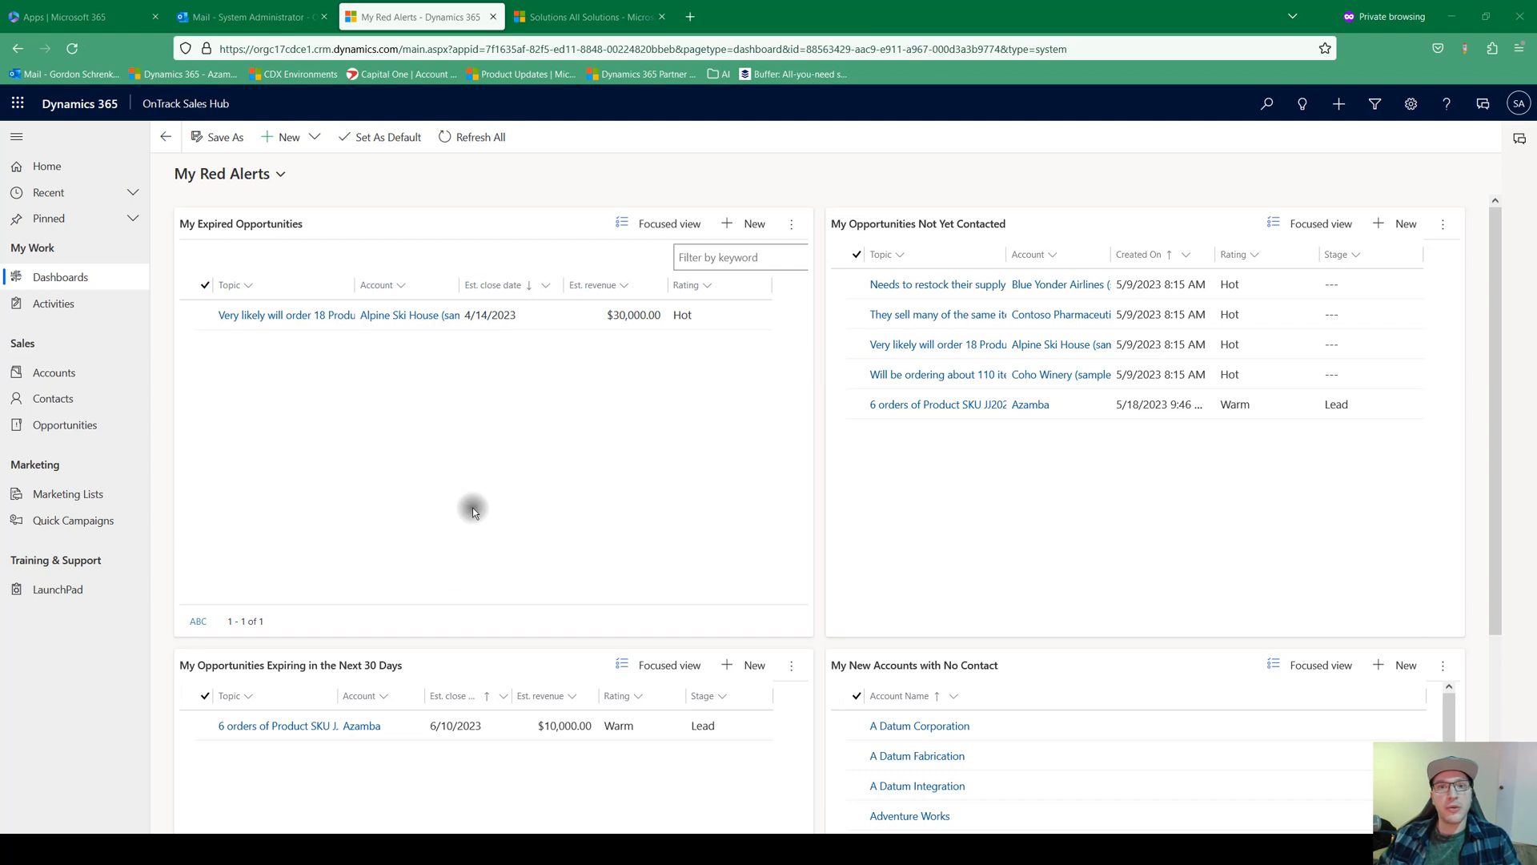
pyautogui.moveTo(400, 48); pyautogui.dragTo(216, 49)
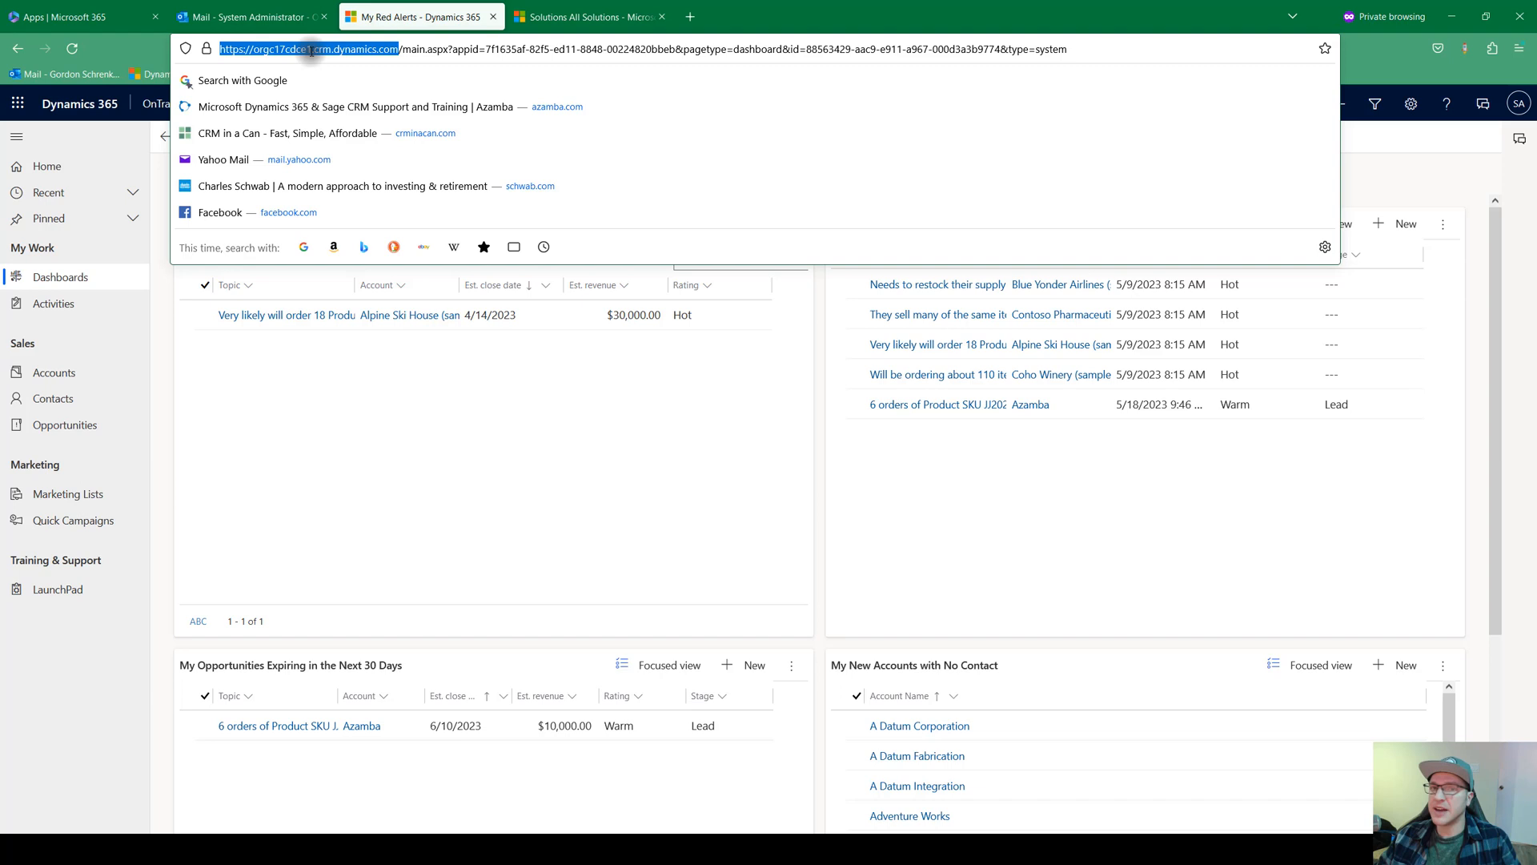
pyautogui.click(160, 569)
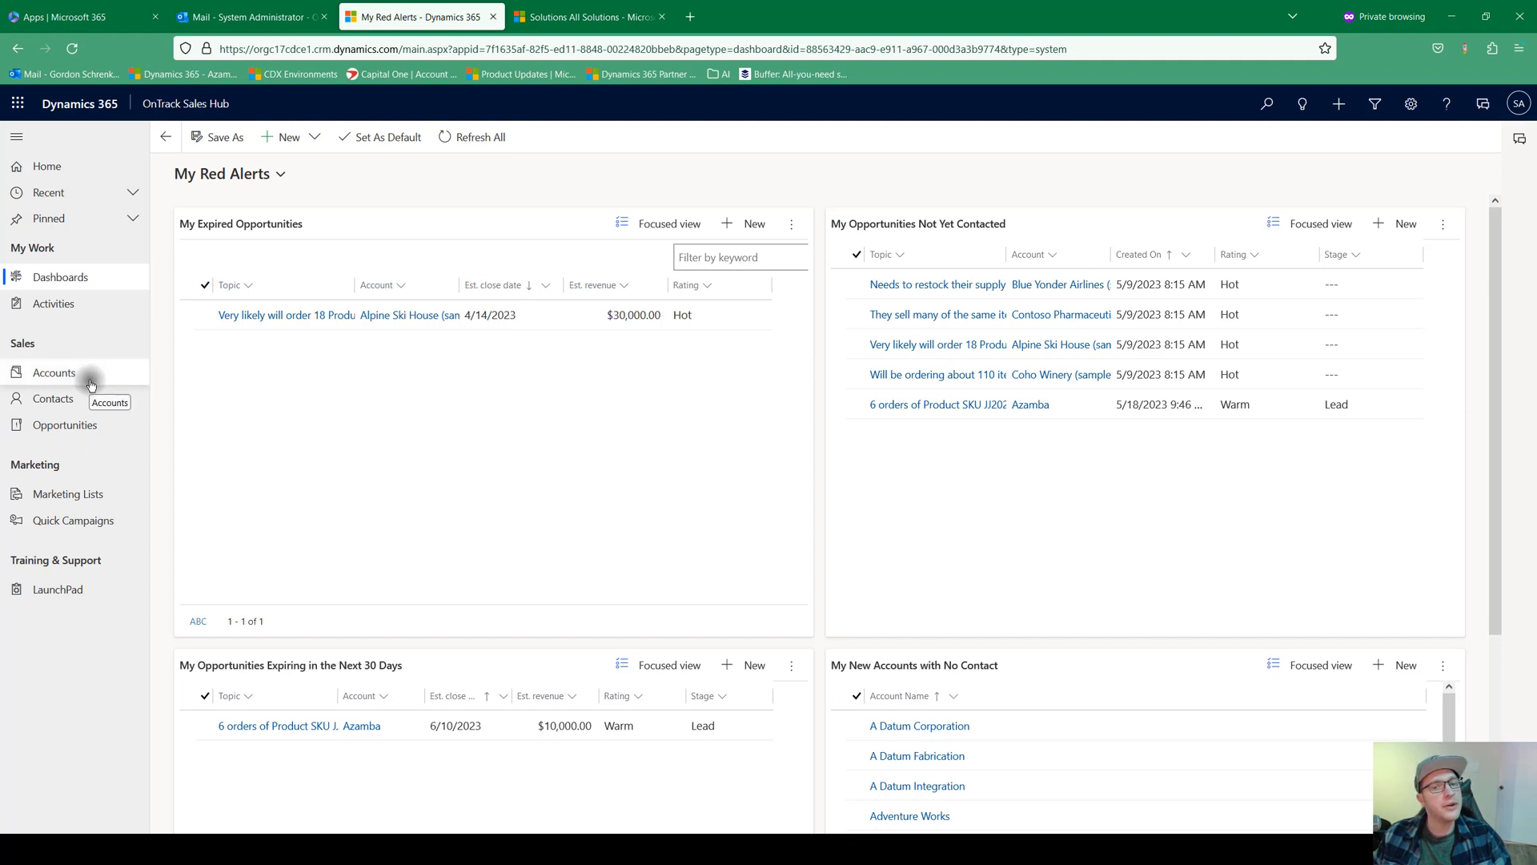
pyautogui.click(103, 434)
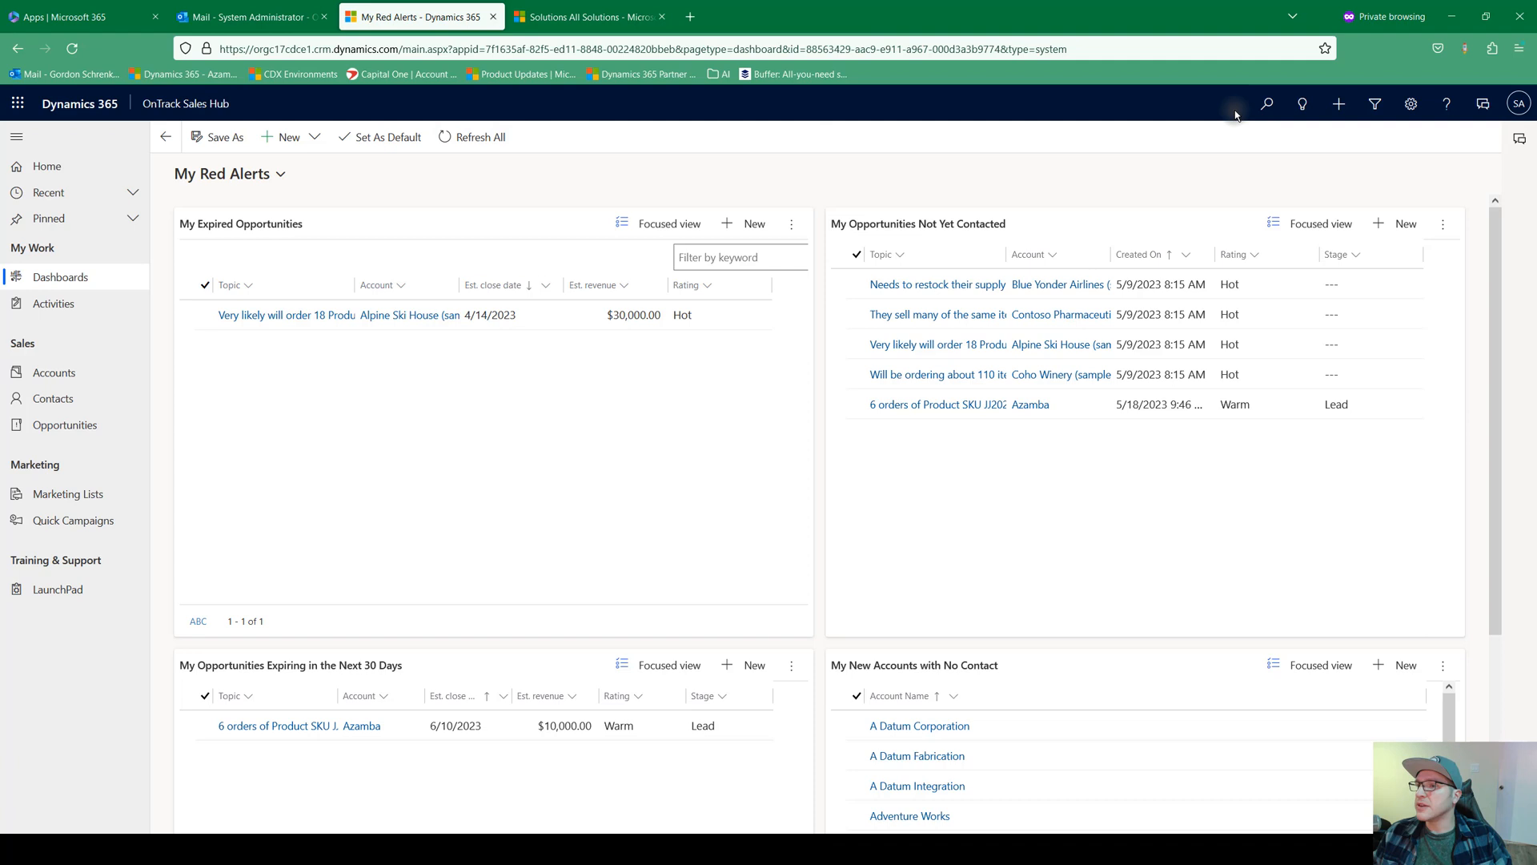
# Look at the Microsoft 365 app launcher, and browse the published apps available in the Dynamics 365 environment.
pyautogui.click(18, 104)
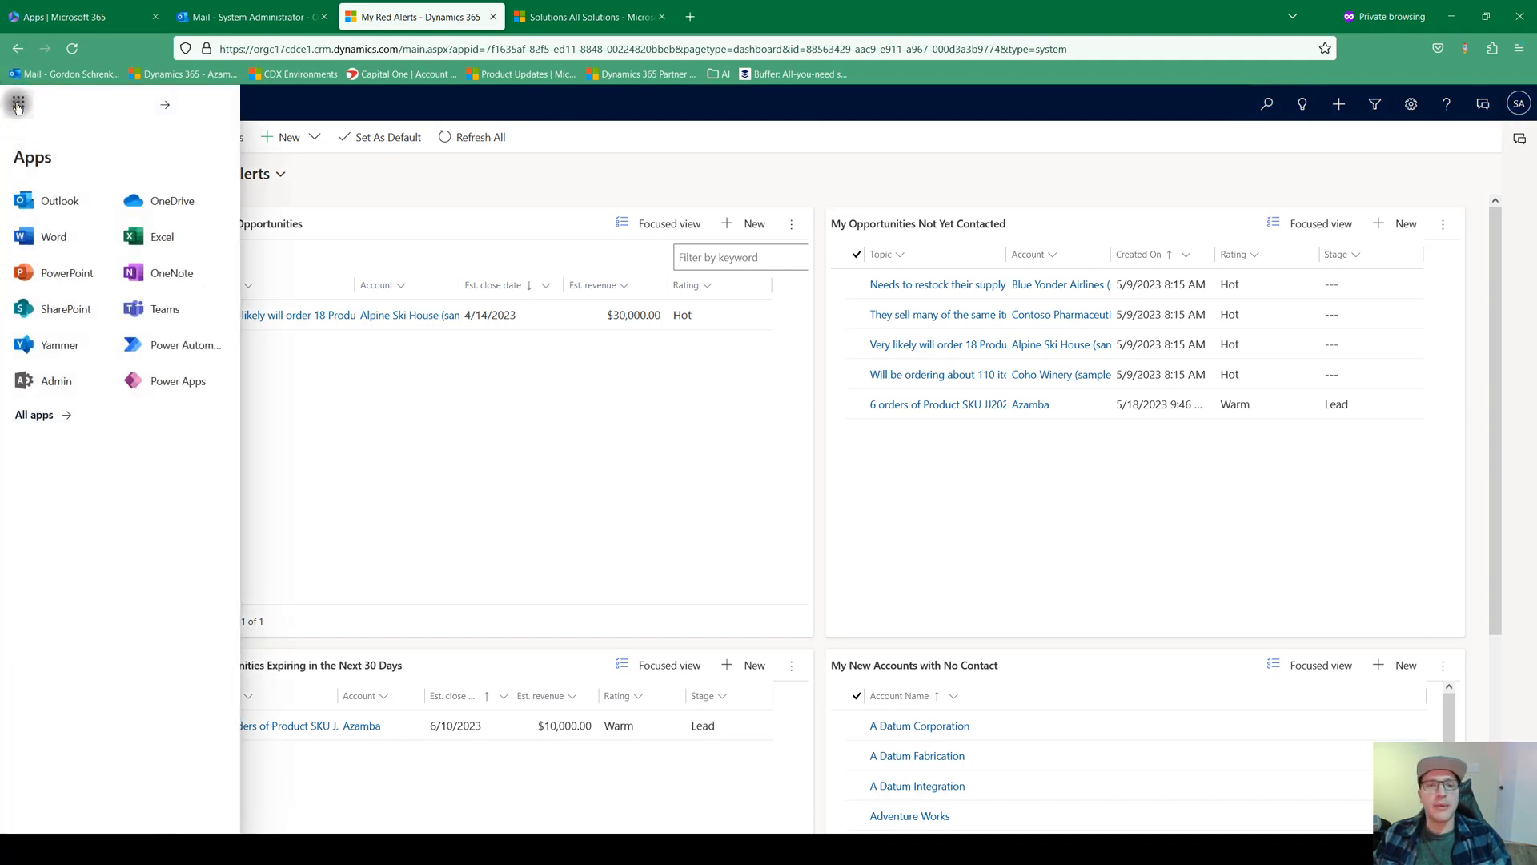
pyautogui.click(370, 112)
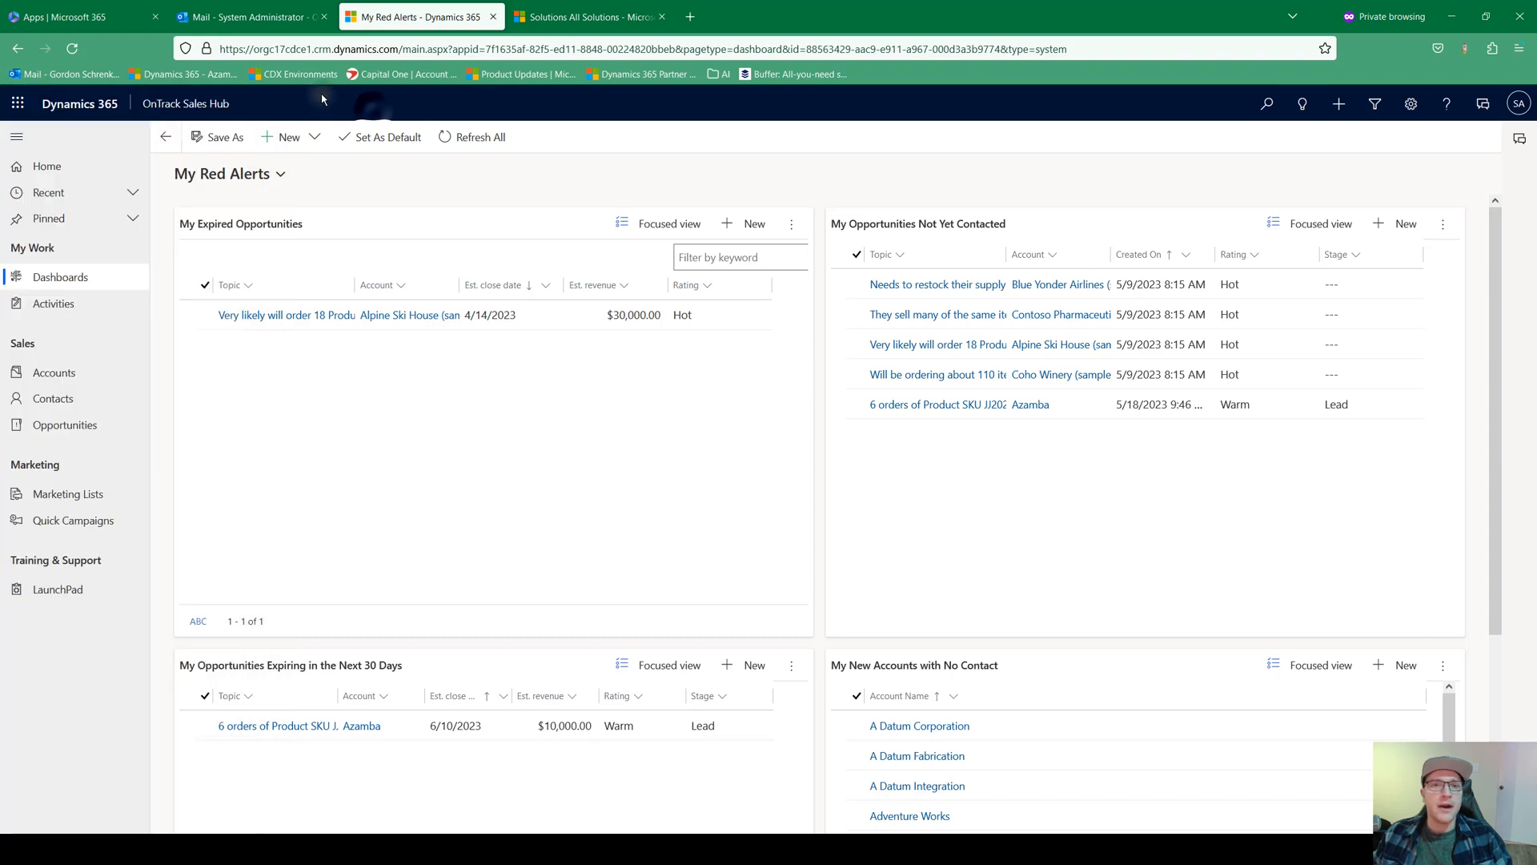
pyautogui.click(177, 104)
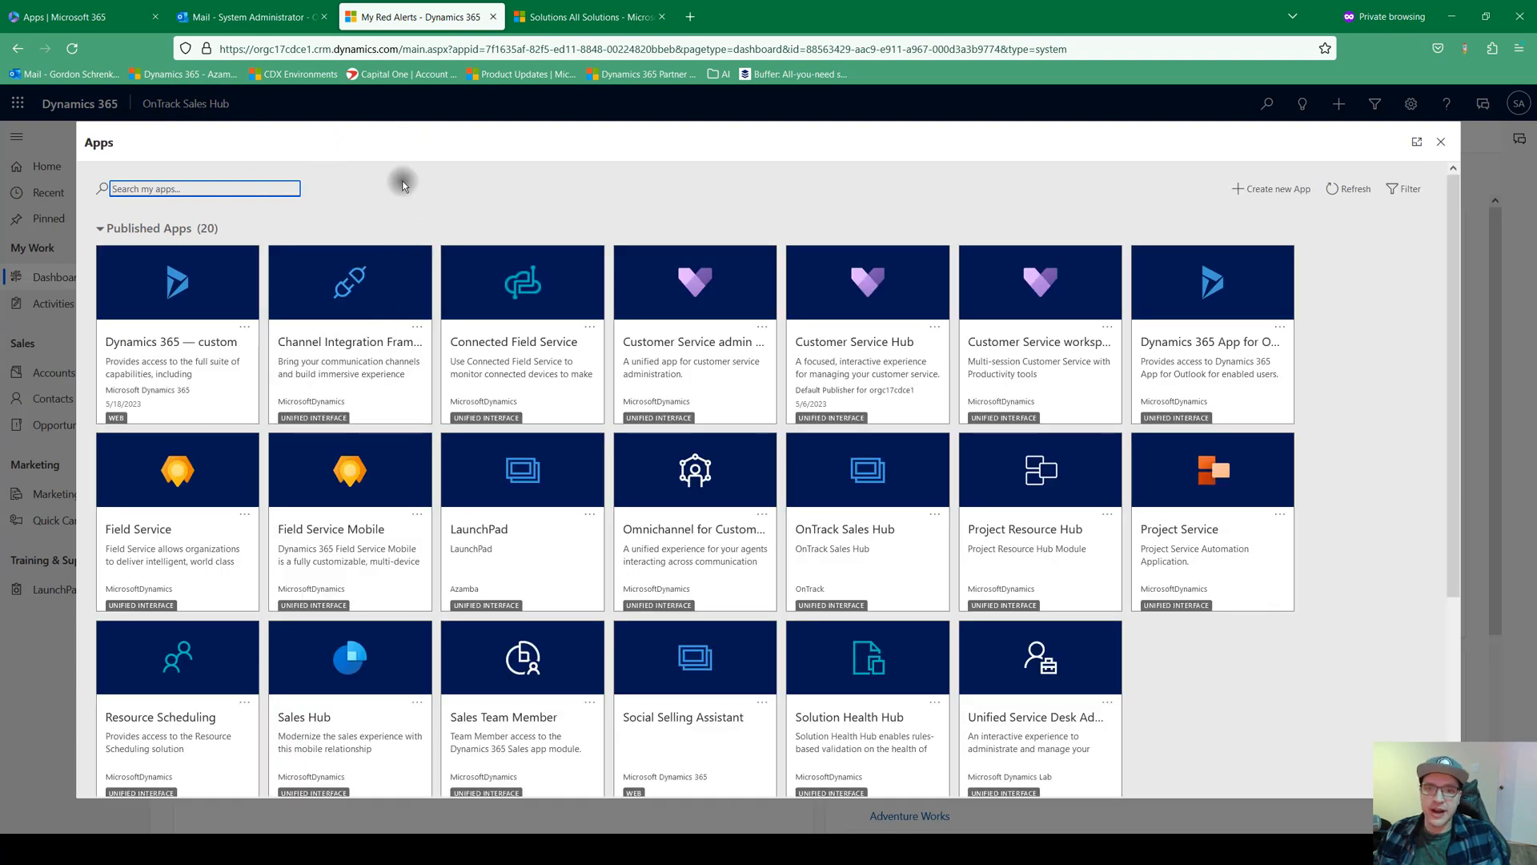
pyautogui.scroll(-2, 402, 185)
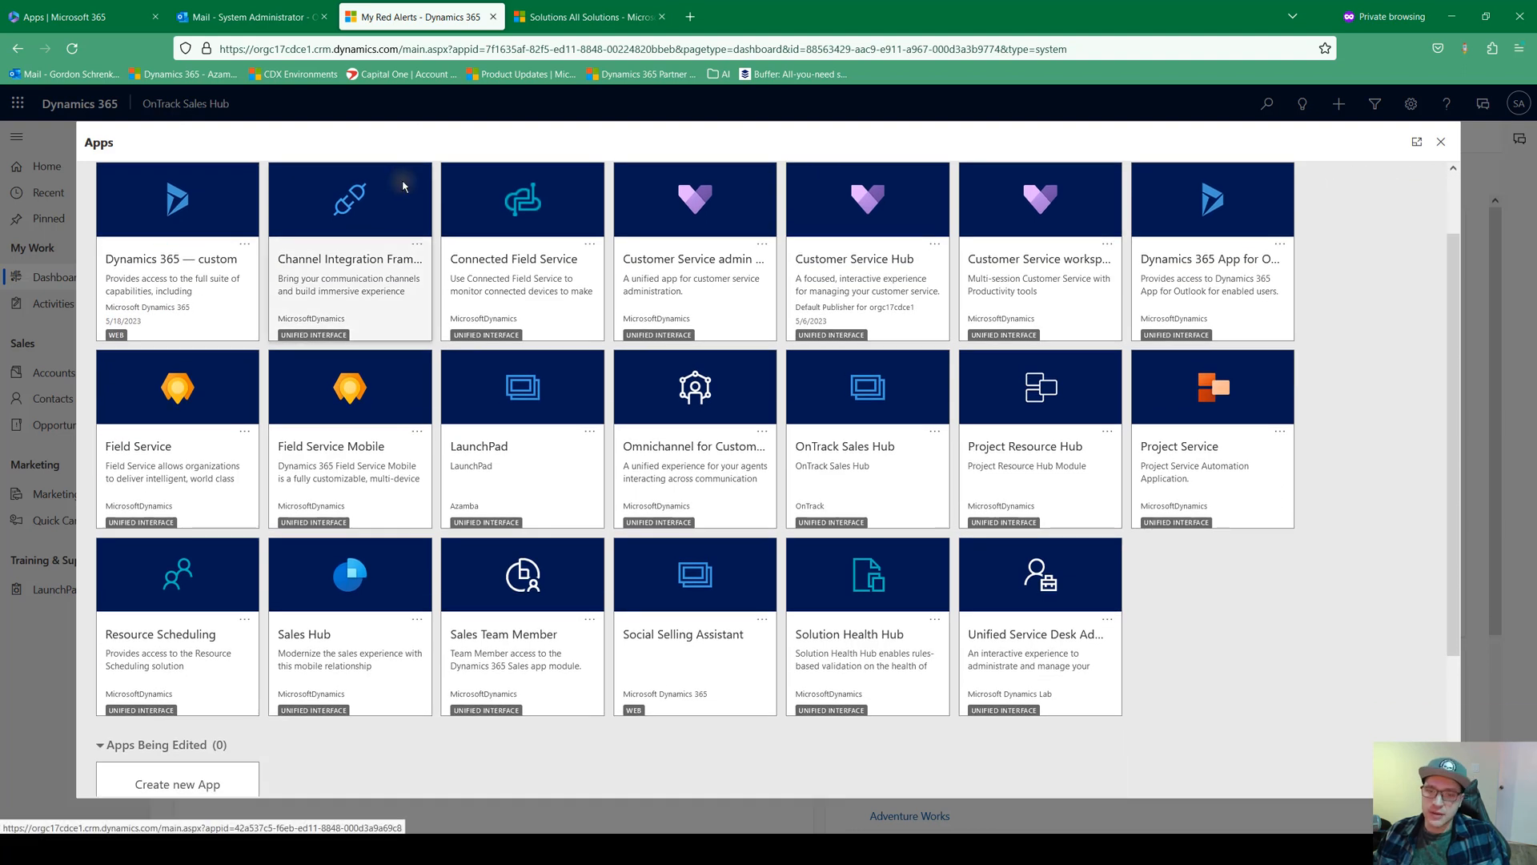
pyautogui.scroll(2, 1345, 671)
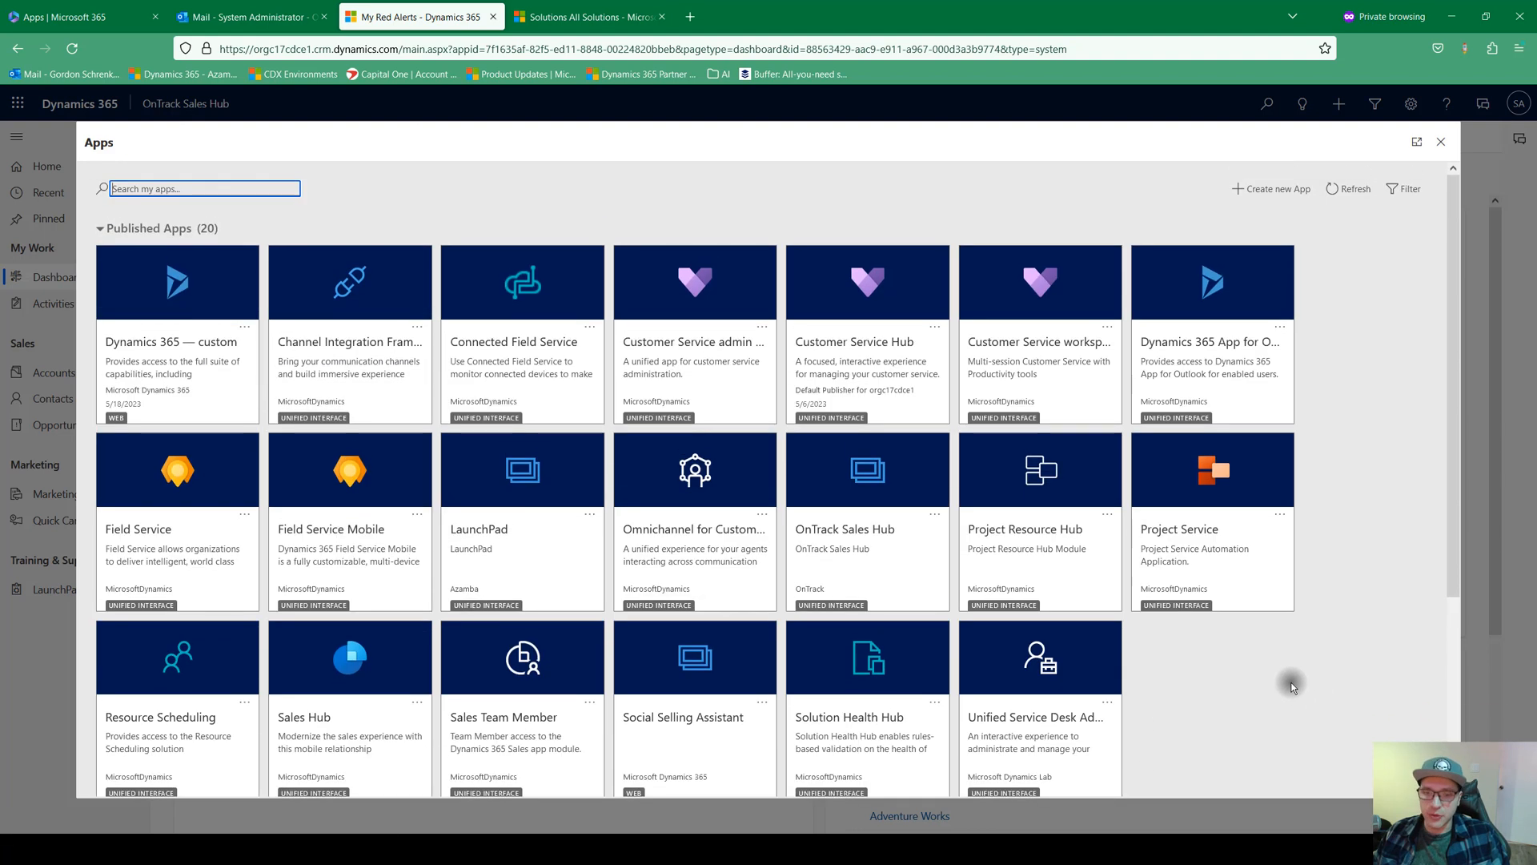
pyautogui.scroll(-2, 1291, 679)
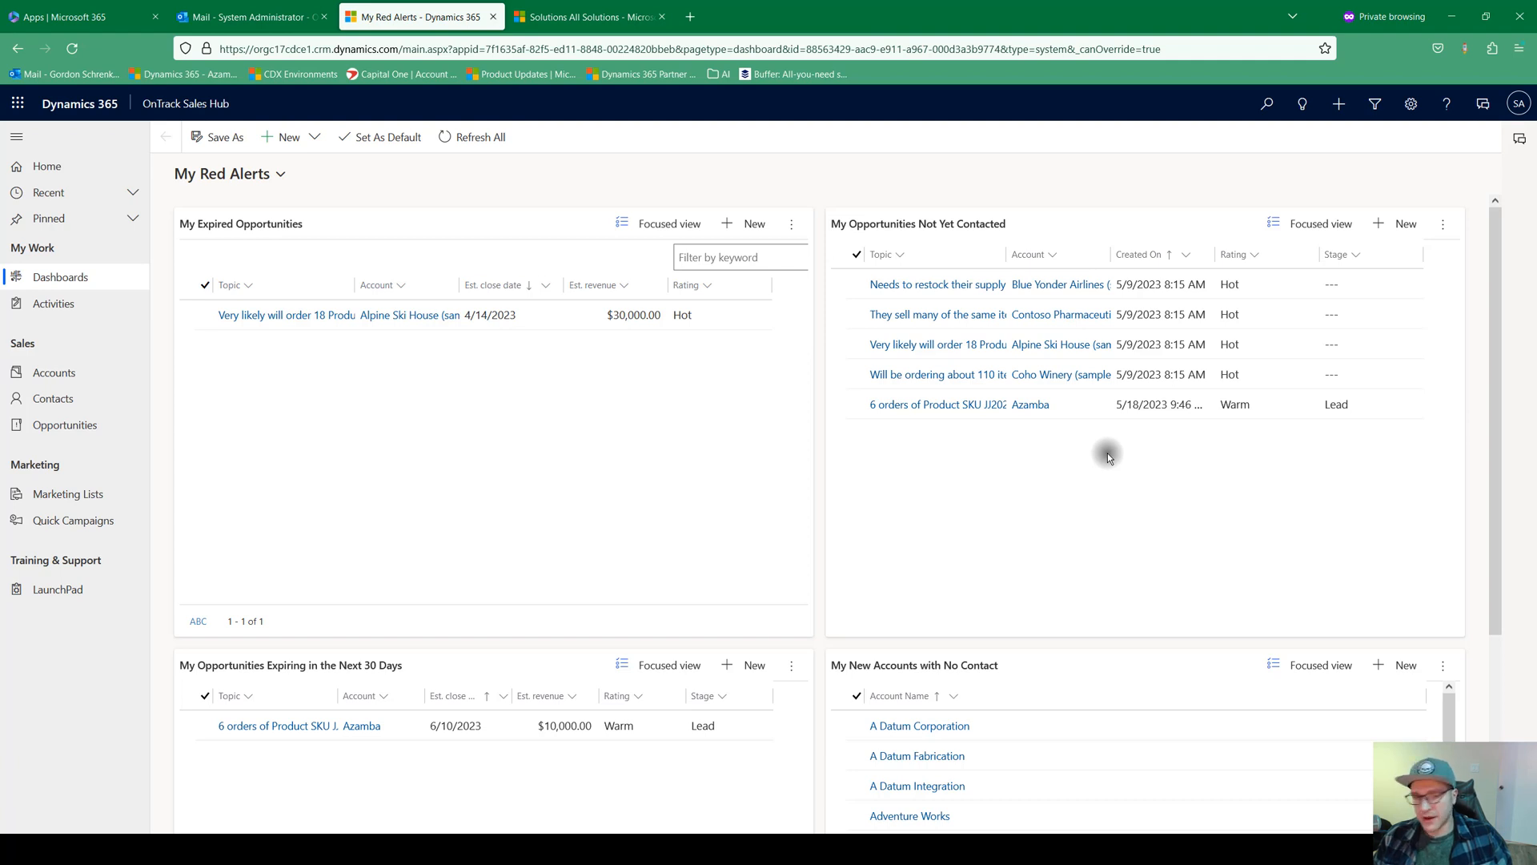
# Look over the My Red Alerts dashboard, and open the Opportunities list with the page enlarged to 120%.
pyautogui.scroll(-3, 699, 459)
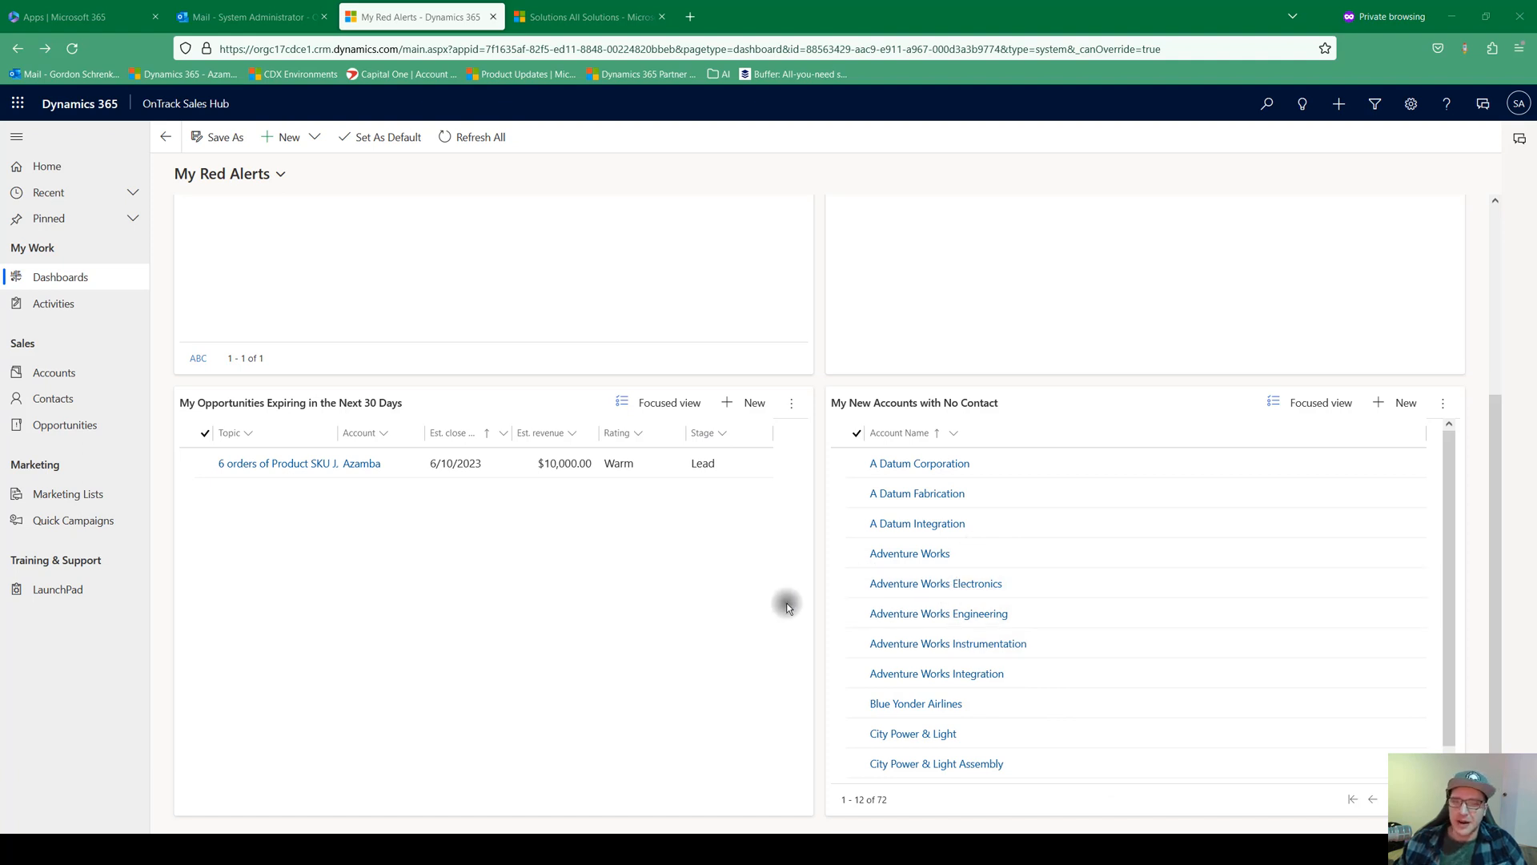
pyautogui.scroll(3, 788, 605)
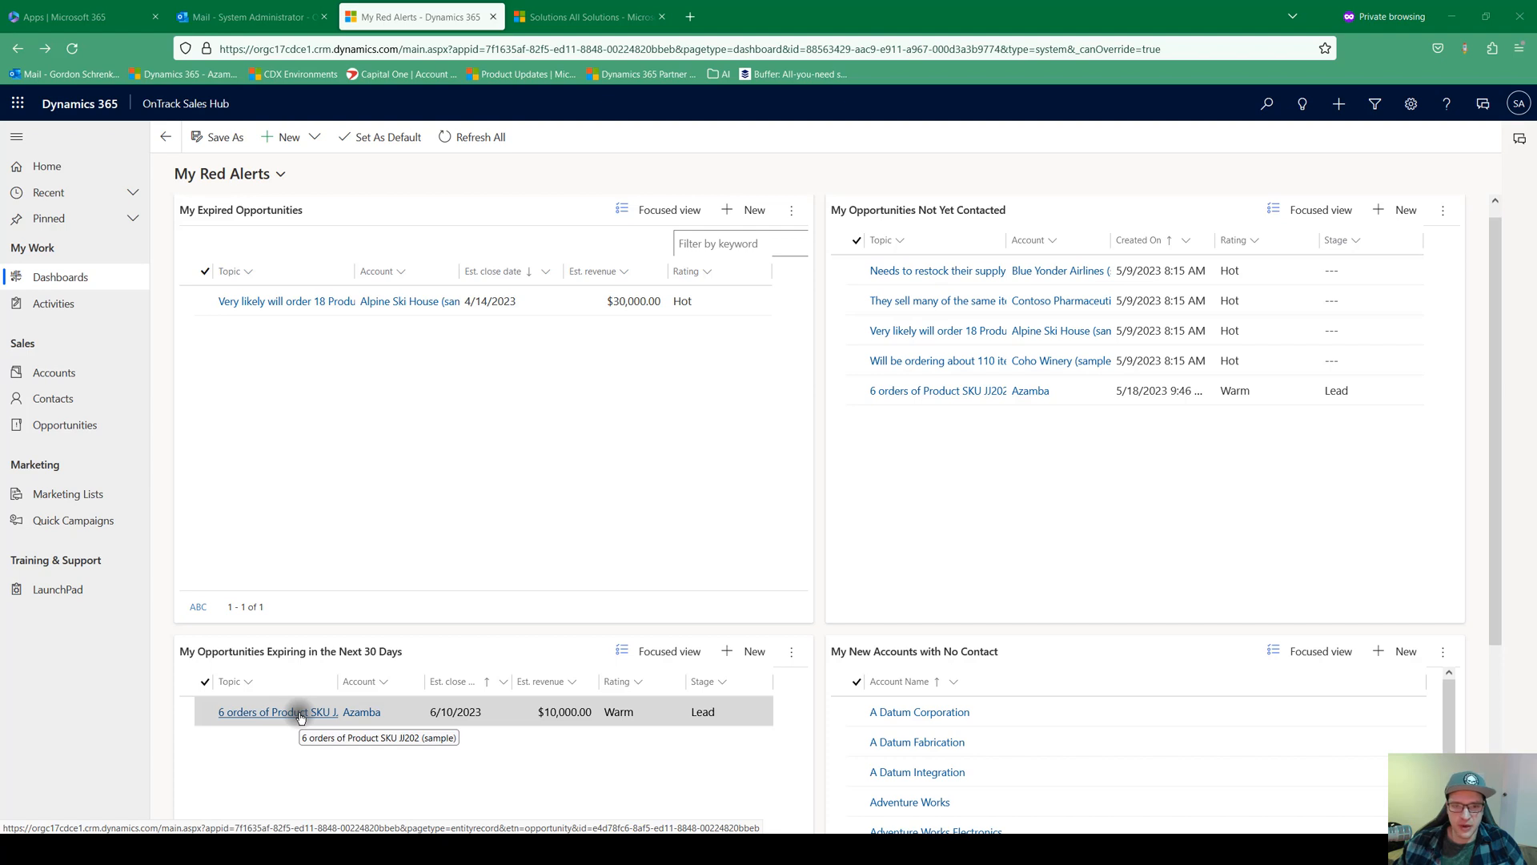
pyautogui.click(52, 430)
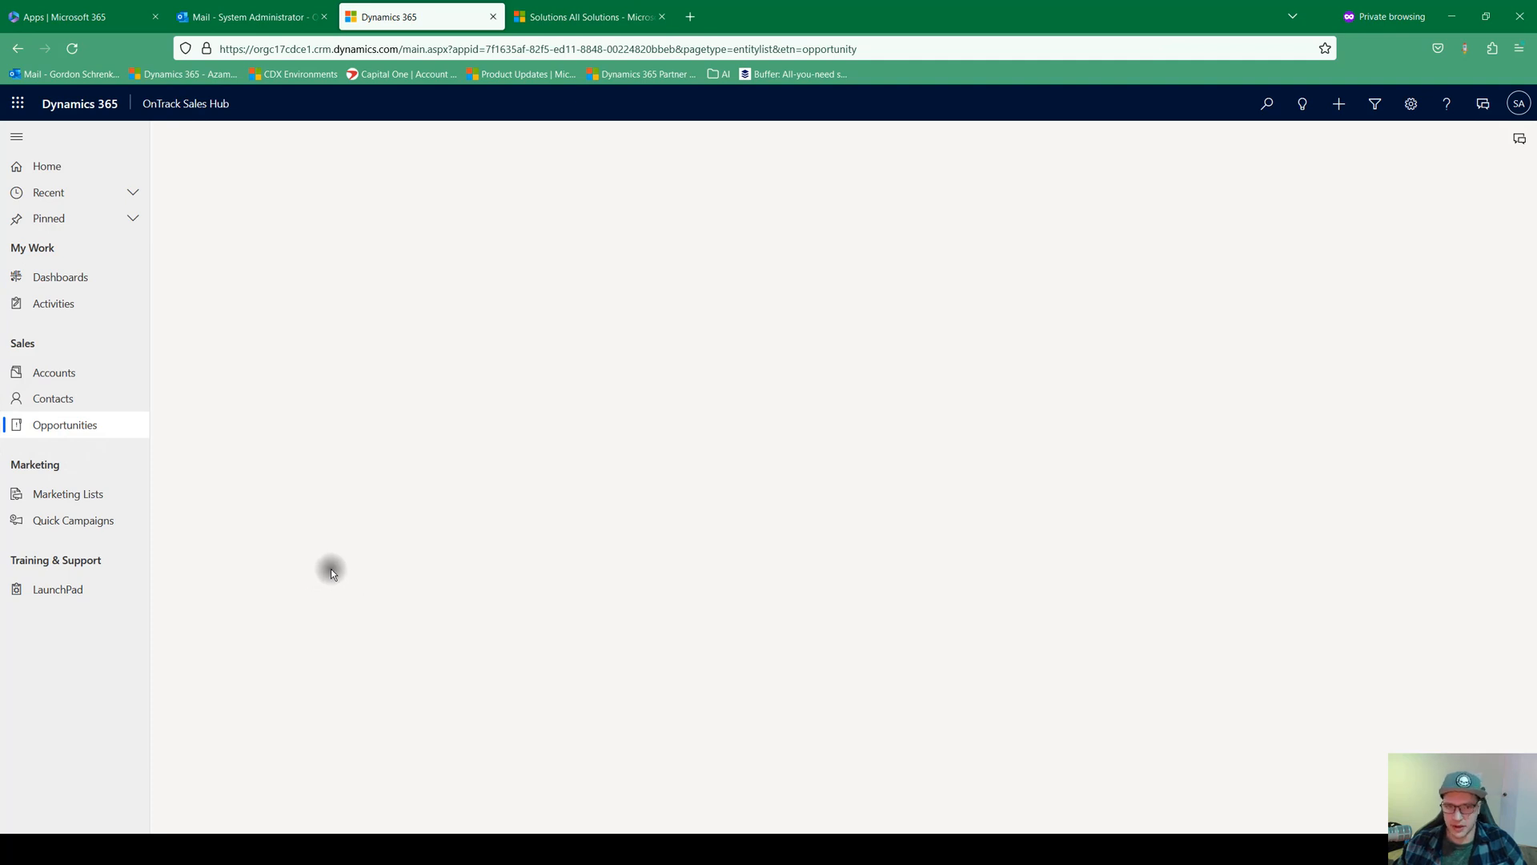
pyautogui.hotkey('ctrl', '+')
pyautogui.hotkey('ctrl', '+')
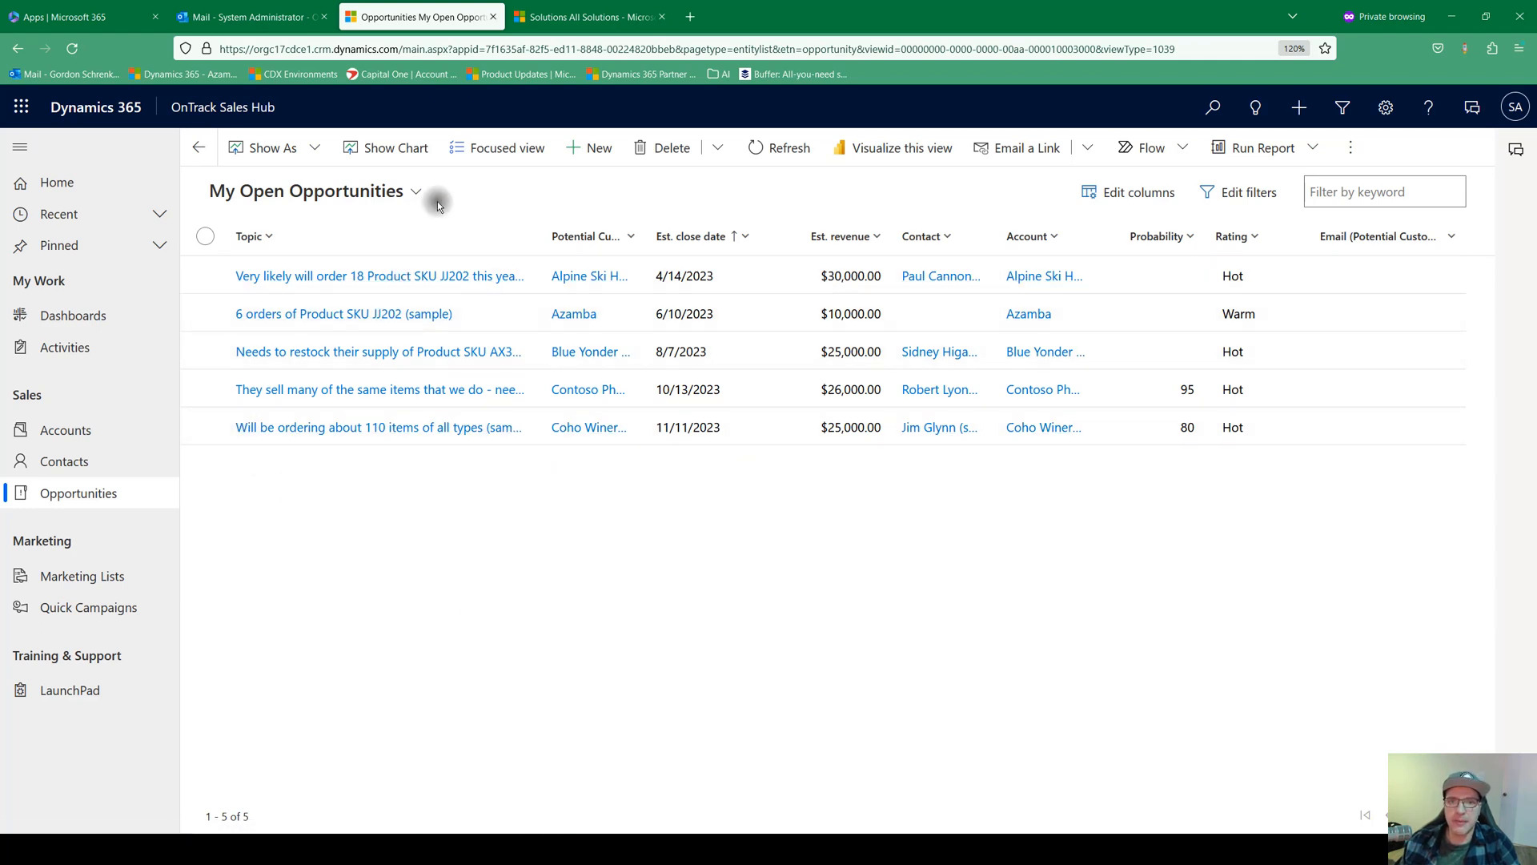
# View the Open Opportunities list and return to the My Open Opportunities view.
pyautogui.click(417, 192)
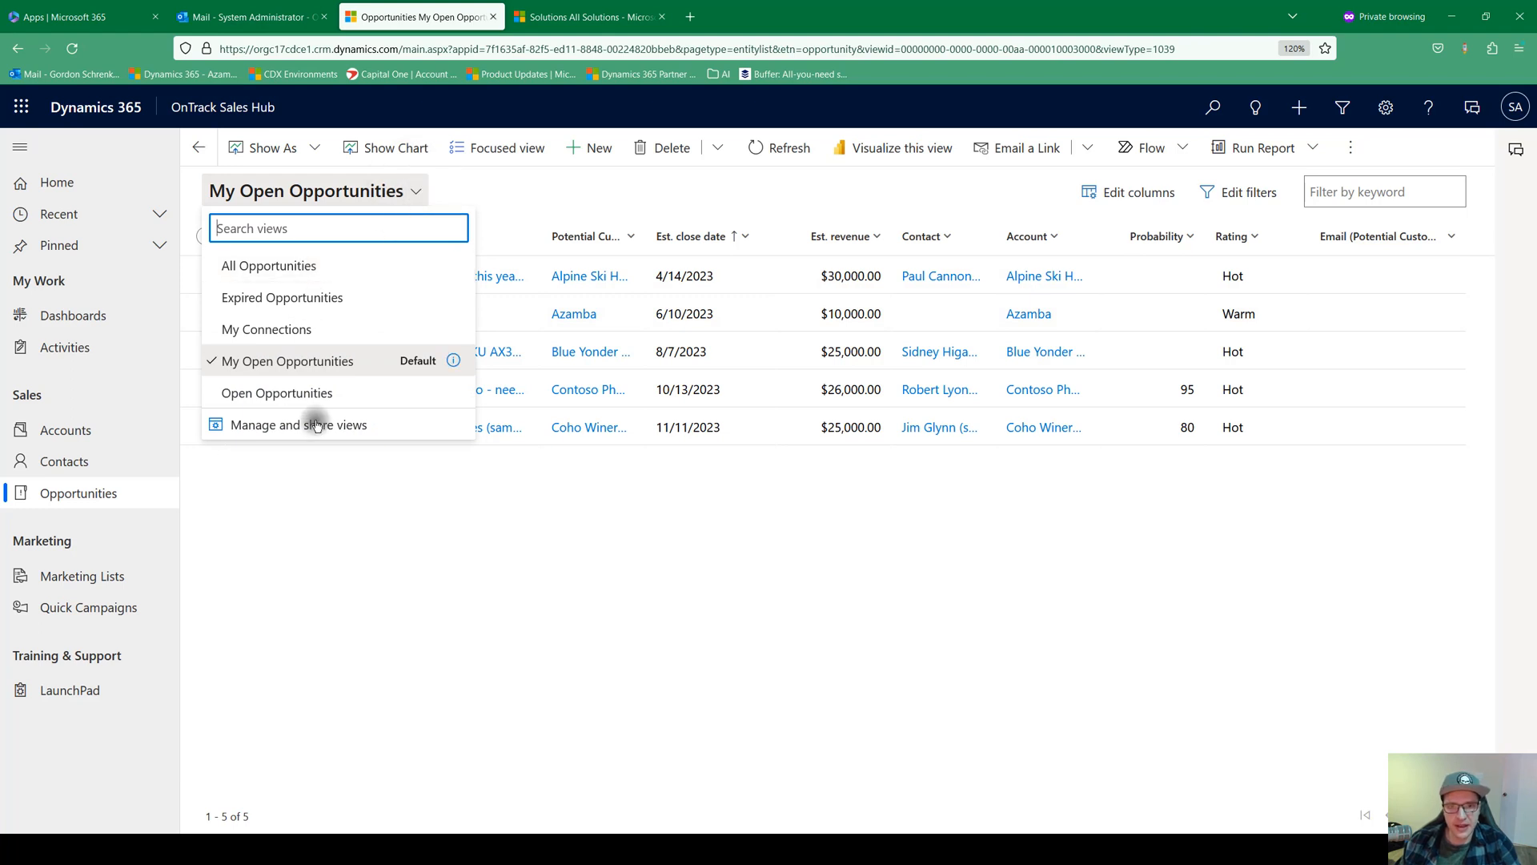
pyautogui.click(299, 394)
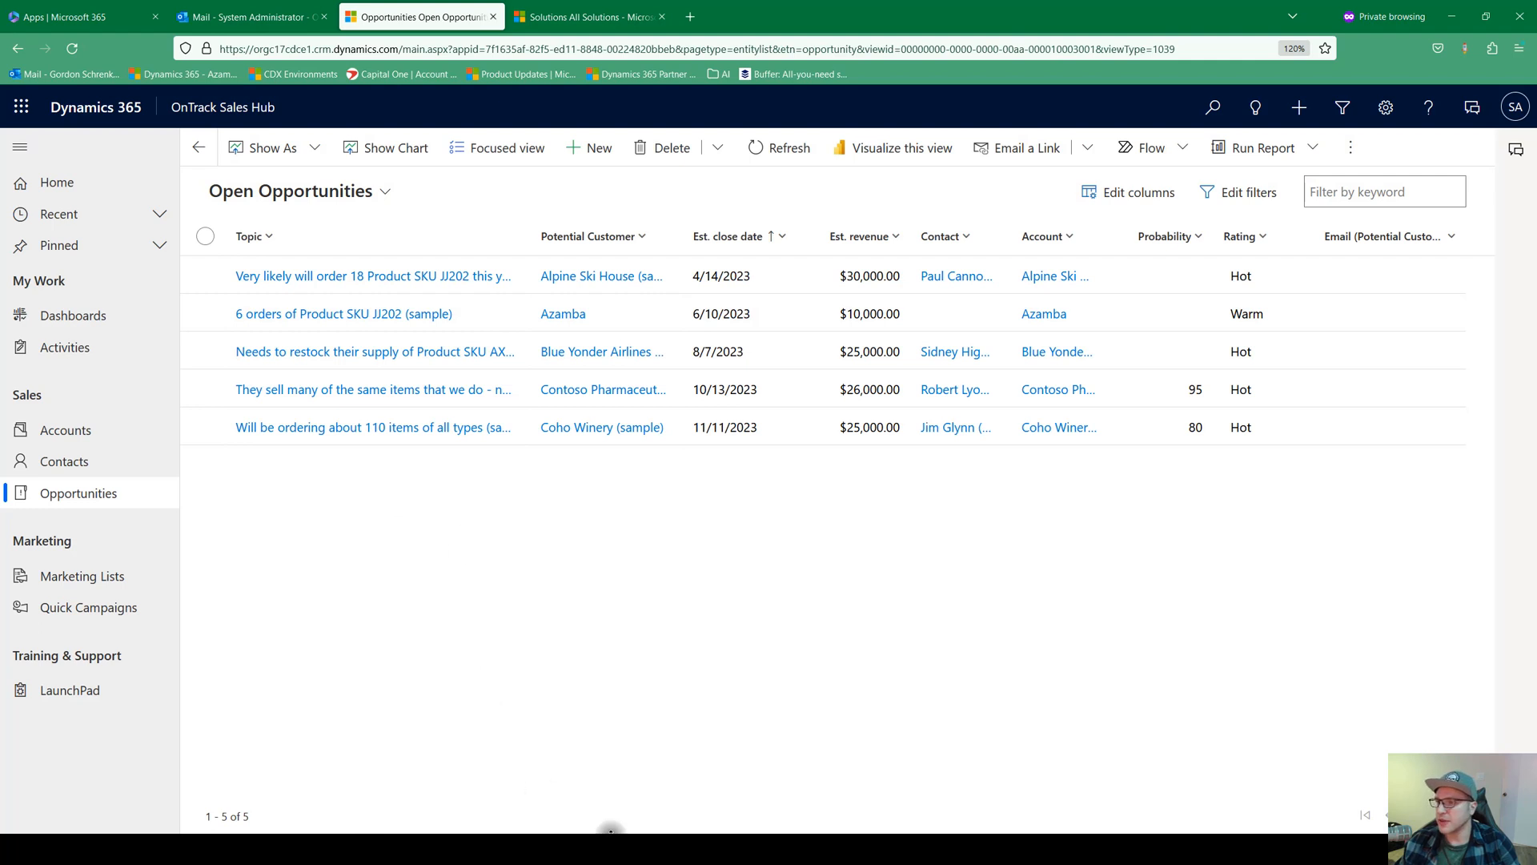
pyautogui.click(382, 190)
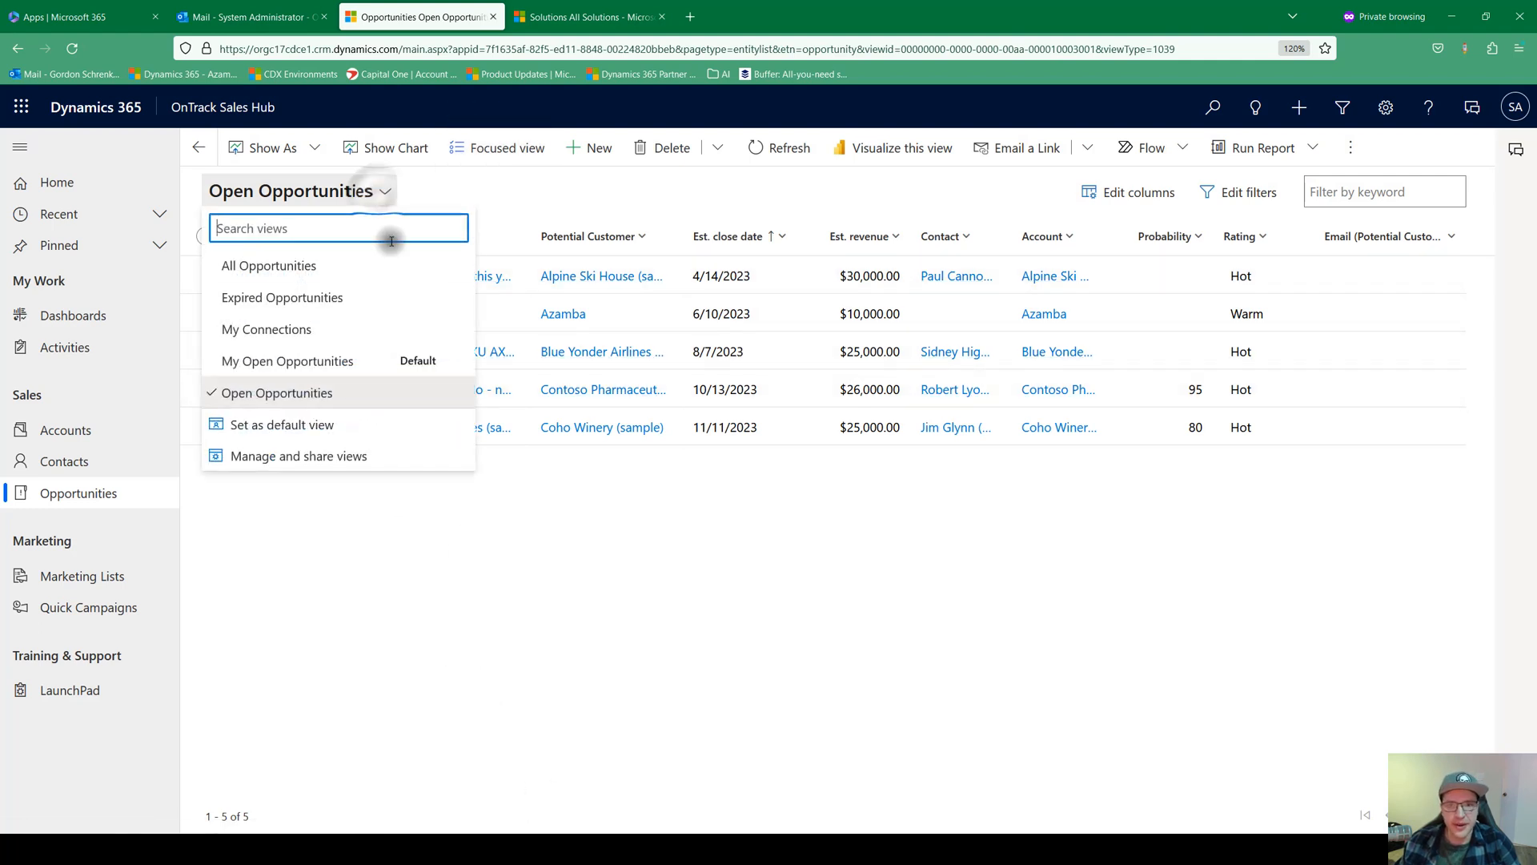
pyautogui.click(296, 362)
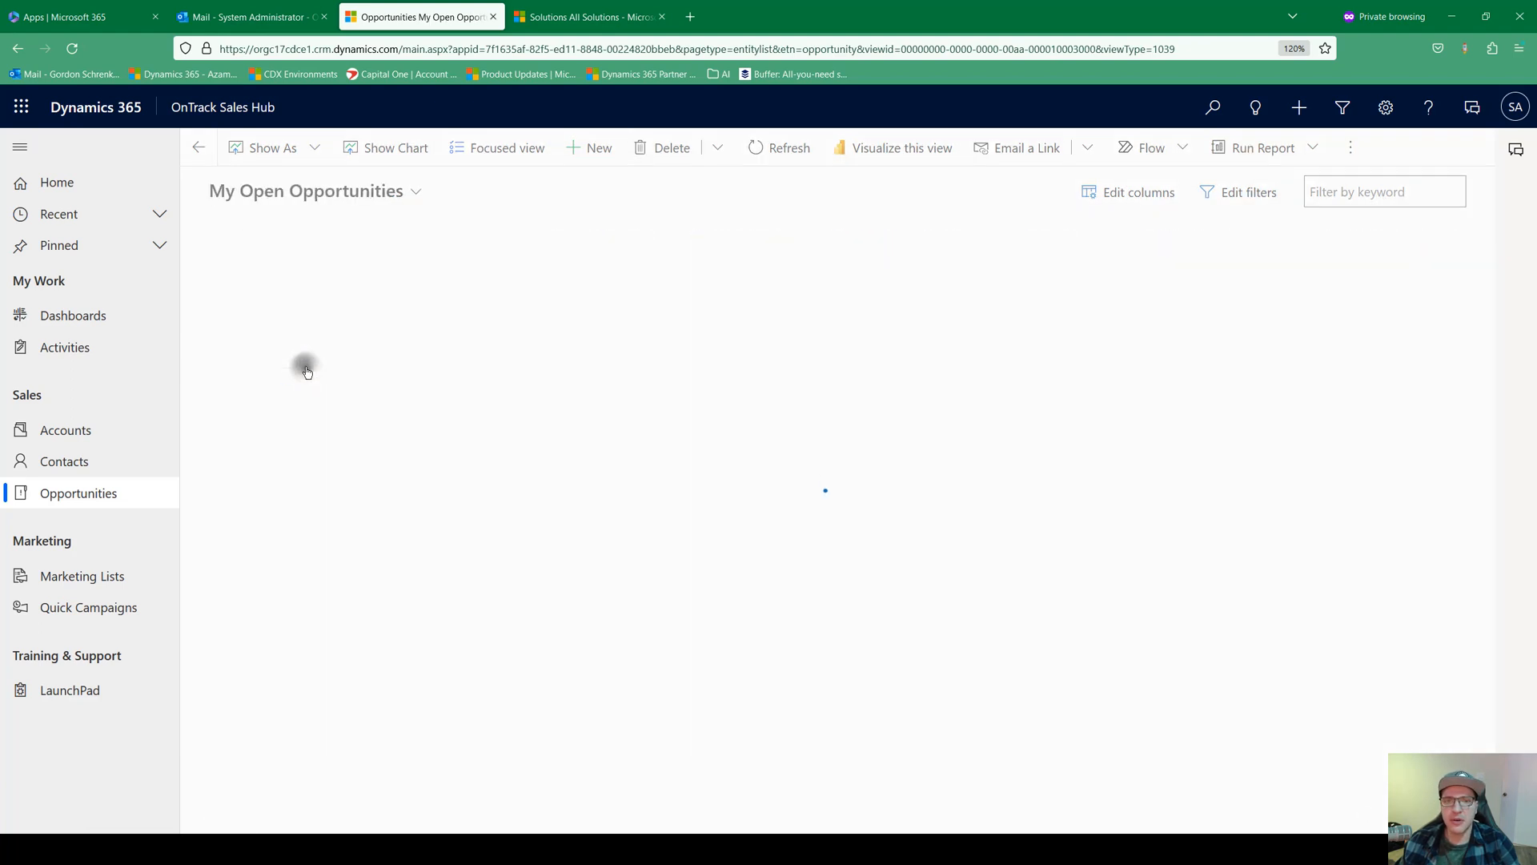
# View the All Opportunities list and switch back to the My Open Opportunities view.
pyautogui.click(406, 195)
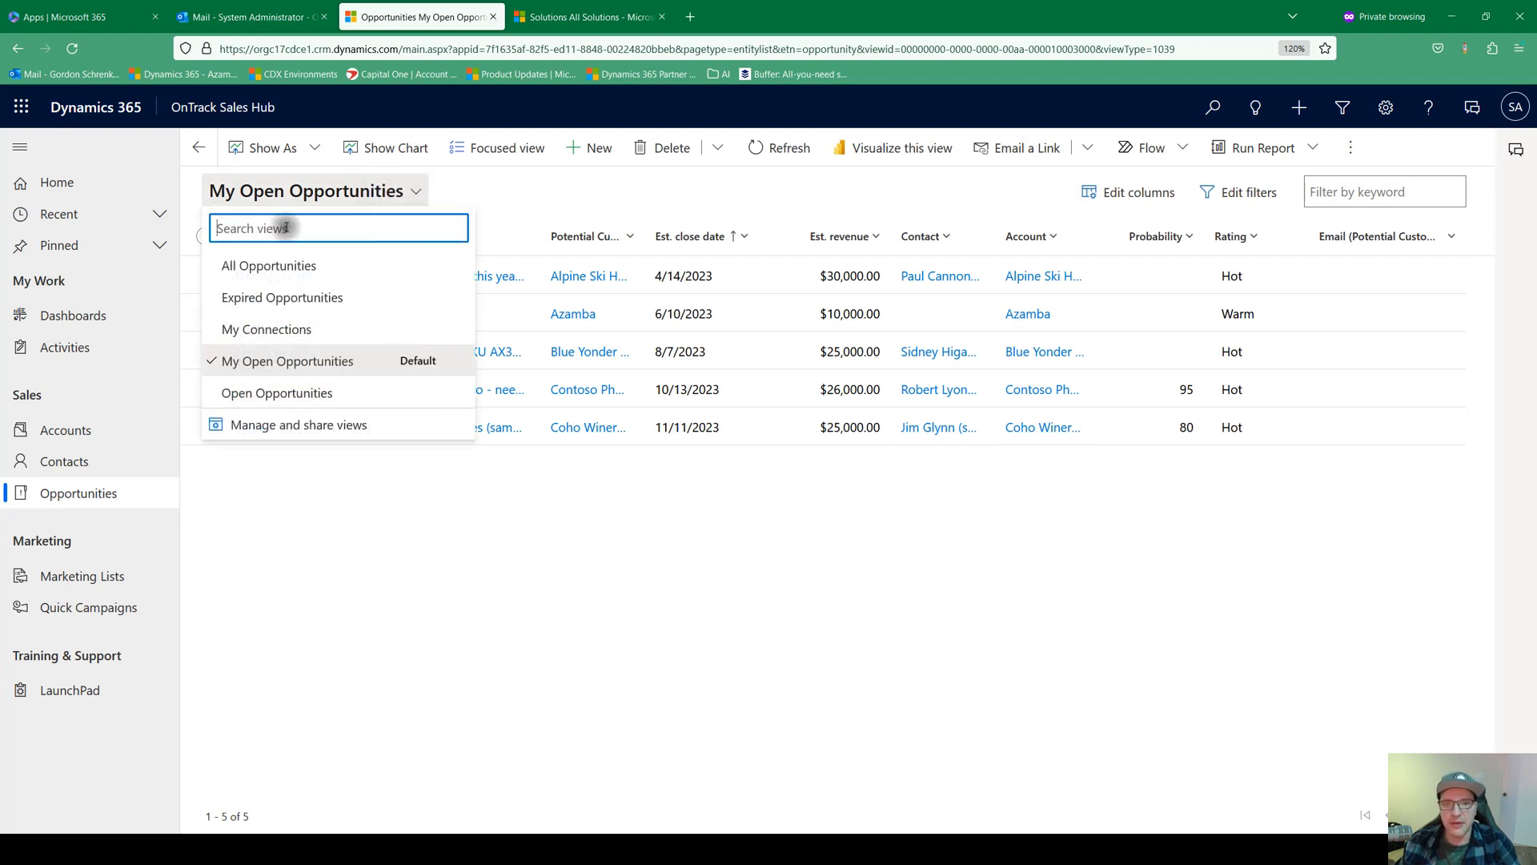
pyautogui.click(282, 265)
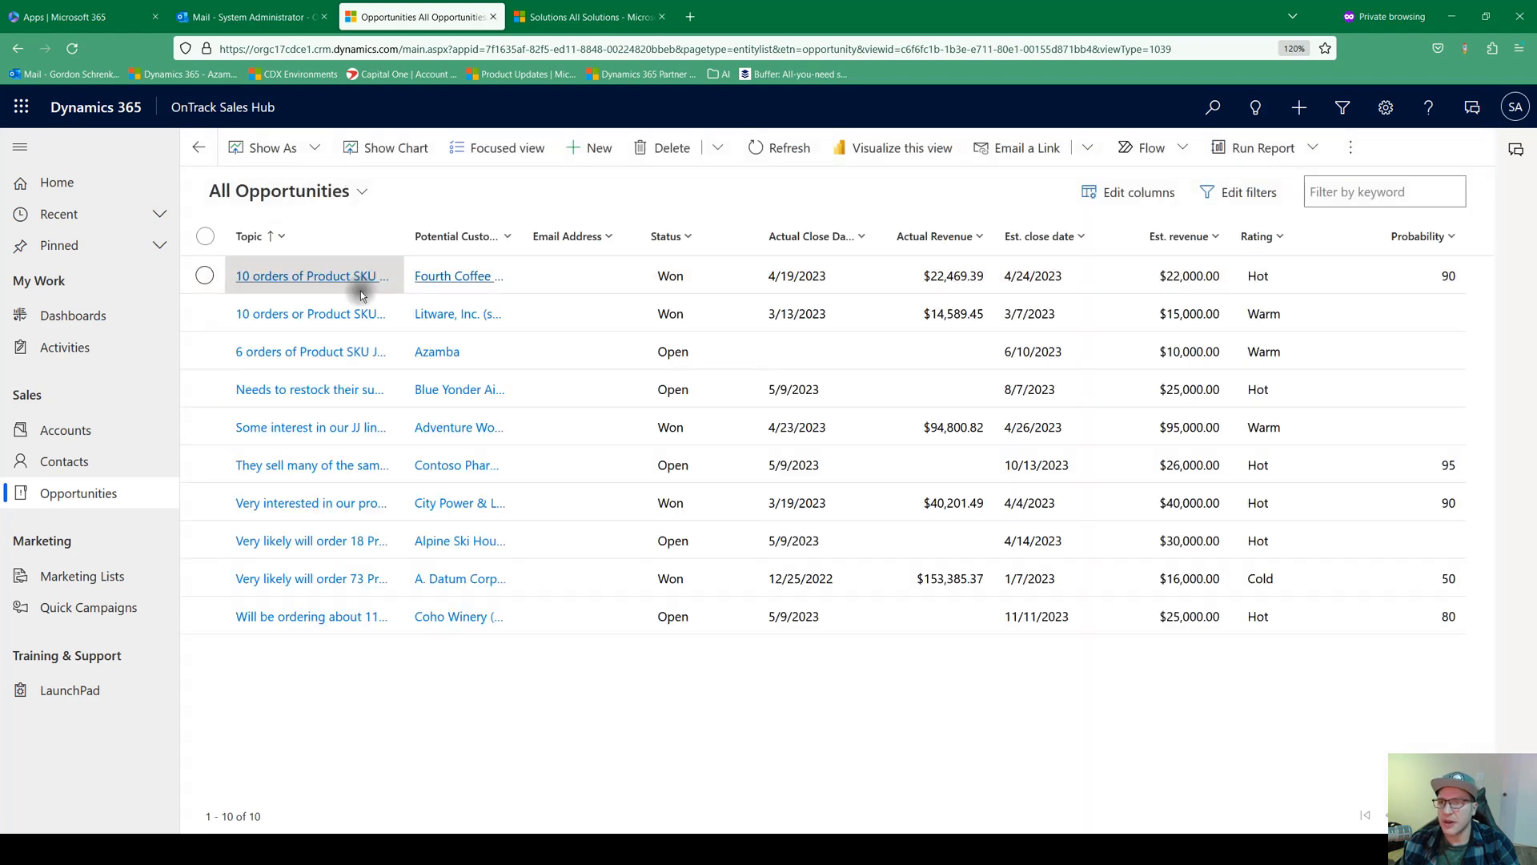
pyautogui.click(363, 193)
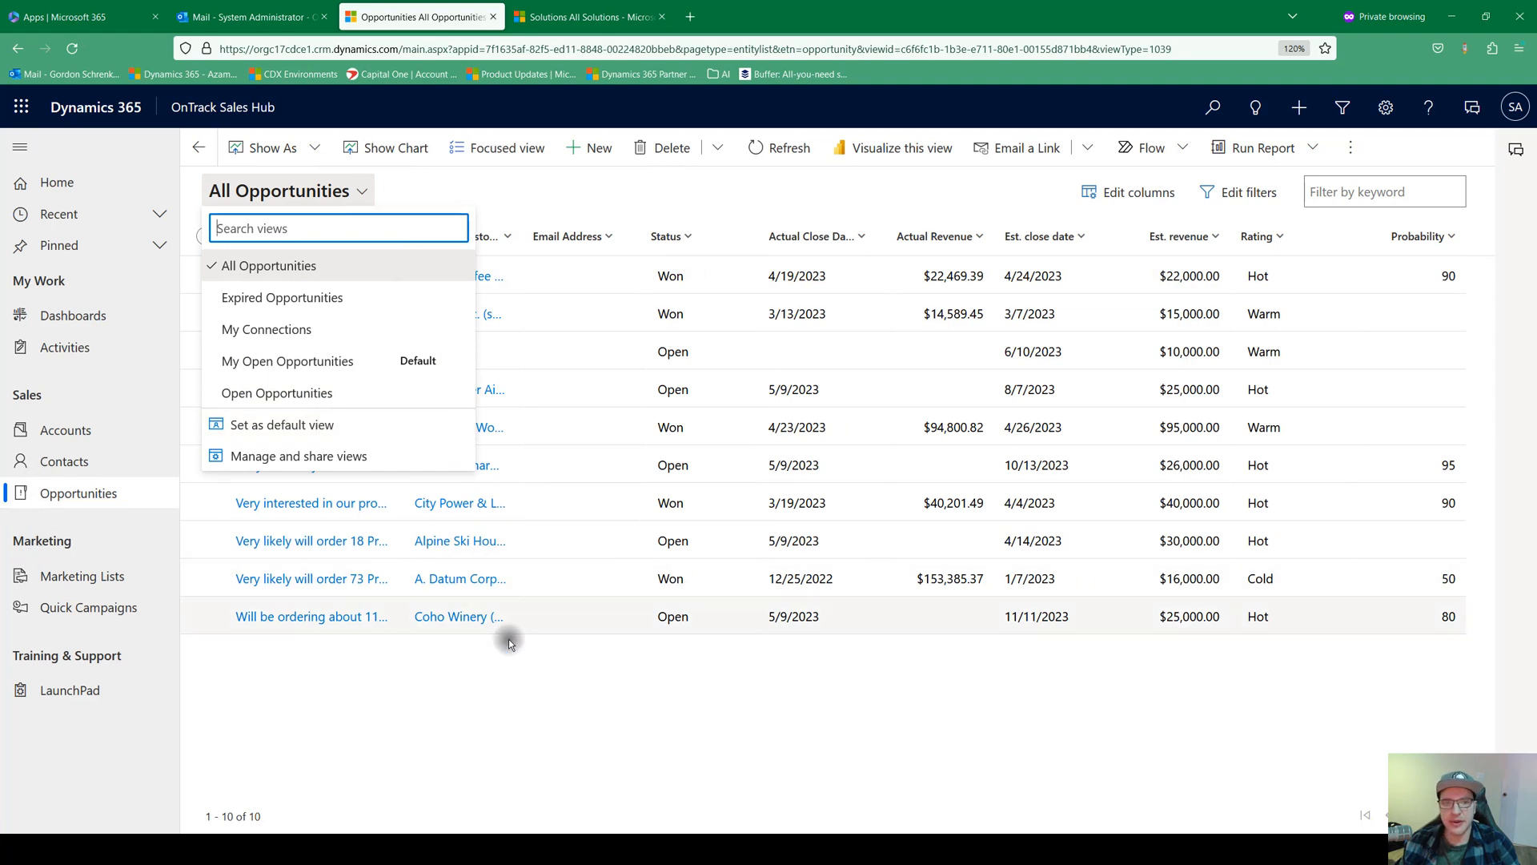
pyautogui.click(308, 361)
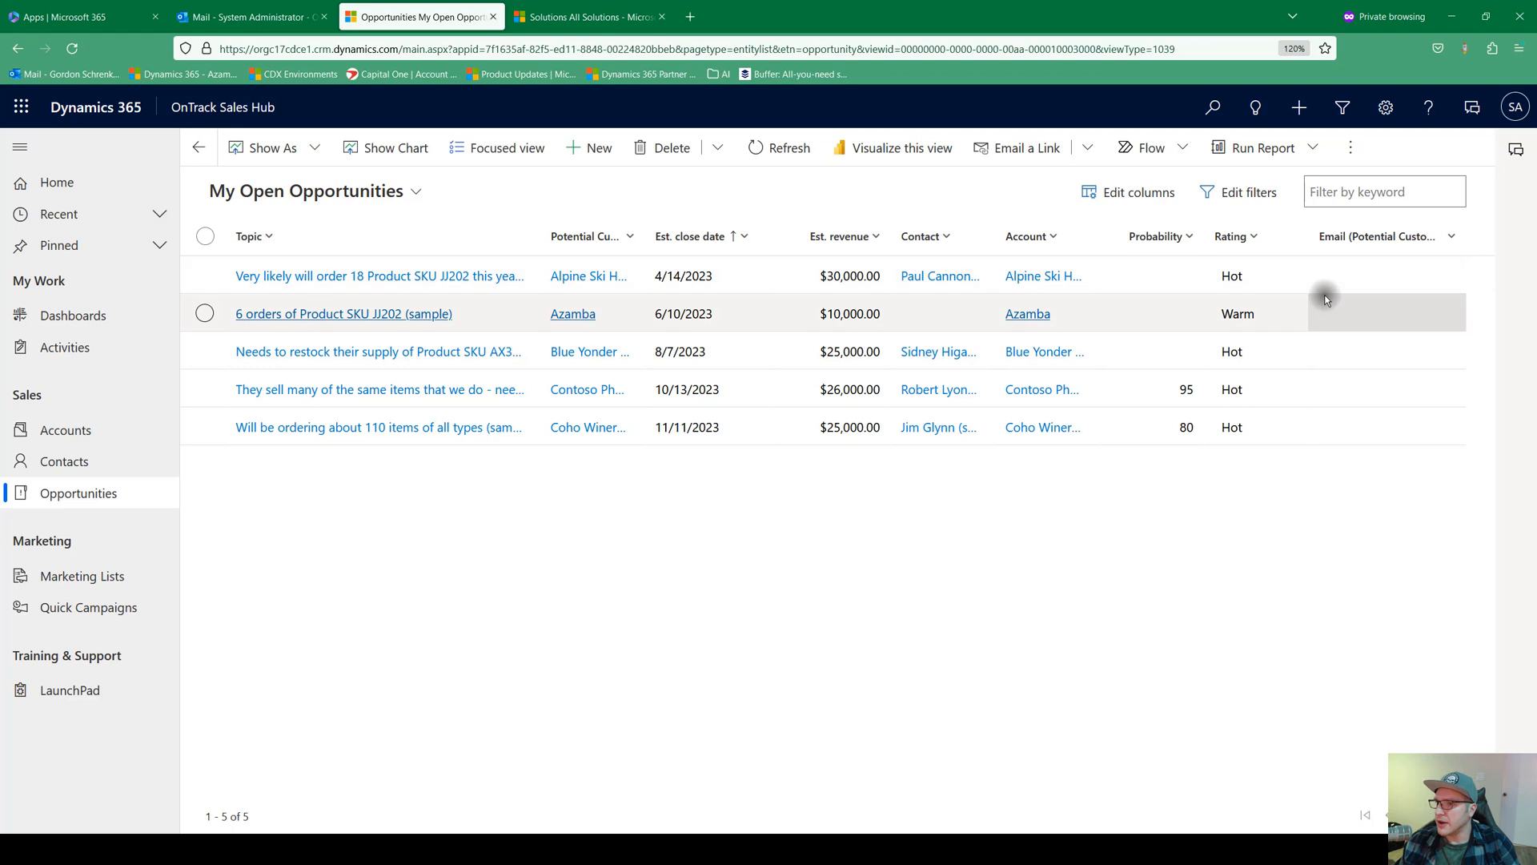
# Narrow the Topic column and widen Potential Customer, sorting the opportunities by estimated close date from newer to older.
pyautogui.moveTo(528, 246); pyautogui.dragTo(493, 233)
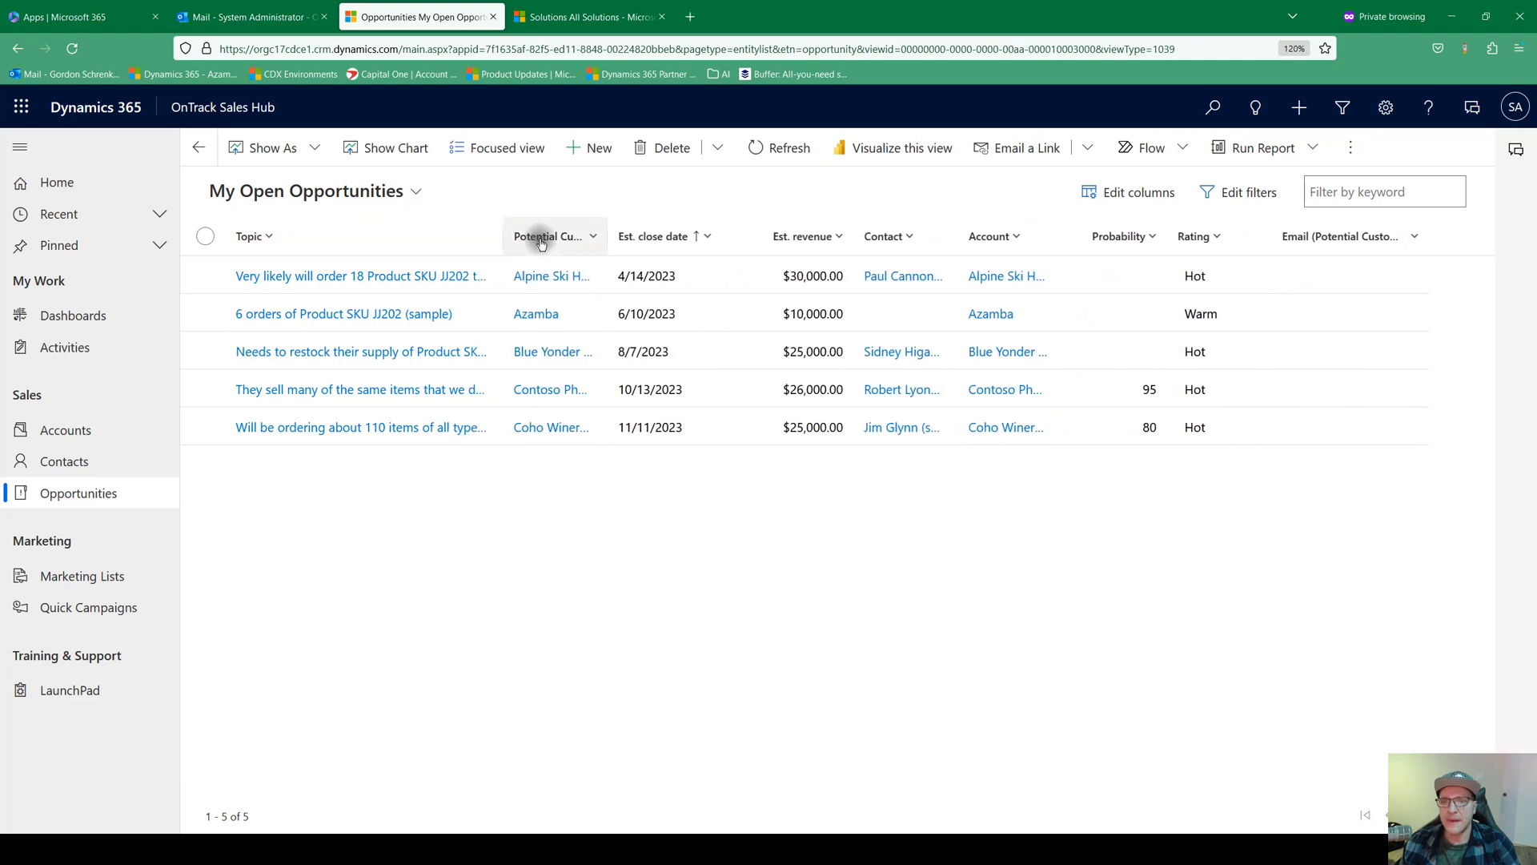
pyautogui.moveTo(603, 232); pyautogui.dragTo(707, 237)
pyautogui.click(791, 240)
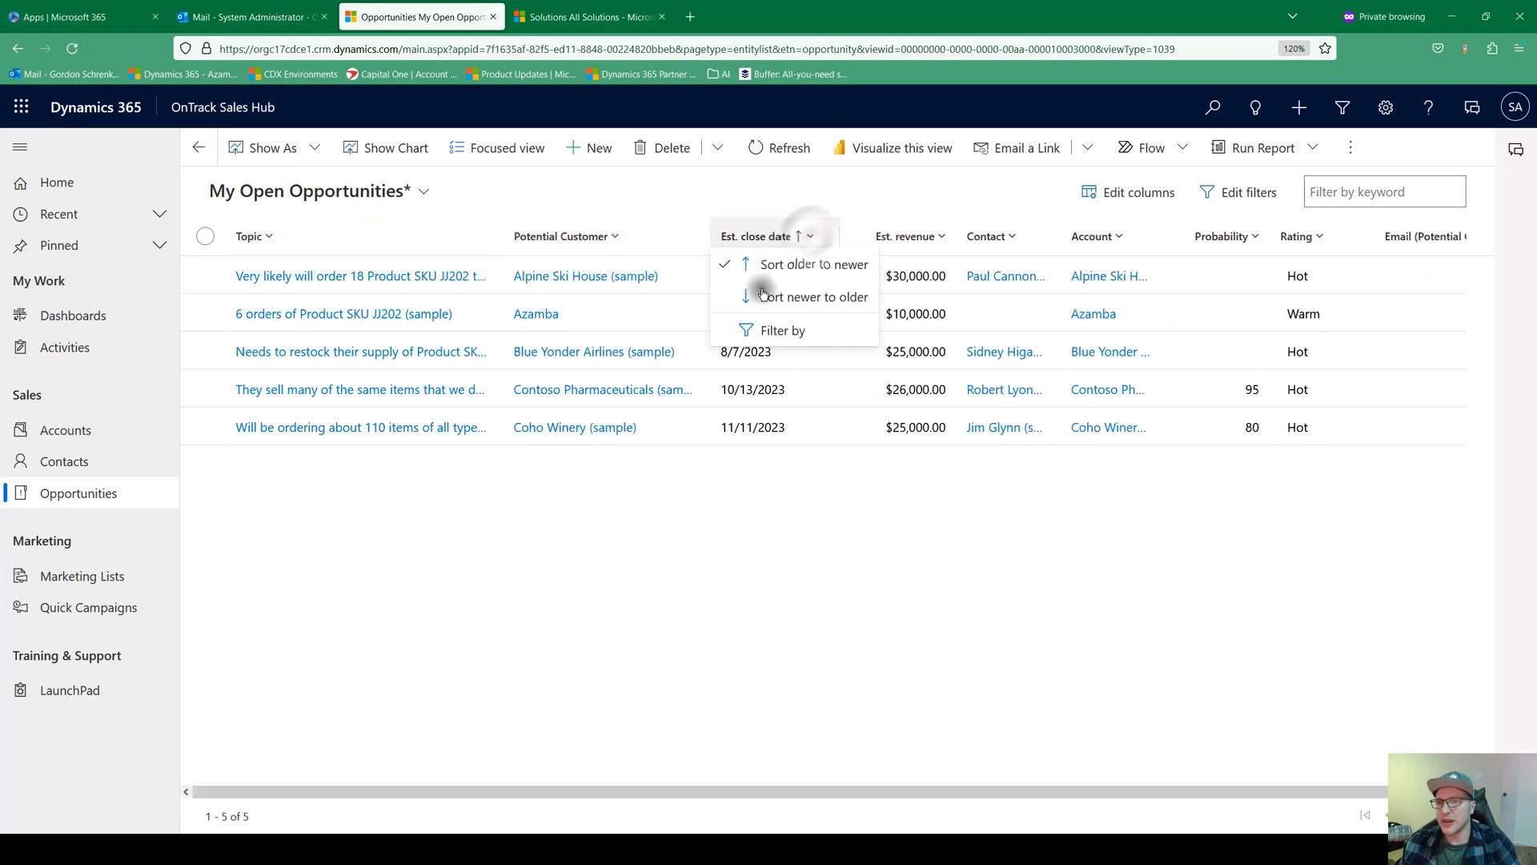
pyautogui.click(793, 295)
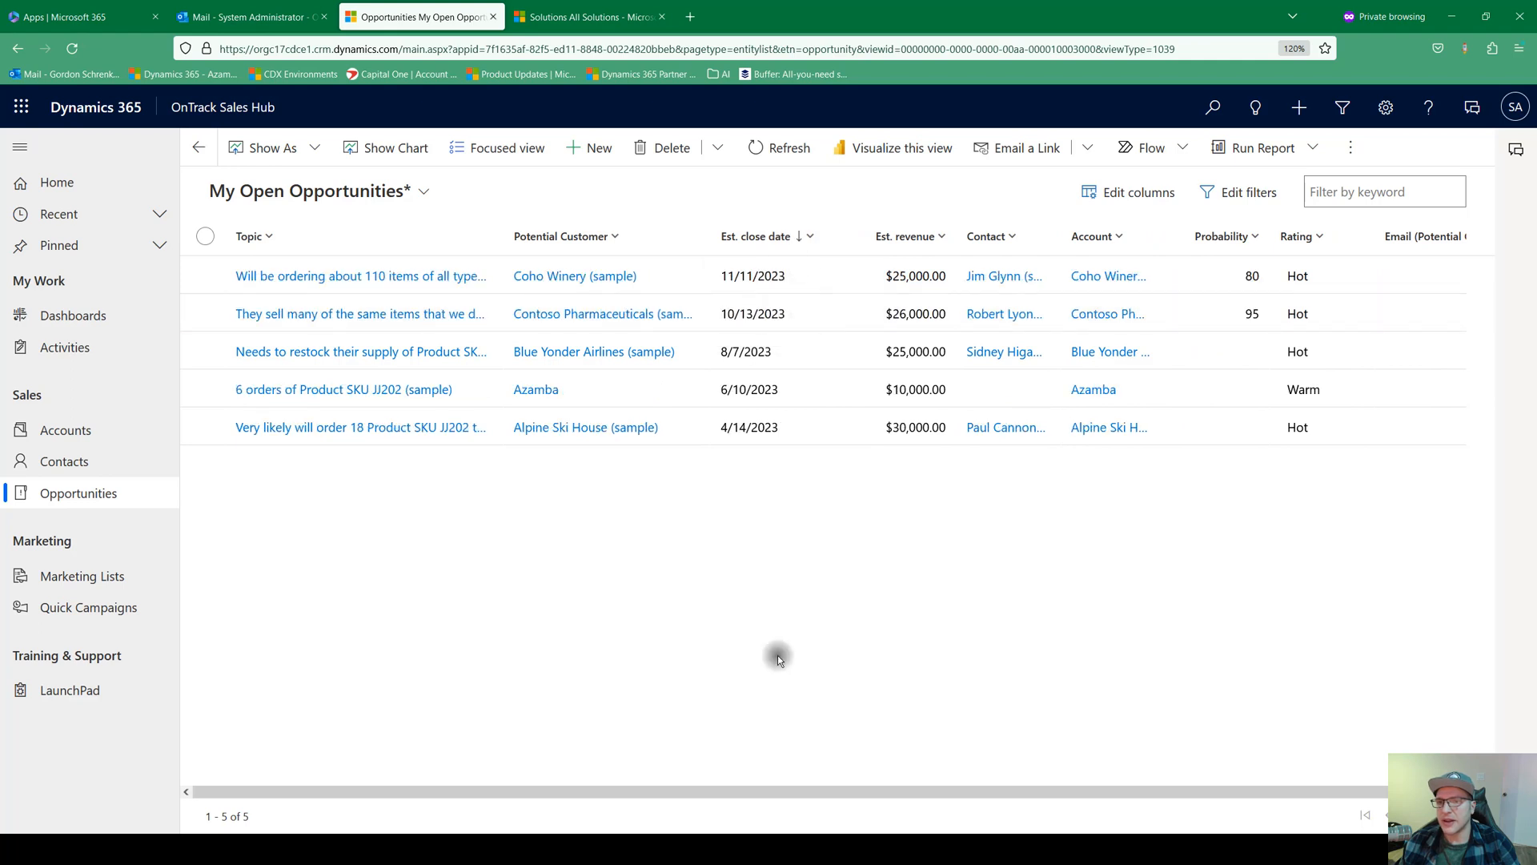
# Filter the opportunities so that Potential Customer equals the account Azamba.
pyautogui.click(610, 239)
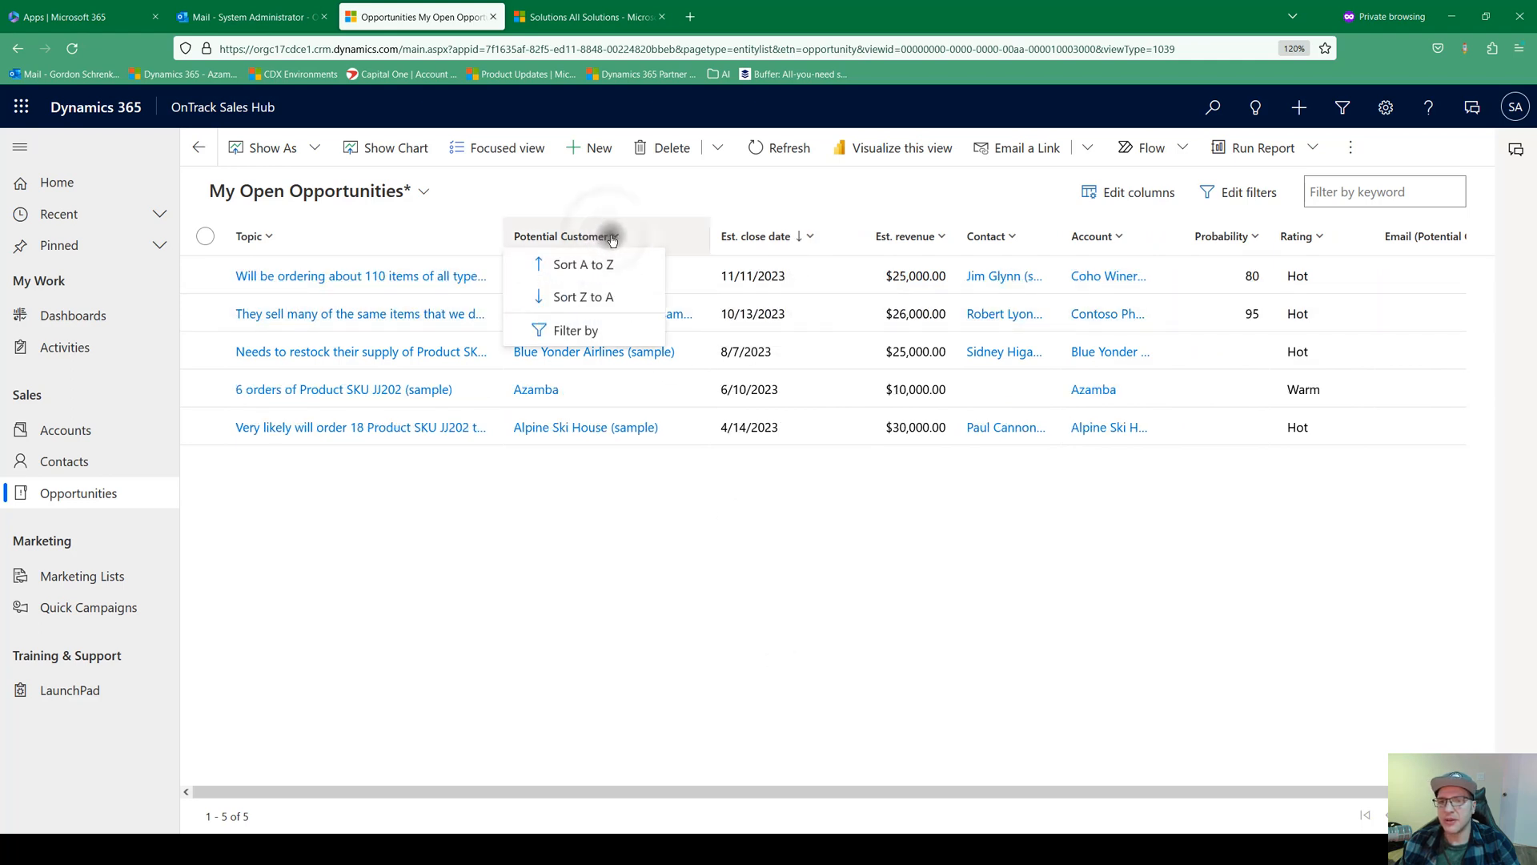
pyautogui.click(577, 331)
pyautogui.click(583, 357)
pyautogui.write('azamba')
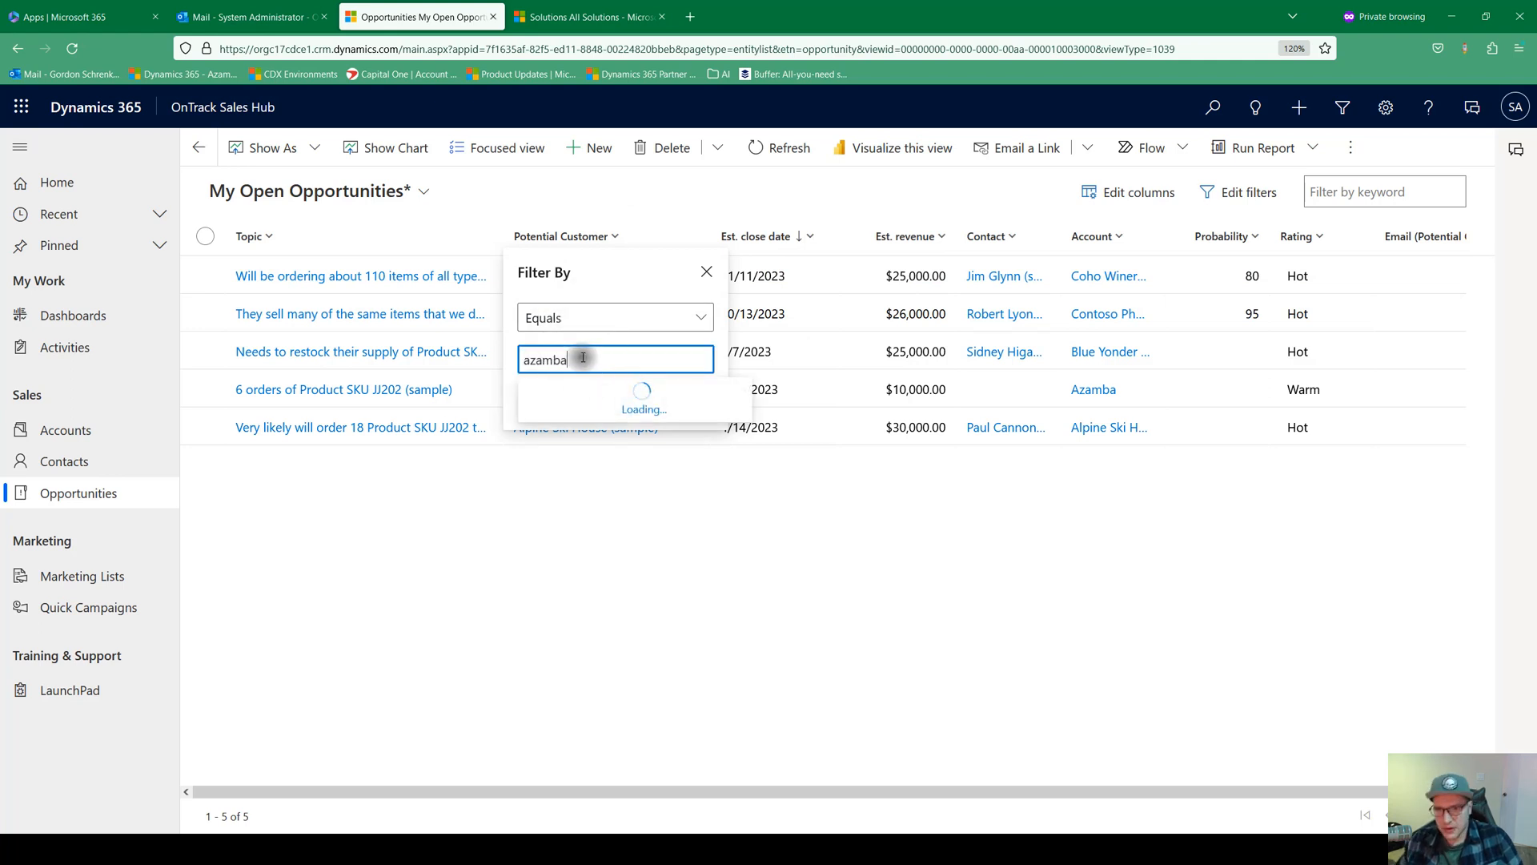
pyautogui.click(590, 392)
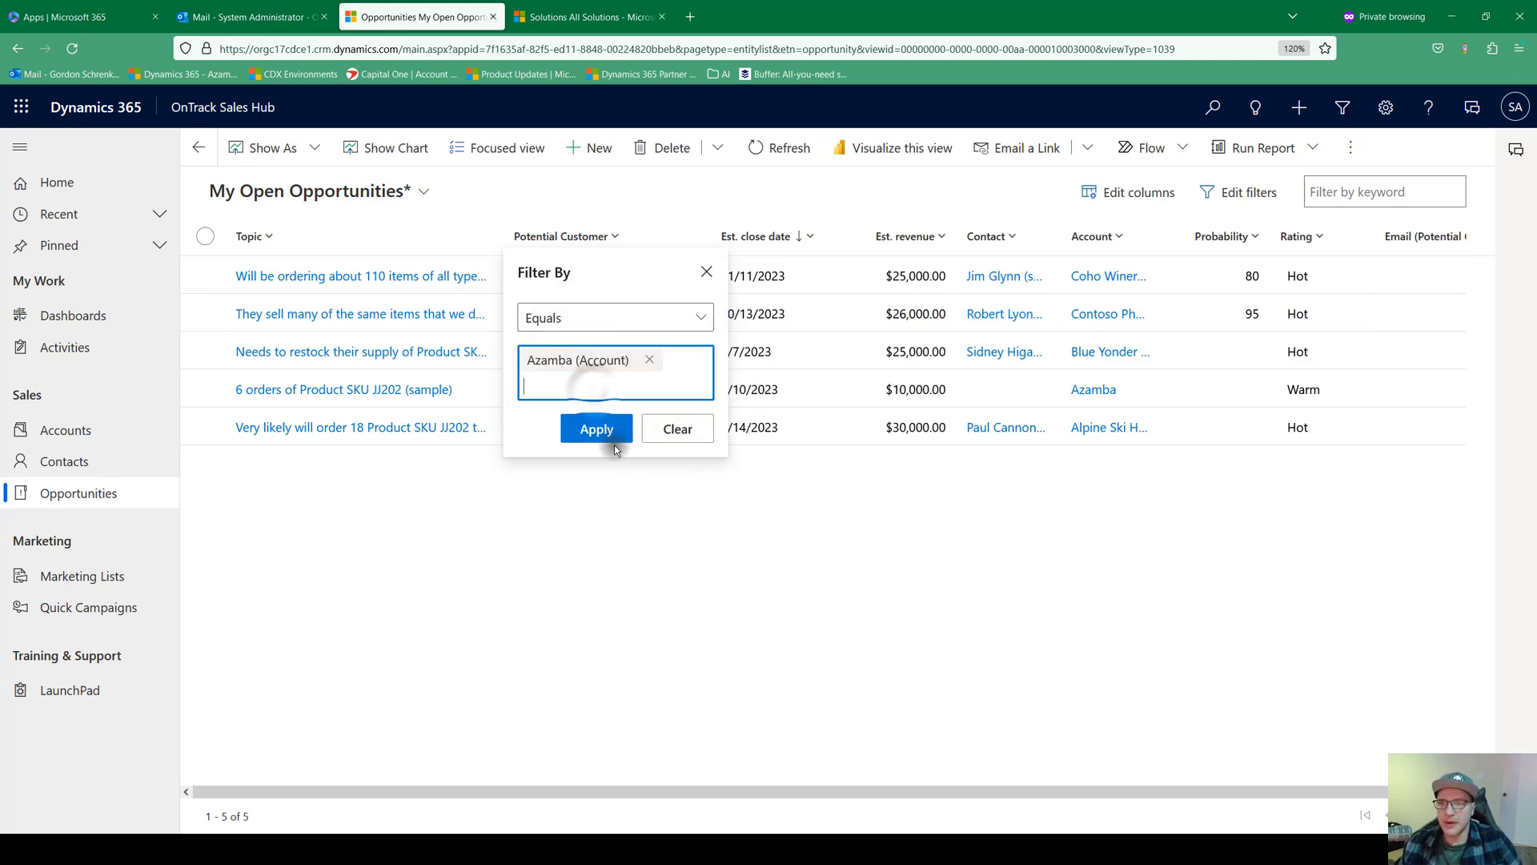
pyautogui.click(597, 429)
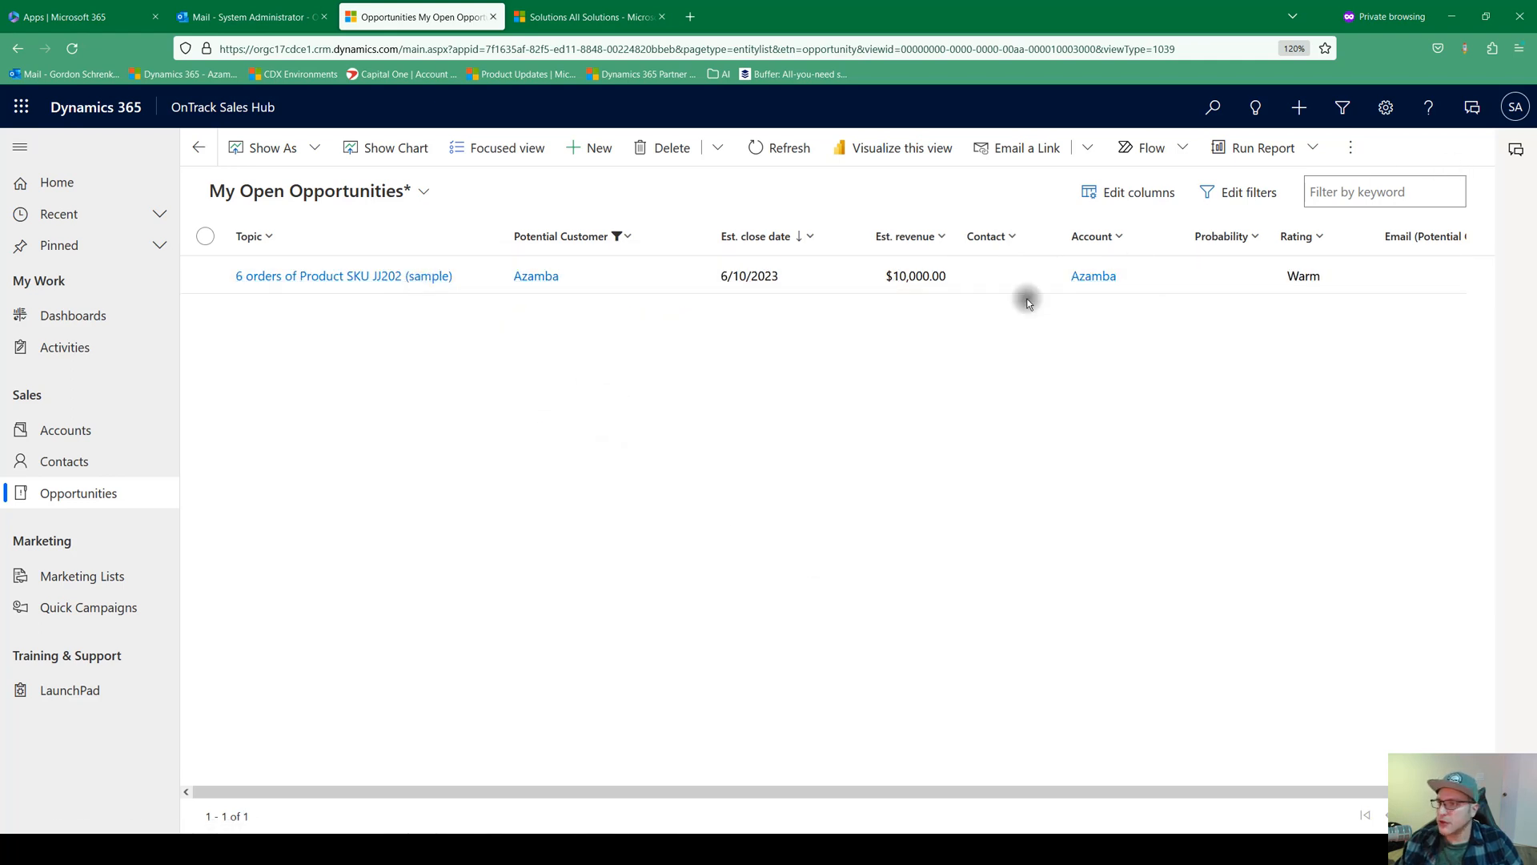
# Examine the view's filter conditions, including the Status choices and Potential Customer operators, and leave the filter editor without changes.
pyautogui.click(1253, 195)
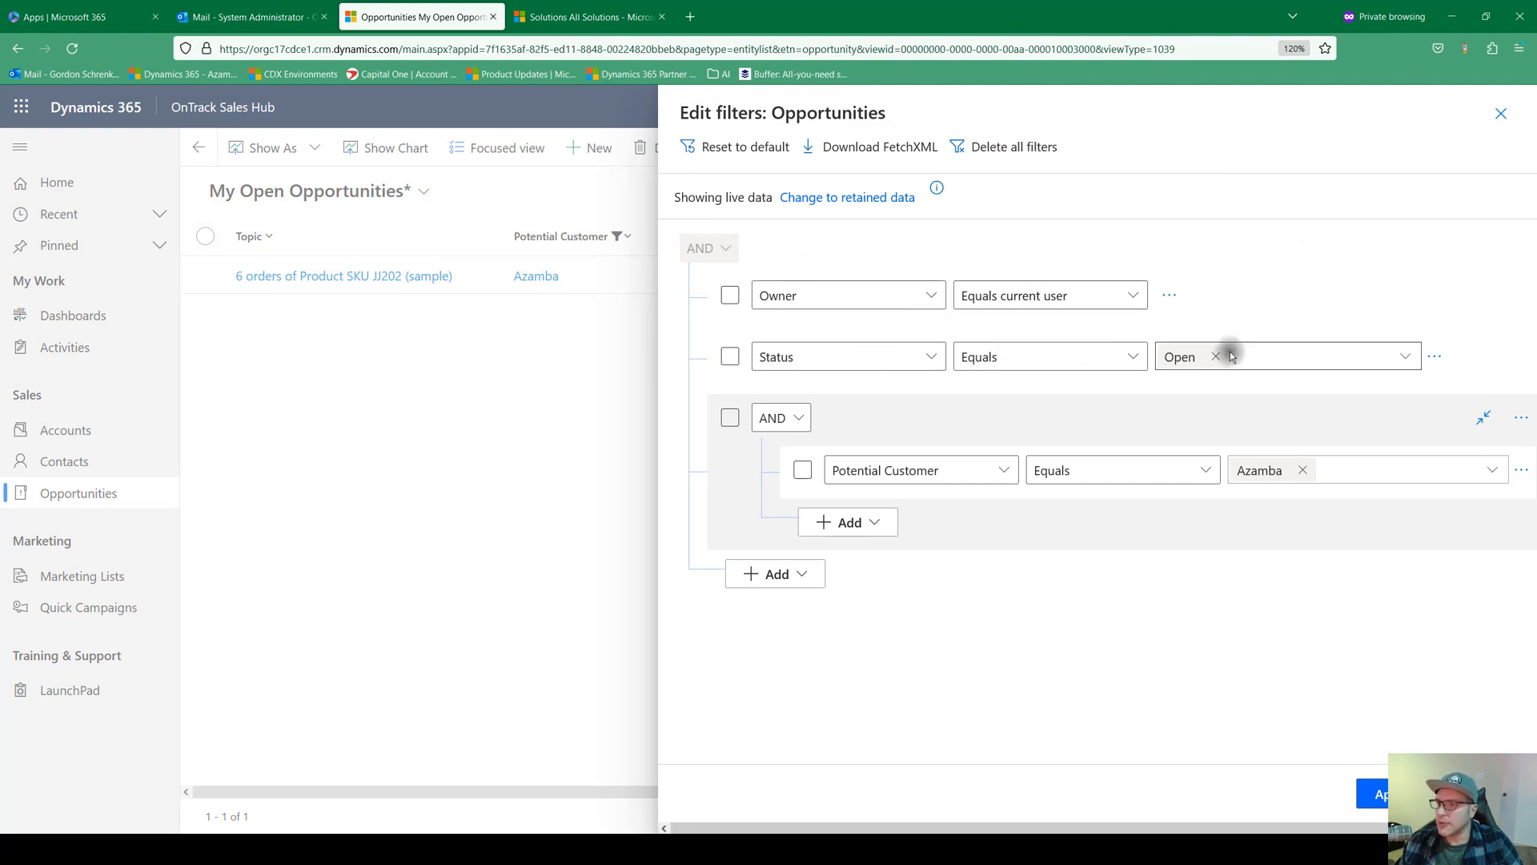
pyautogui.click(1405, 358)
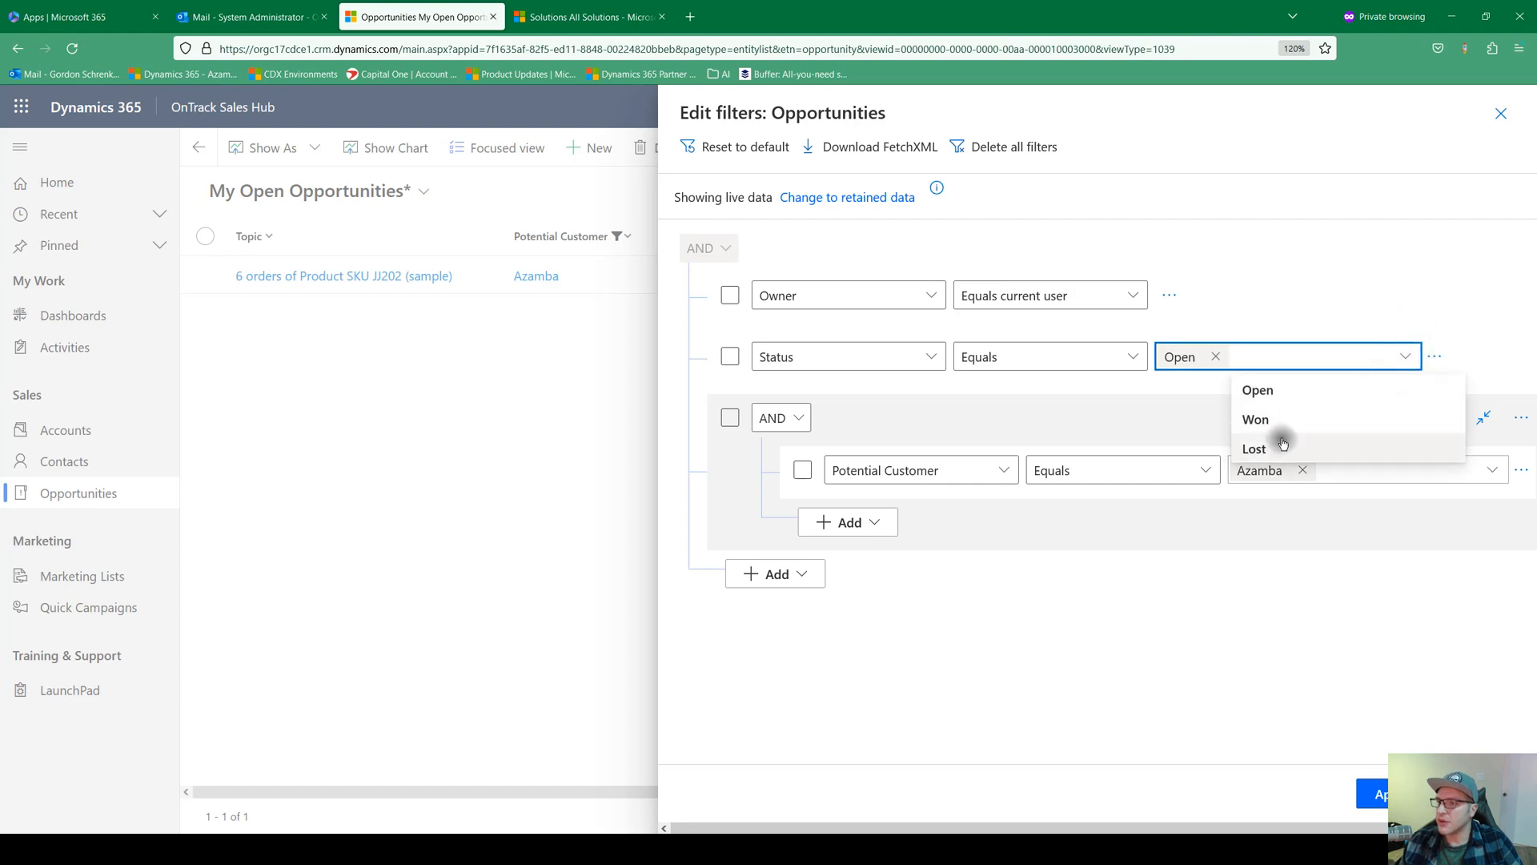
pyautogui.click(1130, 410)
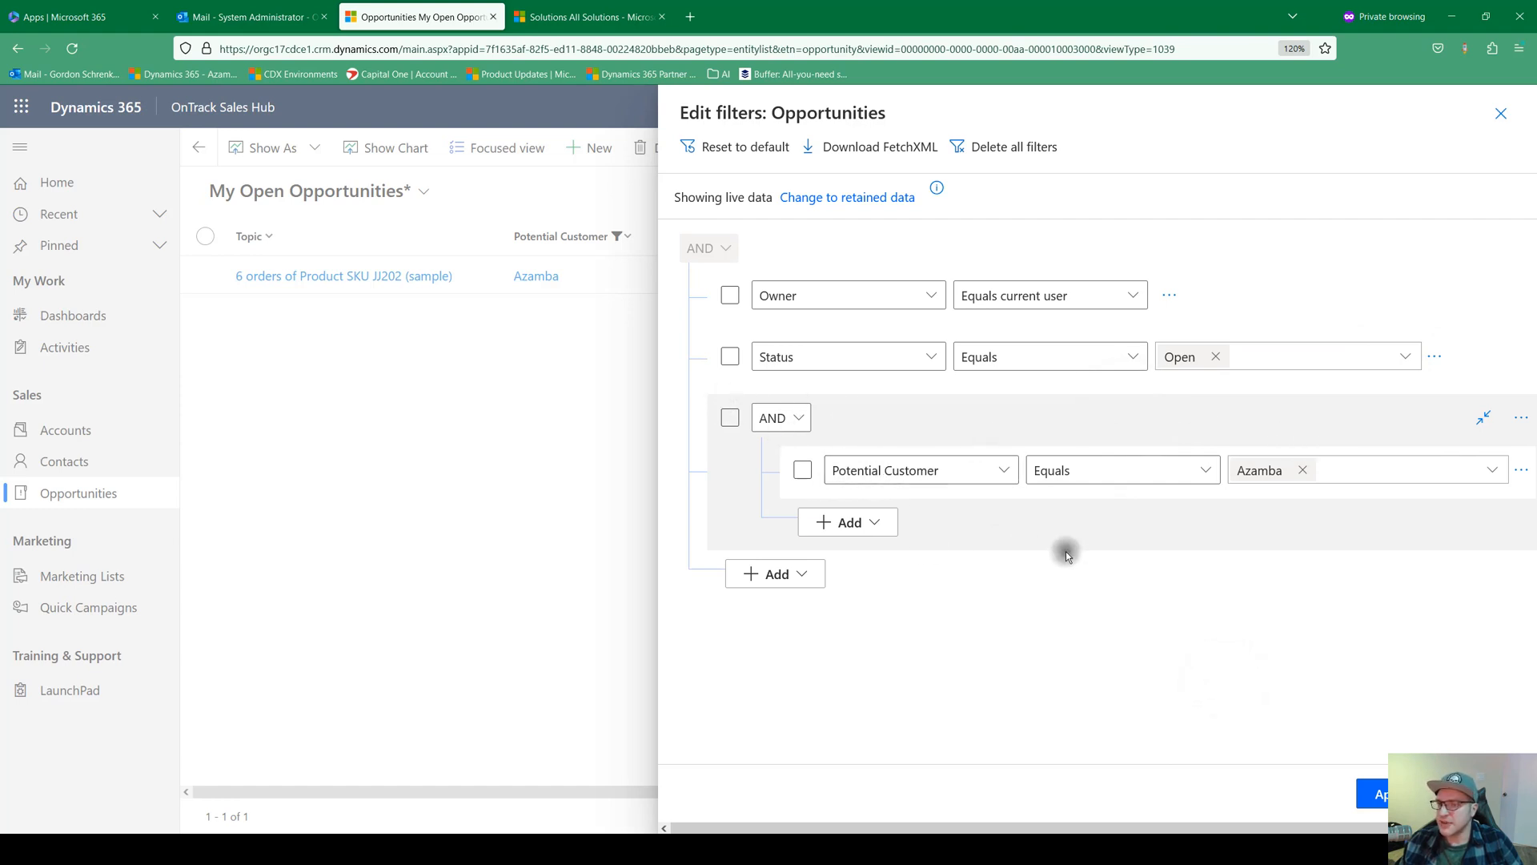
pyautogui.click(1205, 470)
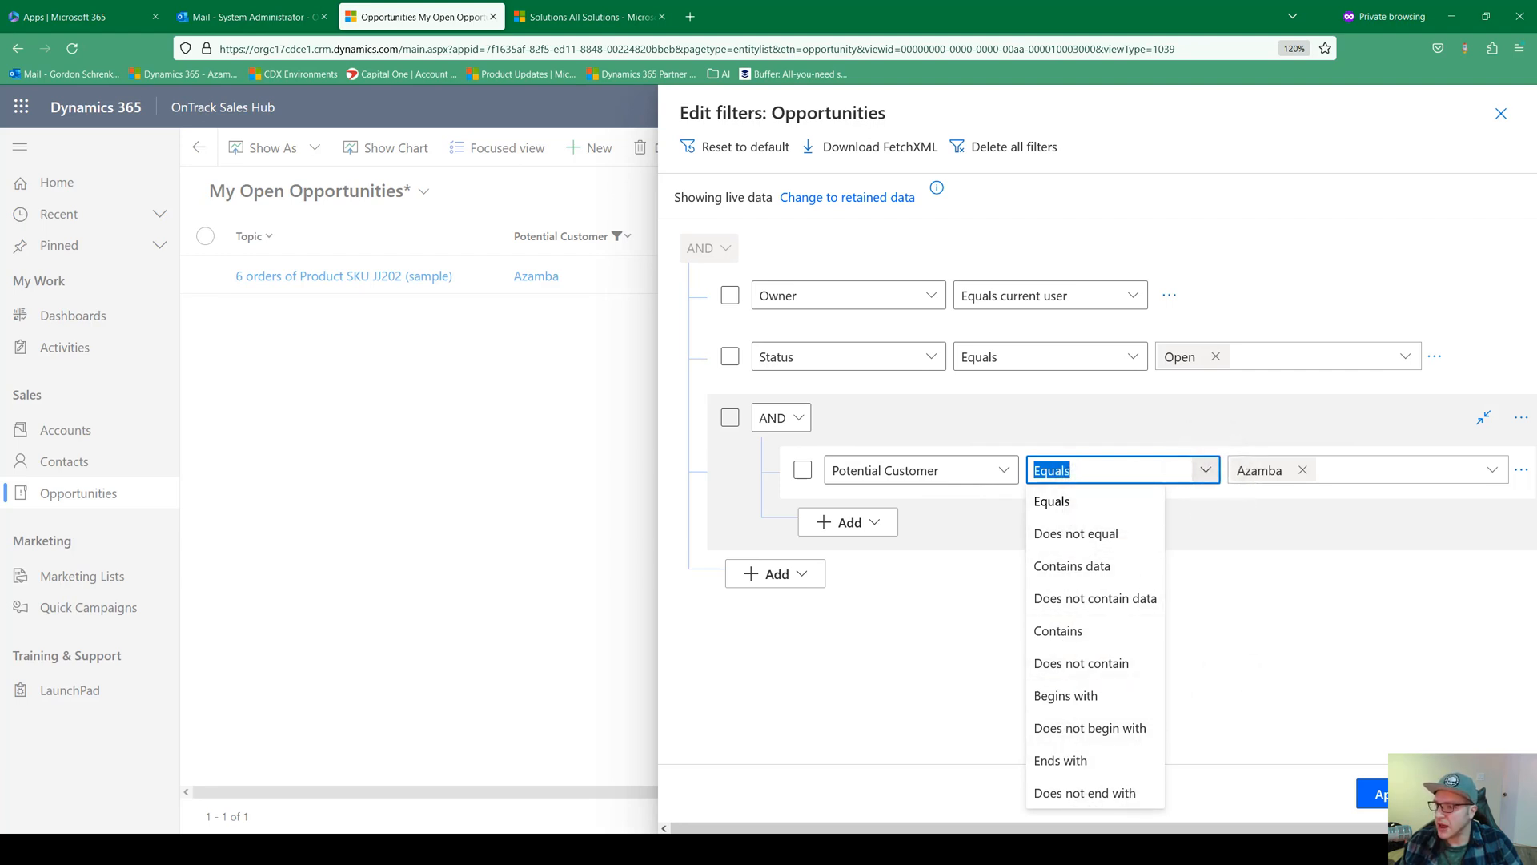
pyautogui.click(1478, 793)
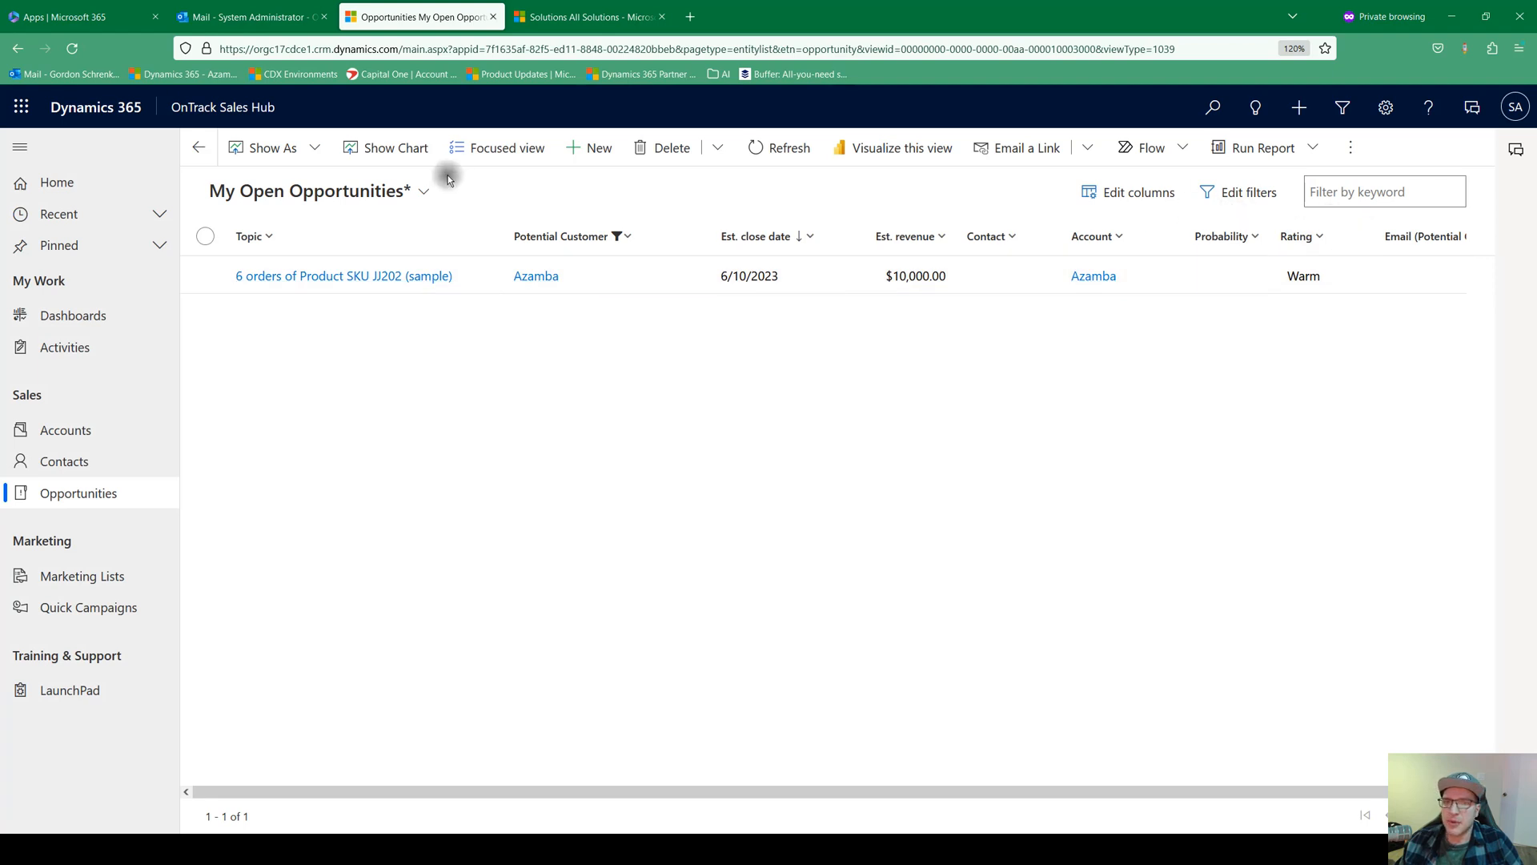
# Check the view selector's options for saving and managing the modified My Open Opportunities view.
pyautogui.click(423, 191)
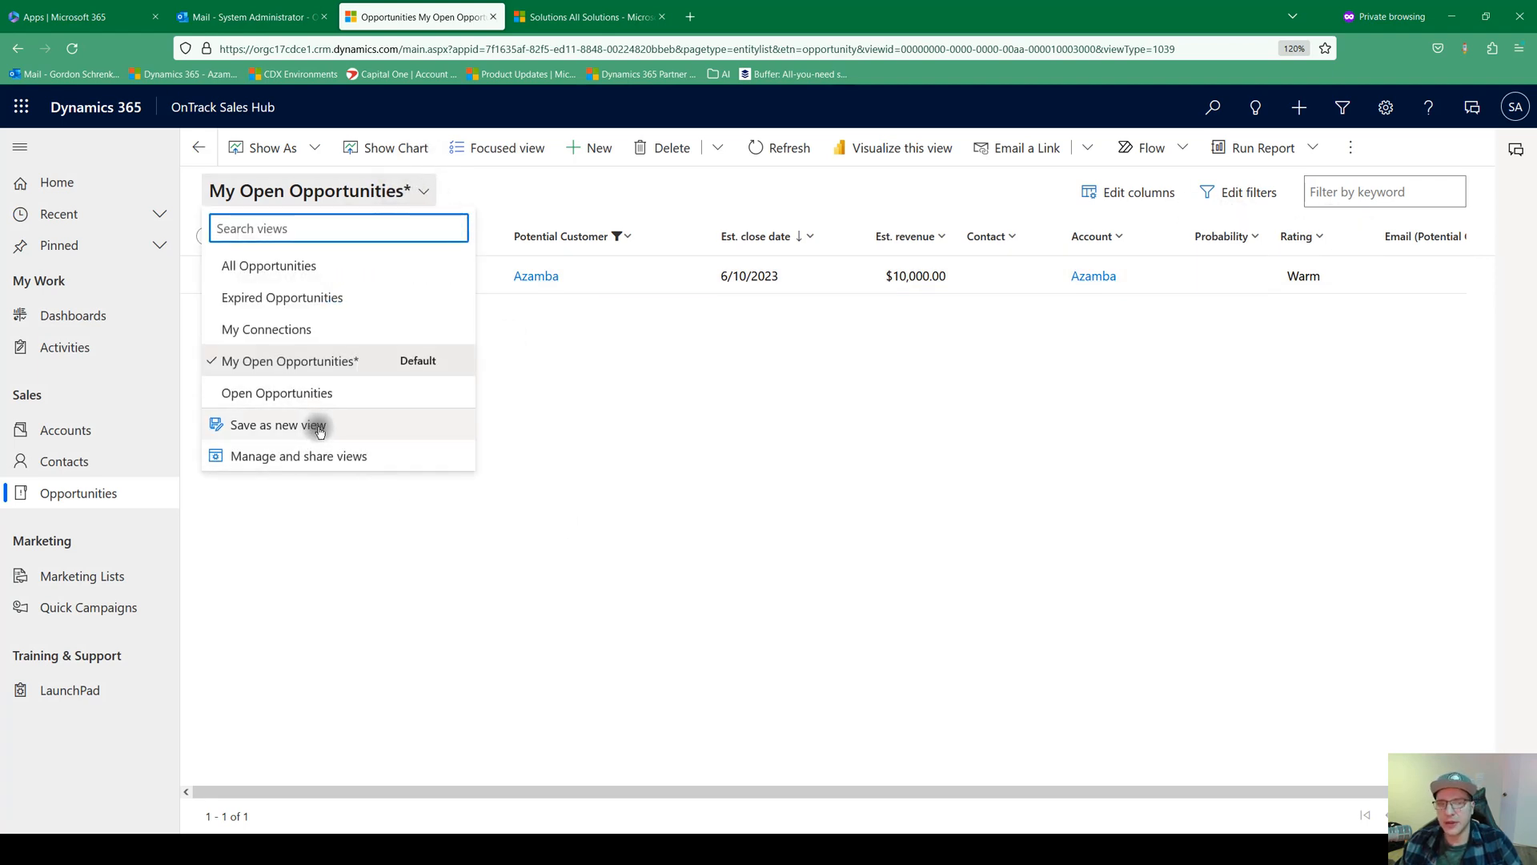
pyautogui.click(624, 382)
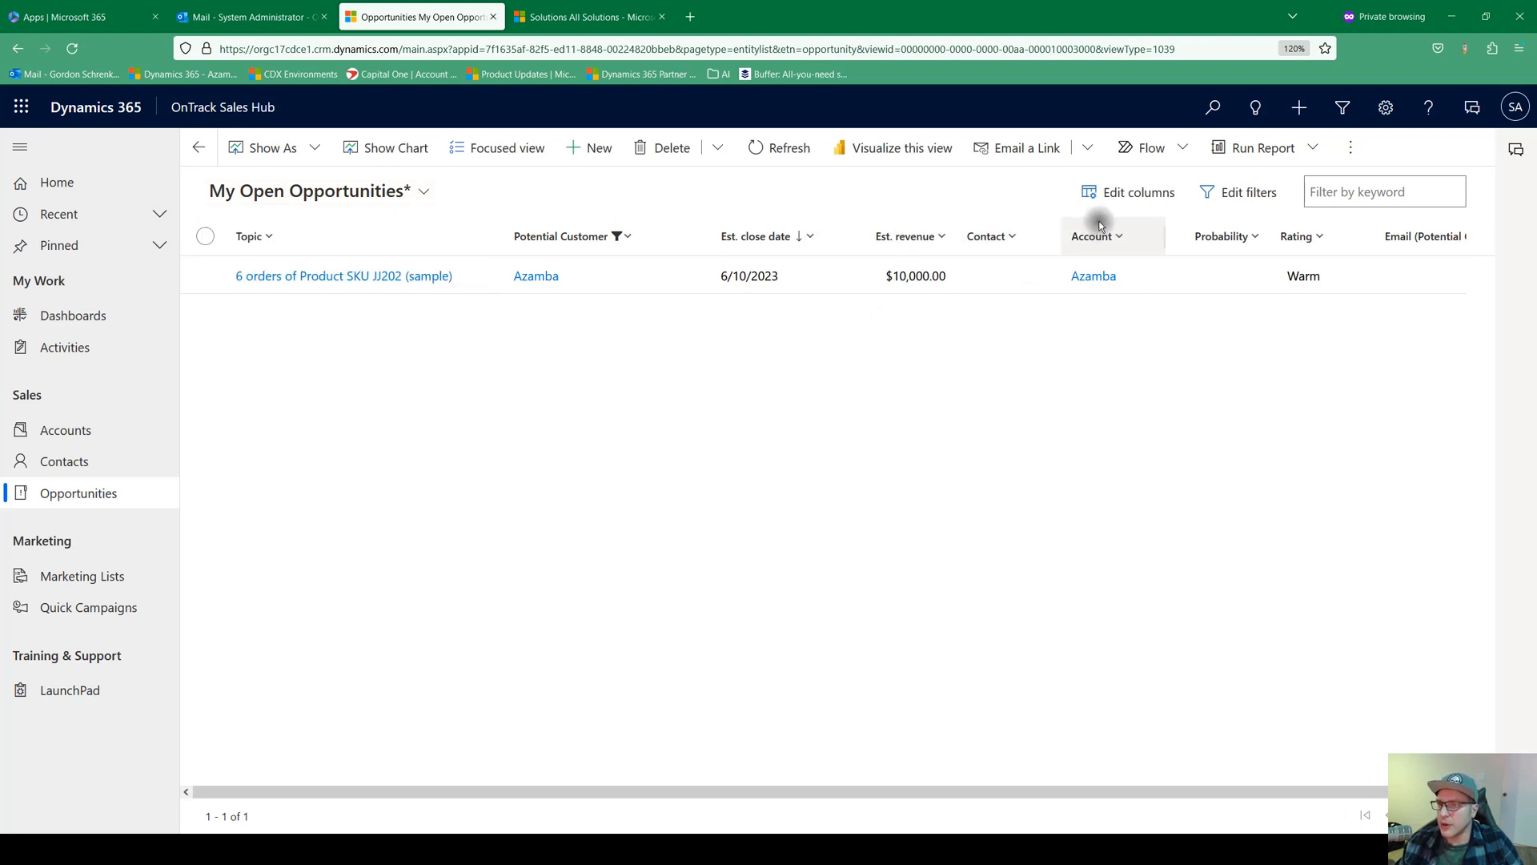
# Replace the Email (Potential Customer) column in the opportunities view with the related account's Address 1 column.
pyautogui.click(1160, 193)
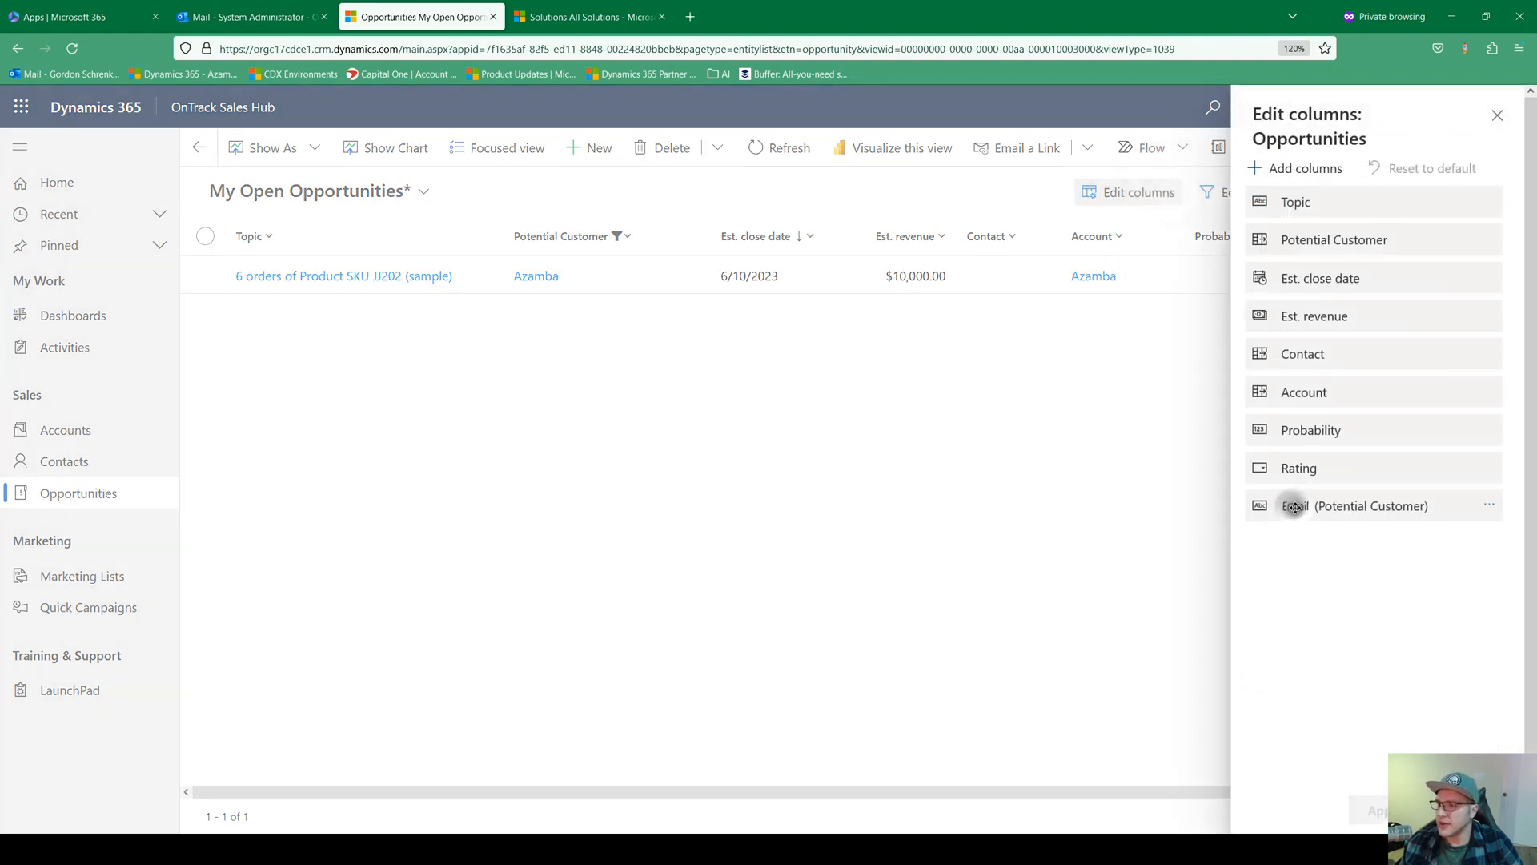
pyautogui.click(1486, 506)
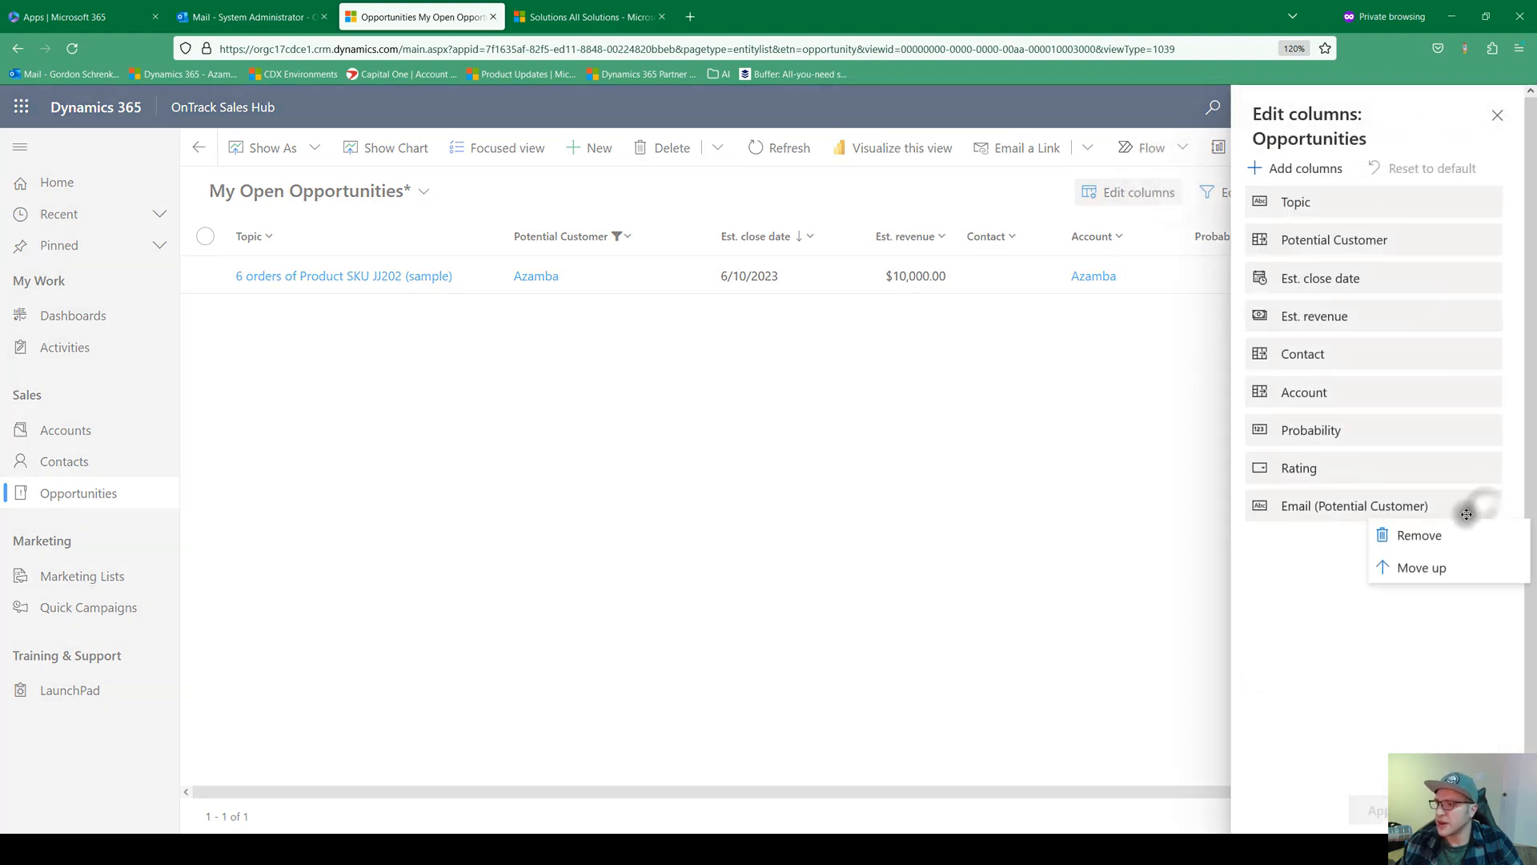
pyautogui.click(1420, 536)
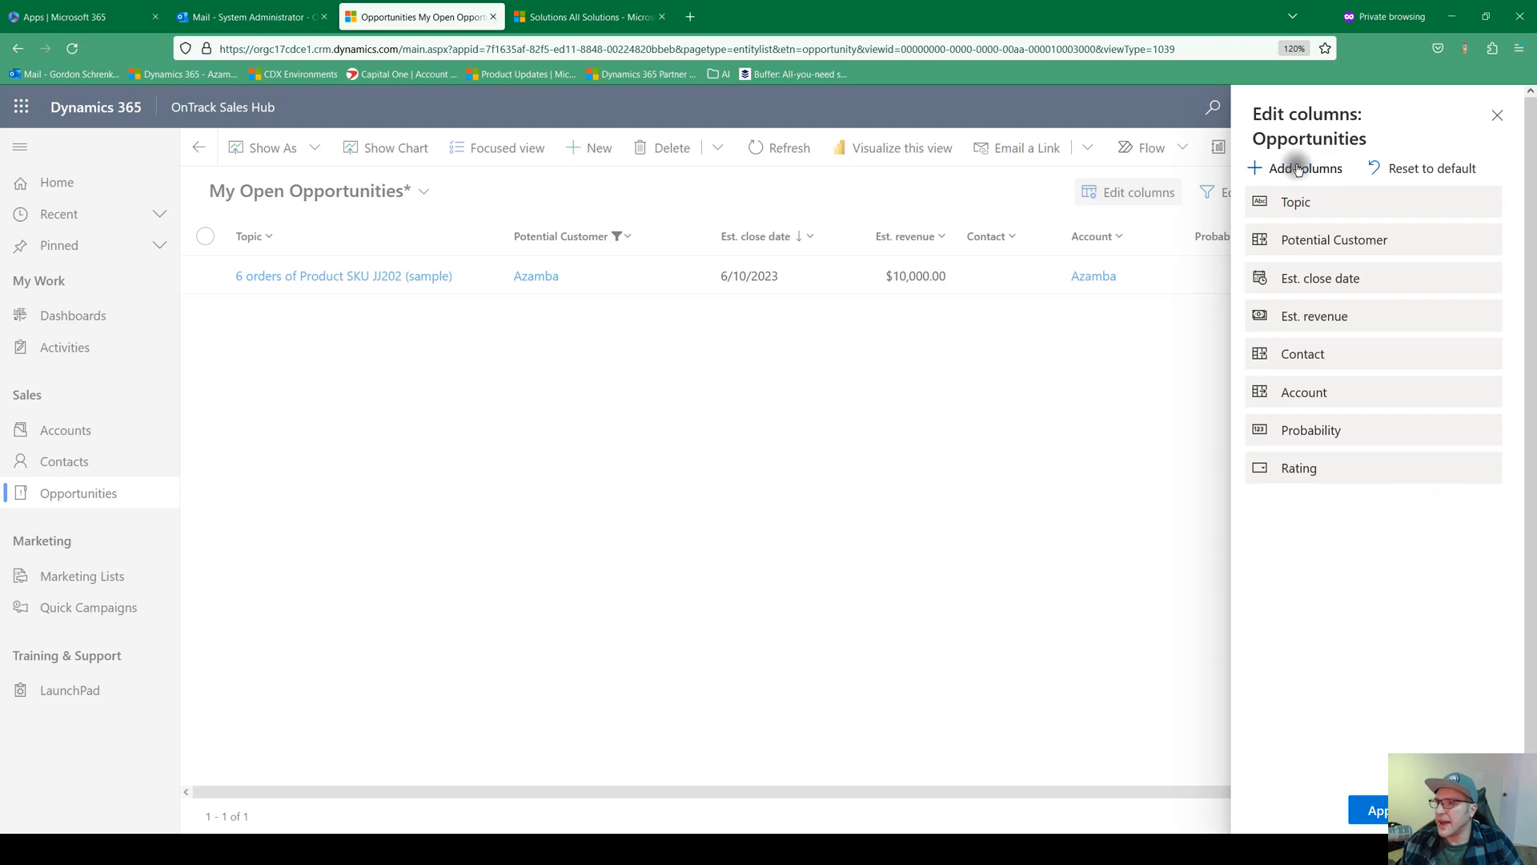
pyautogui.click(1298, 168)
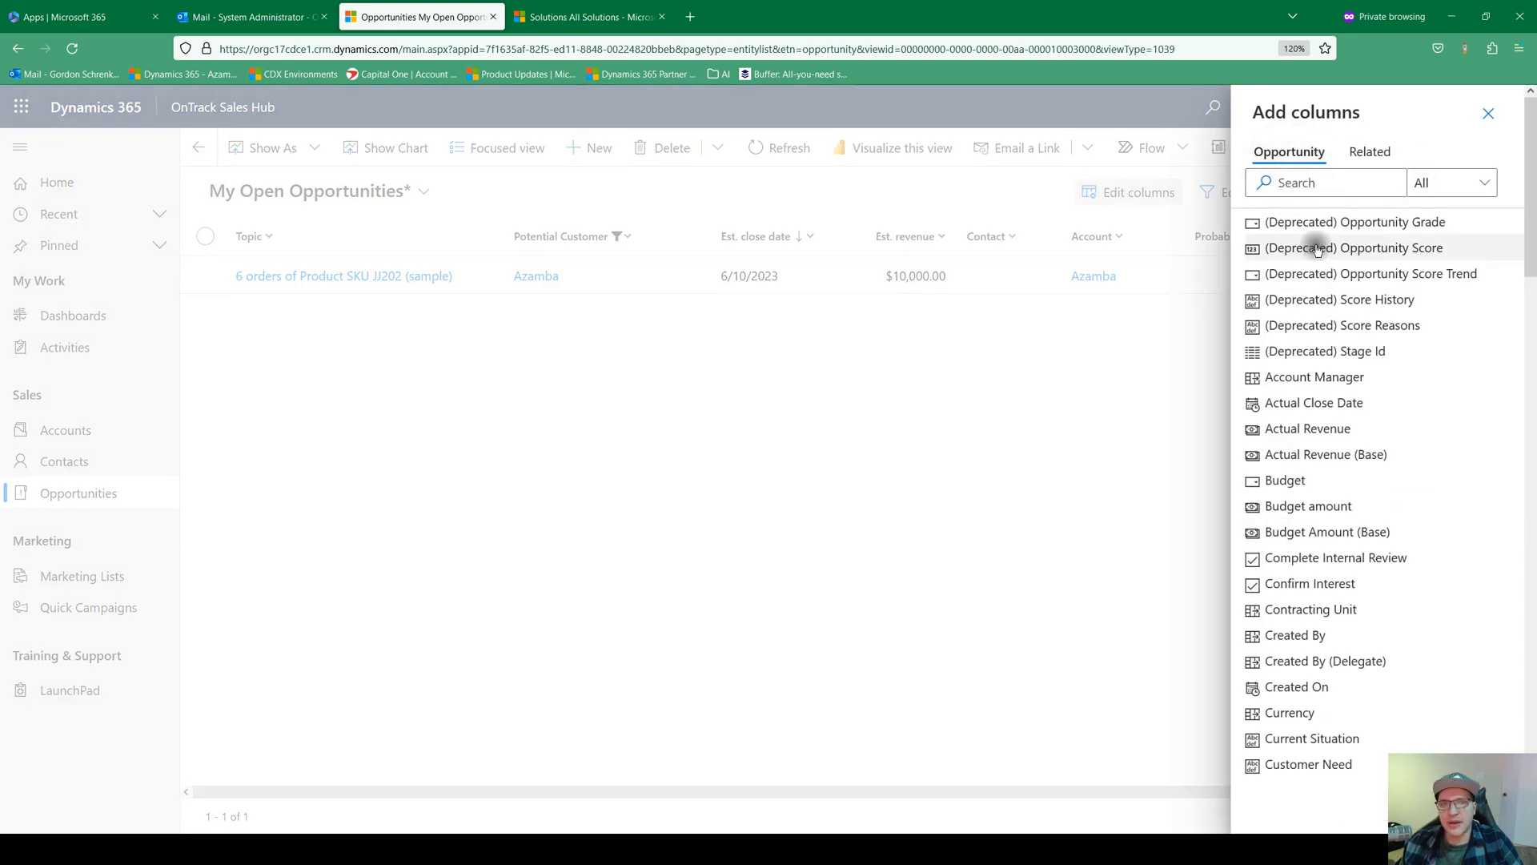
pyautogui.click(1386, 159)
pyautogui.click(1242, 251)
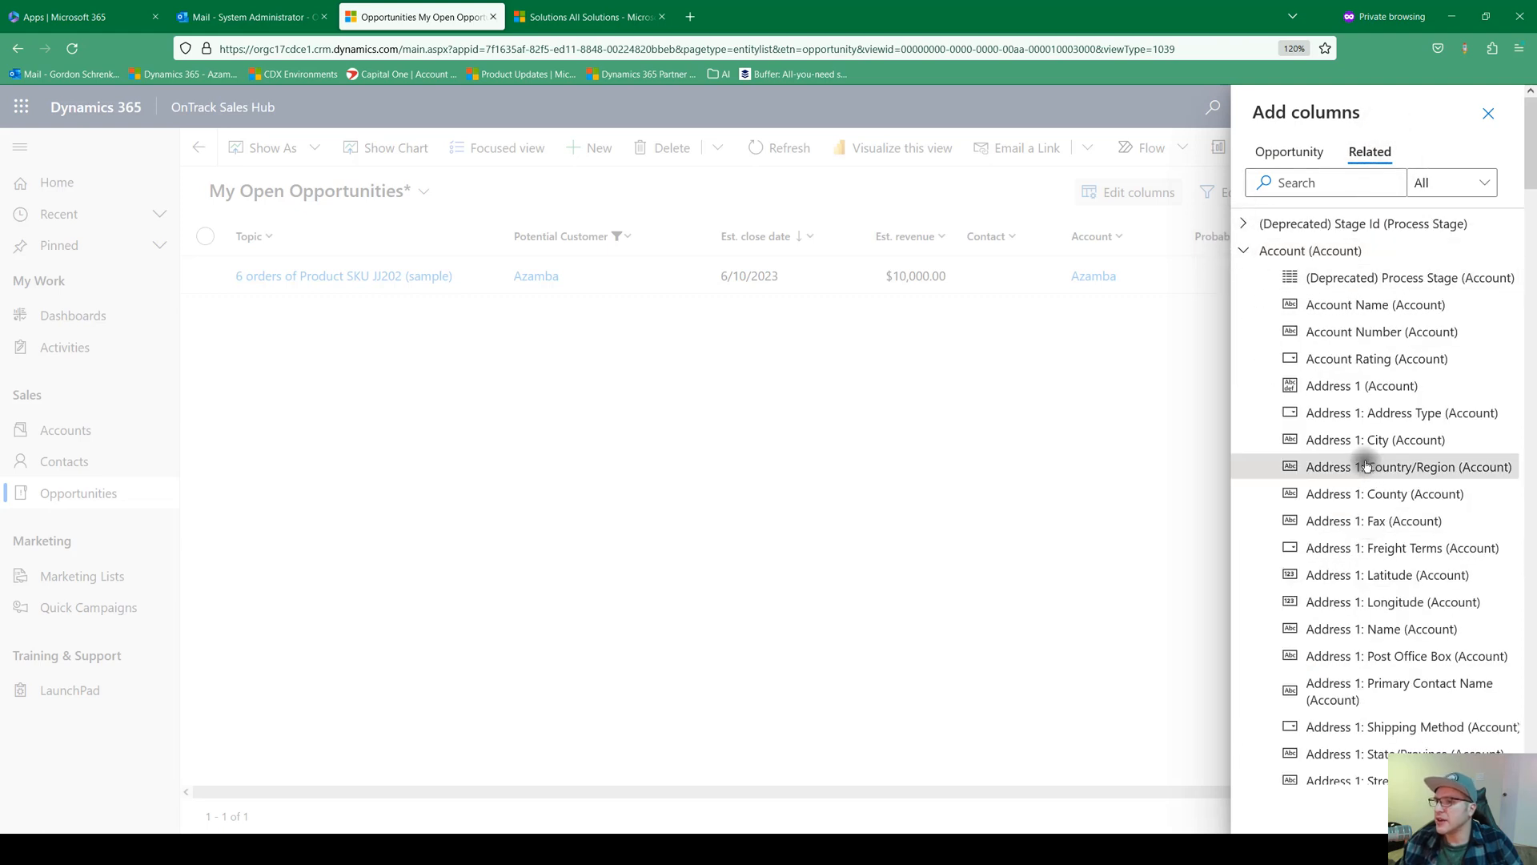
pyautogui.click(1325, 388)
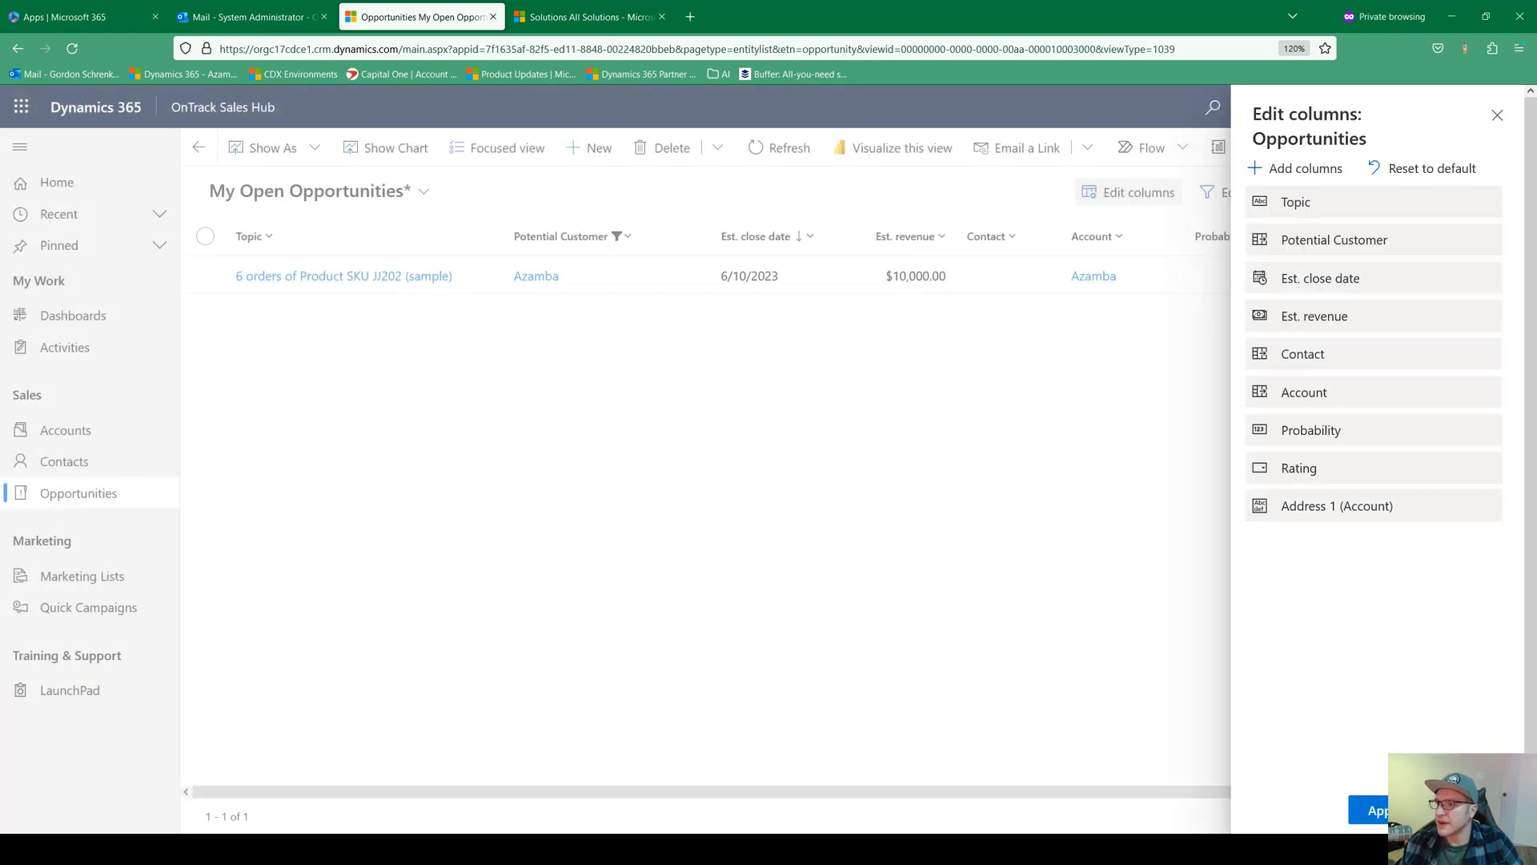
pyautogui.click(1377, 820)
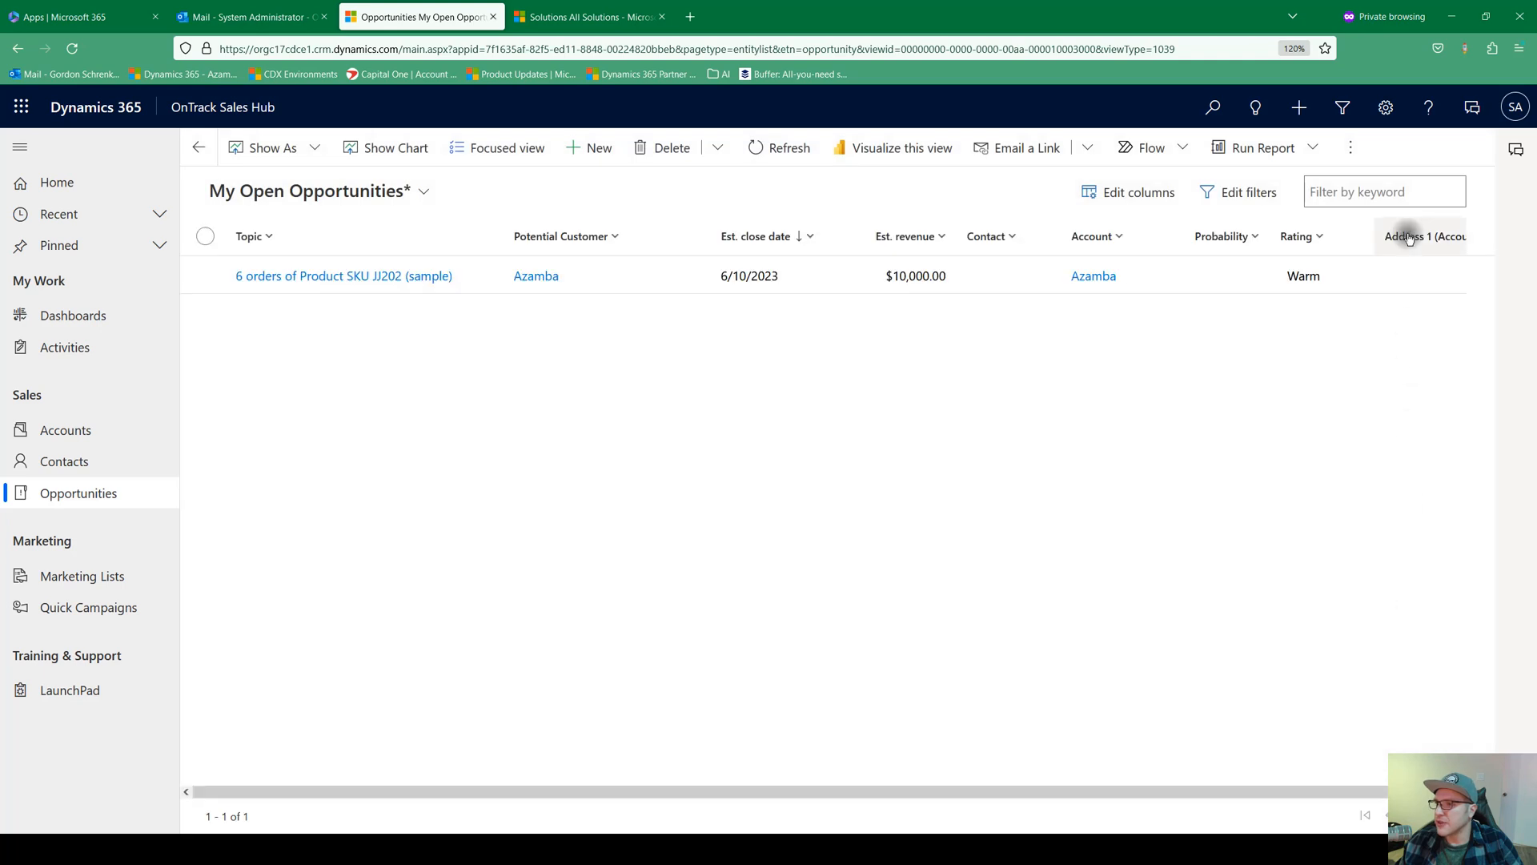
# Move the Address 1 (Account) column directly after Potential Customer in the opportunities view.
pyautogui.click(1124, 192)
pyautogui.moveTo(1321, 507); pyautogui.dragTo(1337, 273)
pyautogui.click(1371, 810)
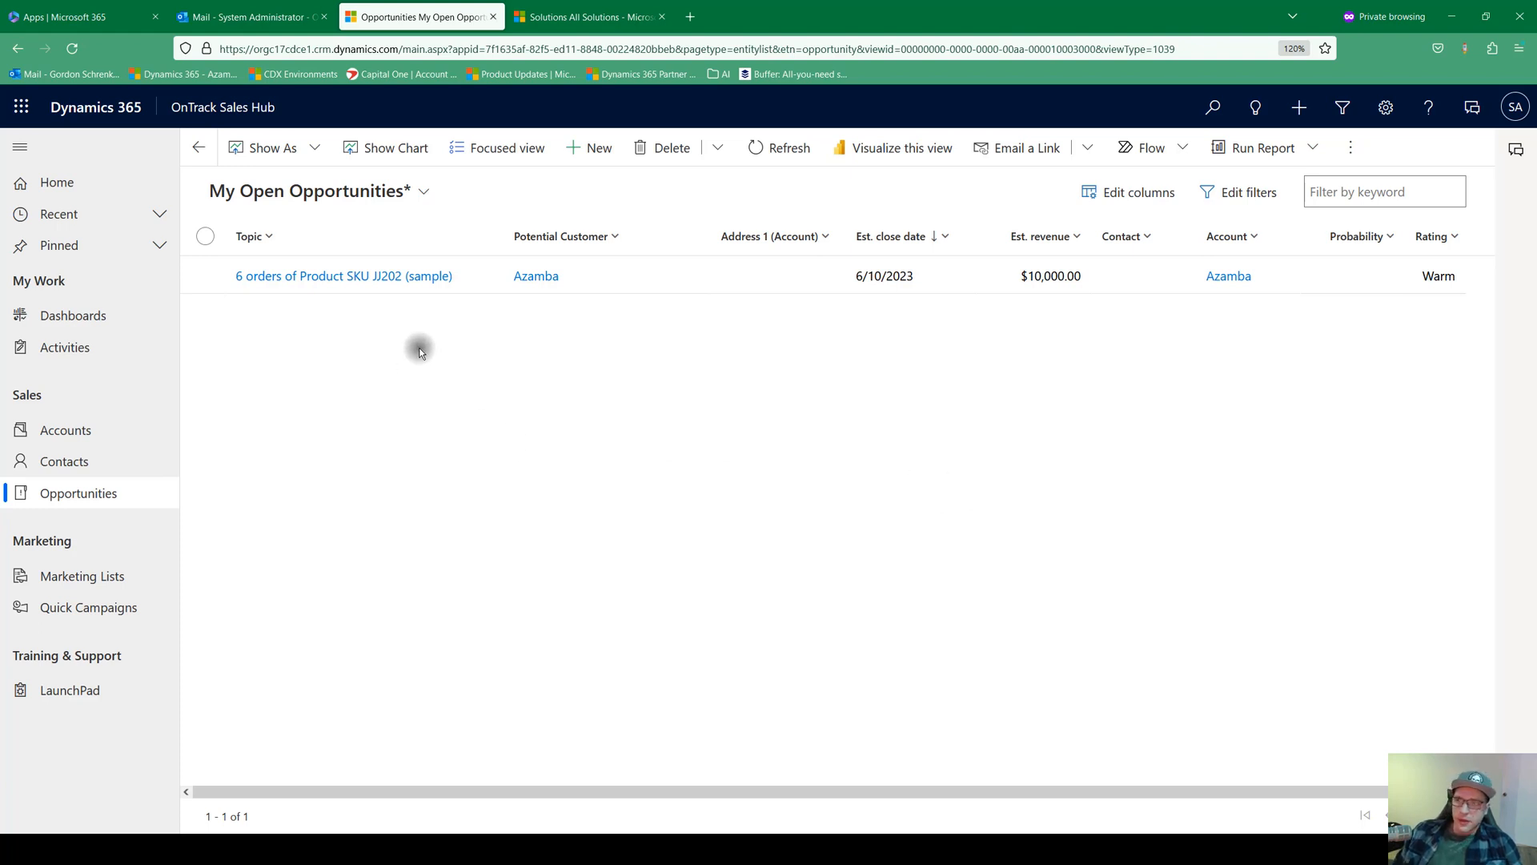
# Open the opportunity 6 orders of Product SKU JJ202 (sample) and review its Stage choices, keeping Lead selected.
pyautogui.click(294, 279)
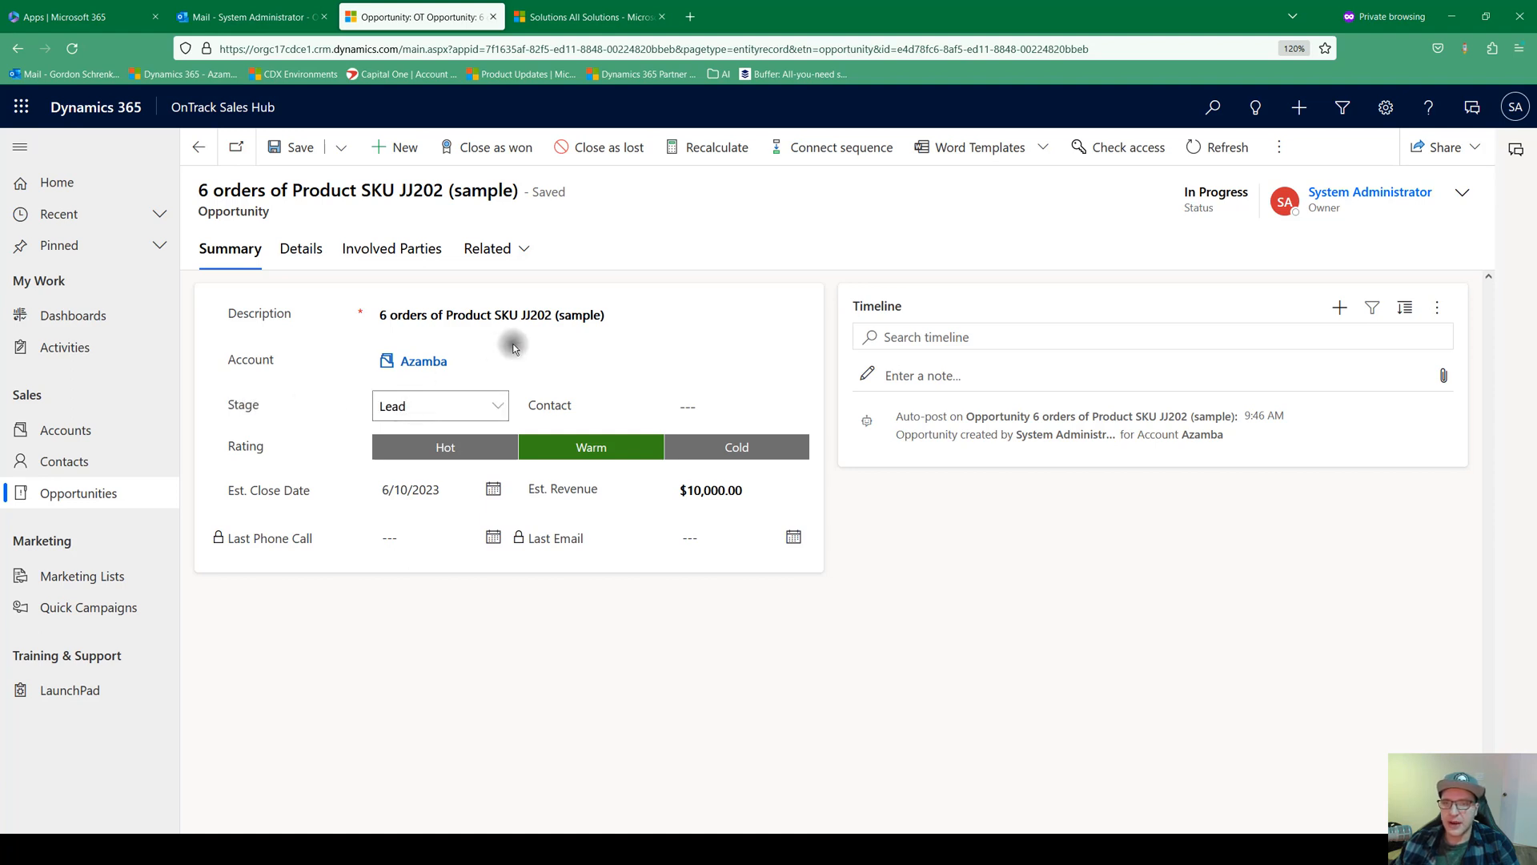
pyautogui.click(449, 405)
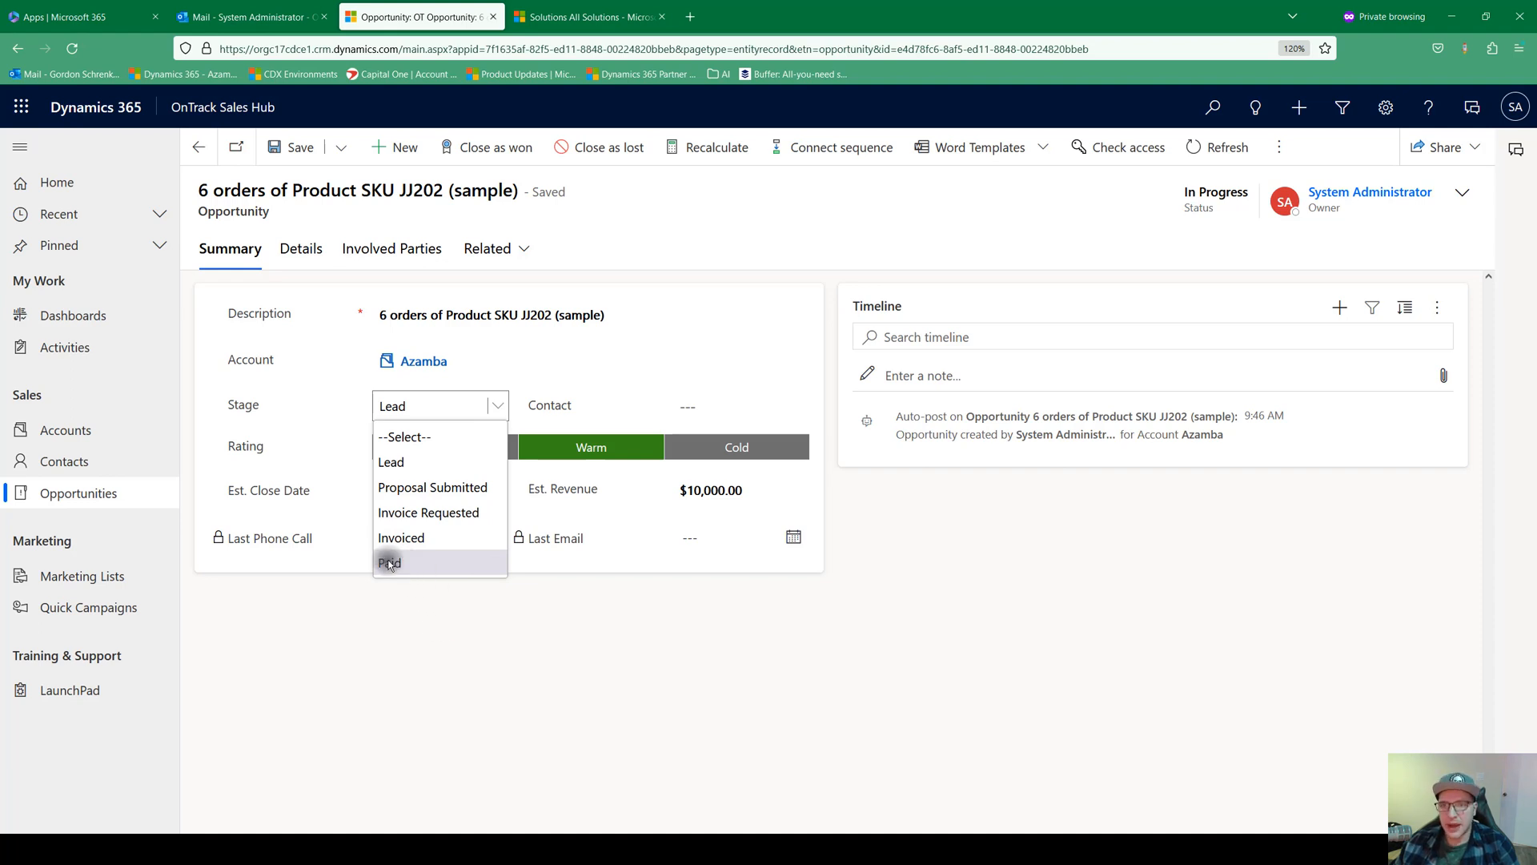
pyautogui.click(402, 462)
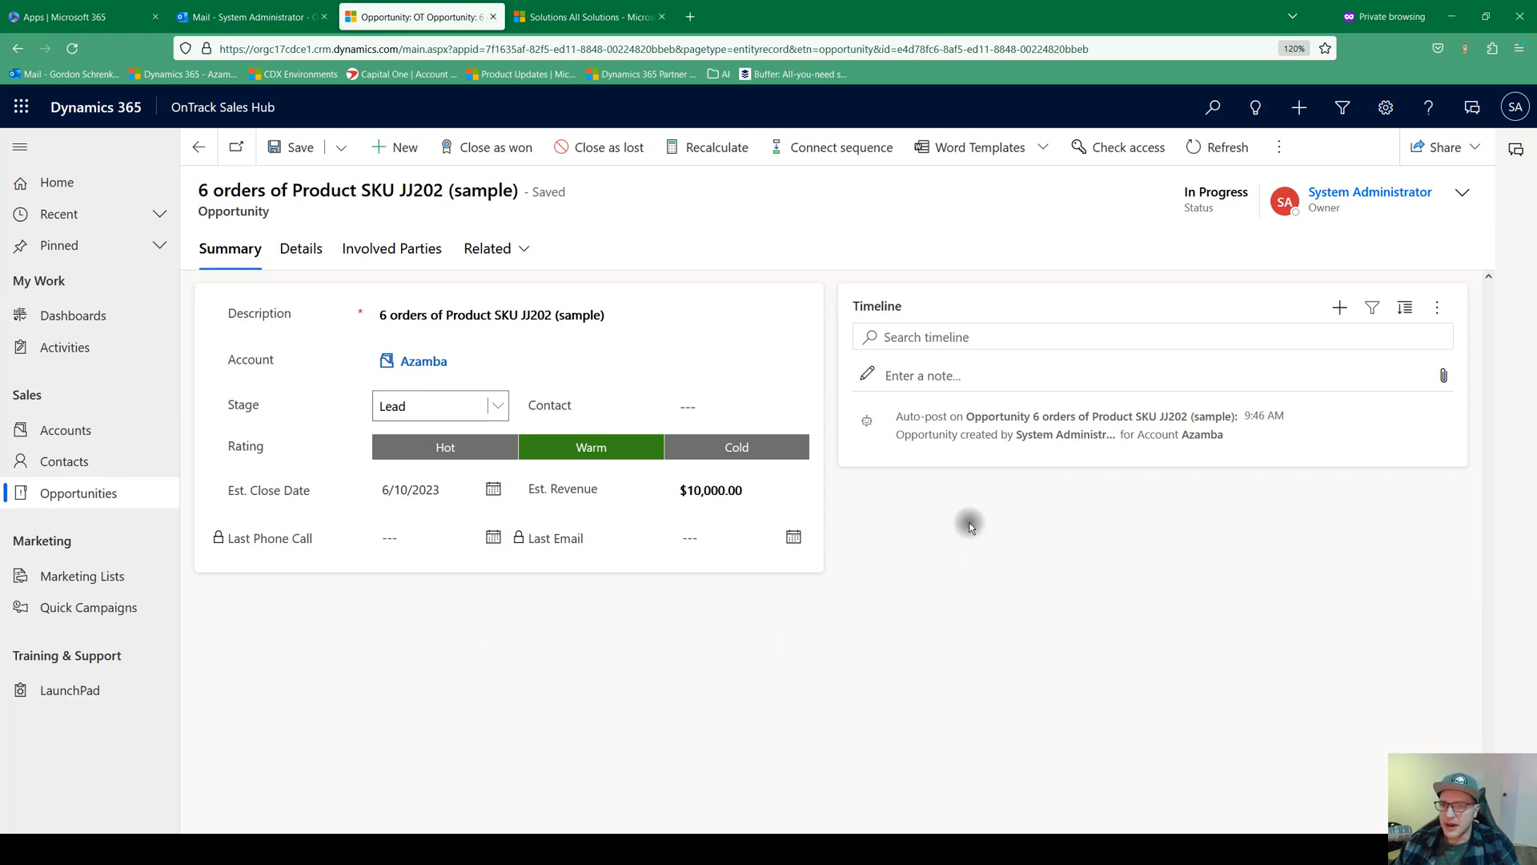
# Add a note titled "Work on this today" to the opportunity's timeline.
pyautogui.click(904, 377)
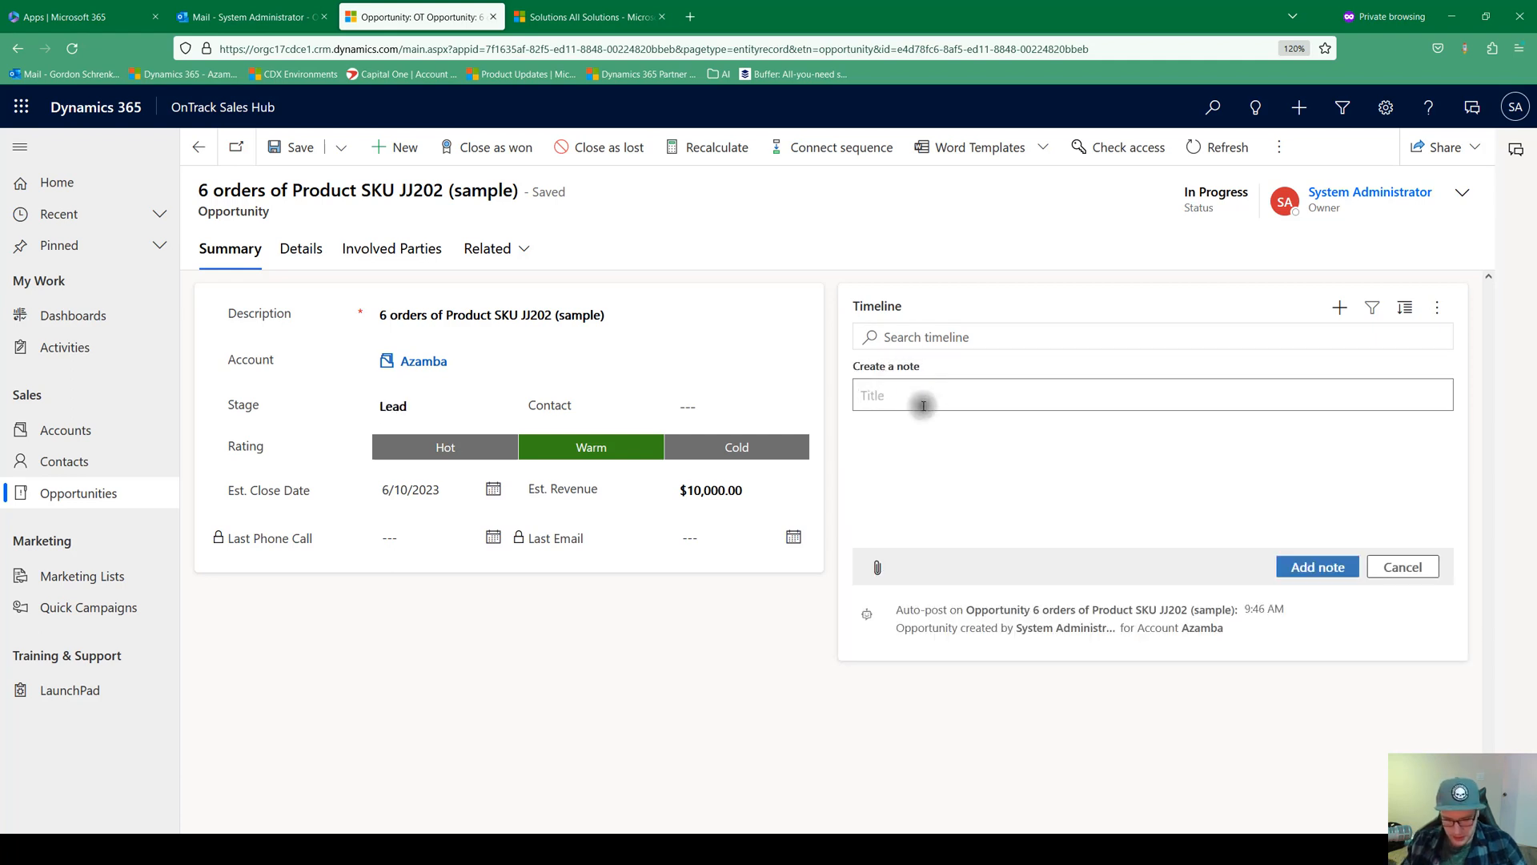
pyautogui.write('Work on this today')
pyautogui.click(1294, 639)
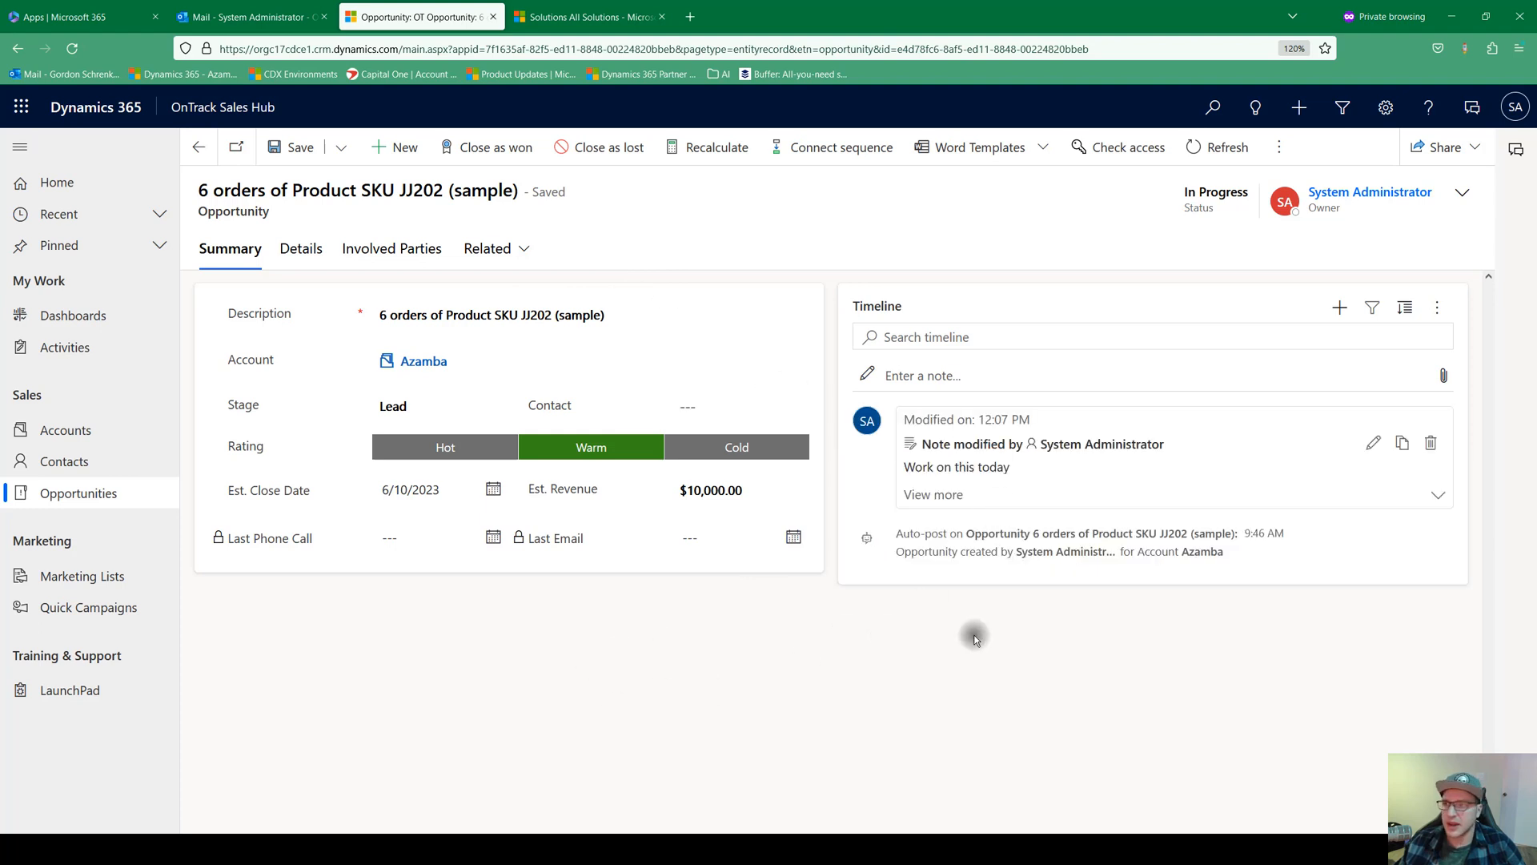
# Check the activity types the timeline can create, and open the opportunity's related activities.
pyautogui.click(1339, 312)
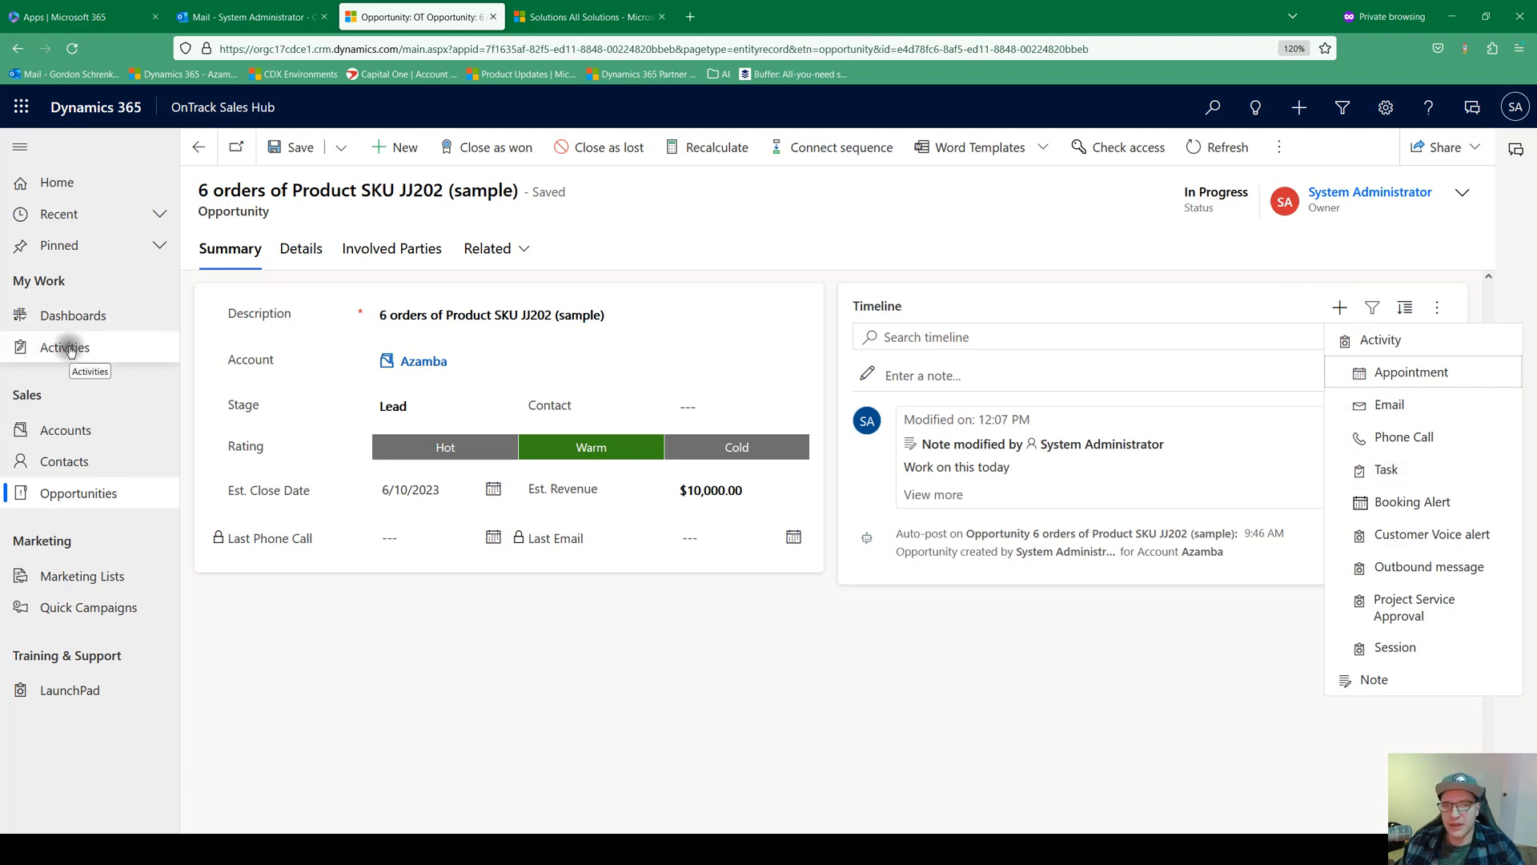
pyautogui.click(518, 249)
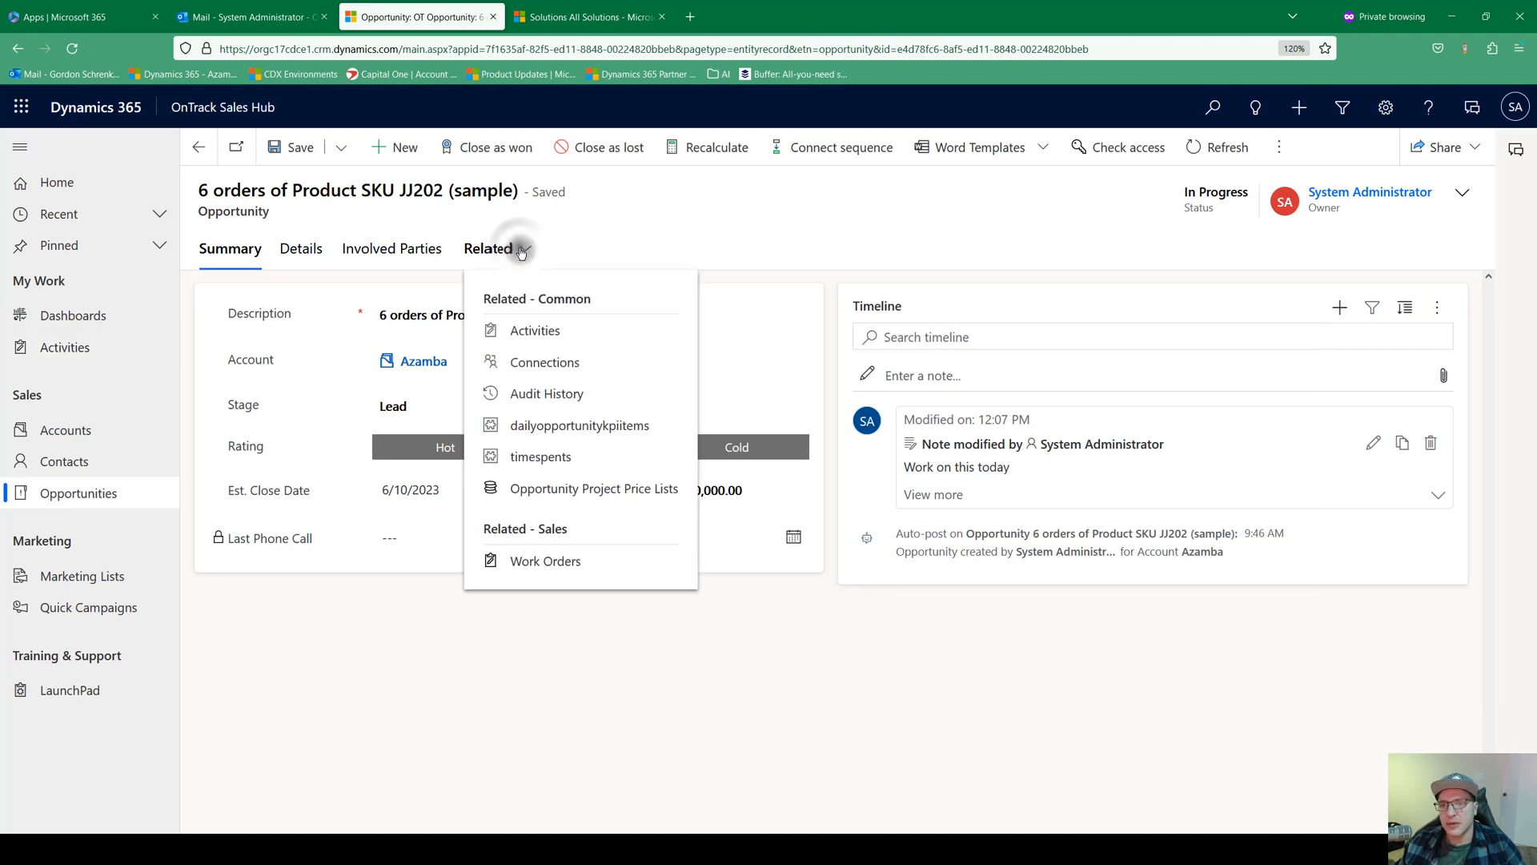
pyautogui.click(535, 332)
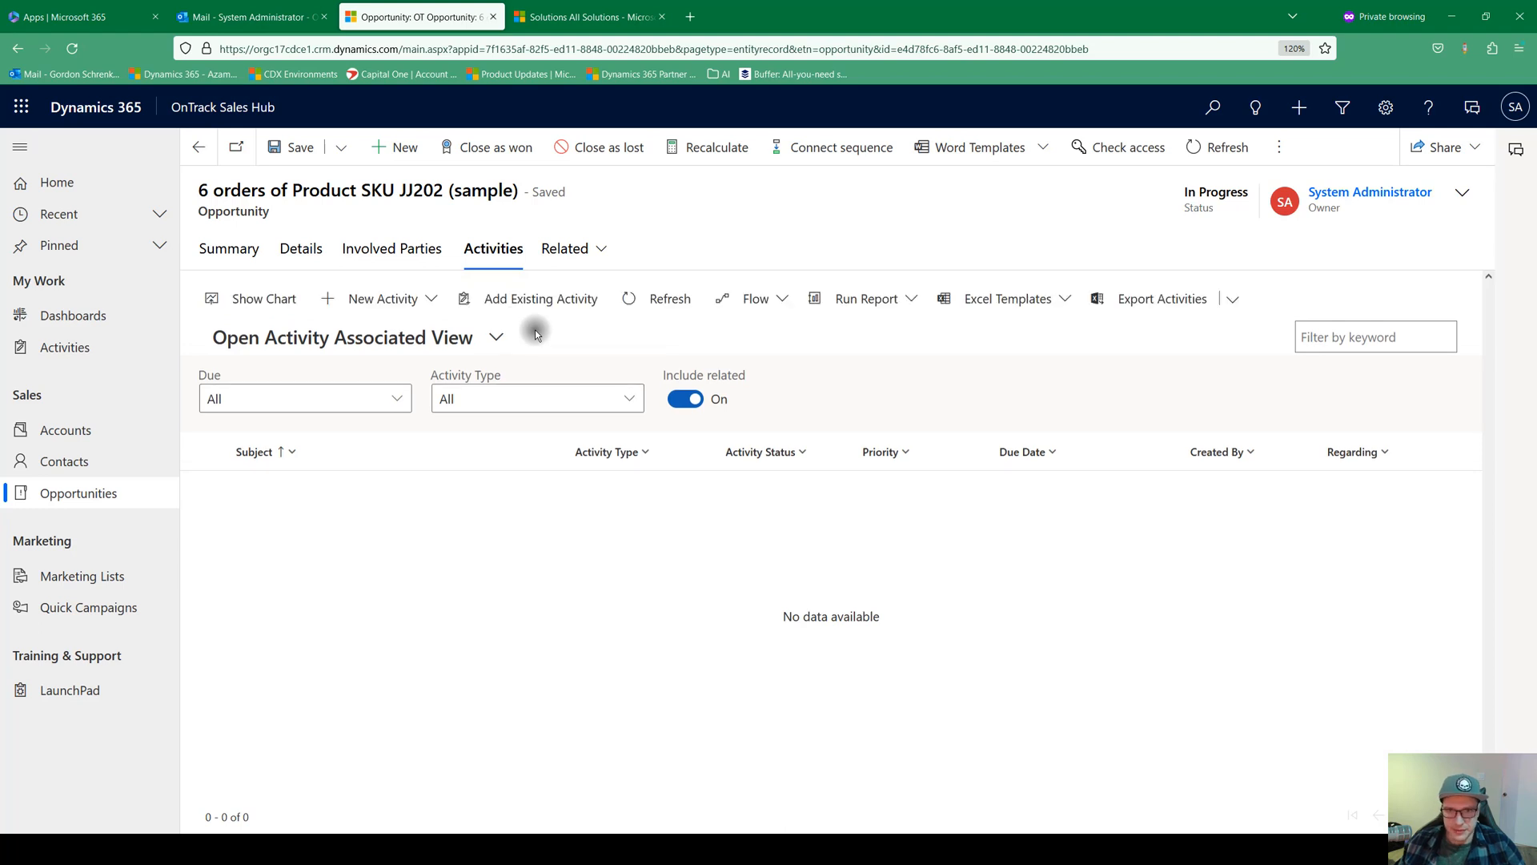
# Start a new task for the opportunity with subject "Email customer today" and description "and track the email".
pyautogui.click(430, 300)
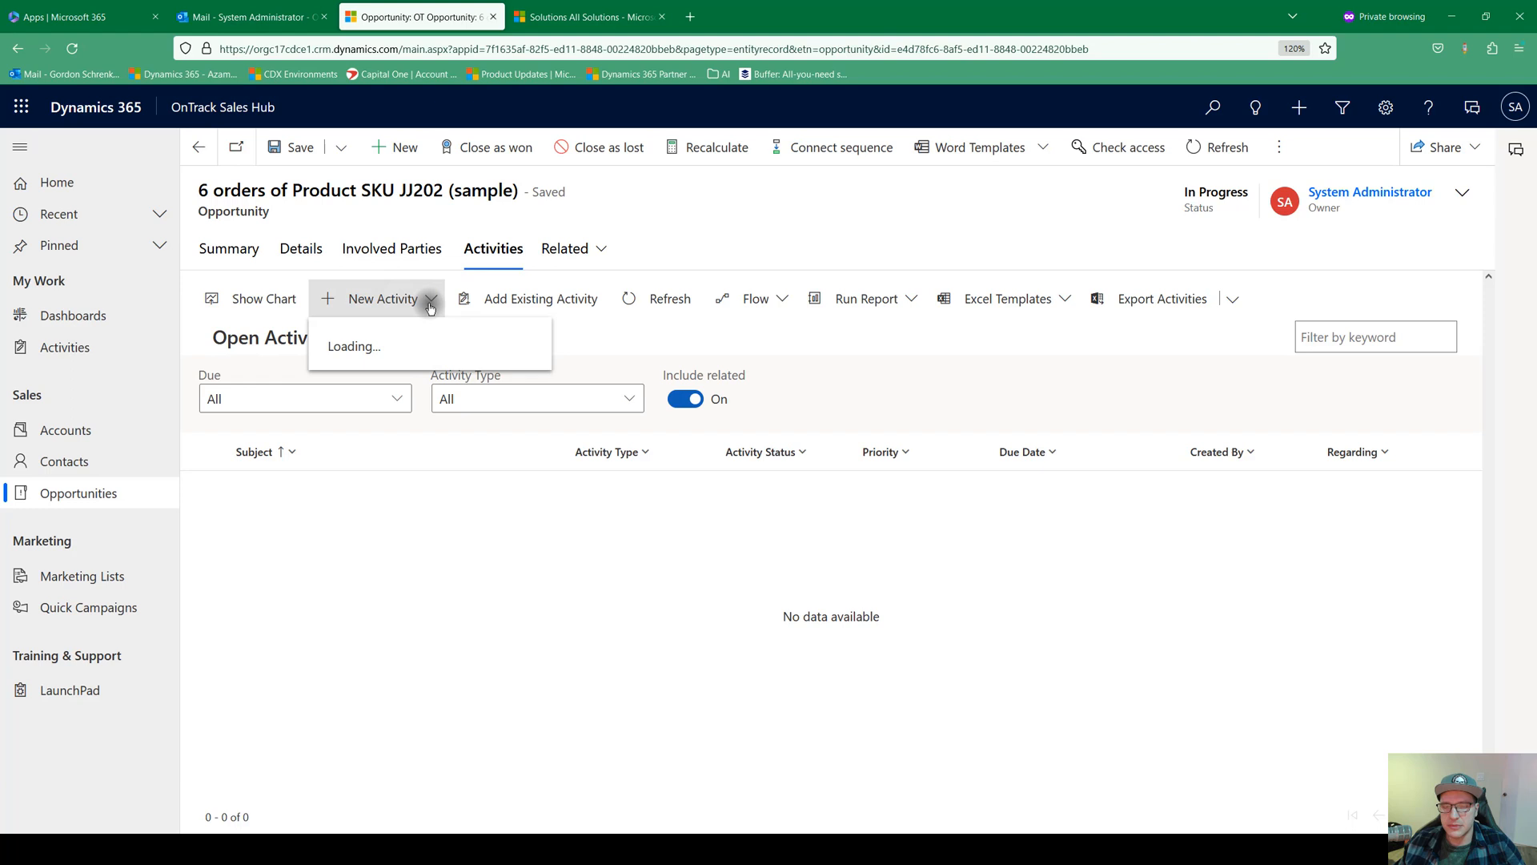
pyautogui.click(370, 441)
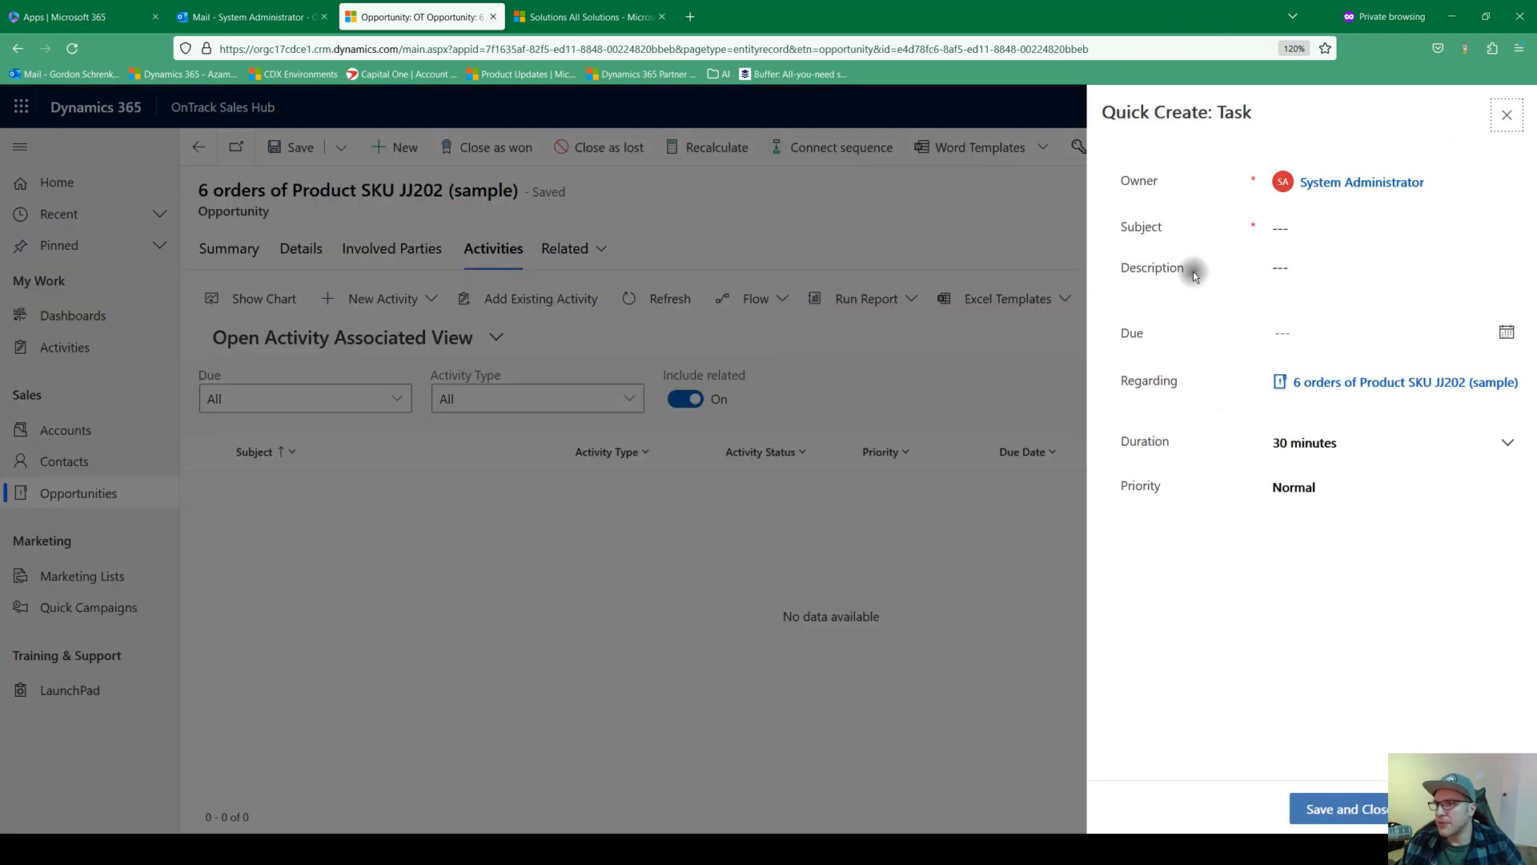
pyautogui.click(1305, 228)
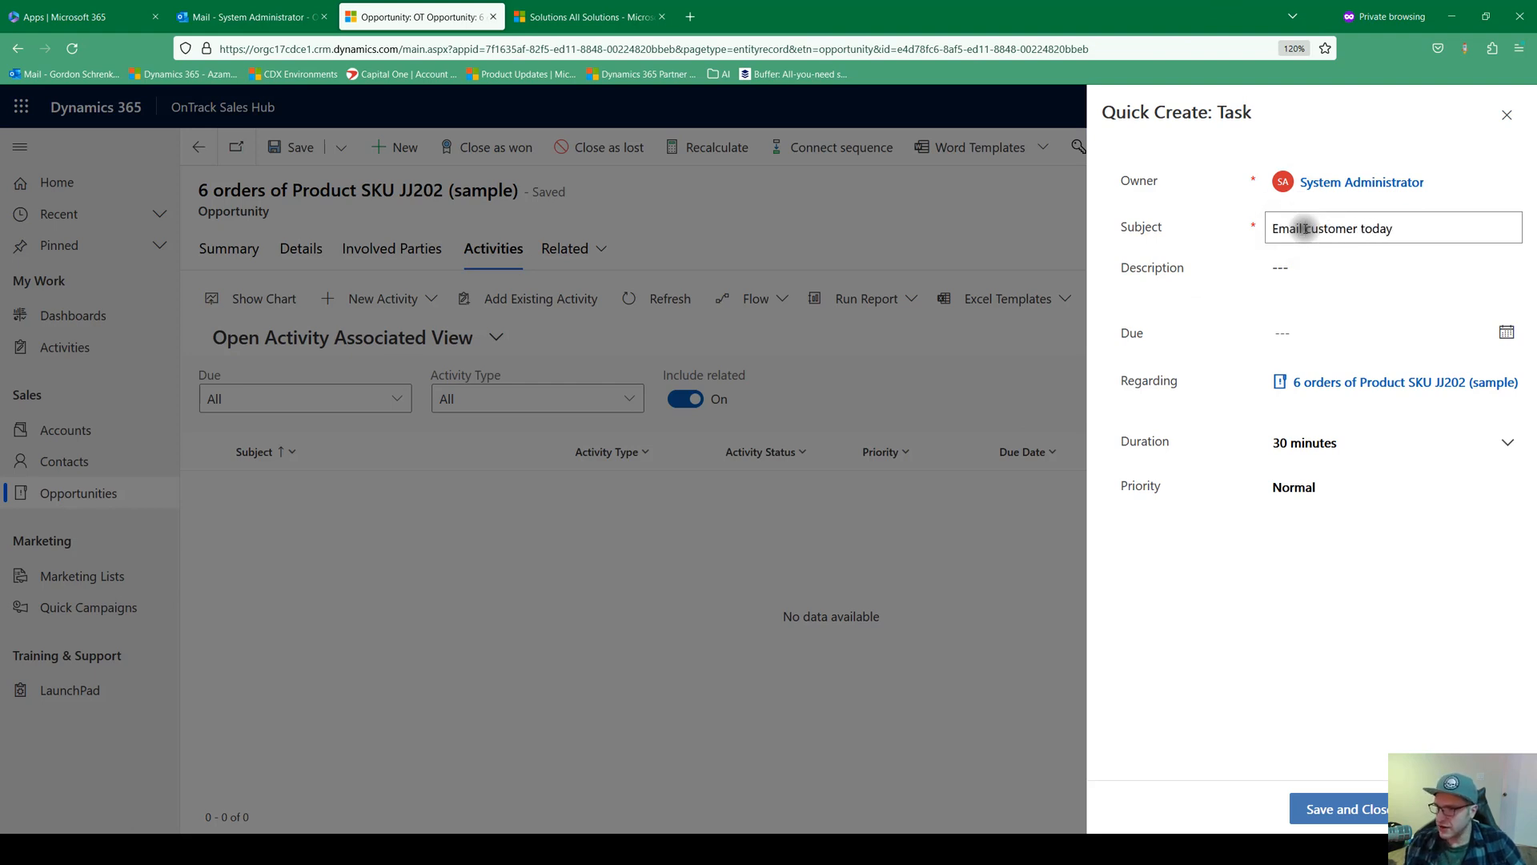
pyautogui.click(1383, 265)
pyautogui.write('and track the email')
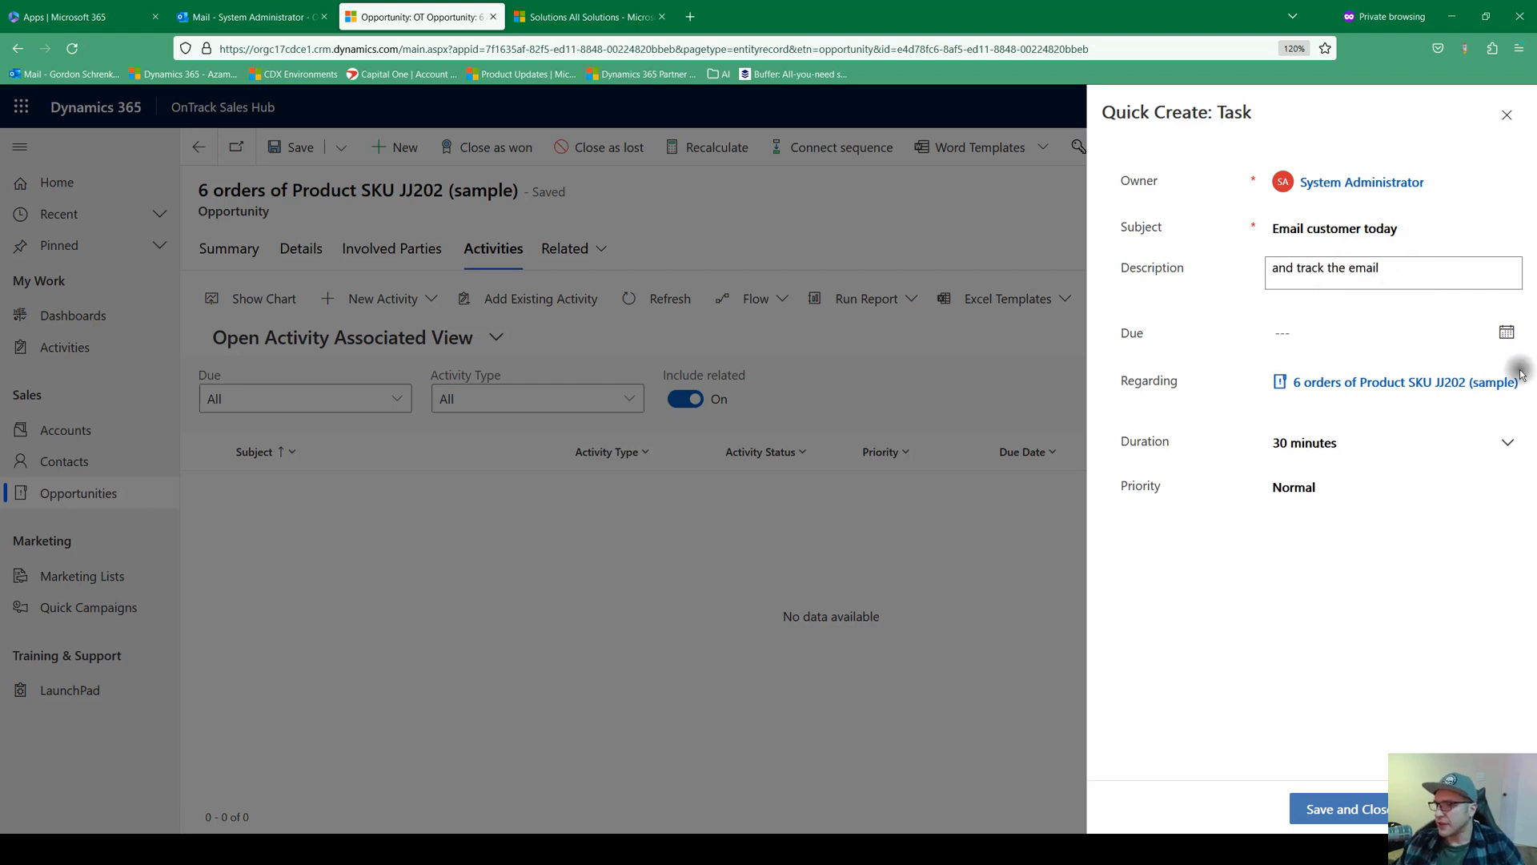
# Set the task's due date to 5/19/2023 and duration to 15 minutes, keep Normal priority, and save it.
pyautogui.click(1505, 335)
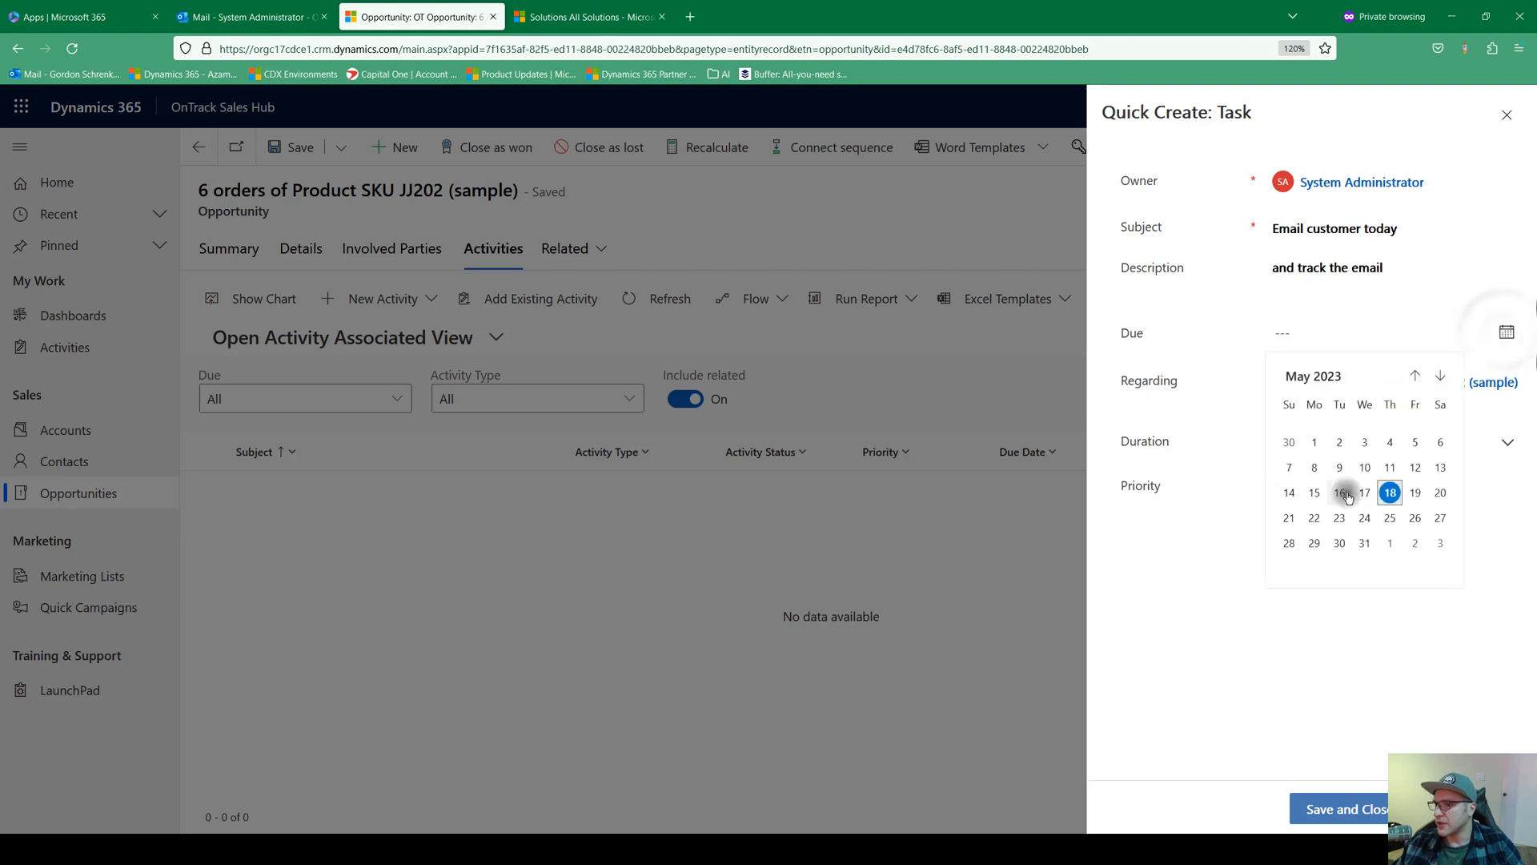
pyautogui.click(1414, 493)
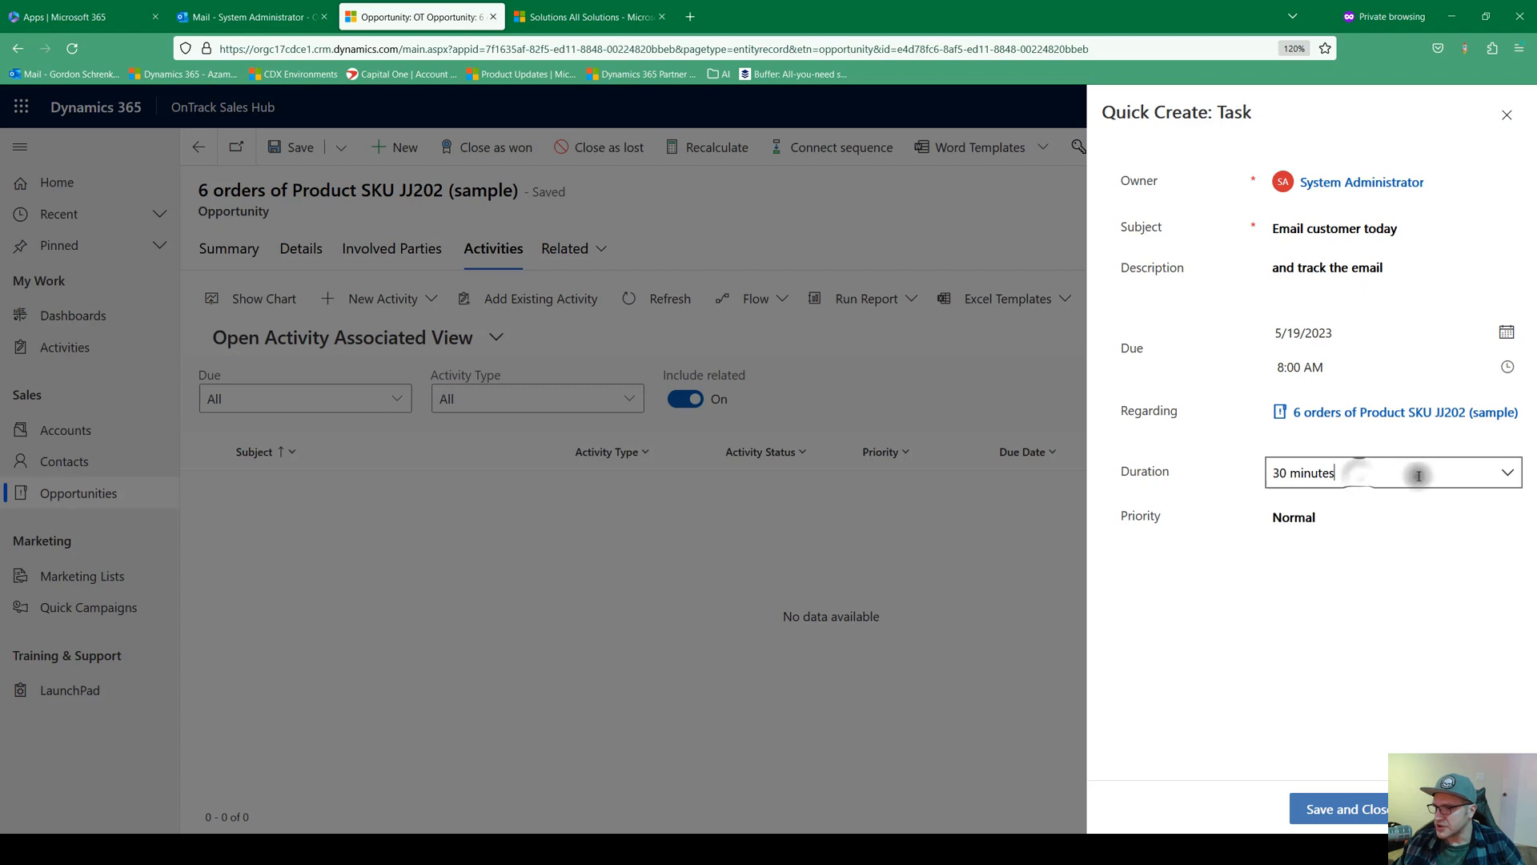
pyautogui.click(1507, 476)
pyautogui.click(1333, 533)
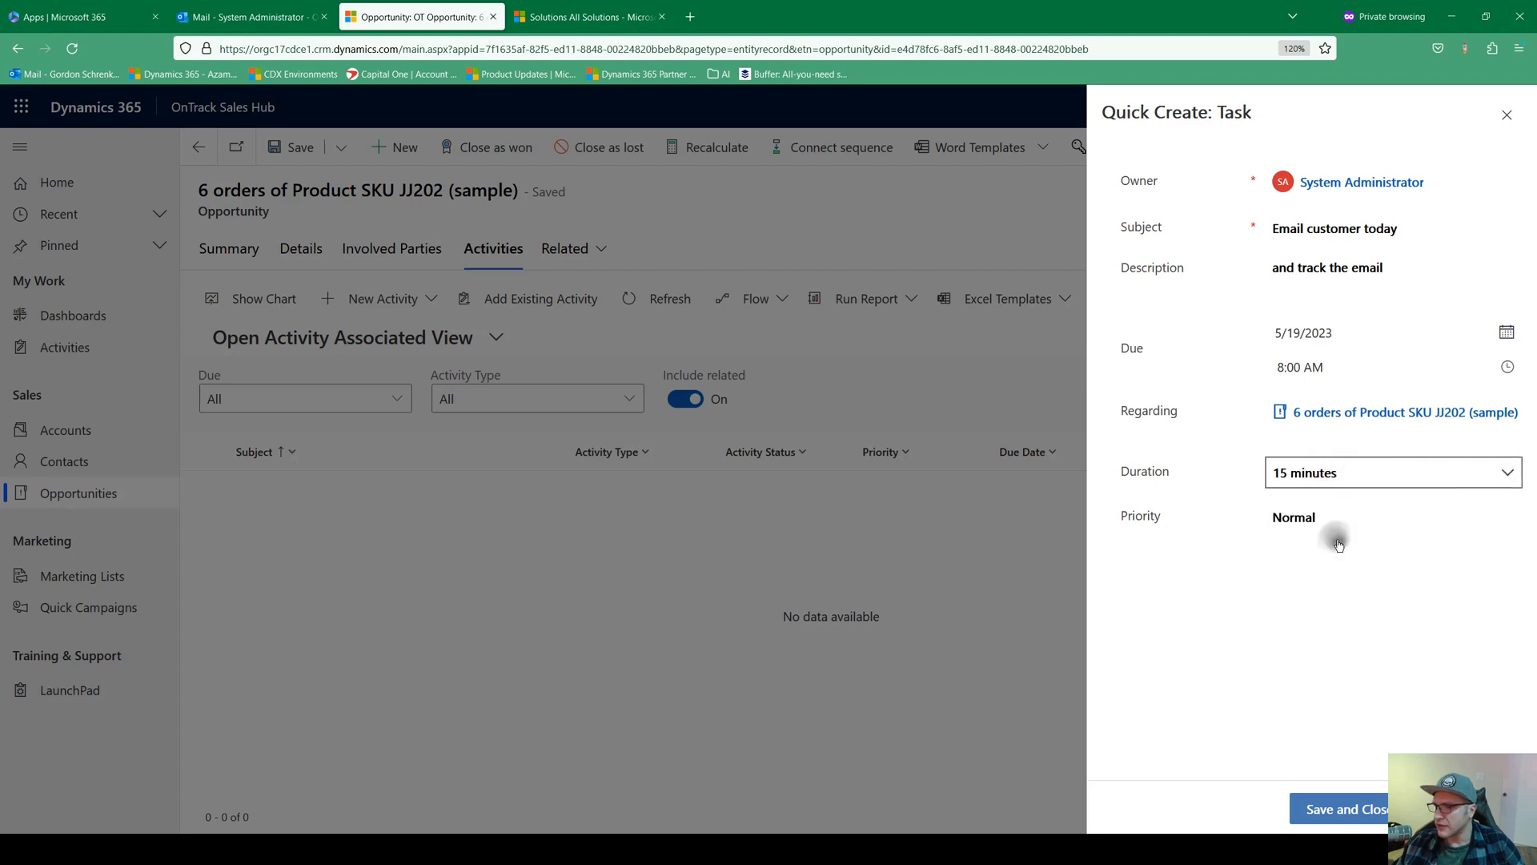
pyautogui.click(1342, 510)
pyautogui.click(1338, 503)
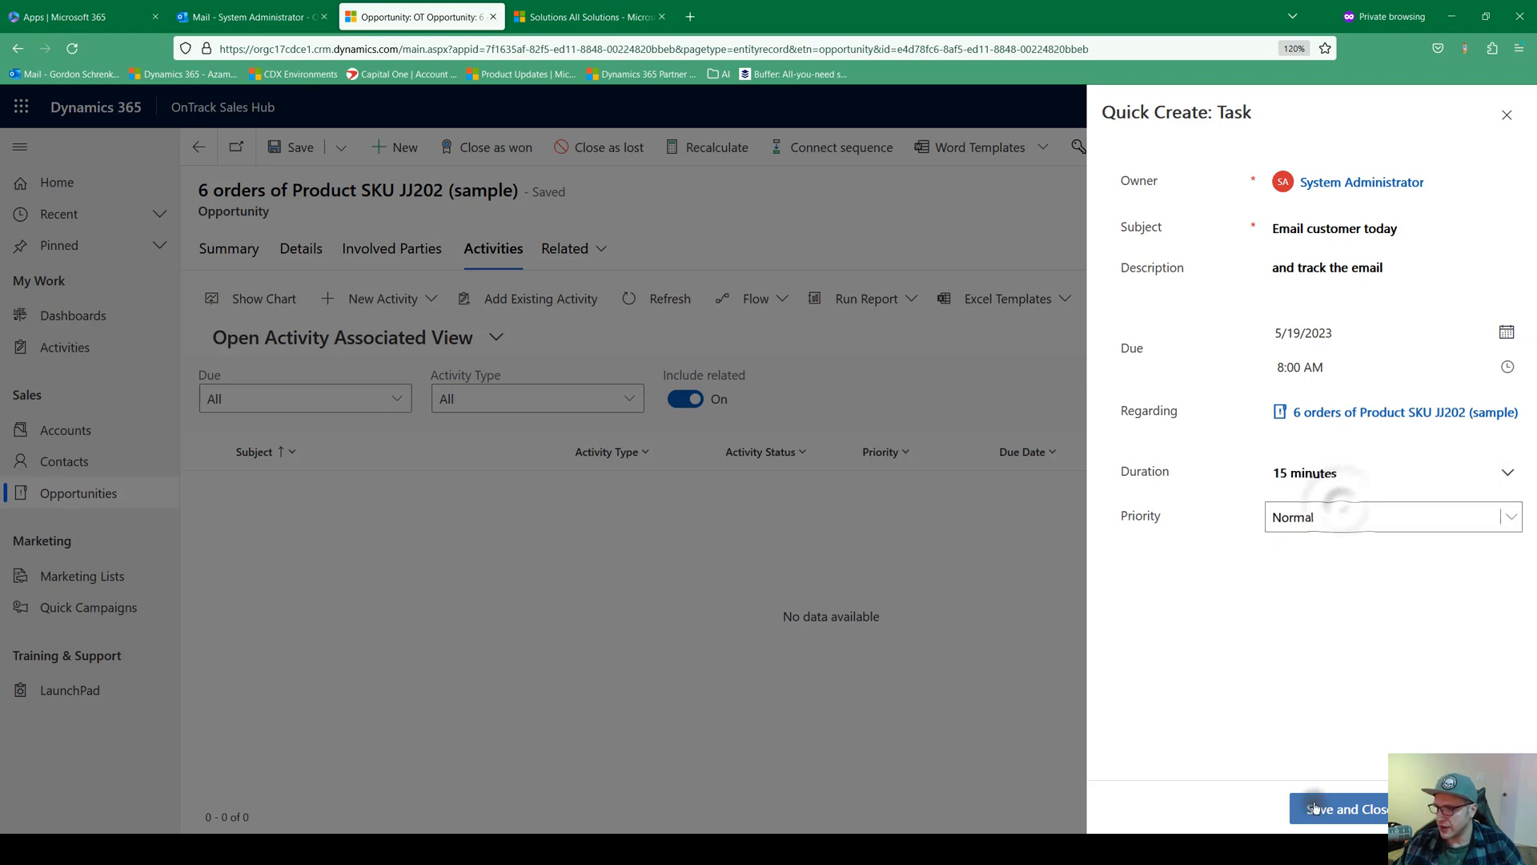
pyautogui.click(1355, 809)
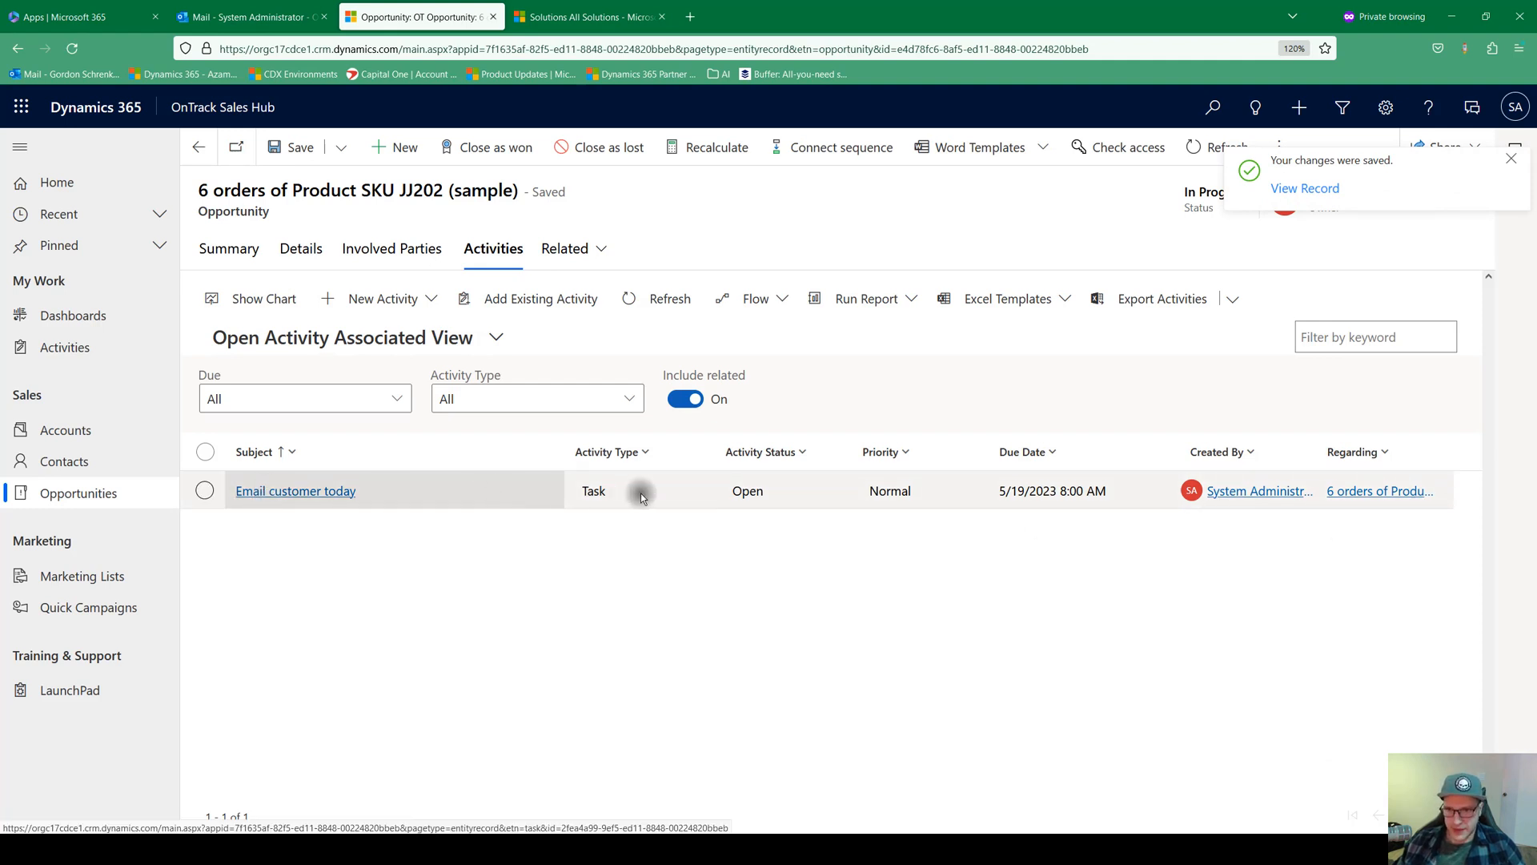
# Reload the opportunity's summary to update its timeline, and open the linked account Azamba.
pyautogui.click(245, 253)
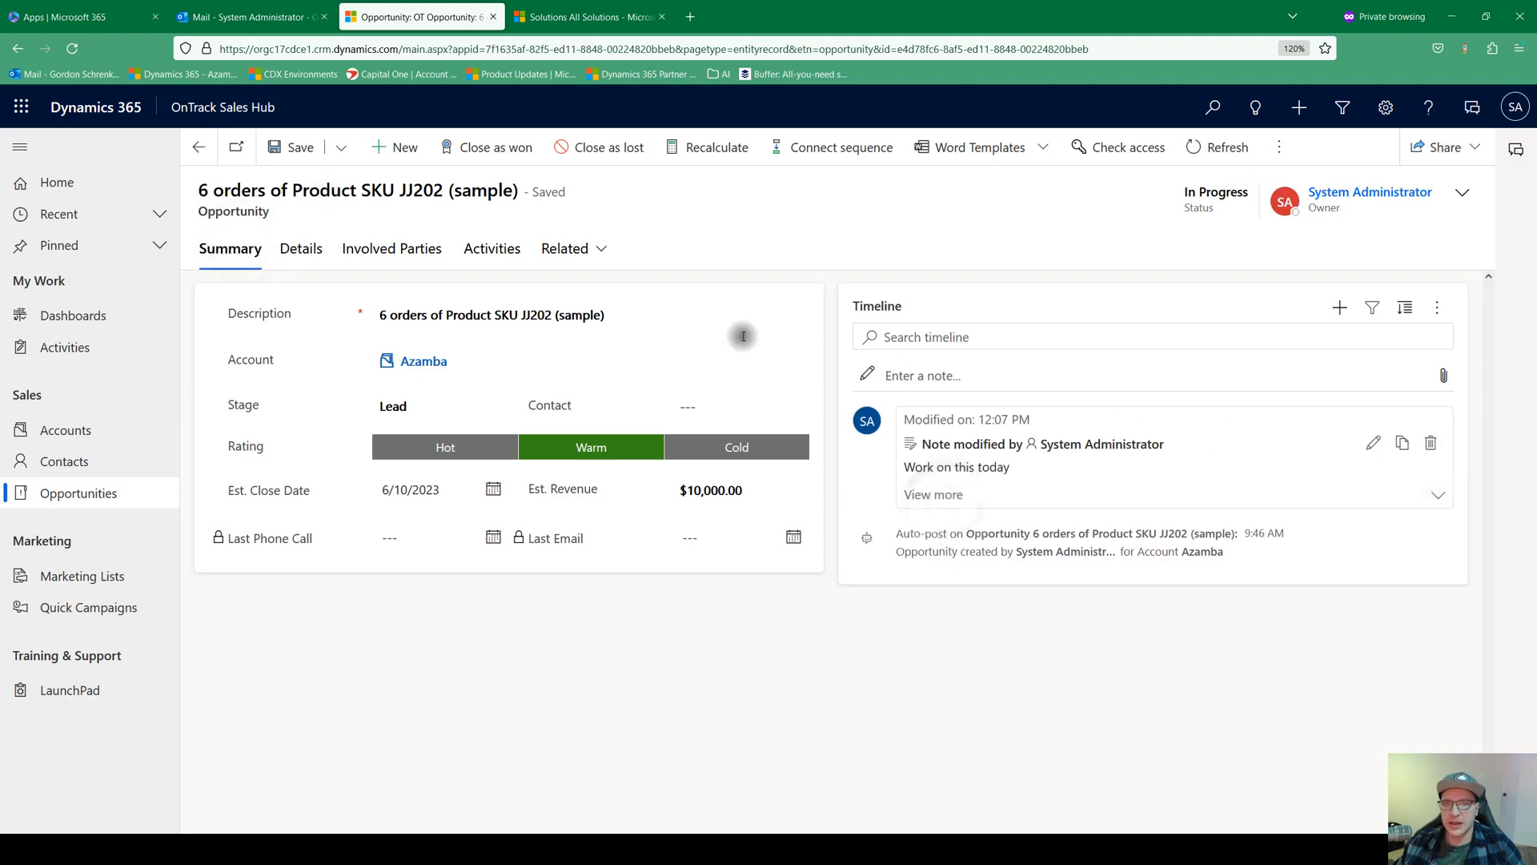
pyautogui.click(69, 50)
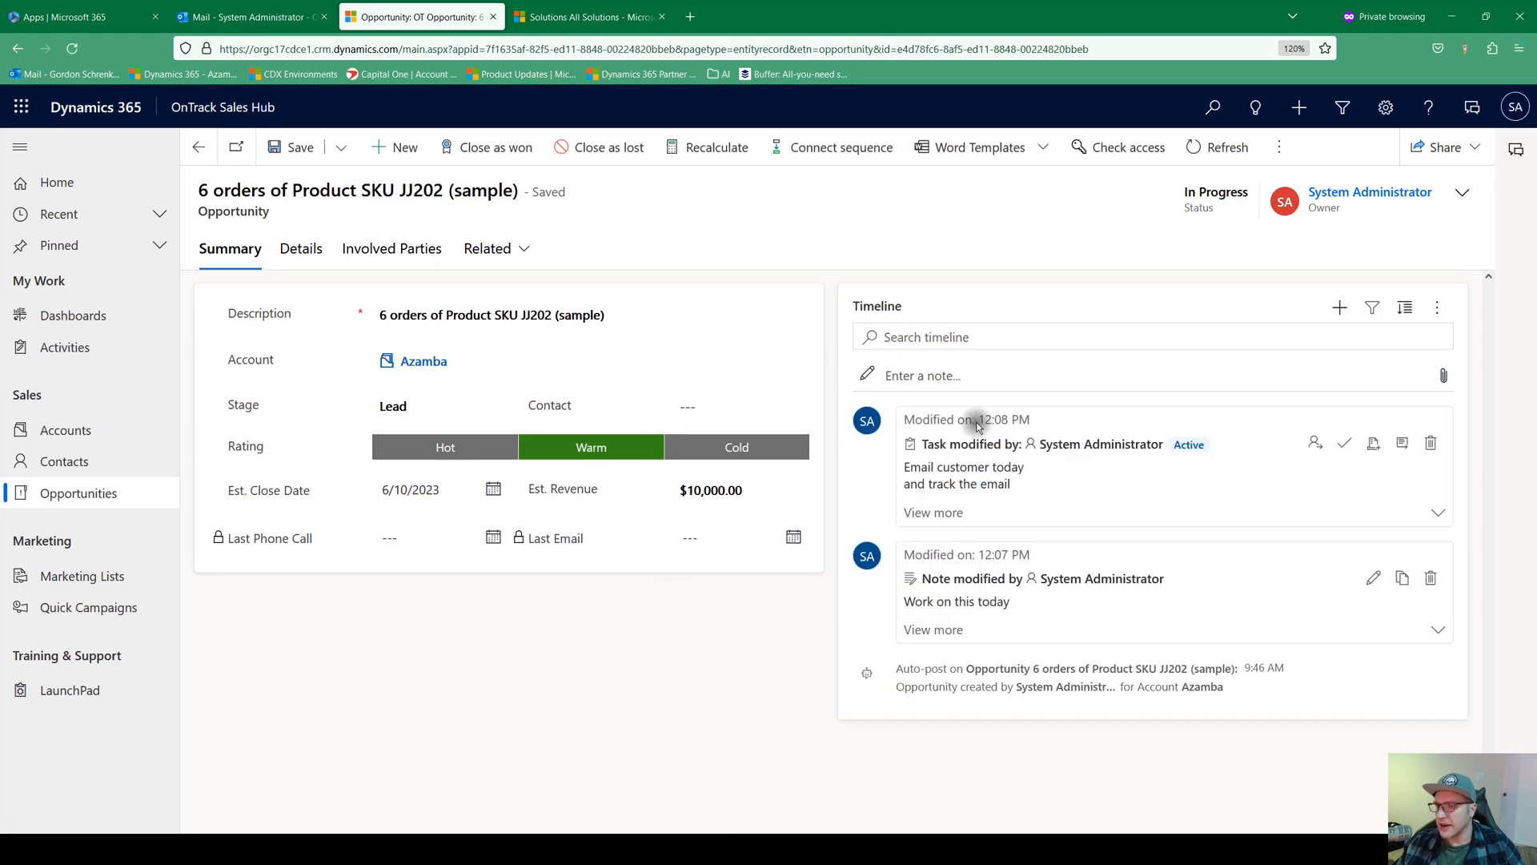
pyautogui.click(418, 363)
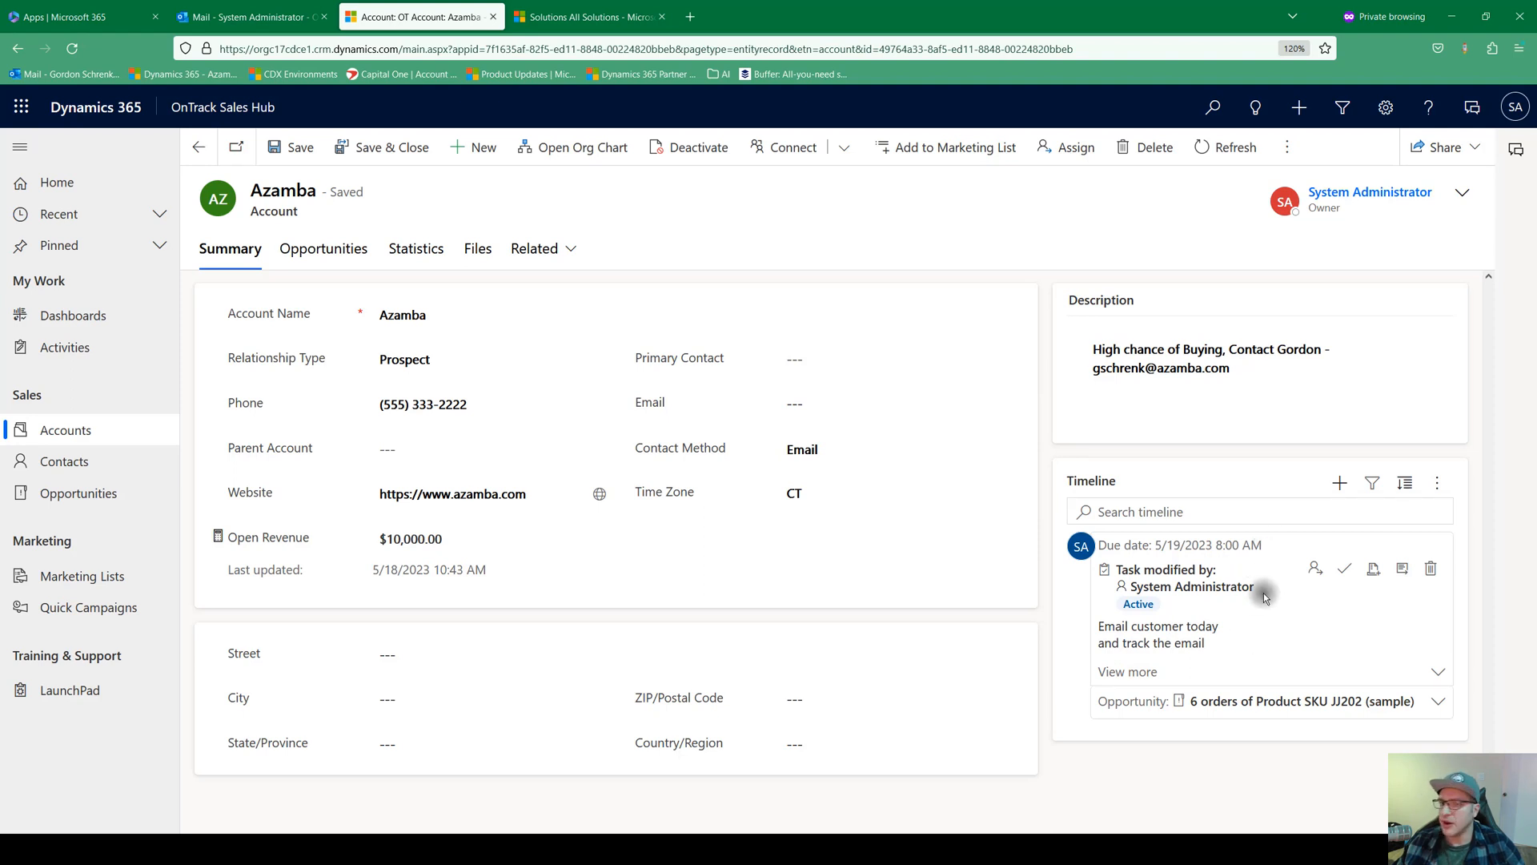
# Examine the account's address fields, Relationship Type choices and Primary Contact lookup without changing any values.
pyautogui.click(414, 654)
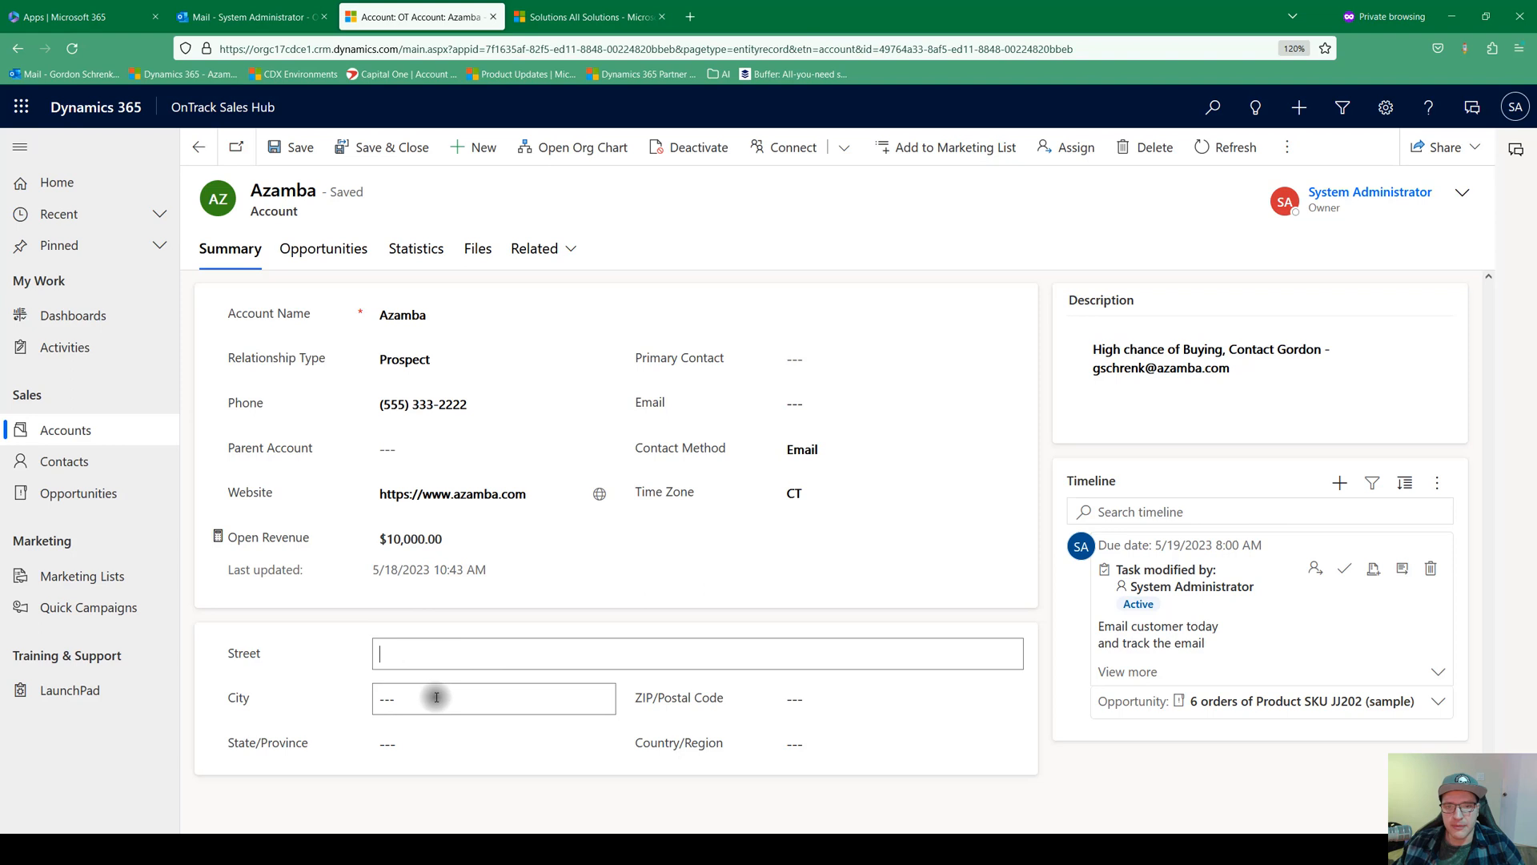
pyautogui.click(434, 696)
pyautogui.click(430, 747)
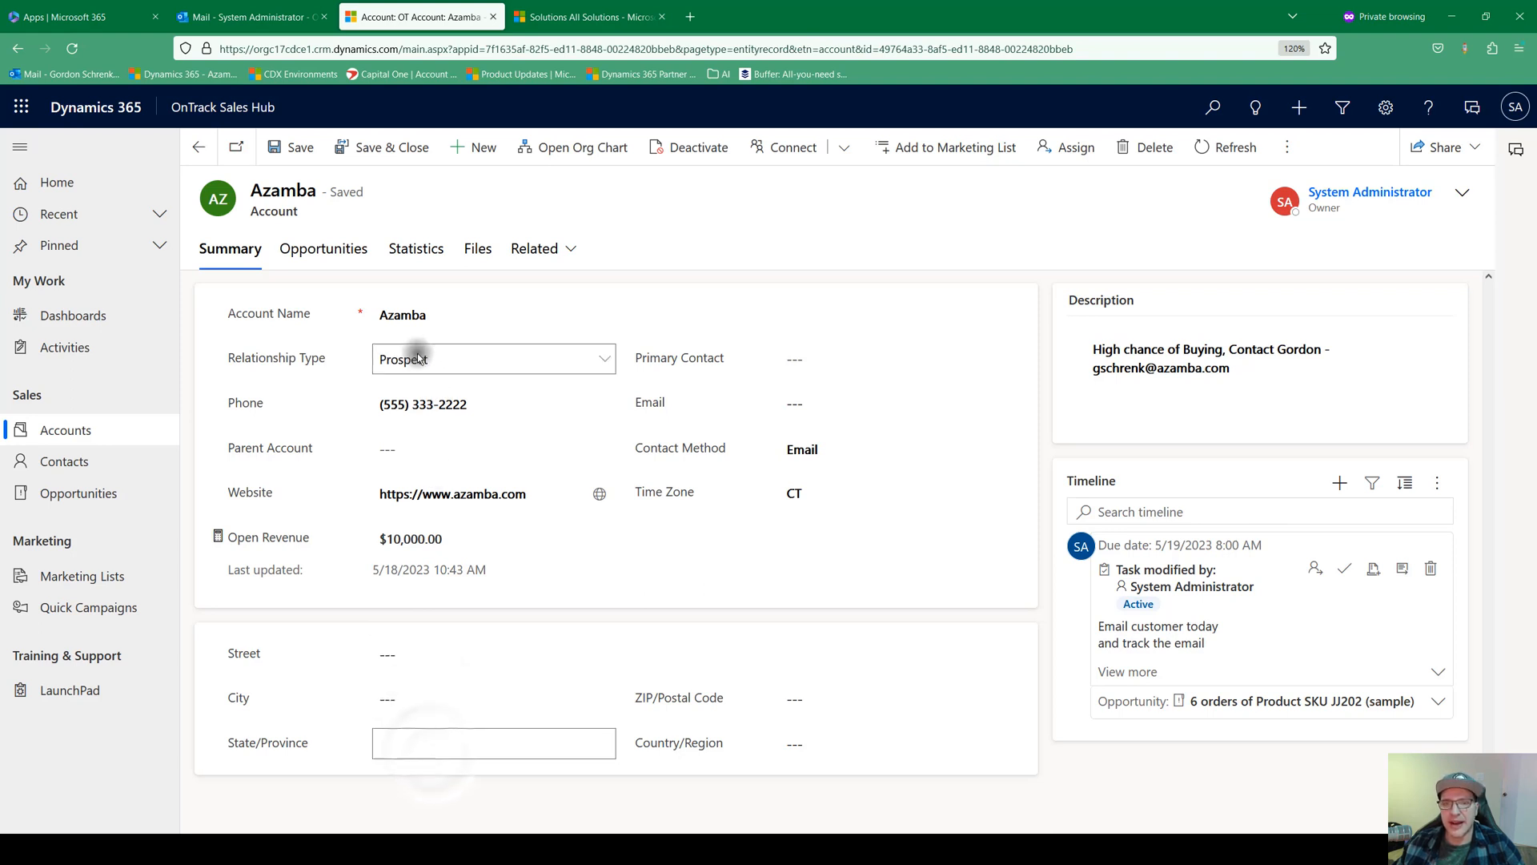
pyautogui.click(506, 357)
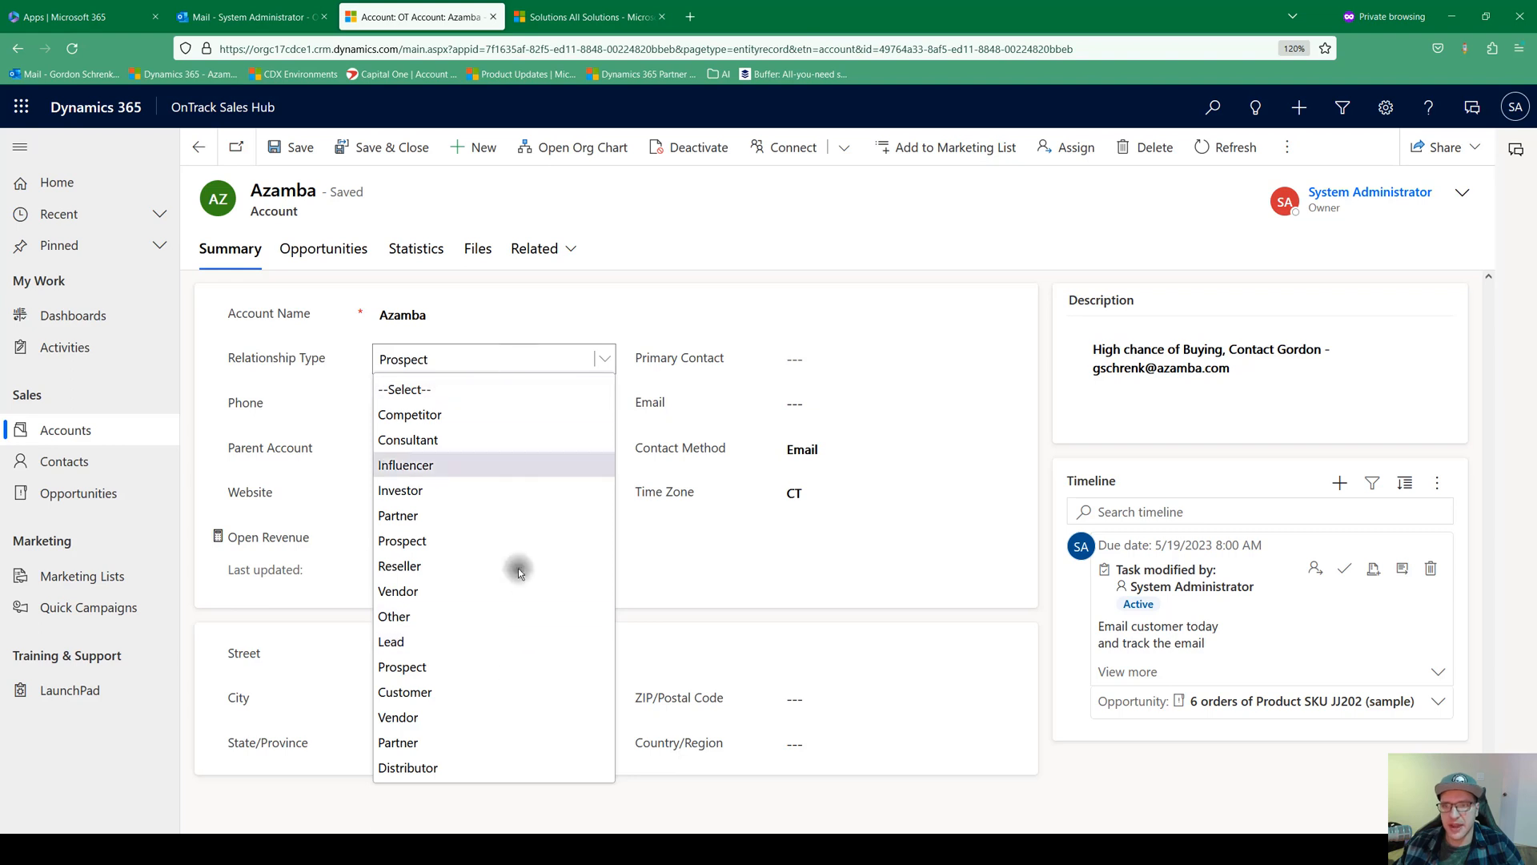
pyautogui.click(851, 618)
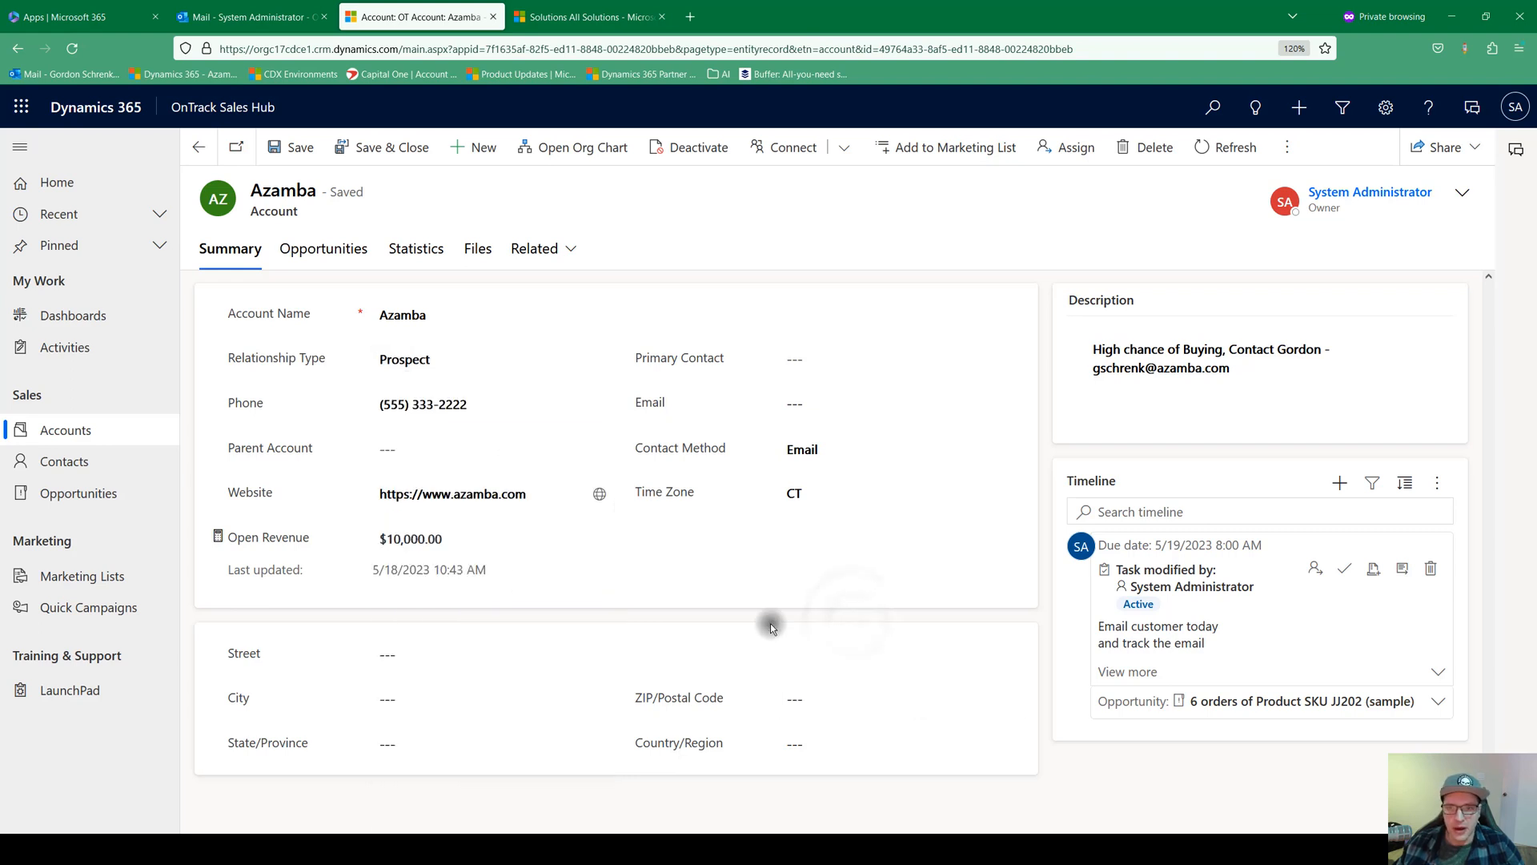
pyautogui.click(812, 363)
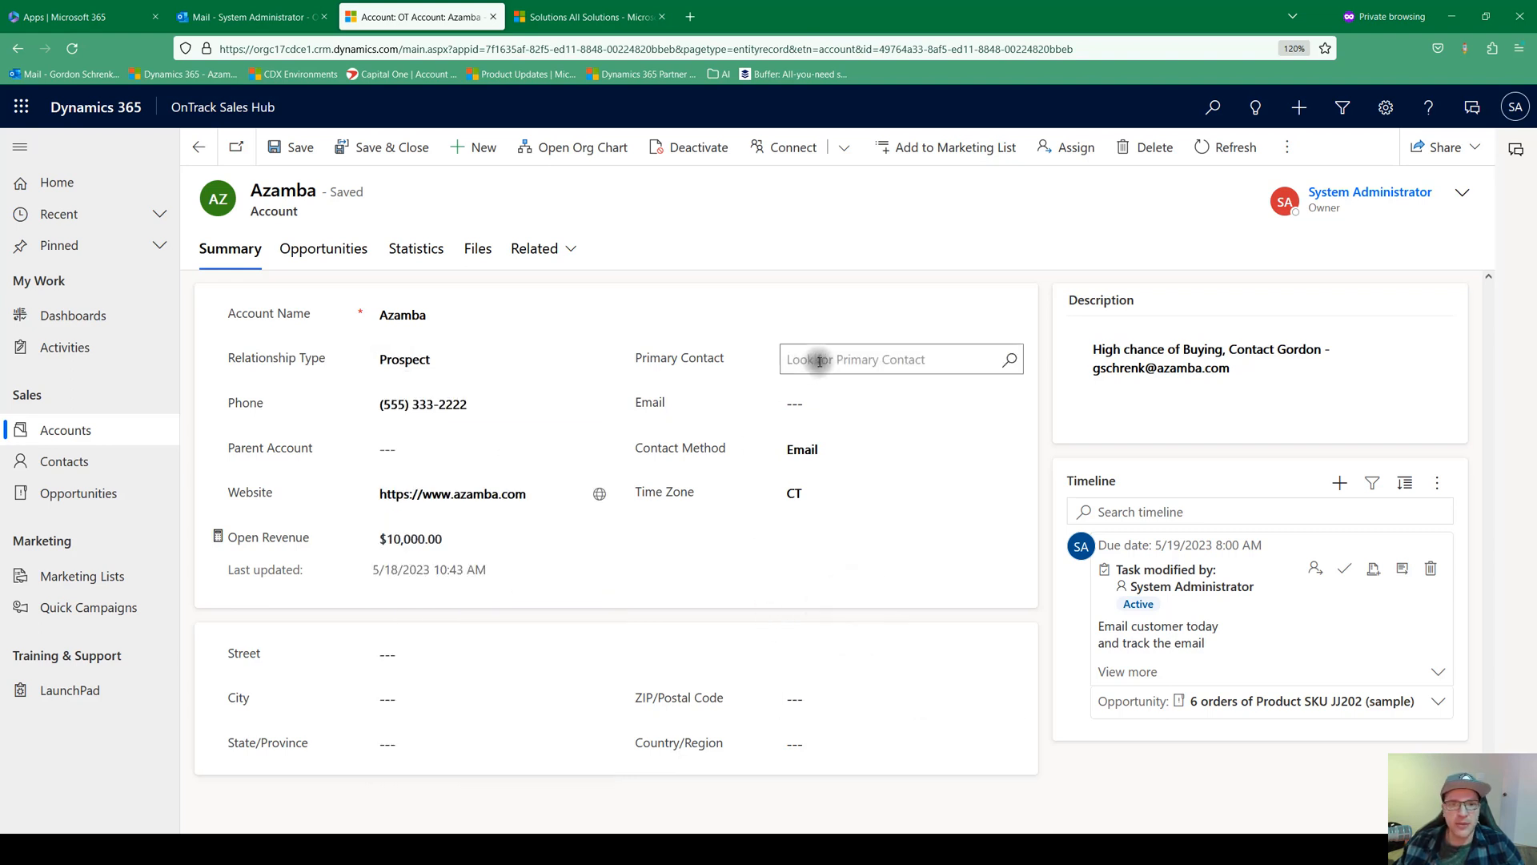
pyautogui.click(662, 623)
# Open the My Activities list to review all assigned tasks and phone calls.
pyautogui.click(103, 344)
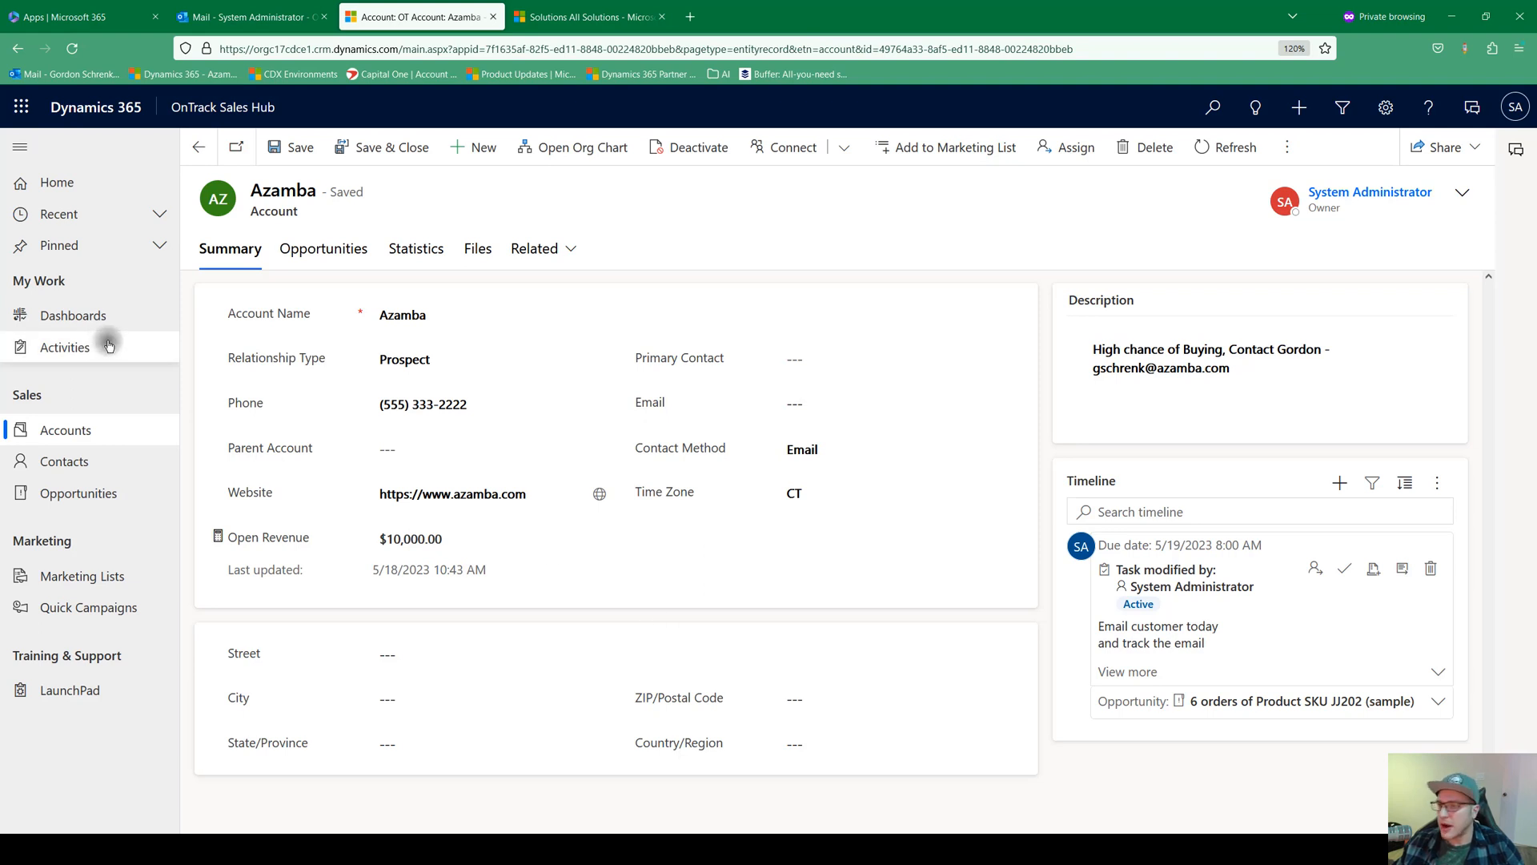
pyautogui.click(96, 356)
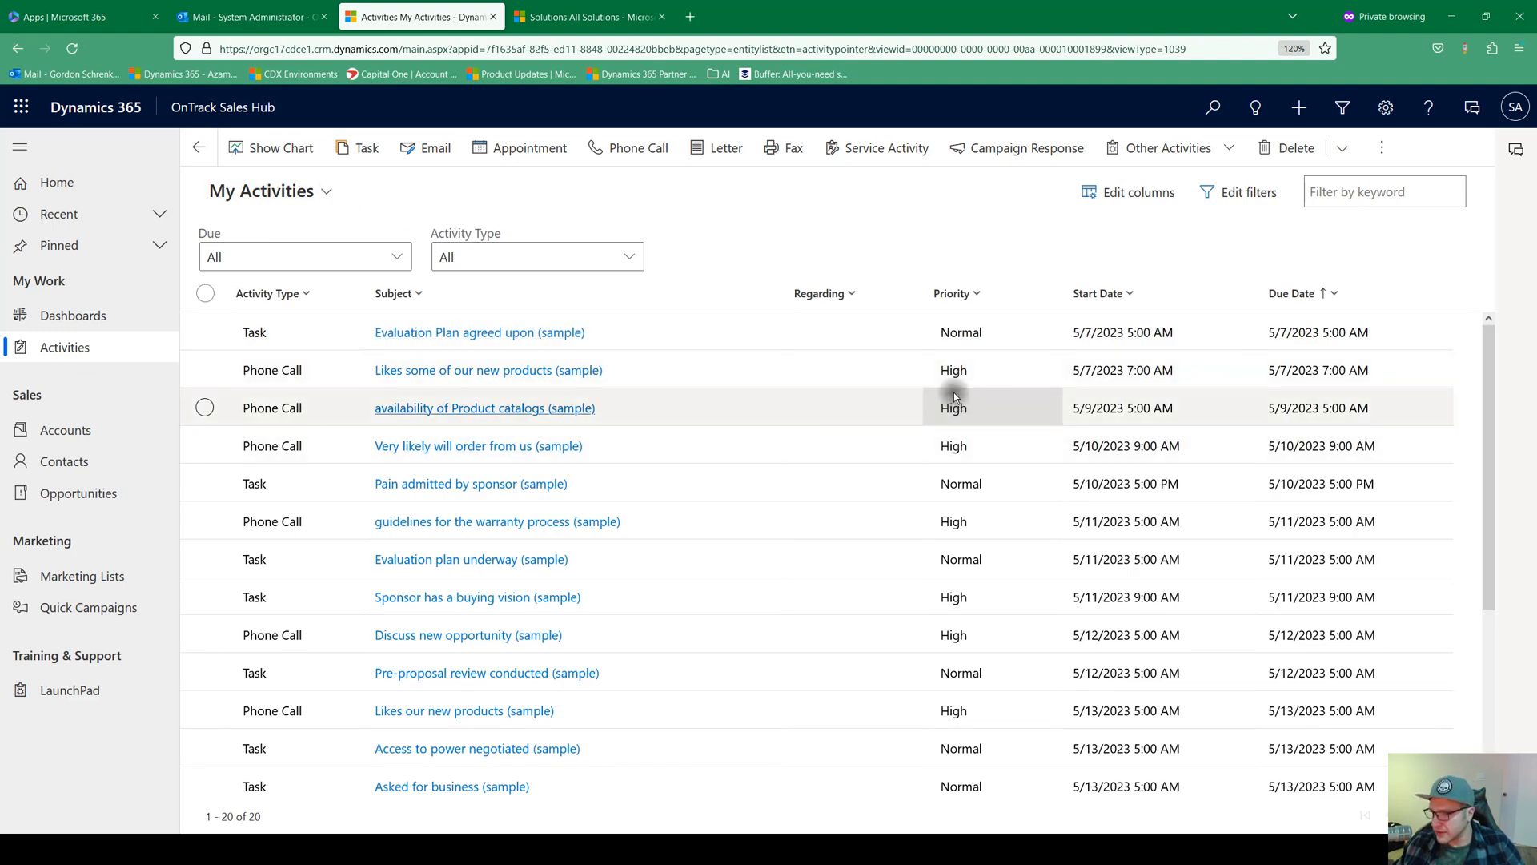
# Sort the activities by Start Date from newer to older, and open the "Email customer today" task.
pyautogui.click(1138, 298)
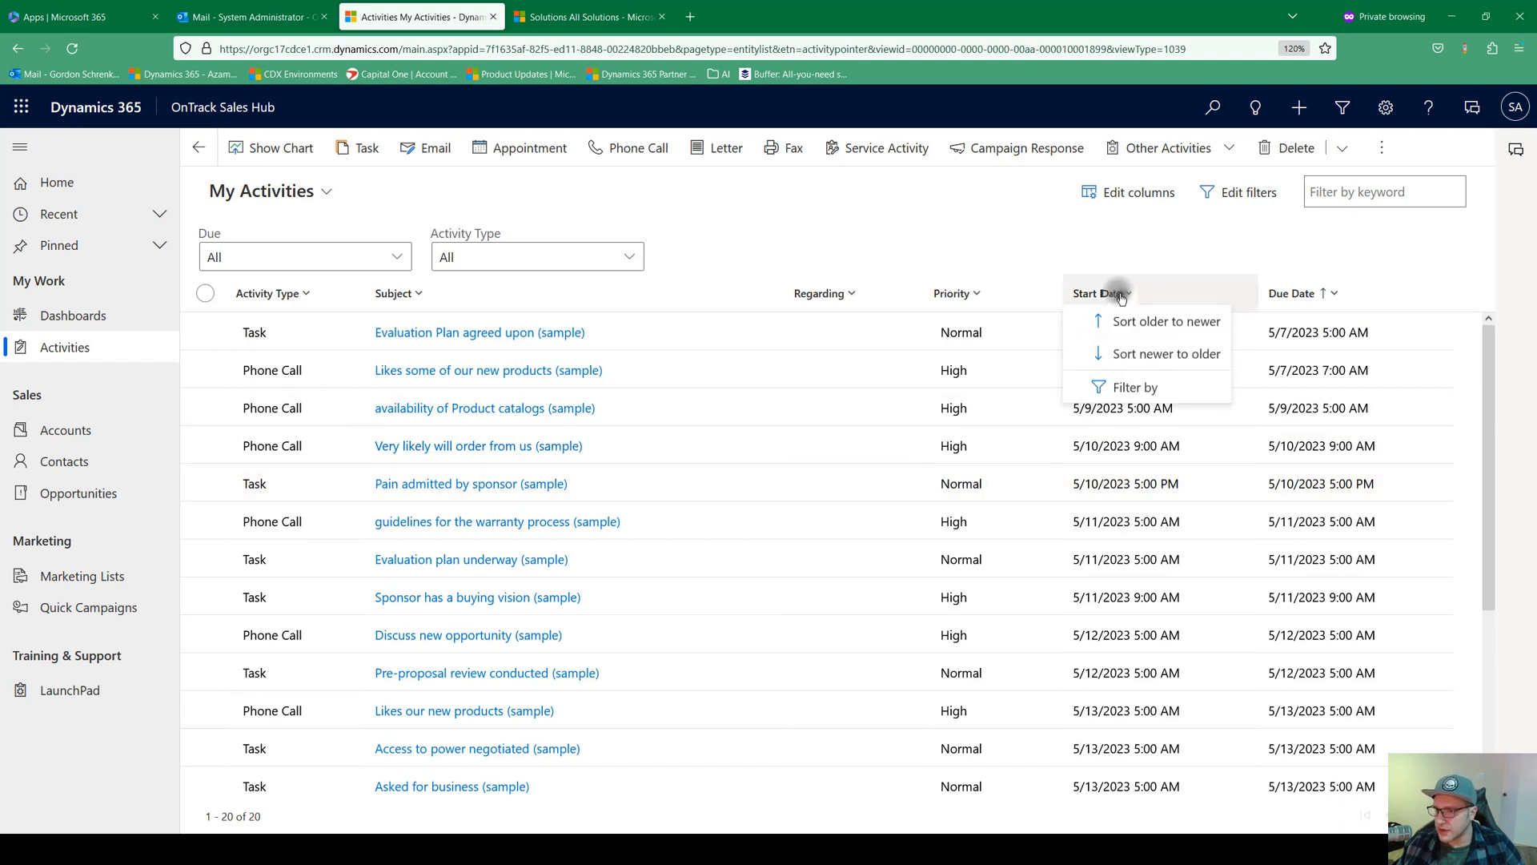
pyautogui.click(1138, 358)
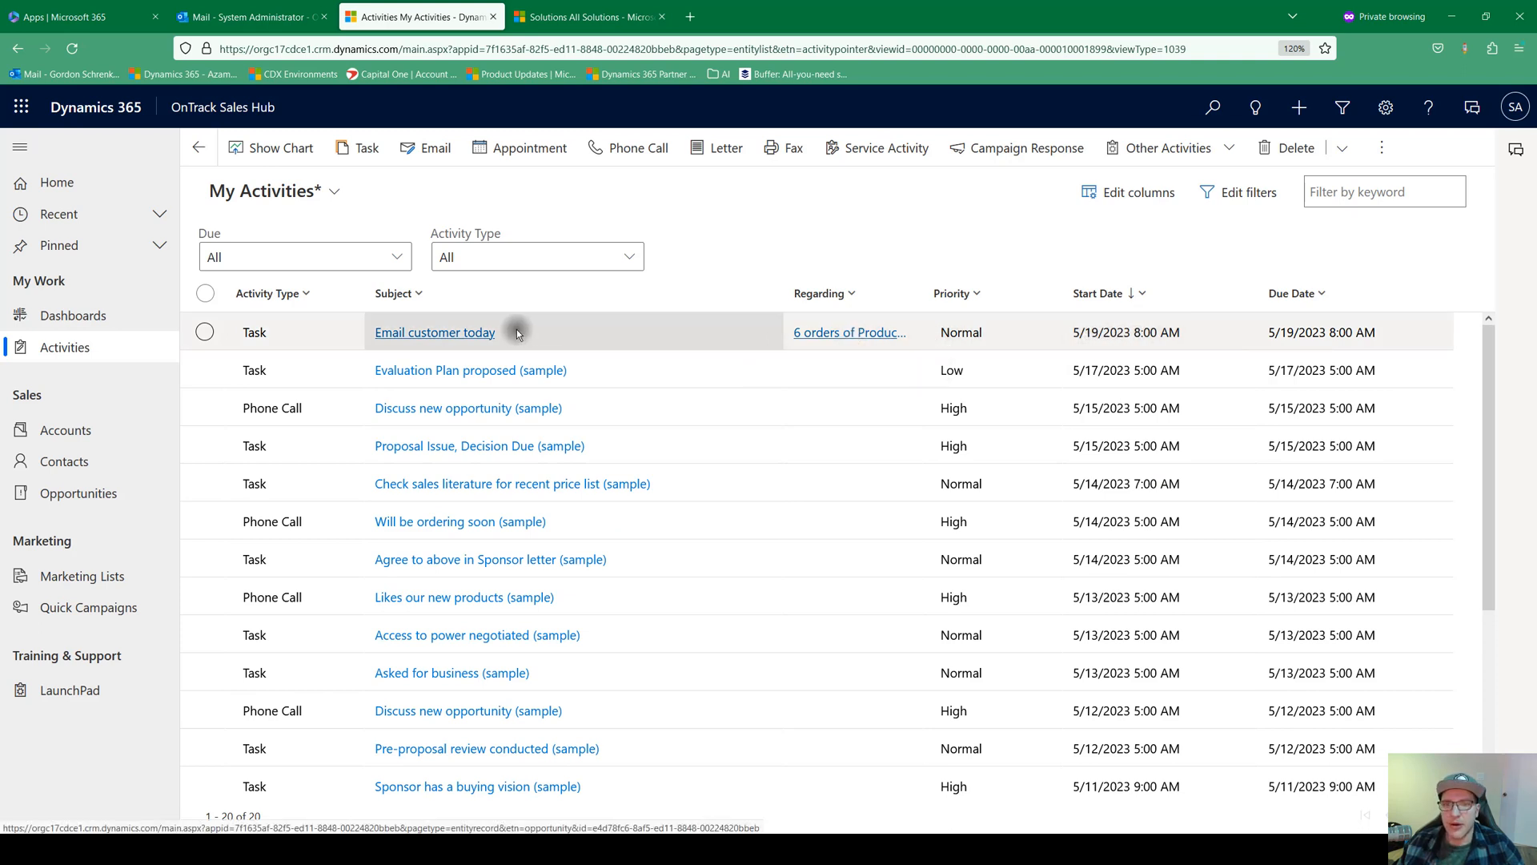
pyautogui.click(428, 333)
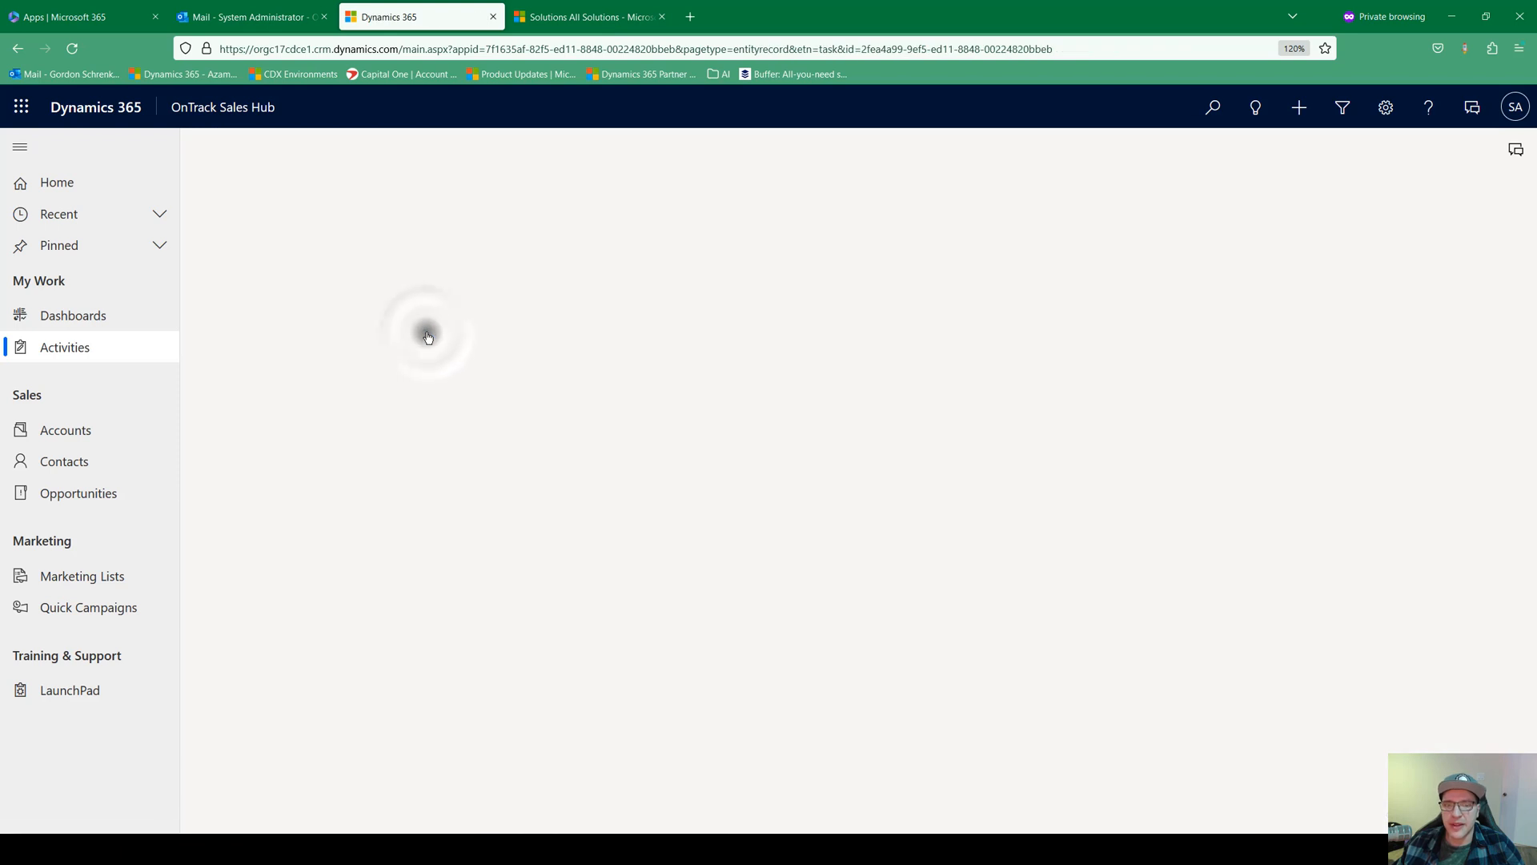
# Append "Add contact record" on a new line of the task's description and save the task.
pyautogui.click(388, 417)
pyautogui.press('Return')
pyautogui.write('Add cont')
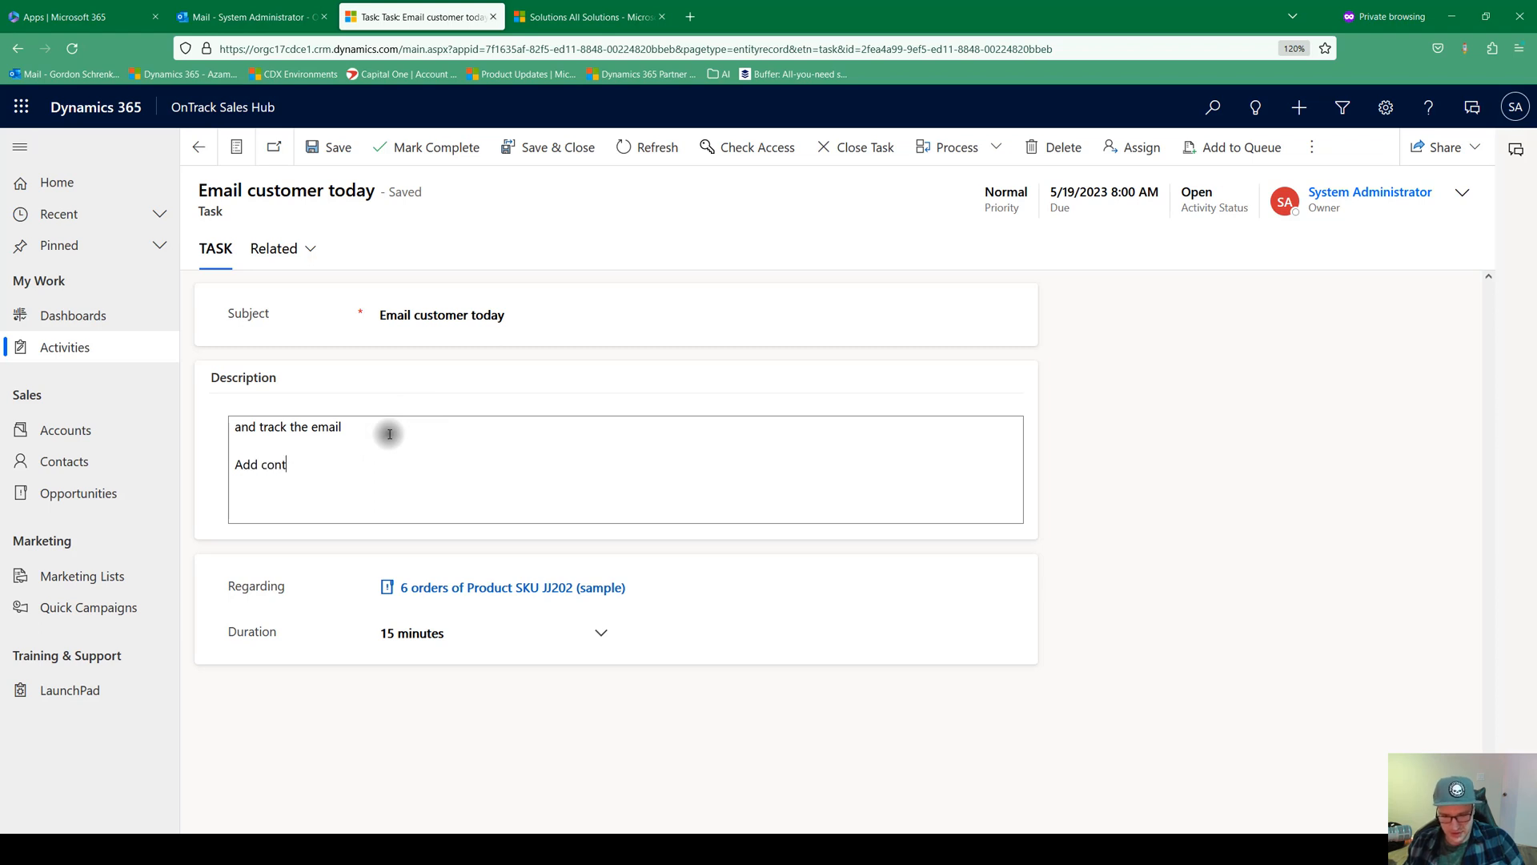
pyautogui.write('act record')
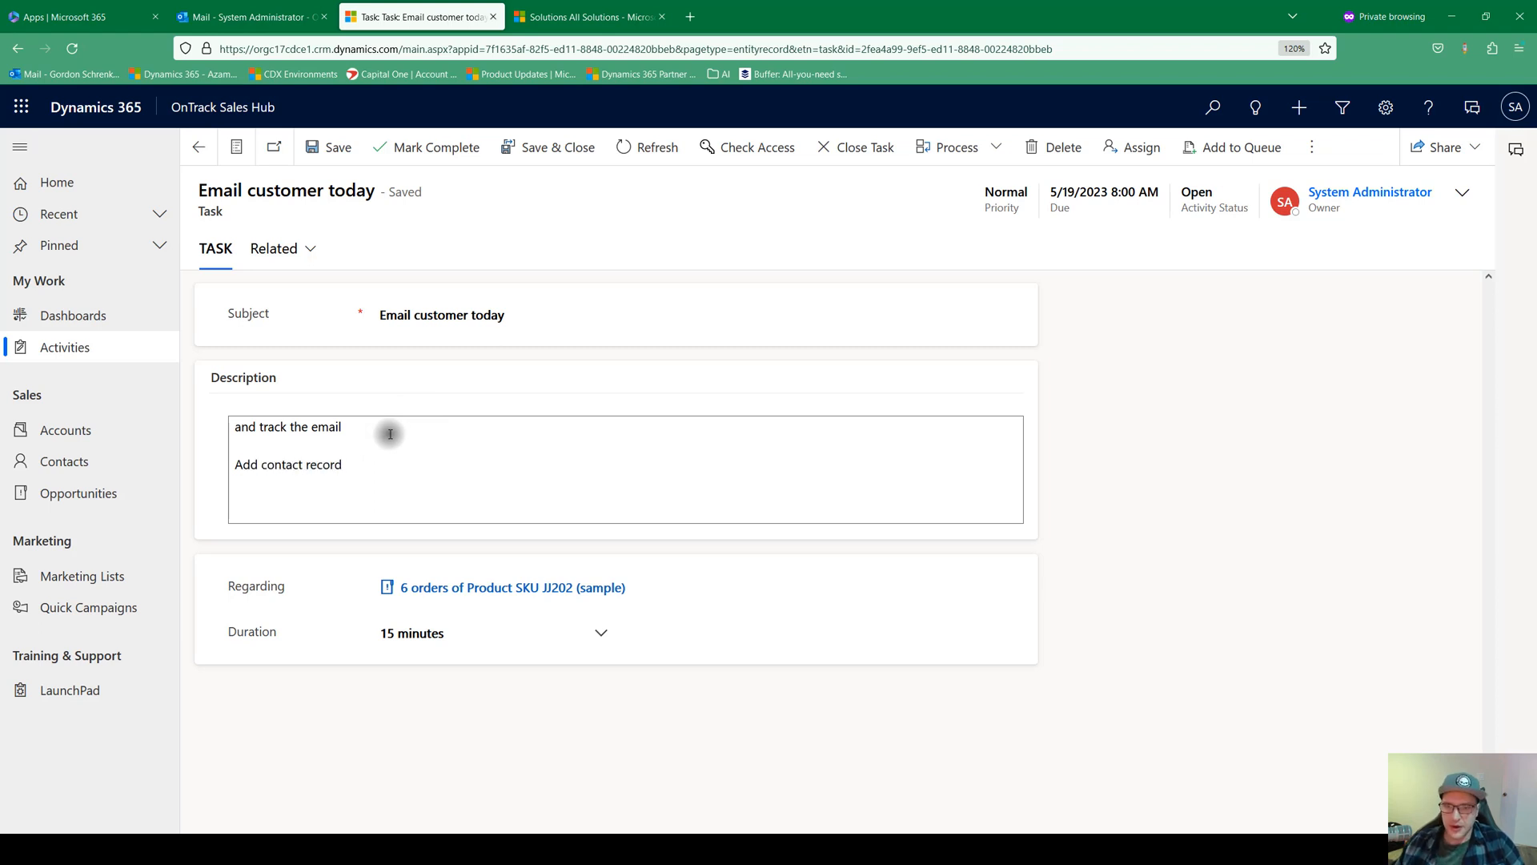
pyautogui.click(1170, 610)
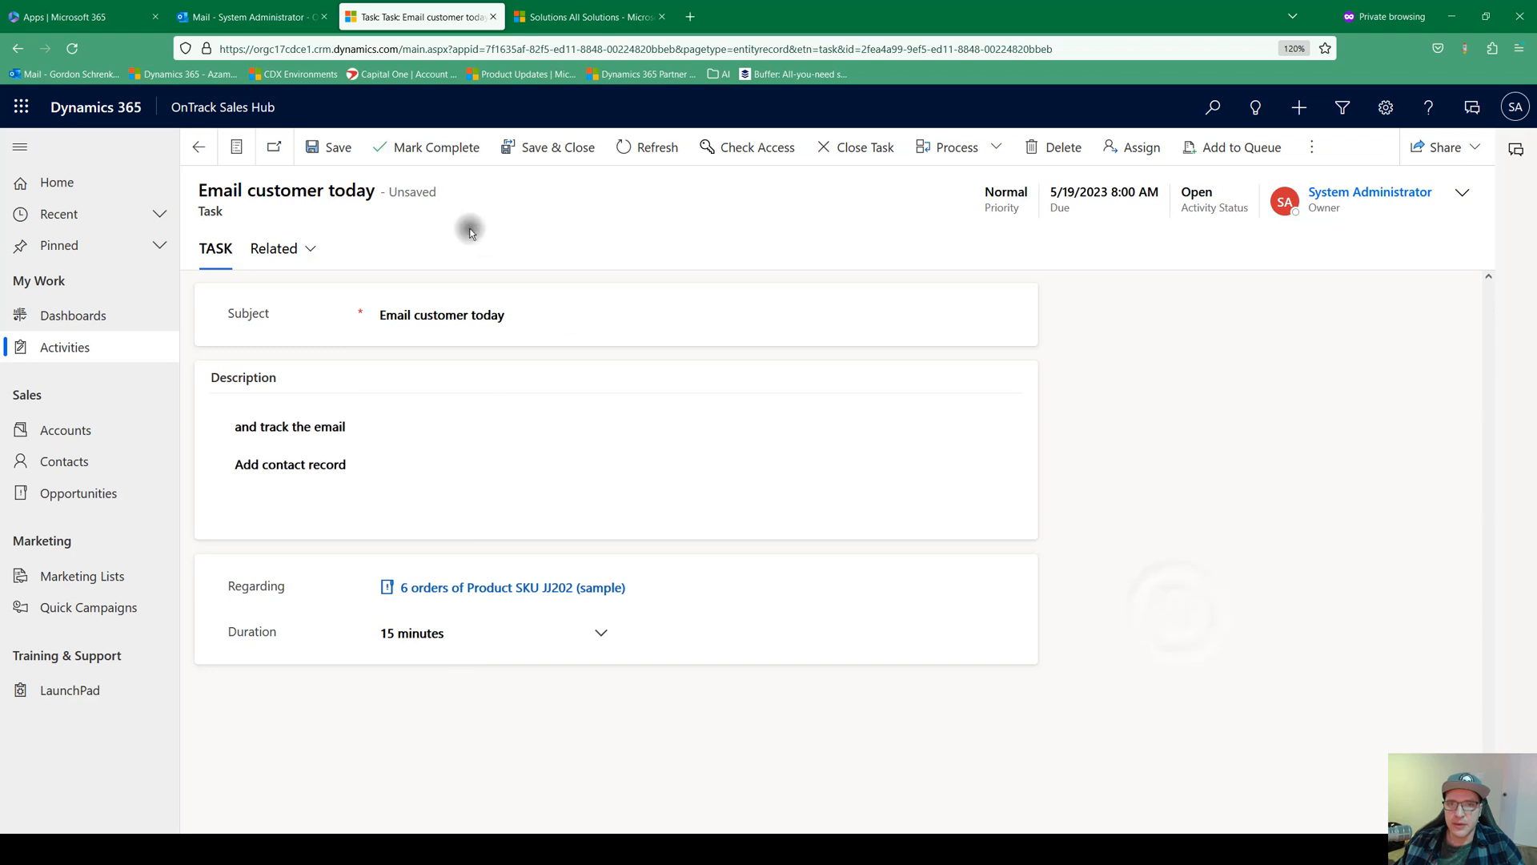
pyautogui.click(323, 148)
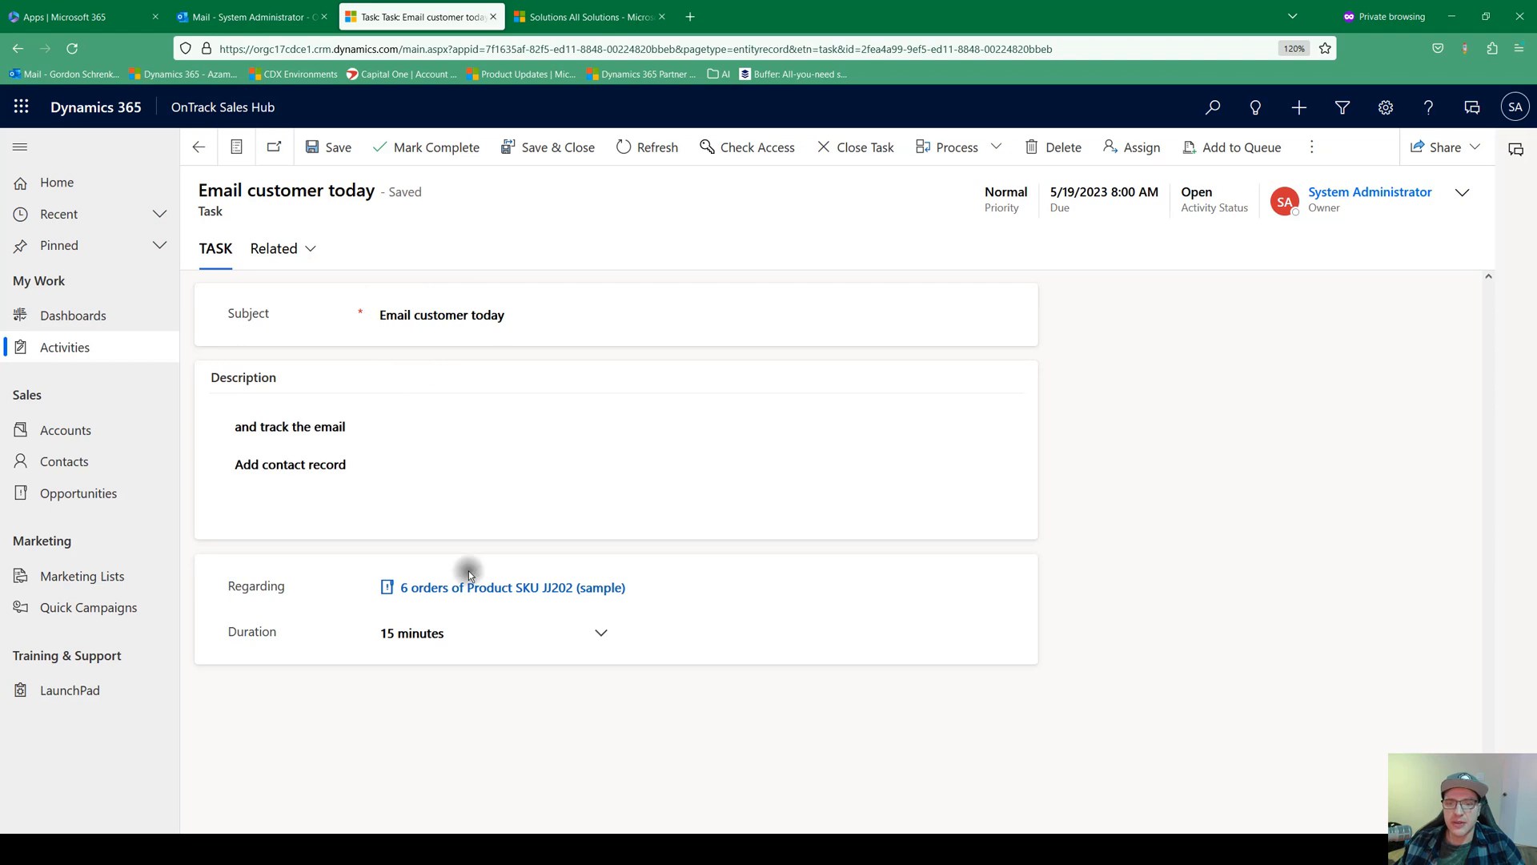
# Go back to the Azamba account record and copy the contact's e-mail address from its Description.
pyautogui.click(202, 149)
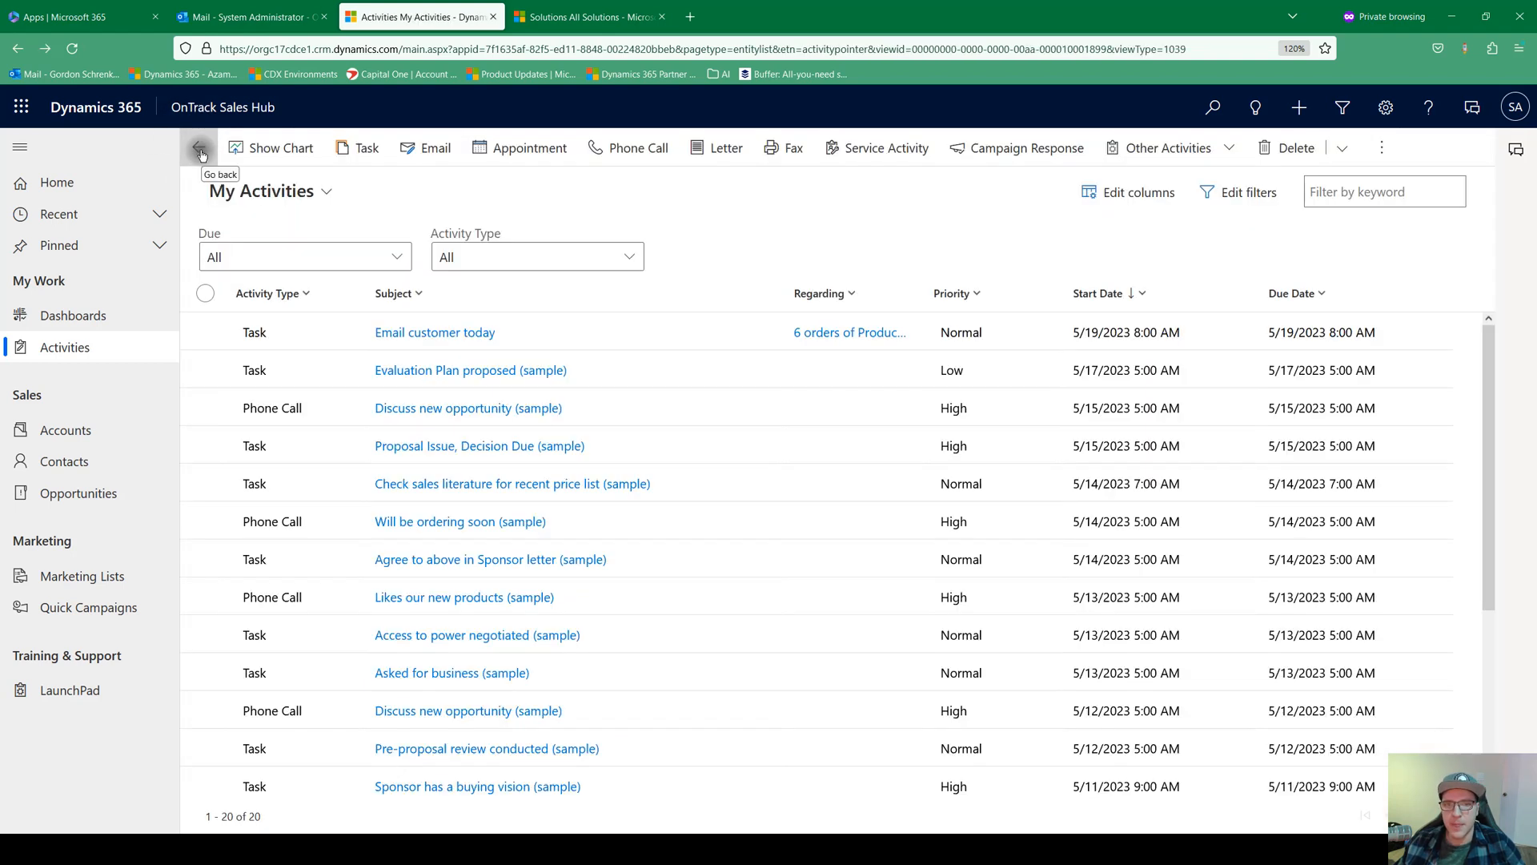
pyautogui.click(200, 151)
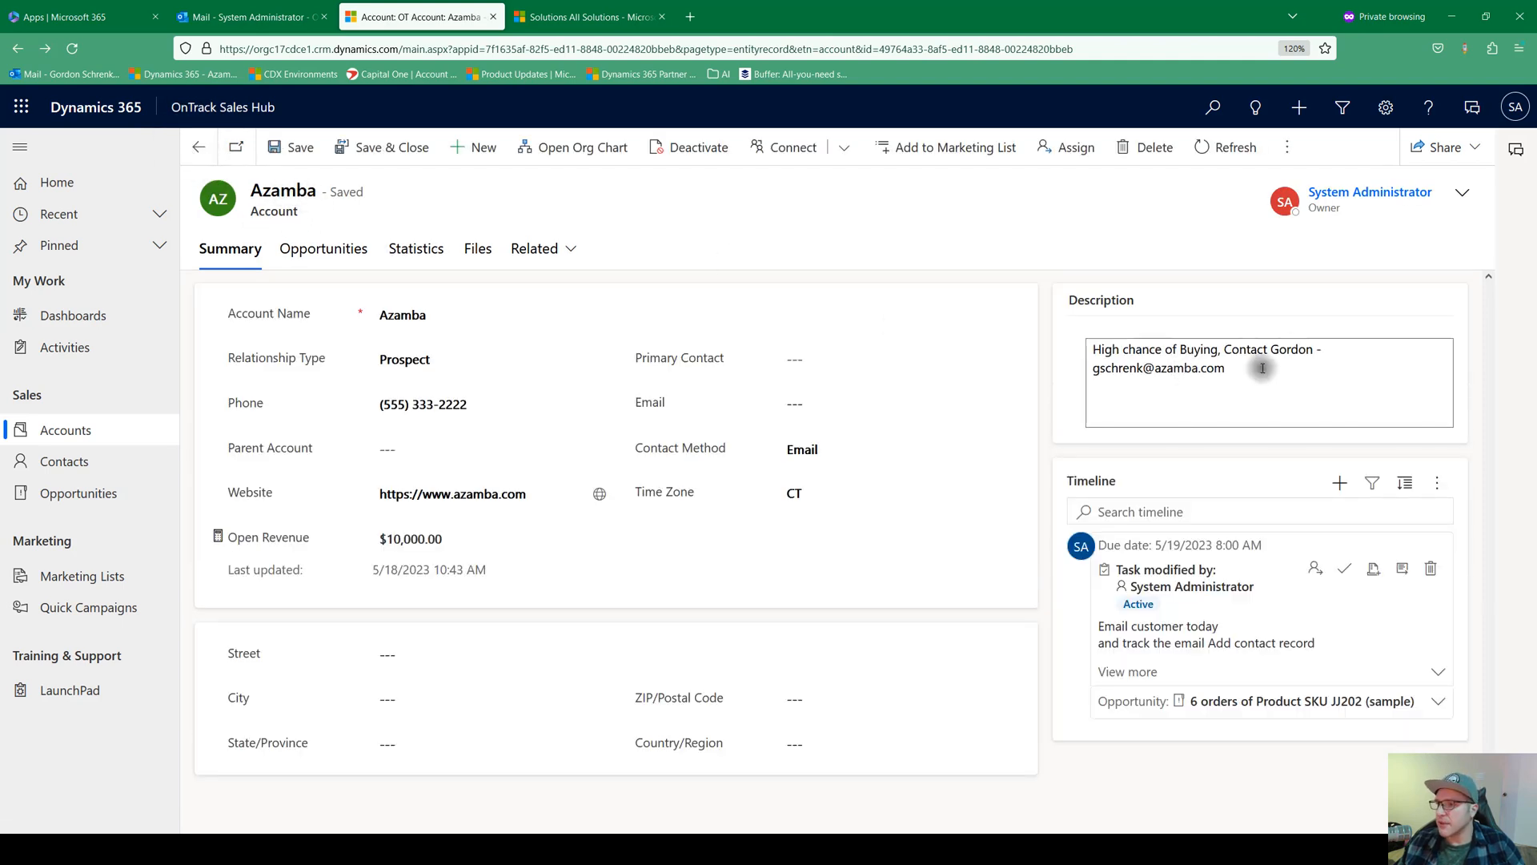
pyautogui.click(1227, 368)
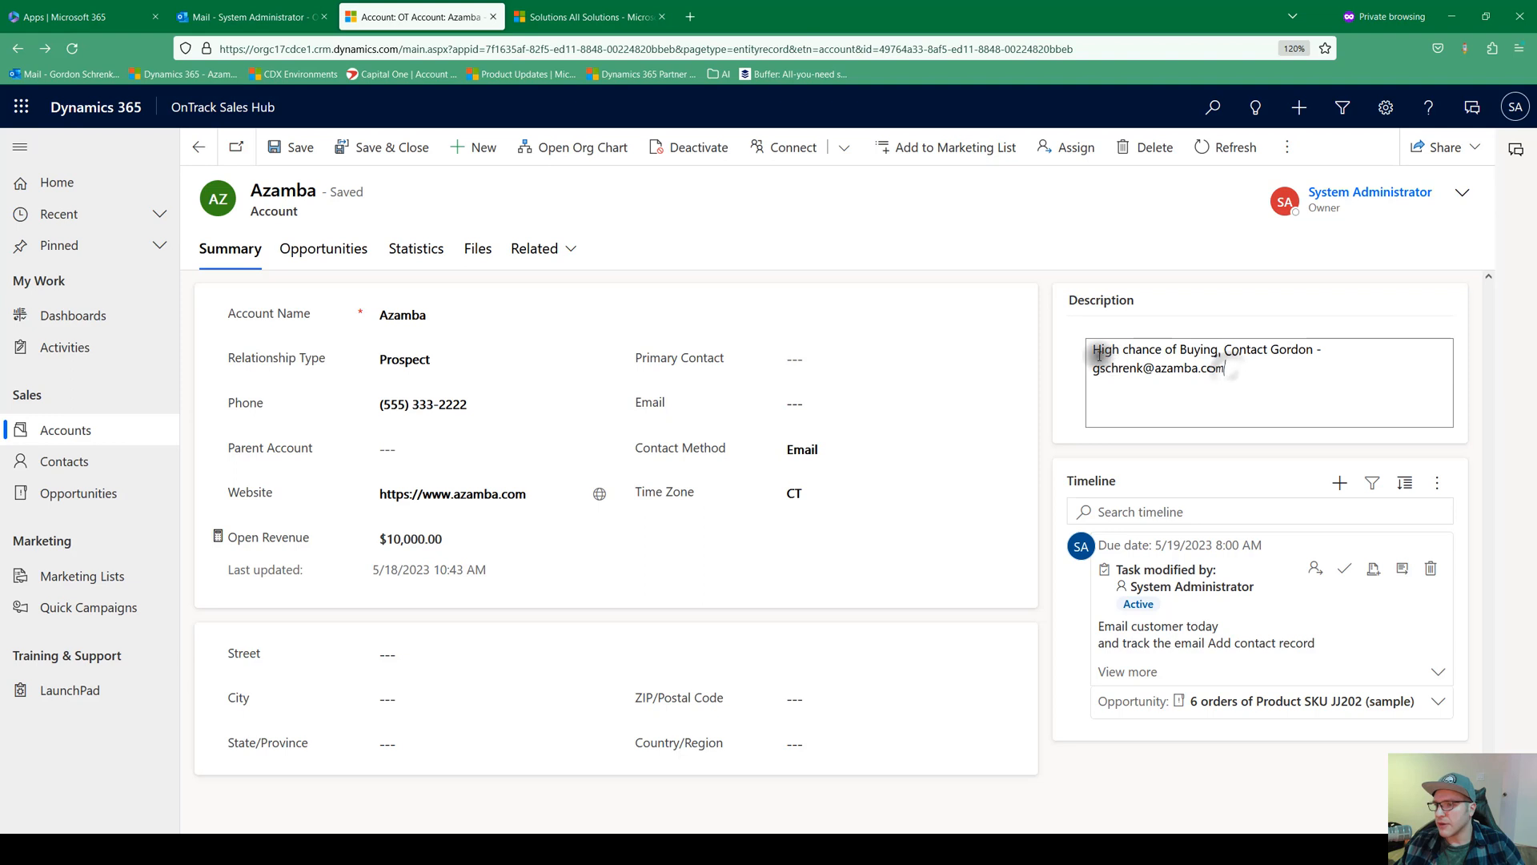
pyautogui.moveTo(1095, 367); pyautogui.dragTo(1239, 367)
pyautogui.hotkey('ctrl', 'c')
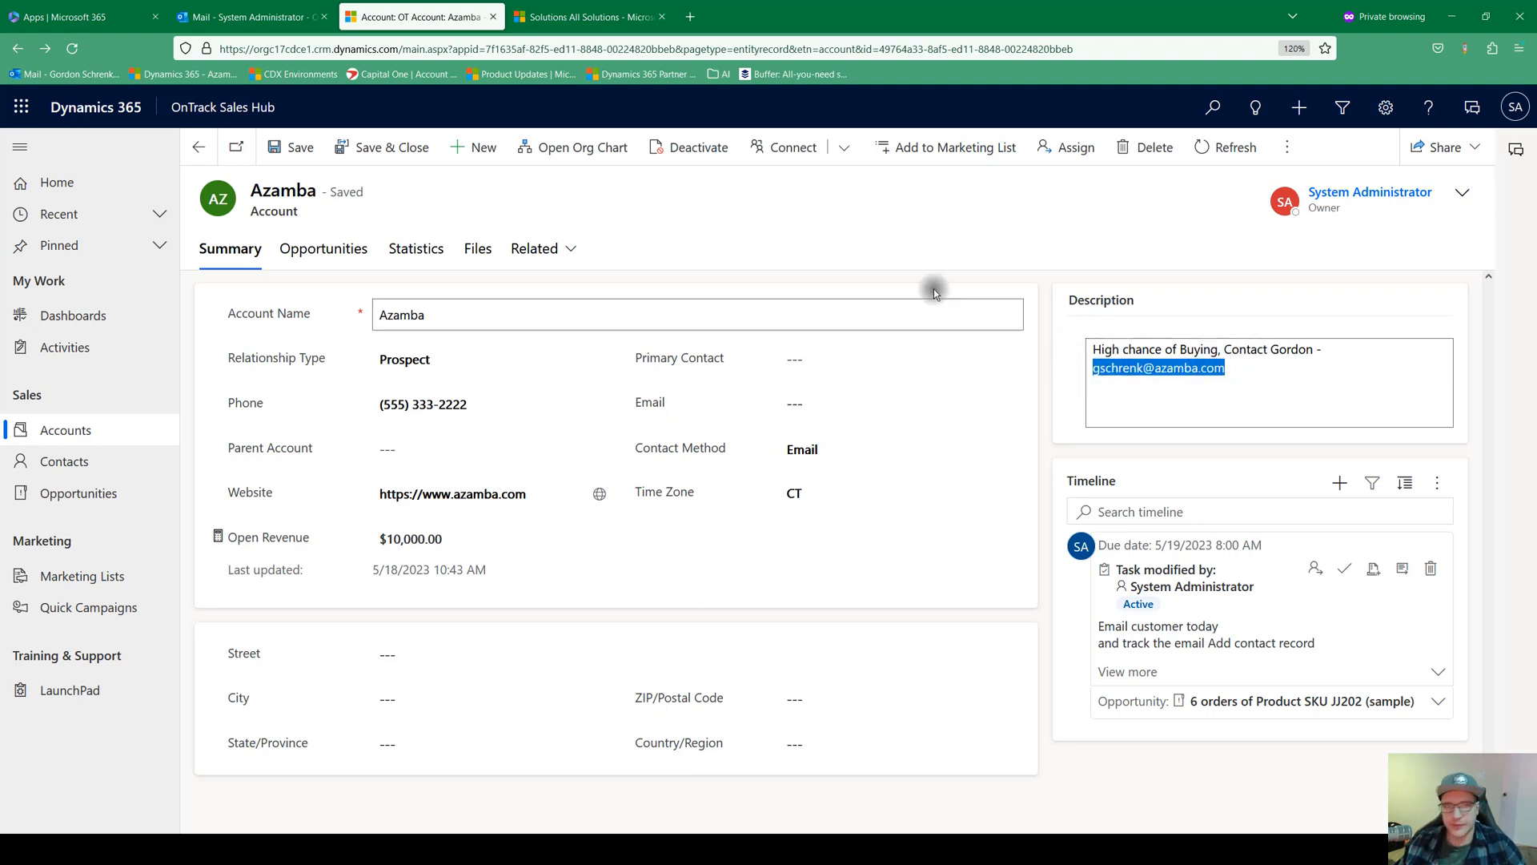
# Switch to the blank draft in Outlook on the web, close its Dynamics 365 add-in, and paste the copied e-mail address as recipient.
pyautogui.click(233, 16)
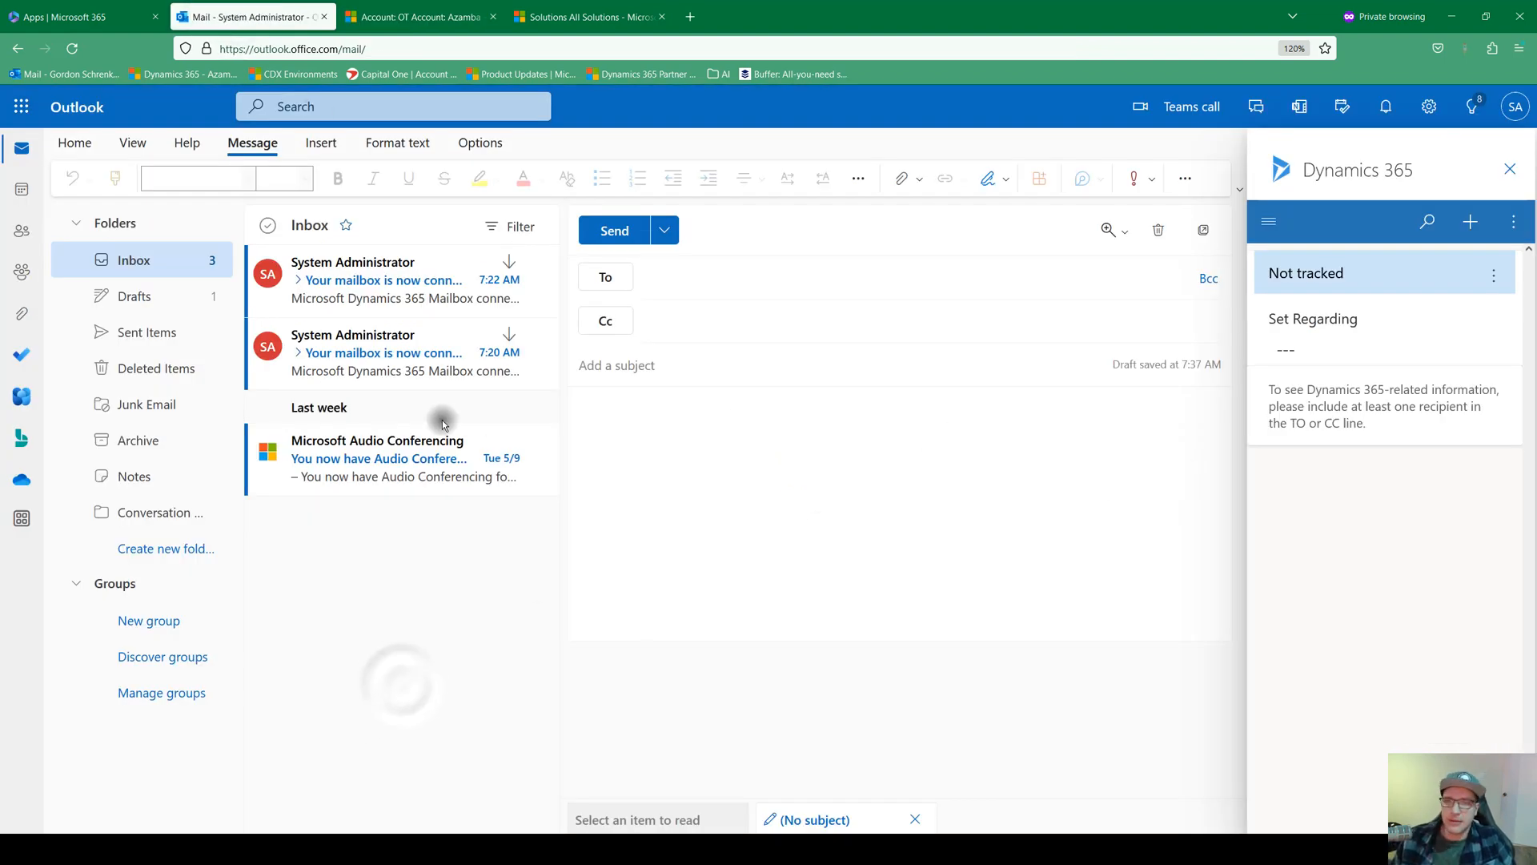
pyautogui.click(1510, 171)
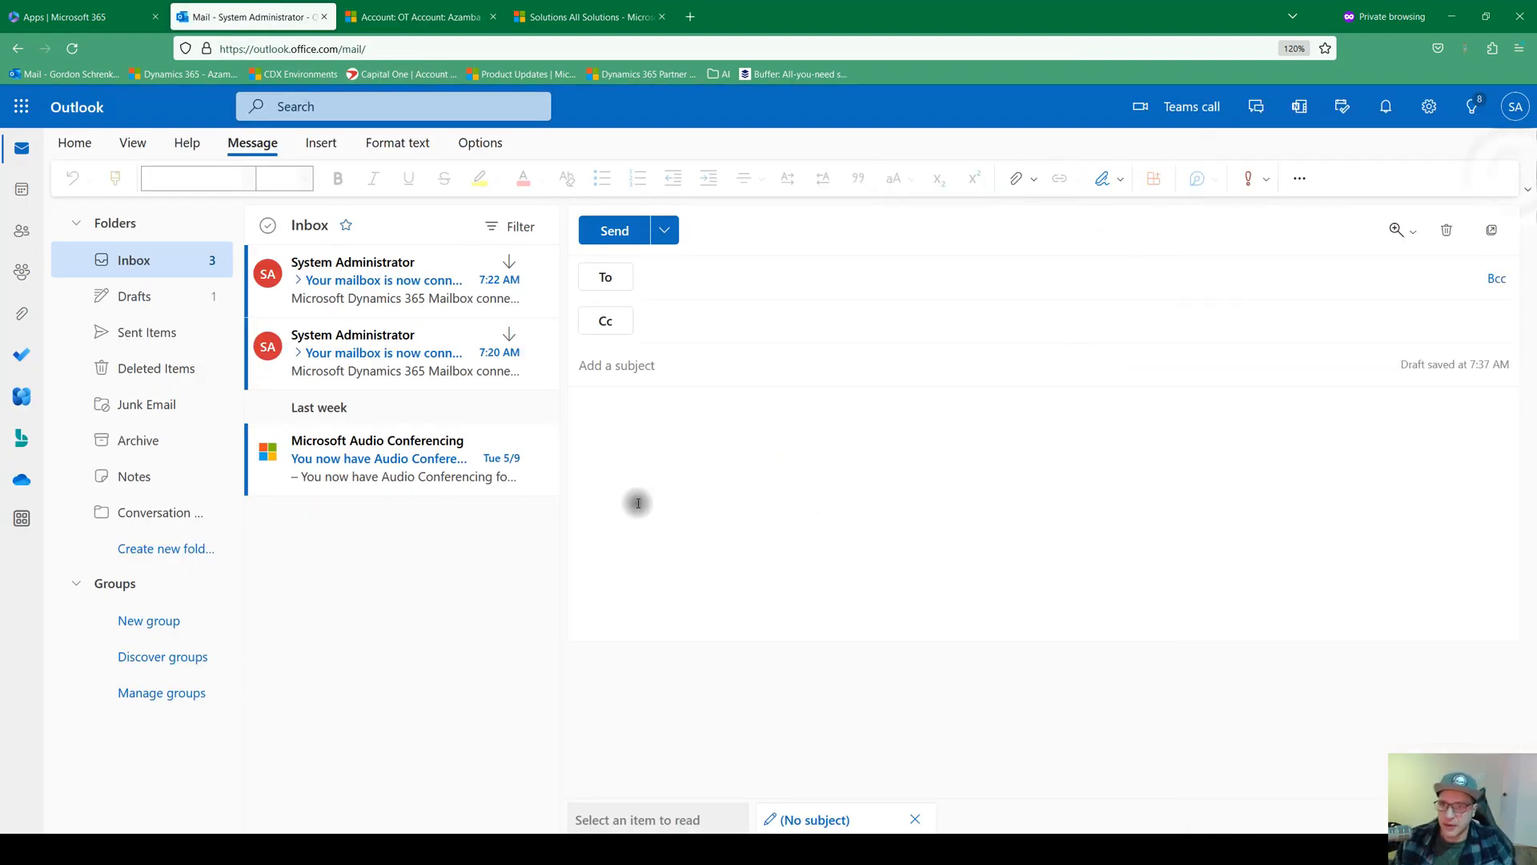
pyautogui.click(656, 280)
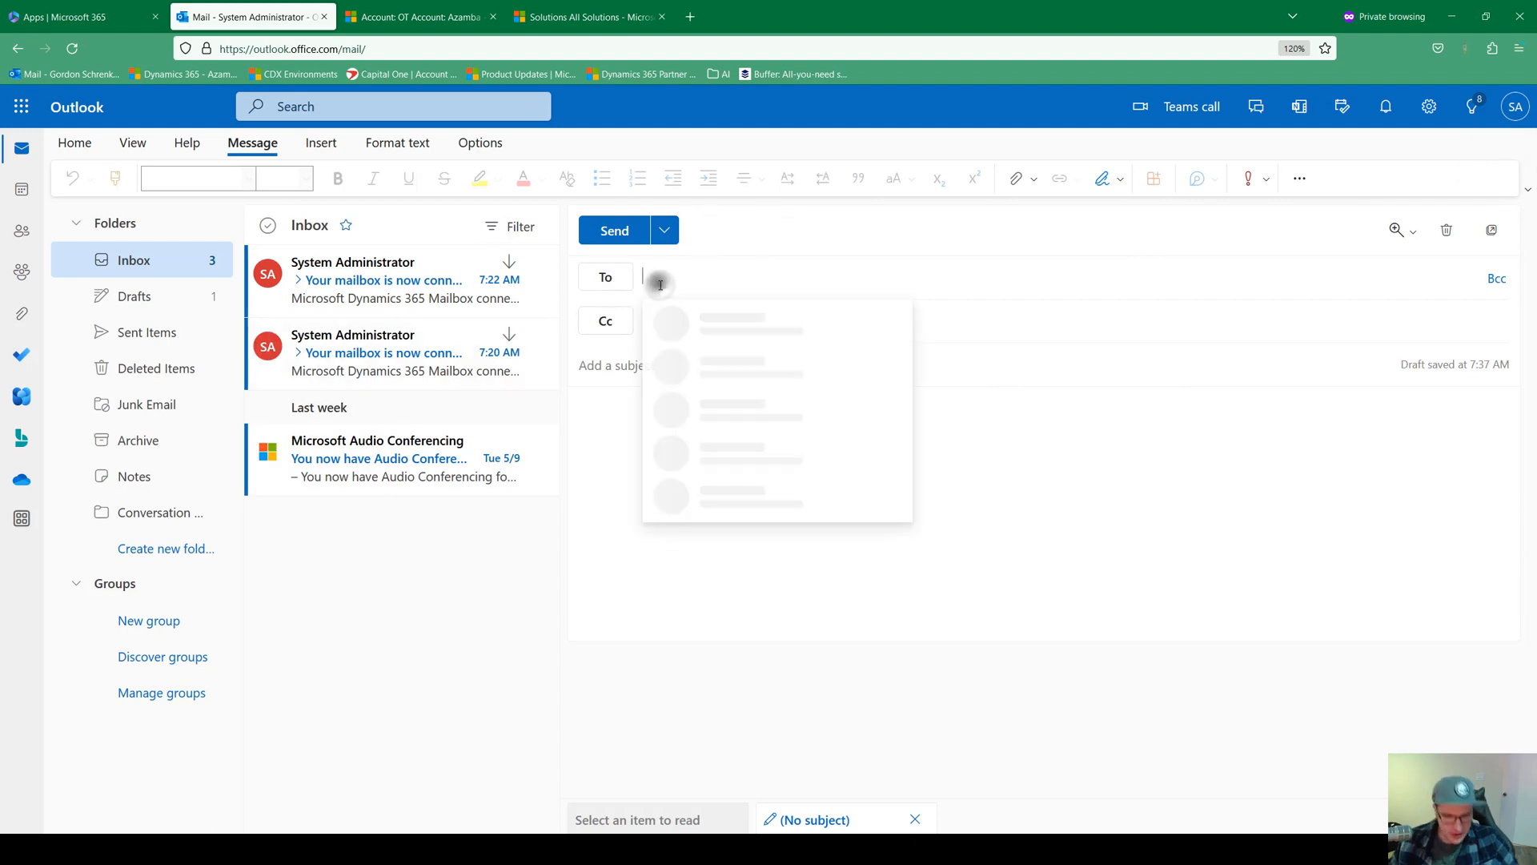
pyautogui.hotkey('ctrl', 'v')
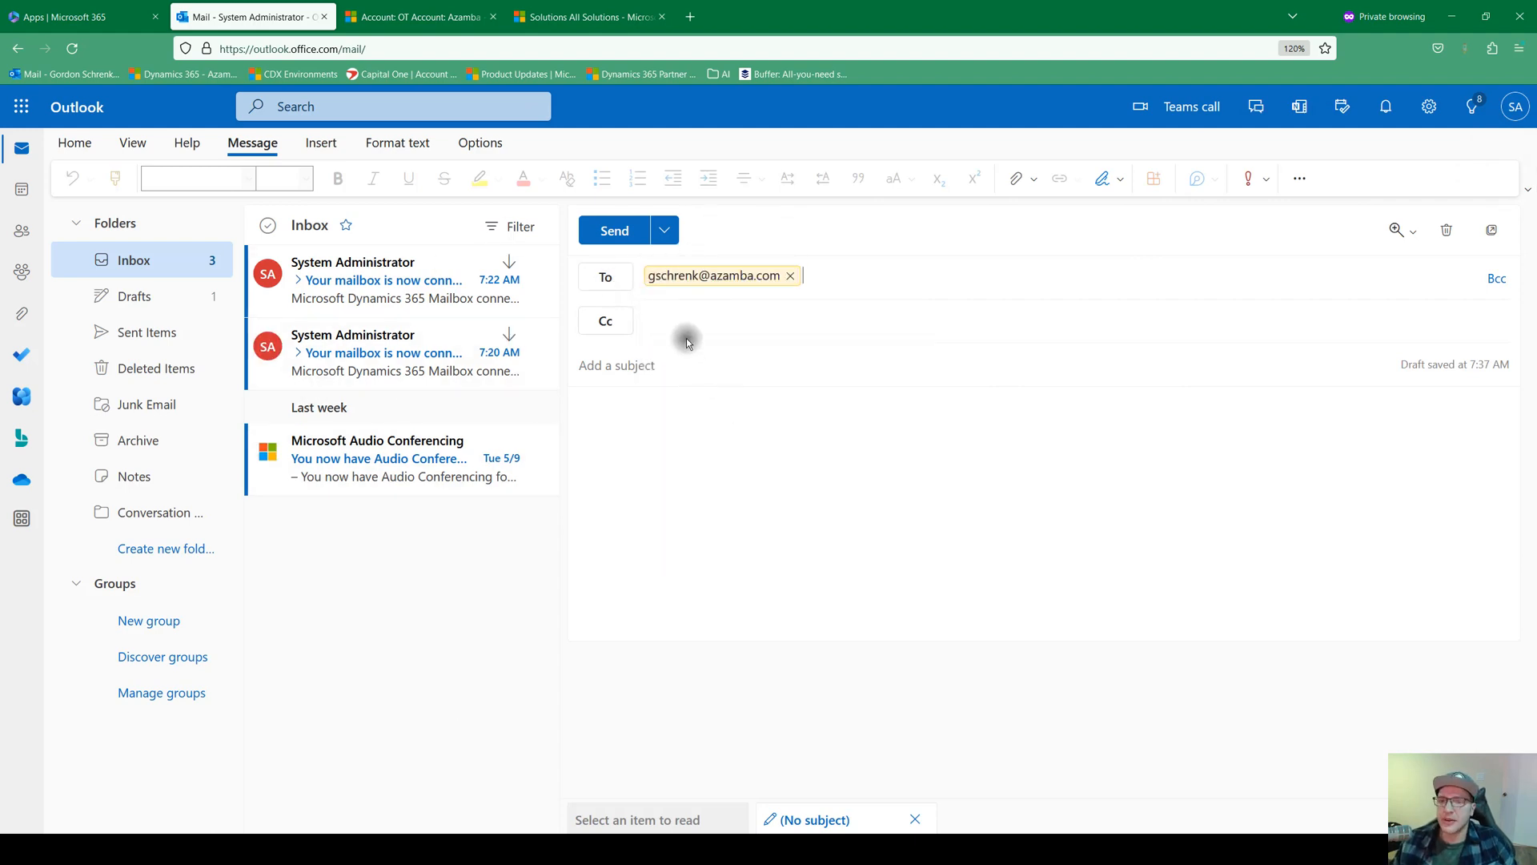
# Give the draft the subject "Hello! - Still want to buy?" and the message "I can help you do that!" followed by "Thanks,".
pyautogui.click(641, 365)
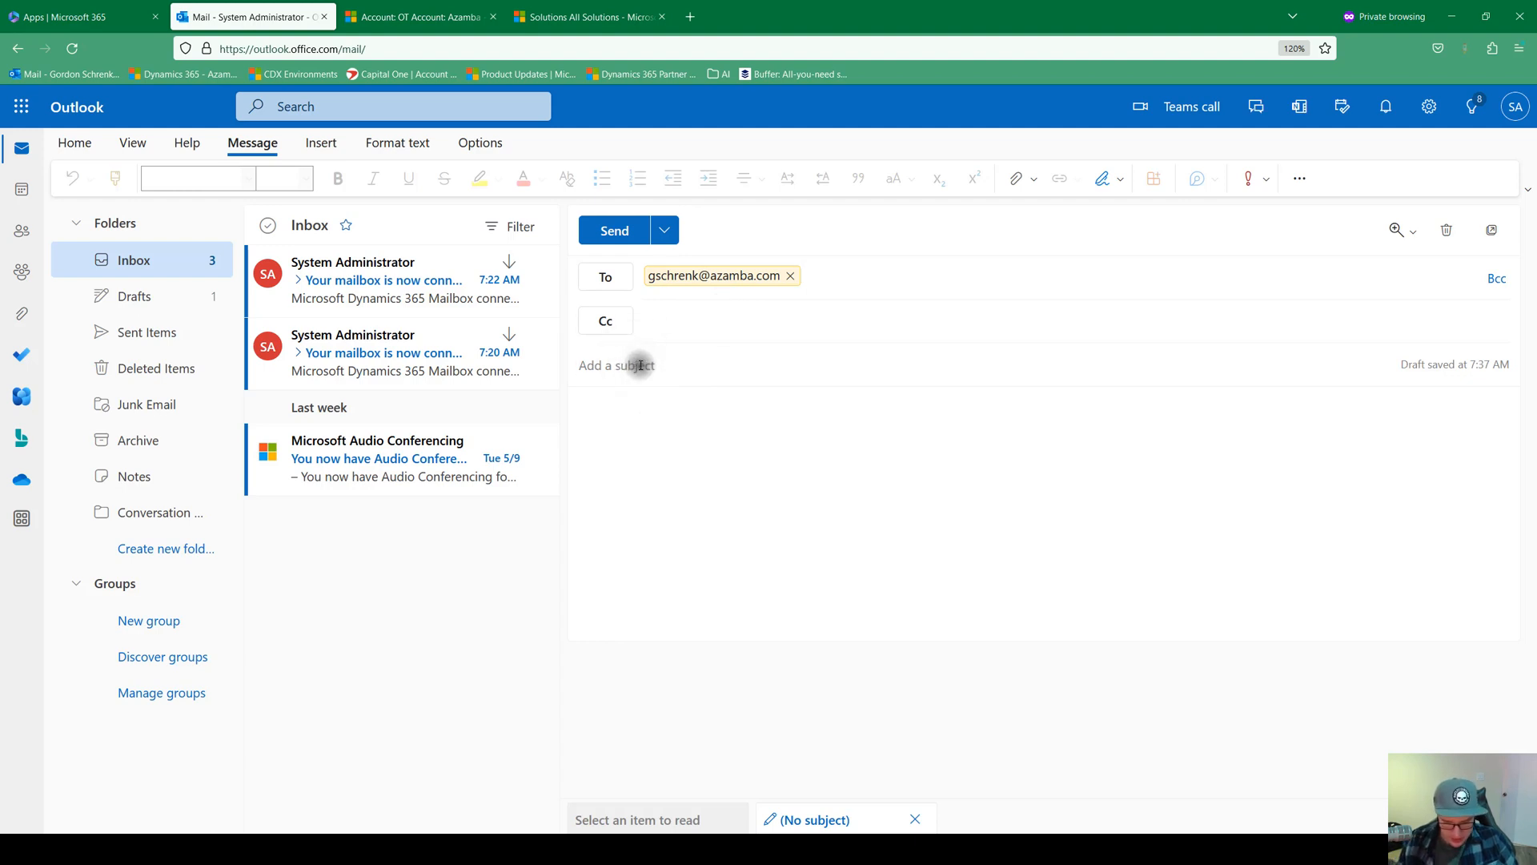
pyautogui.write('He')
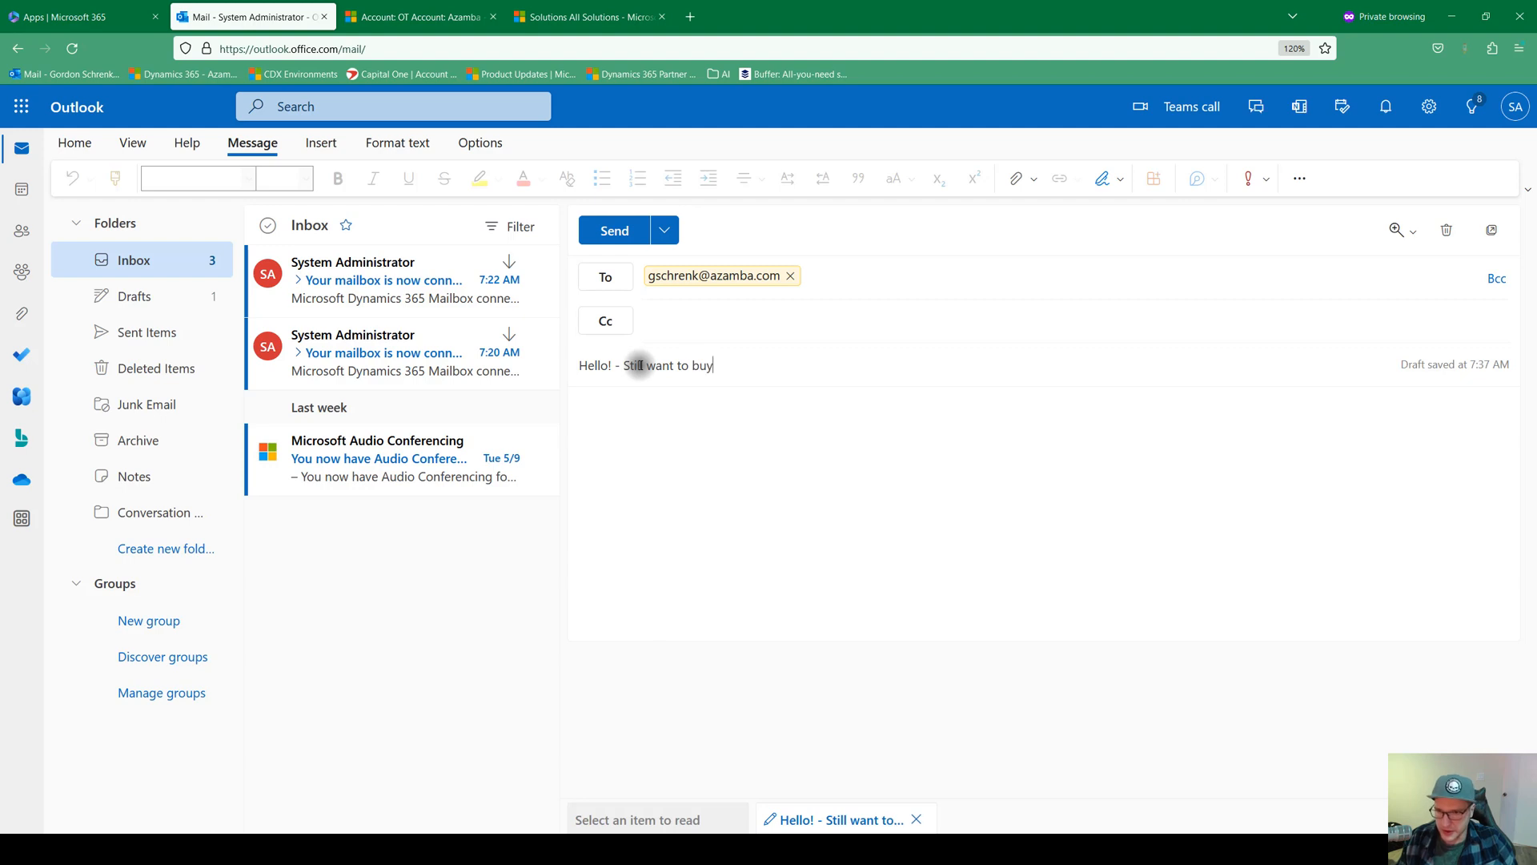
pyautogui.click(637, 414)
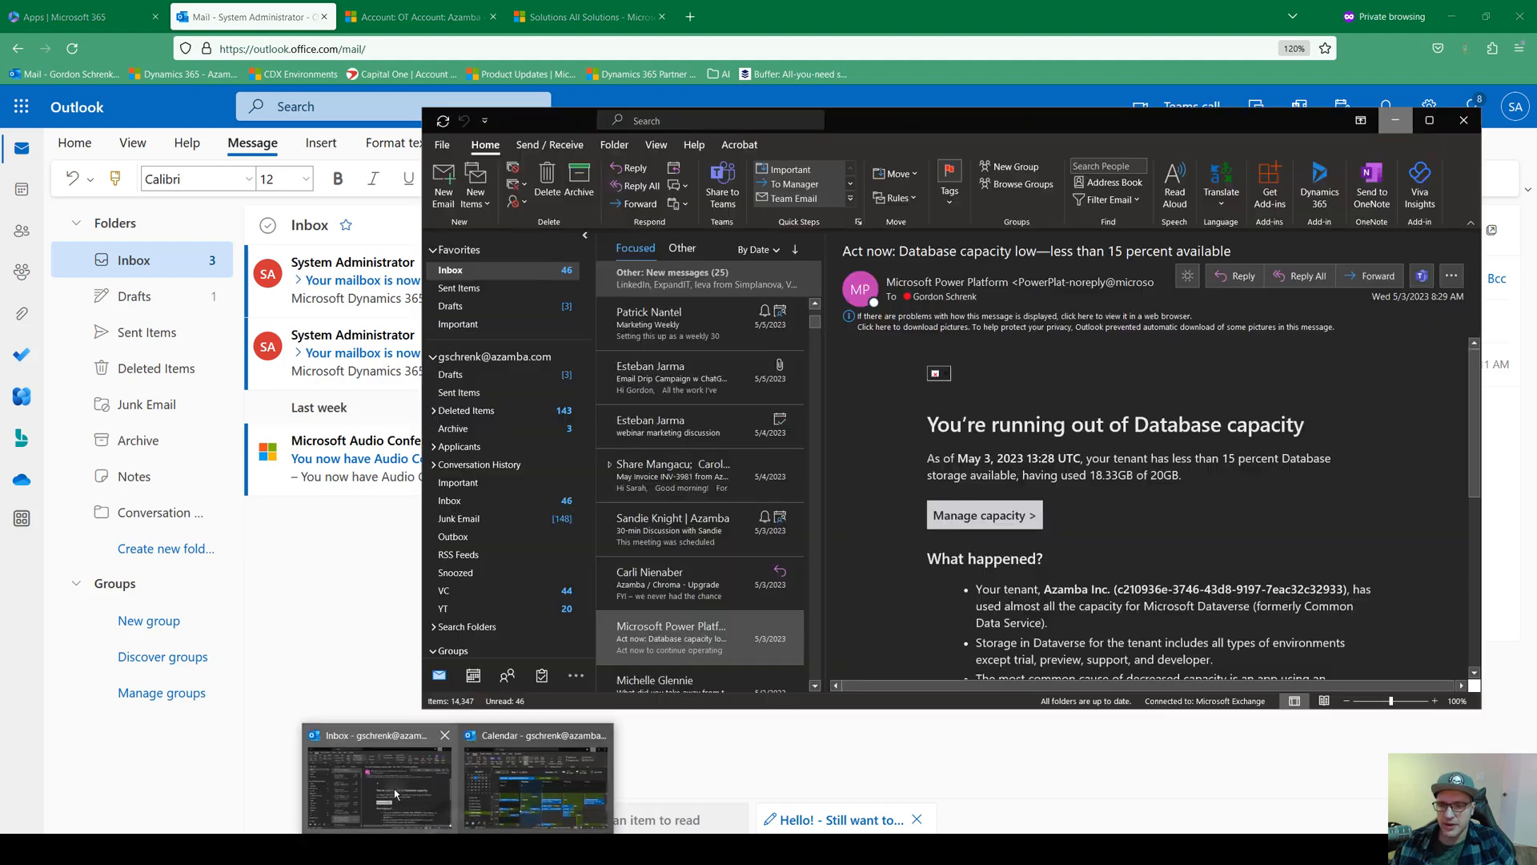
# Switch to the desktop Outlook inbox, open the Dynamics 365 add-in there for comparison, and minimize that window.
pyautogui.click(394, 790)
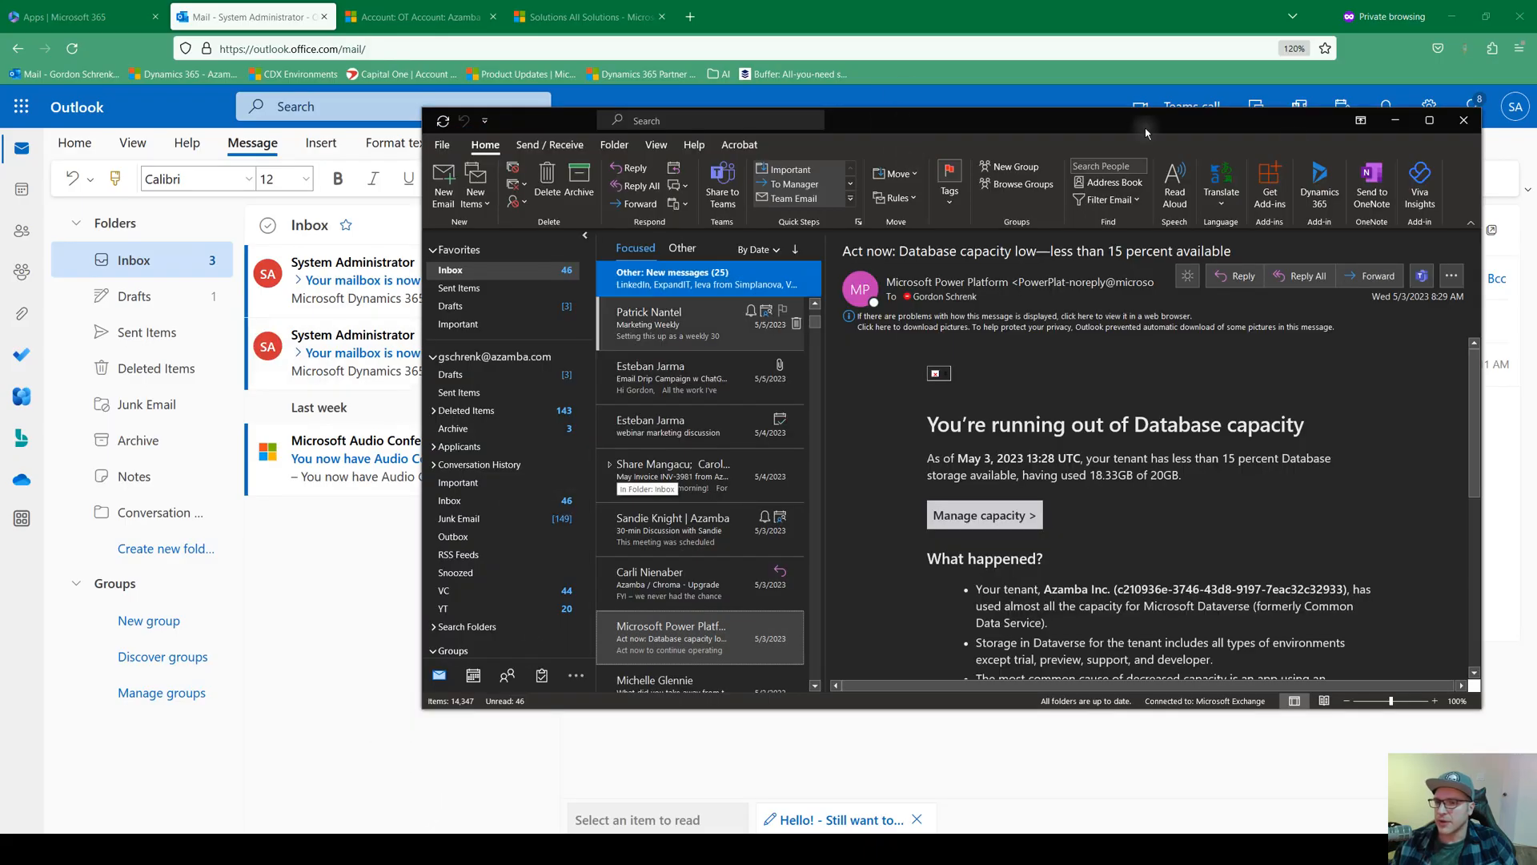
pyautogui.click(1322, 205)
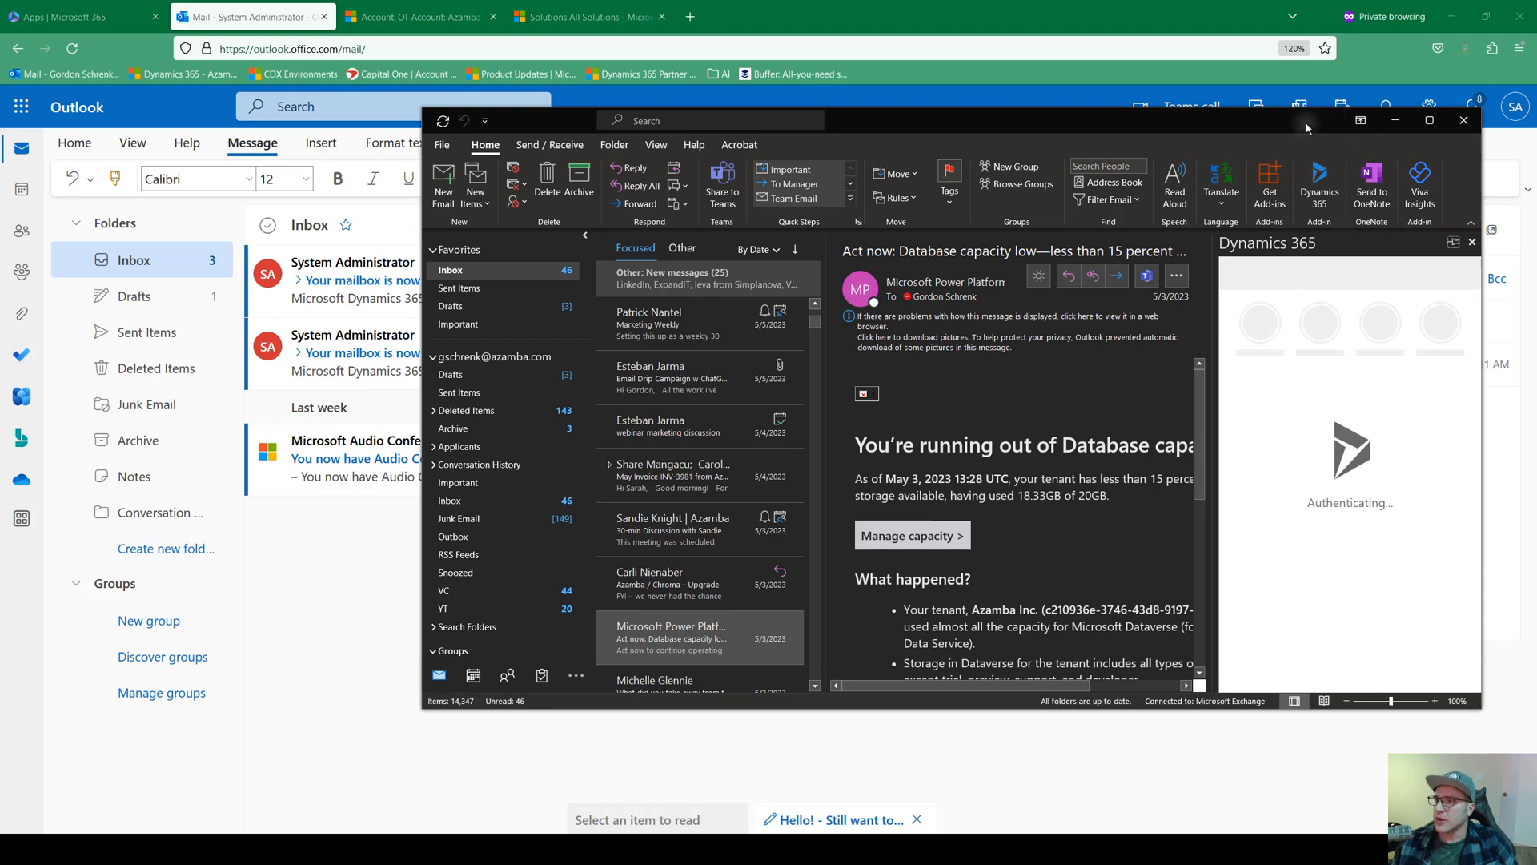
pyautogui.click(1395, 120)
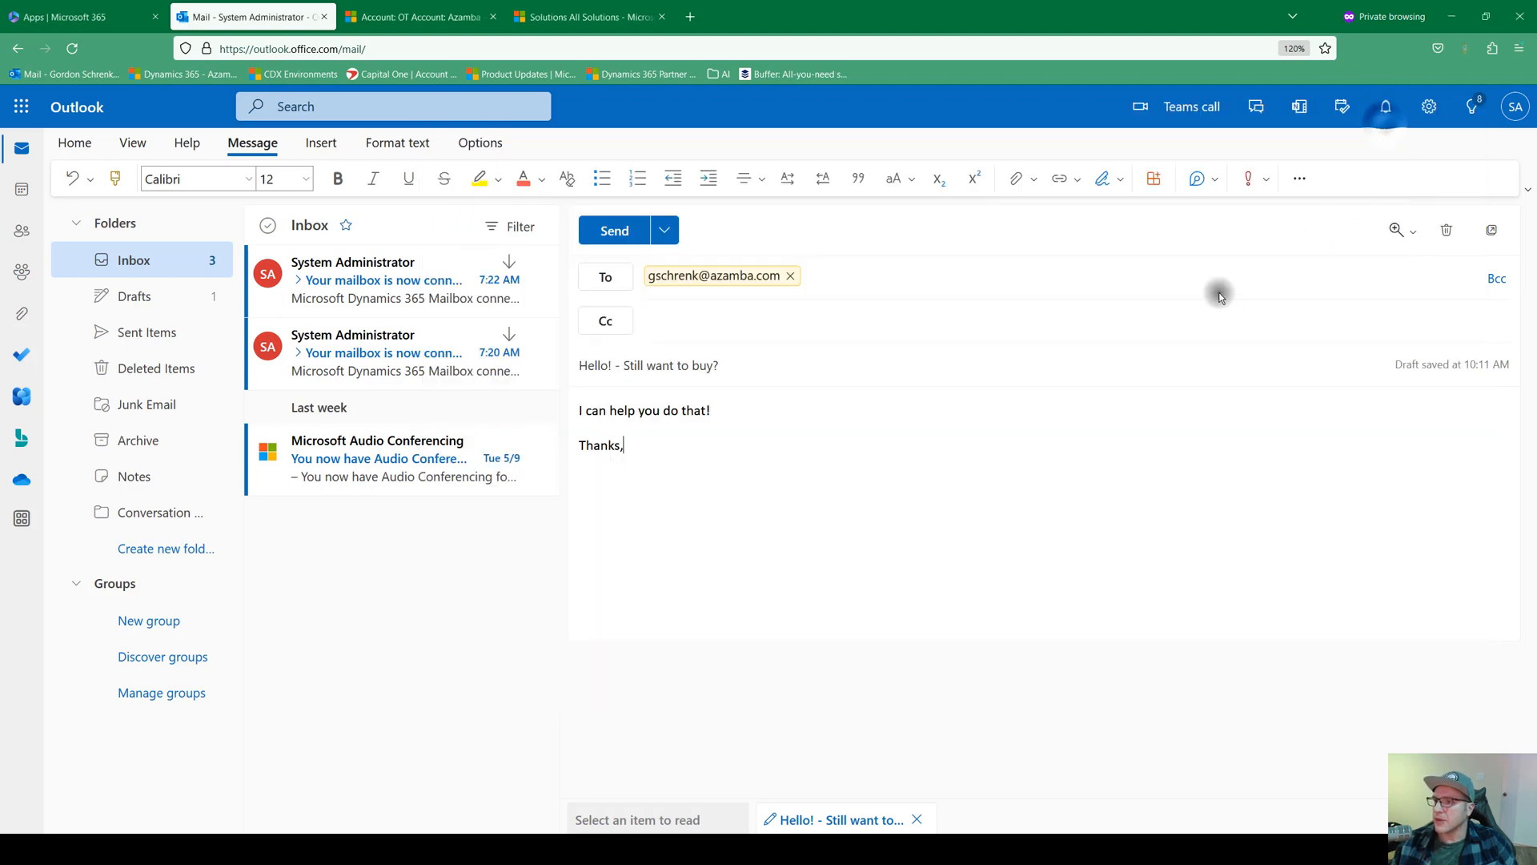
# Open the Dynamics 365 add-in for the draft and start adding the unknown recipient as a contact.
pyautogui.click(1299, 177)
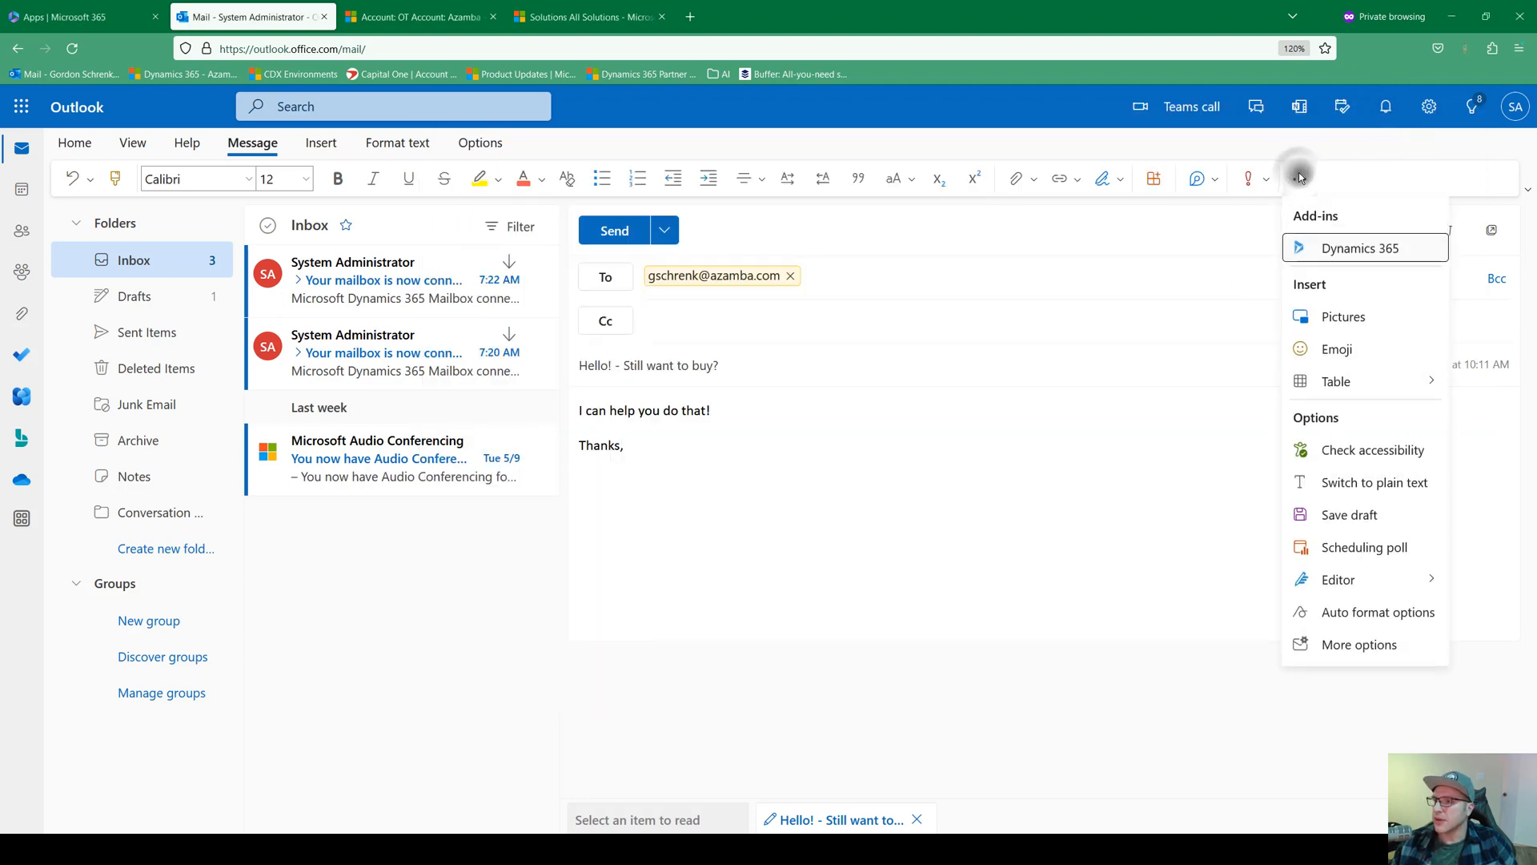
pyautogui.click(1360, 251)
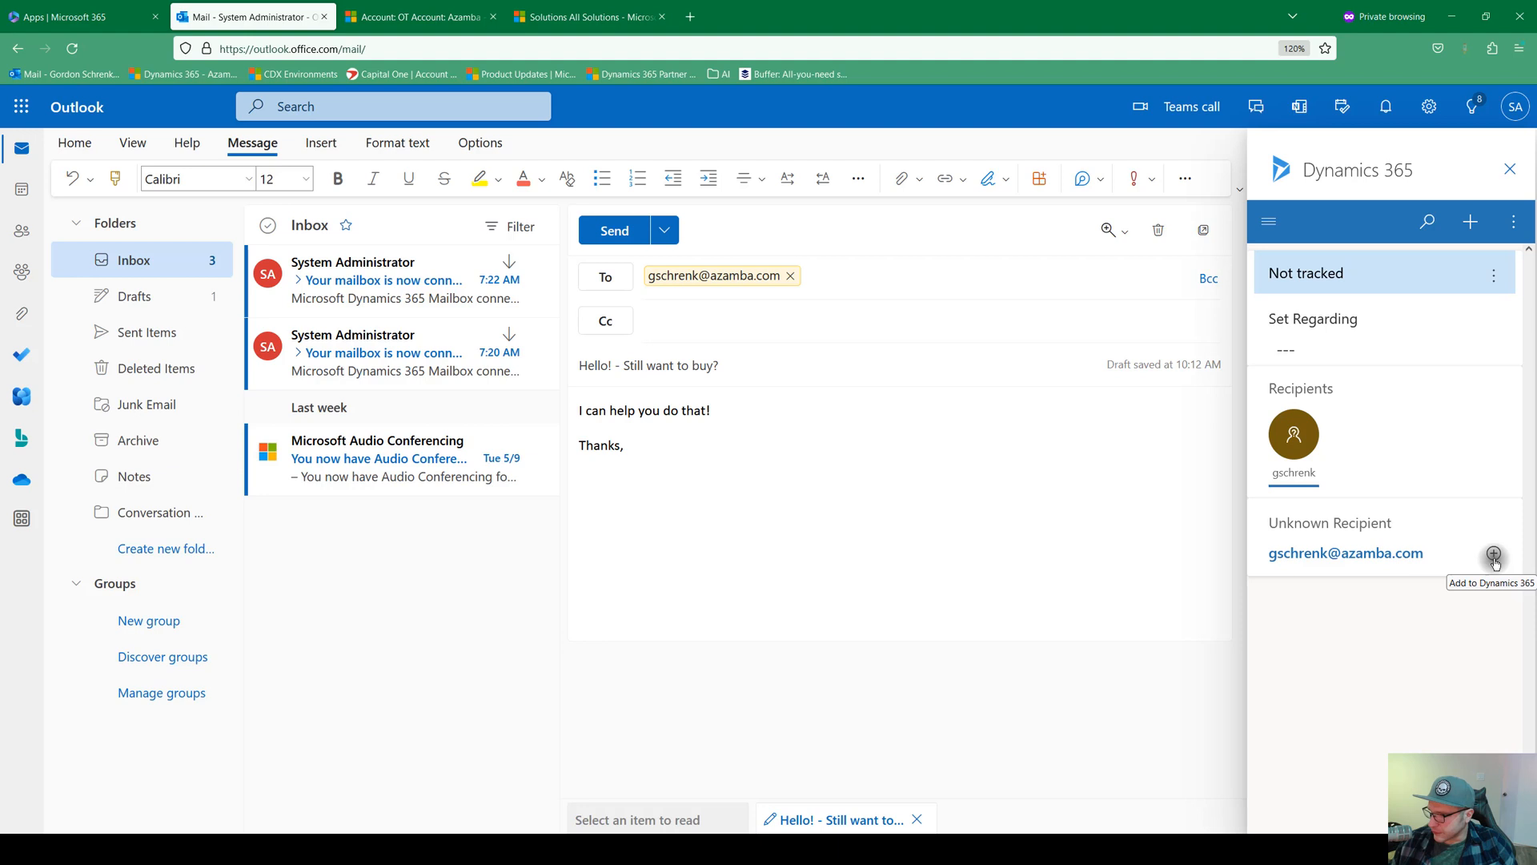
pyautogui.click(1467, 222)
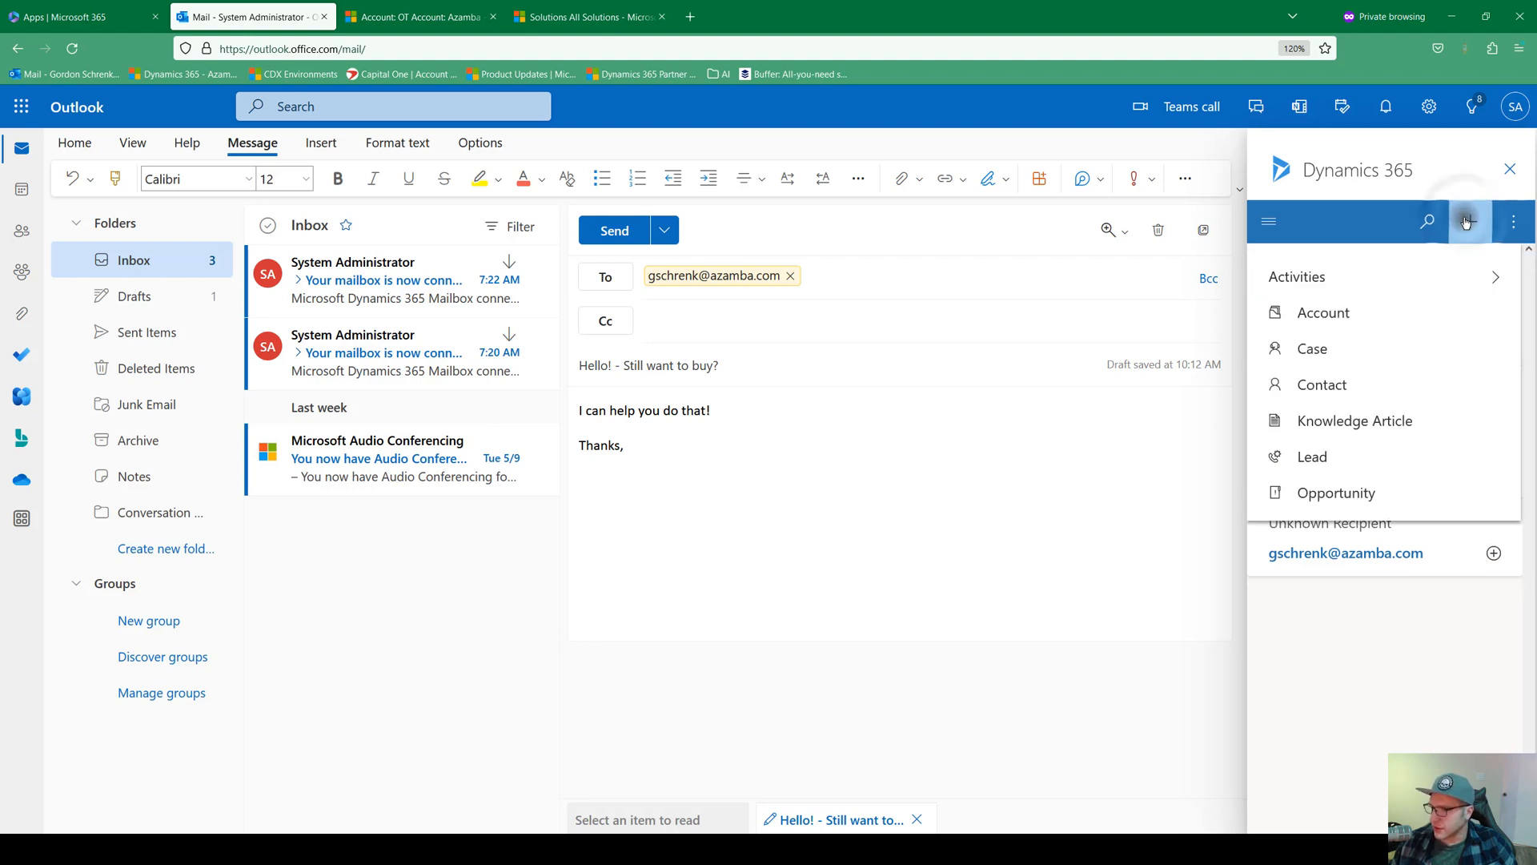
pyautogui.click(1494, 553)
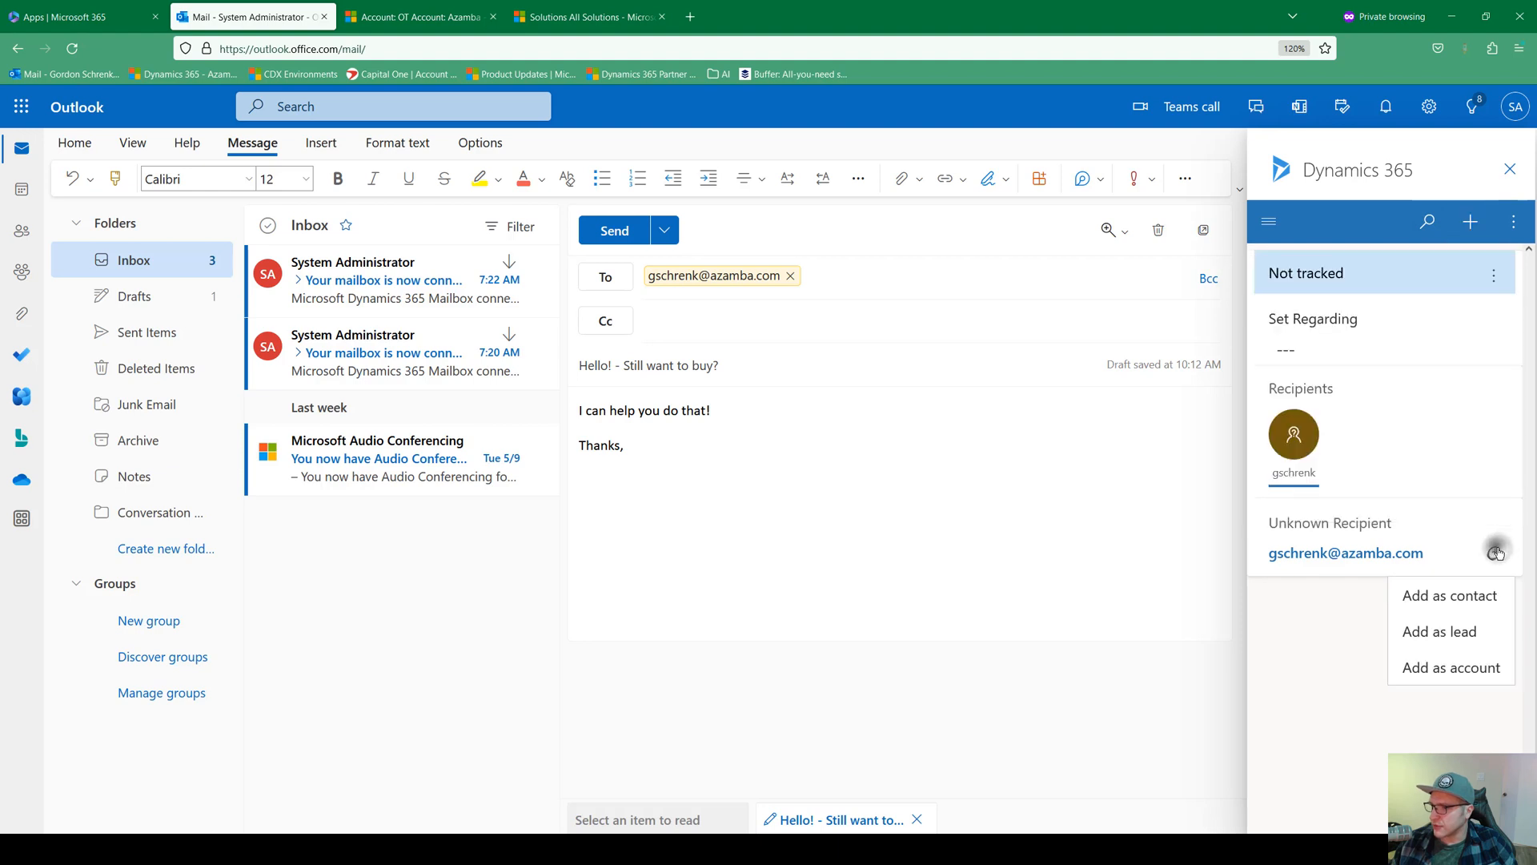
pyautogui.click(1462, 597)
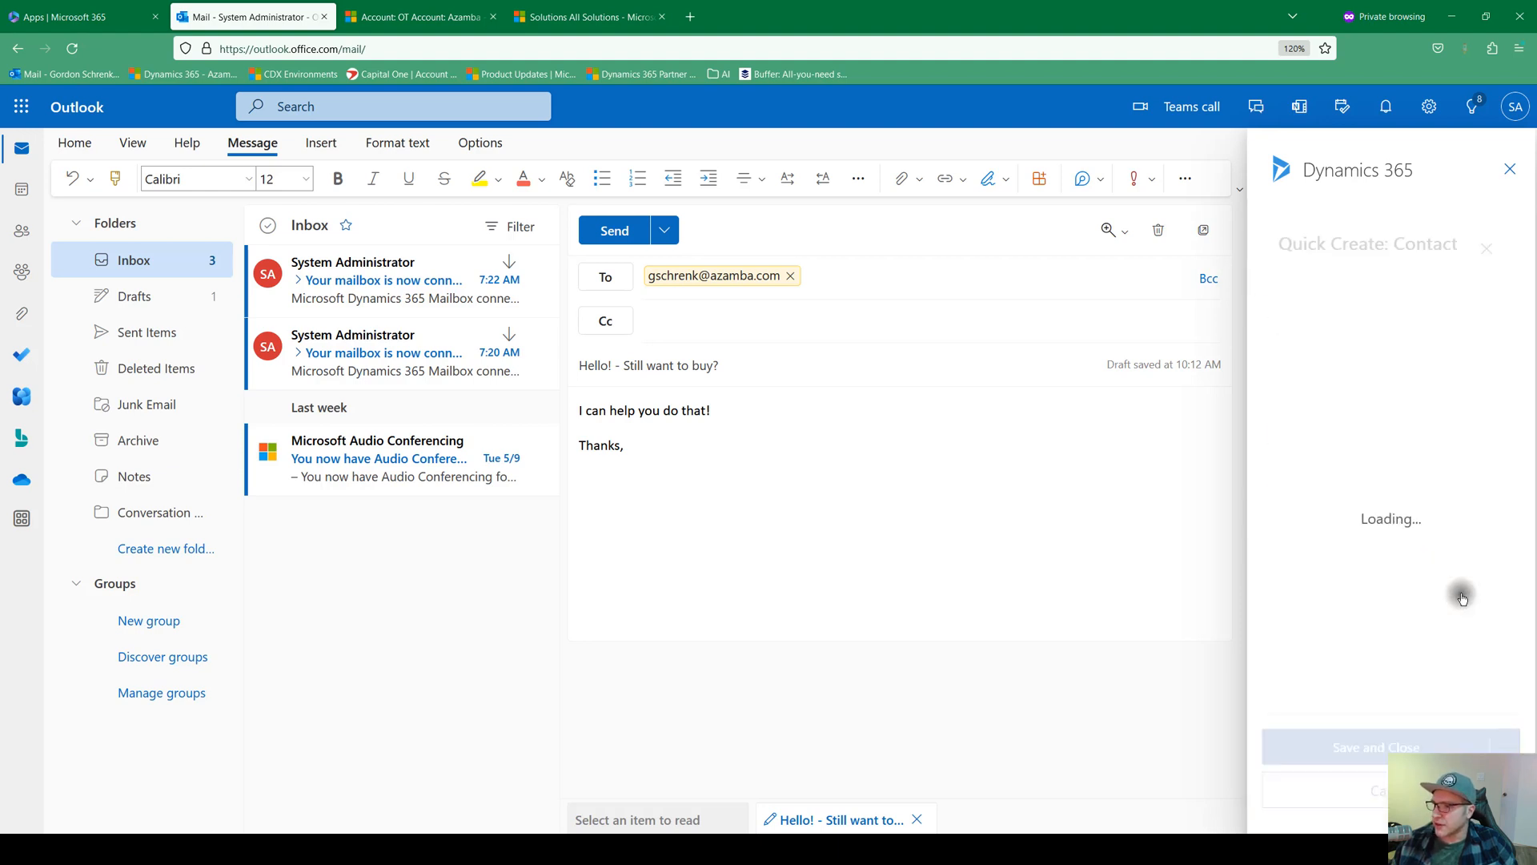
# Enter the contact's first and last name in the Quick Create form and set the Job Title to Manager.
pyautogui.scroll(-4, 1460, 596)
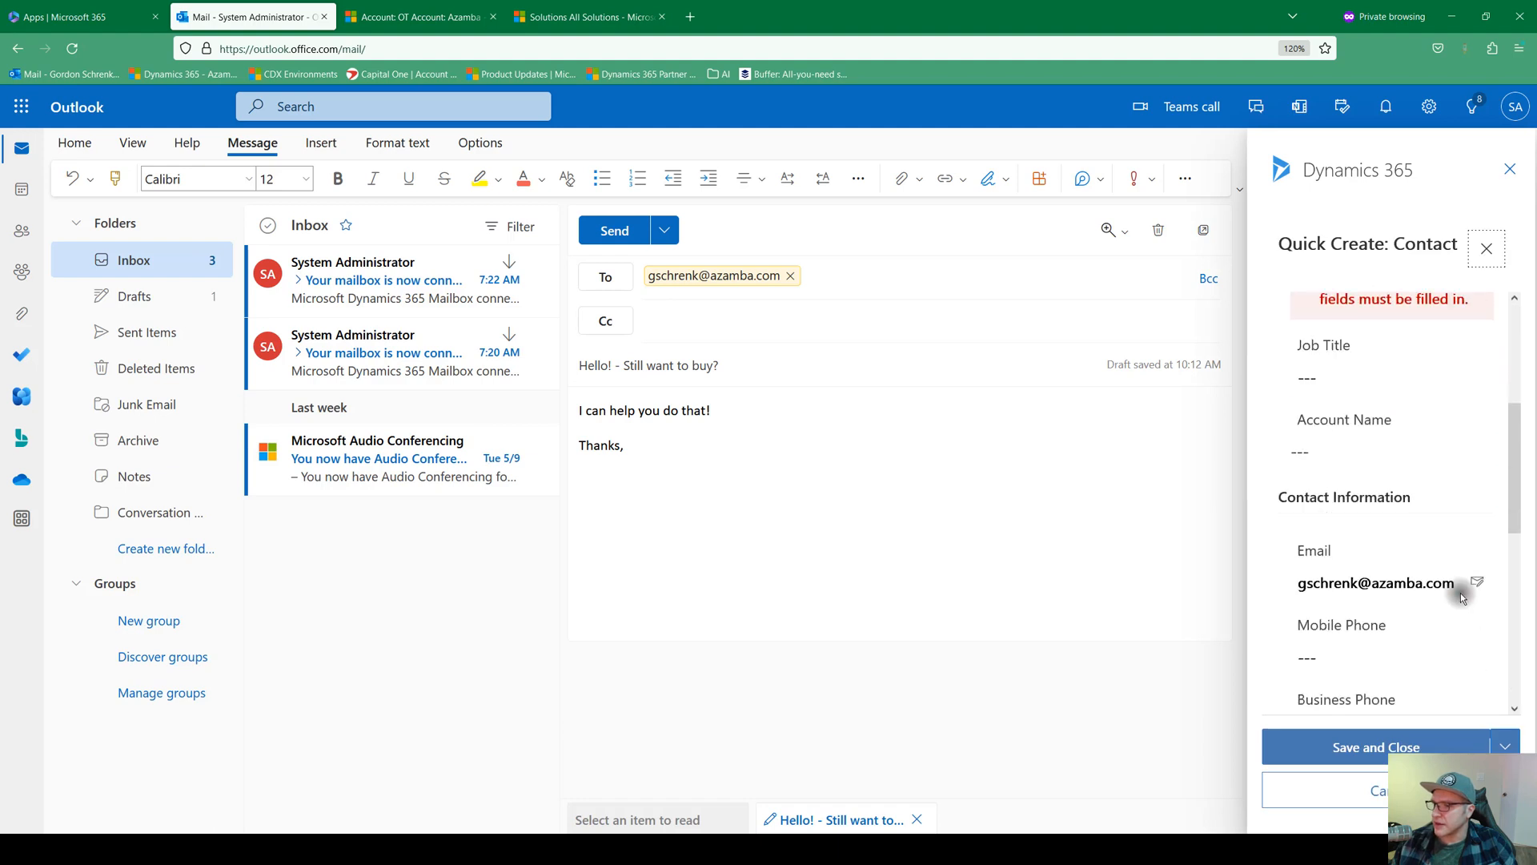
pyautogui.scroll(5, 1378, 449)
pyautogui.click(1373, 447)
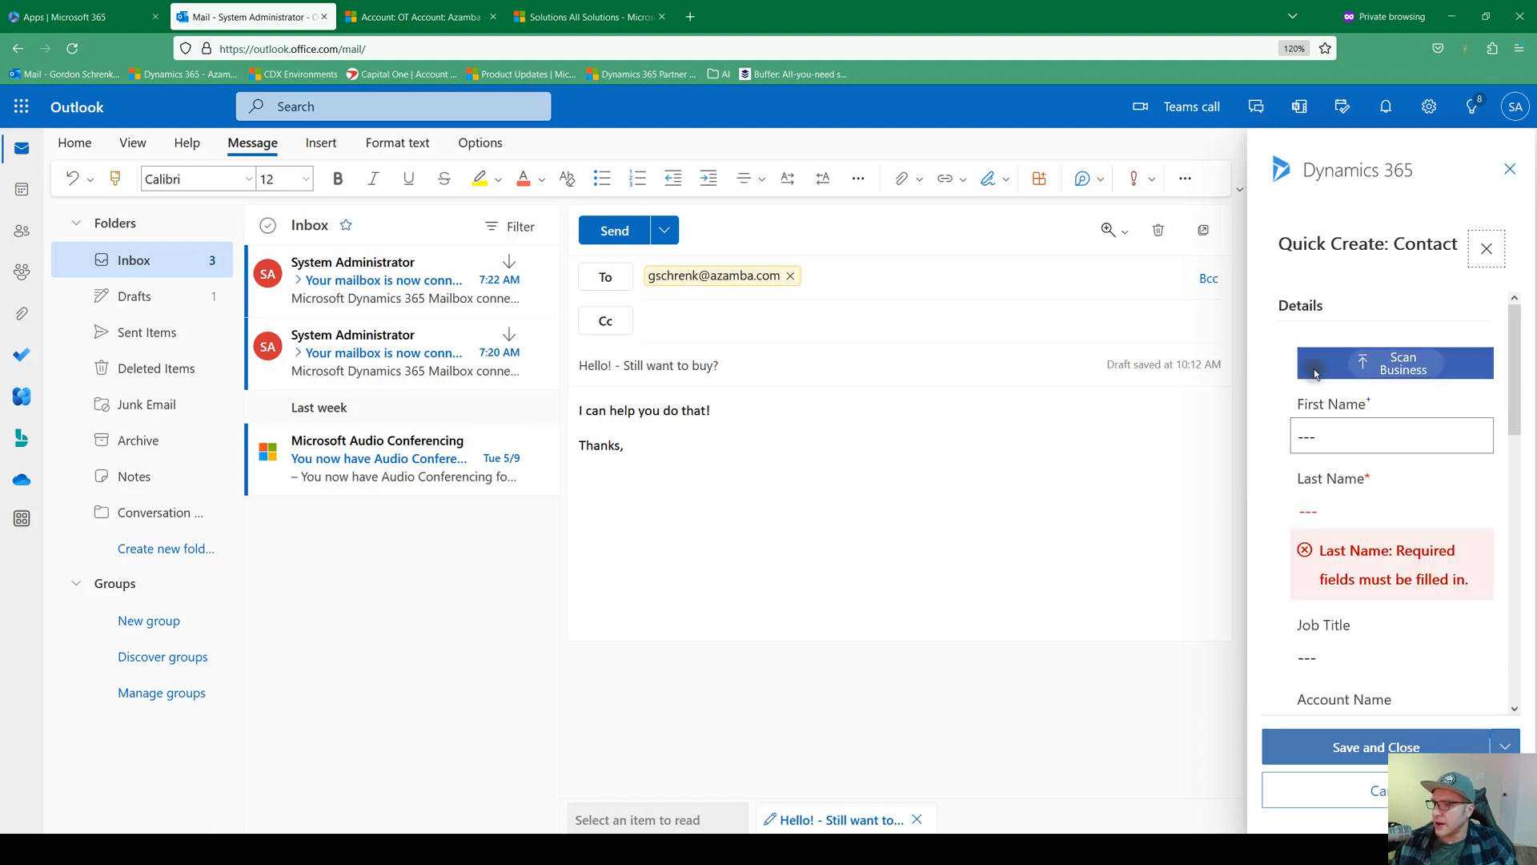
pyautogui.write('Gordon')
pyautogui.press('Tab')
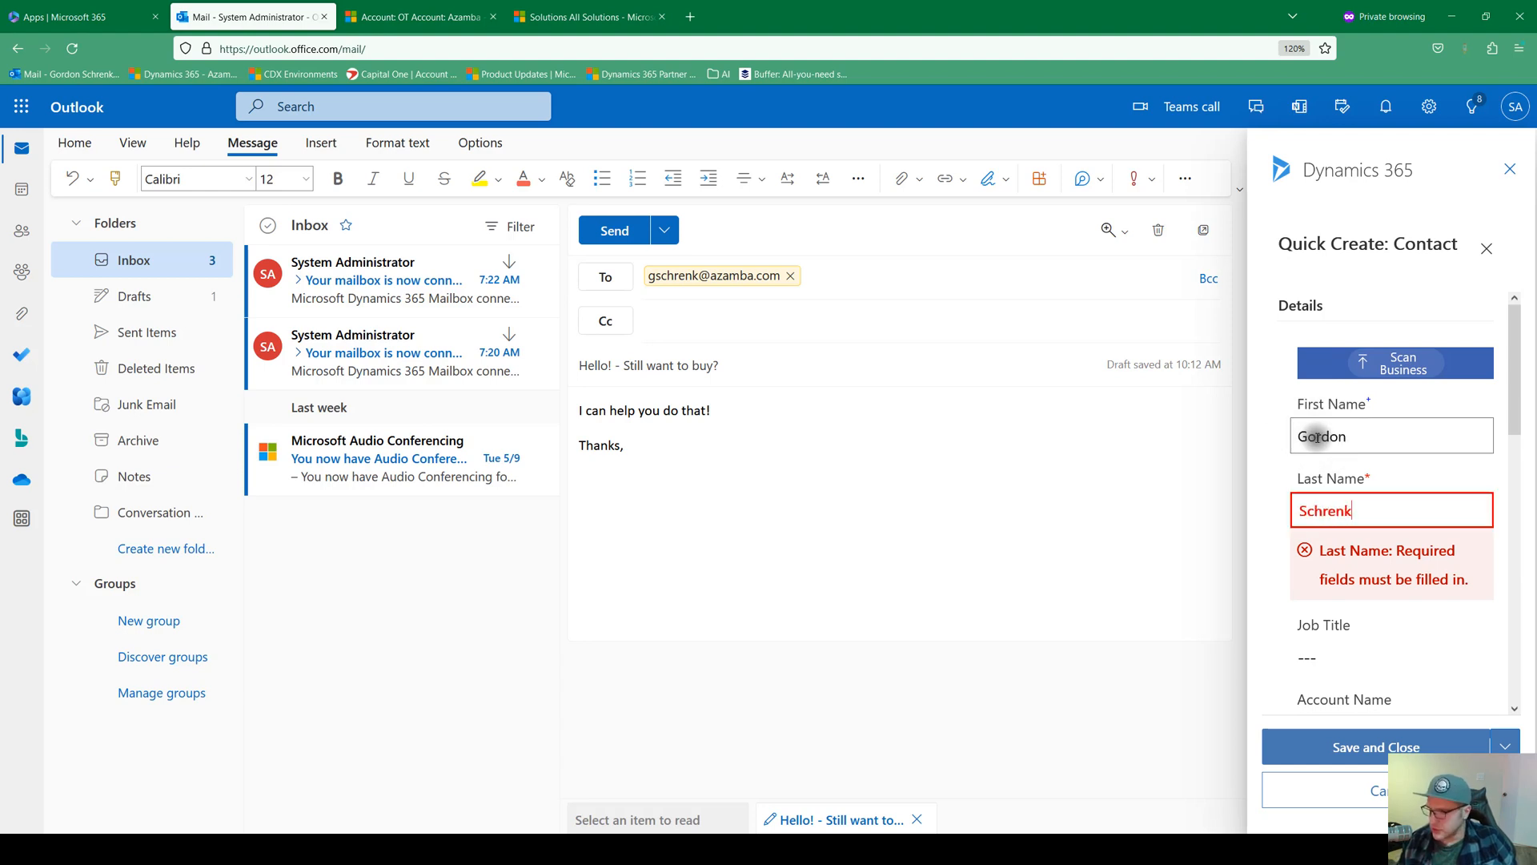
pyautogui.scroll(-1, 1325, 489)
pyautogui.press('Tab')
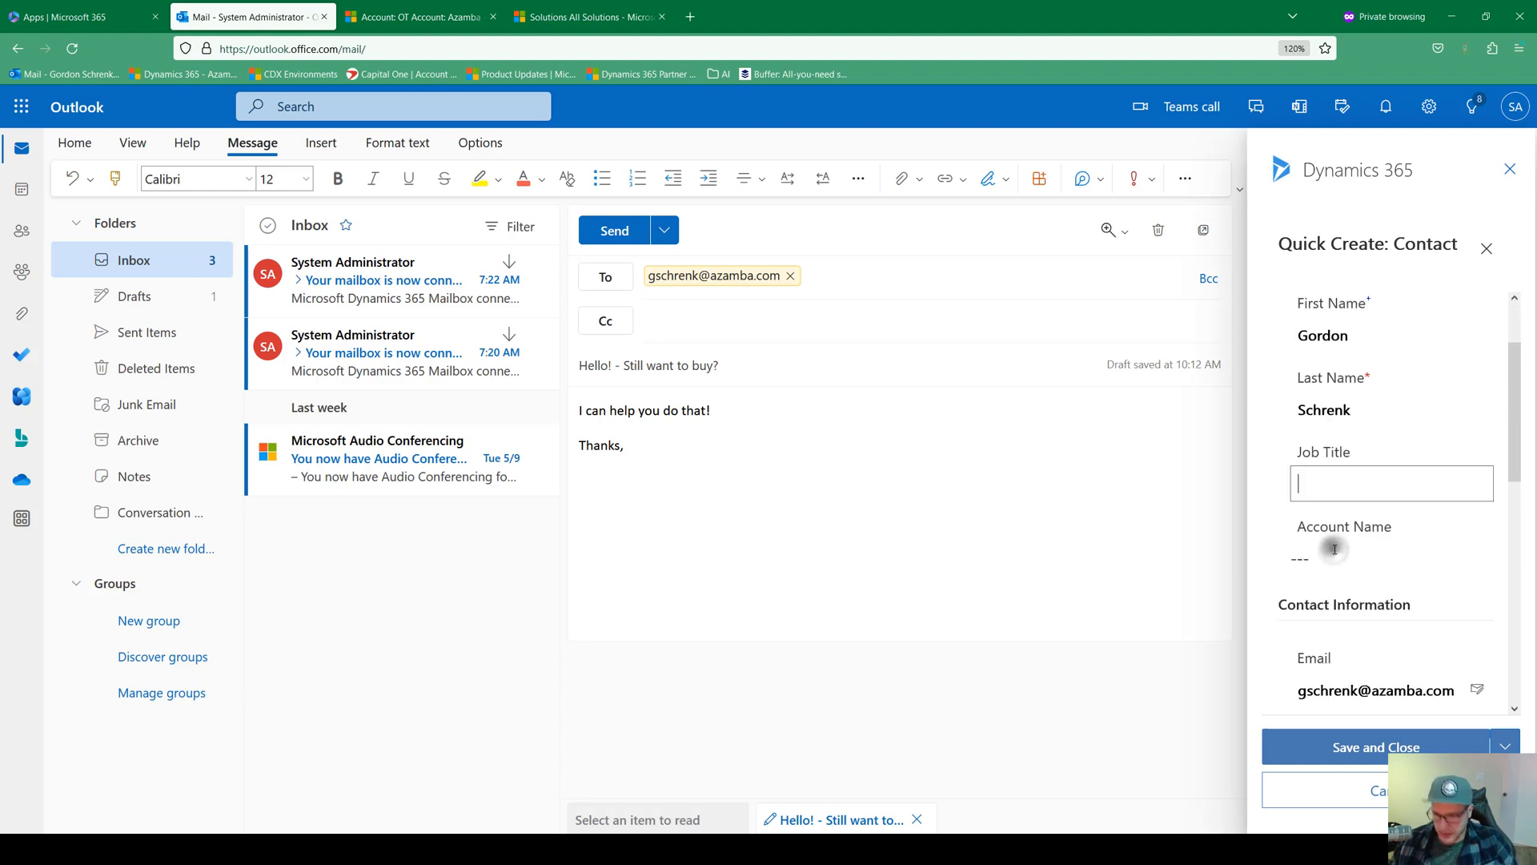
pyautogui.write('Manager')
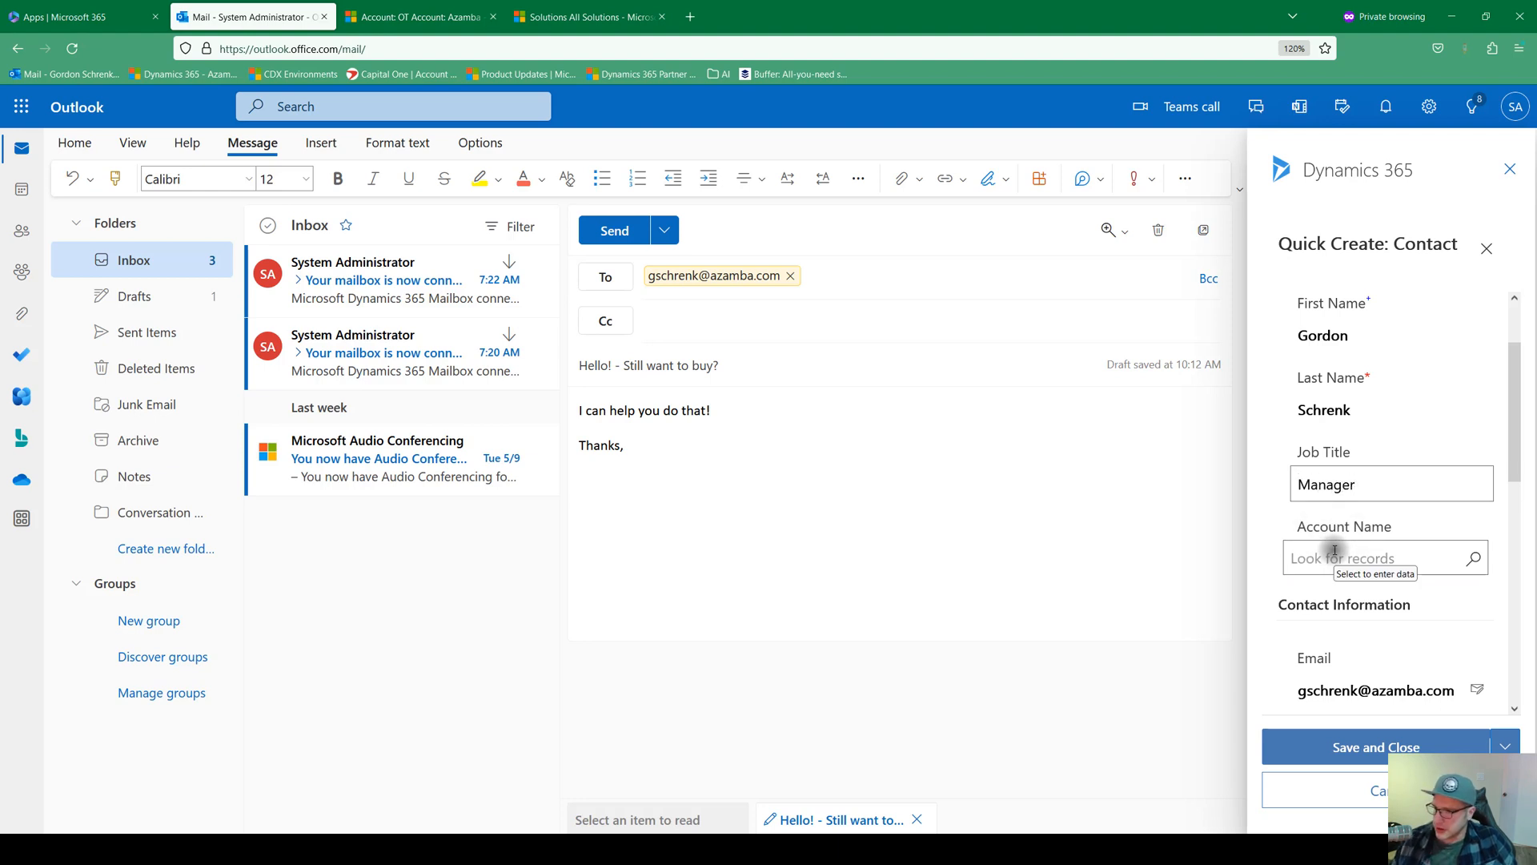
# Set the new contact's Account Name to the existing Azamba account and review the remaining Quick Create fields.
pyautogui.click(1335, 552)
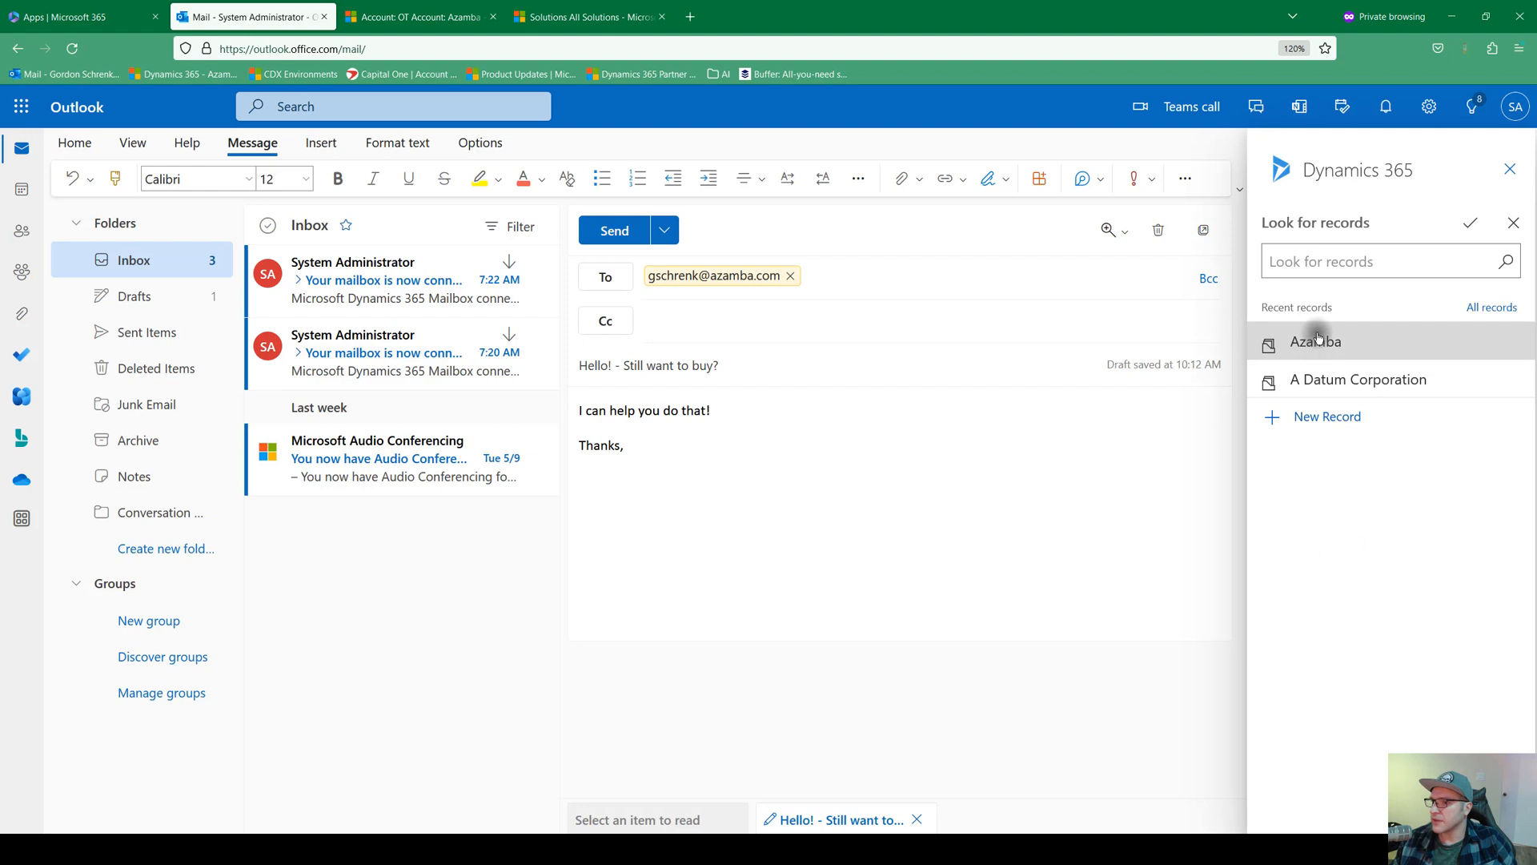
pyautogui.click(1317, 344)
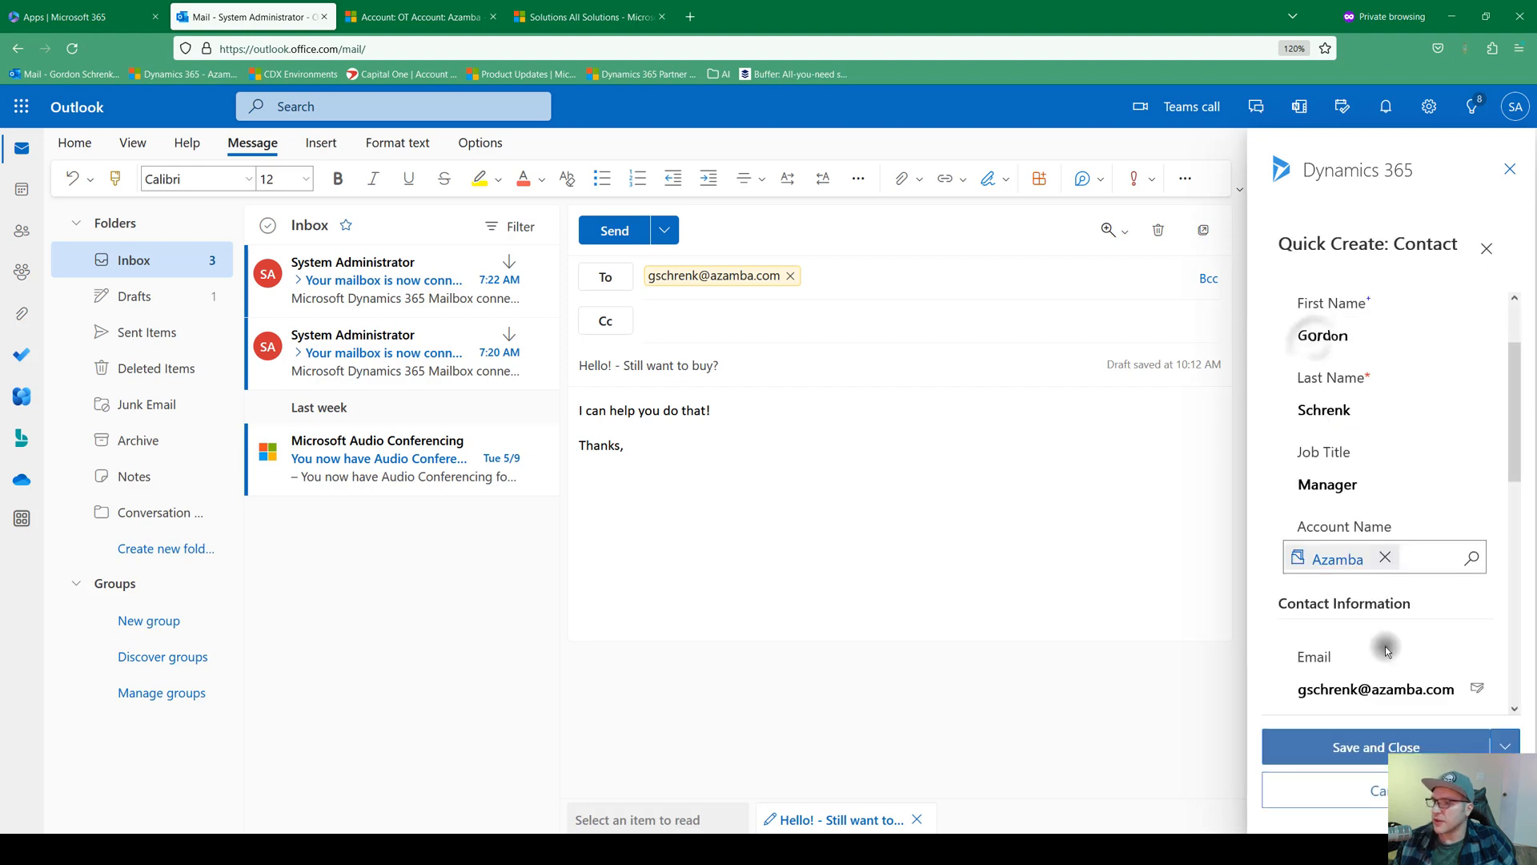
pyautogui.scroll(-5, 1393, 619)
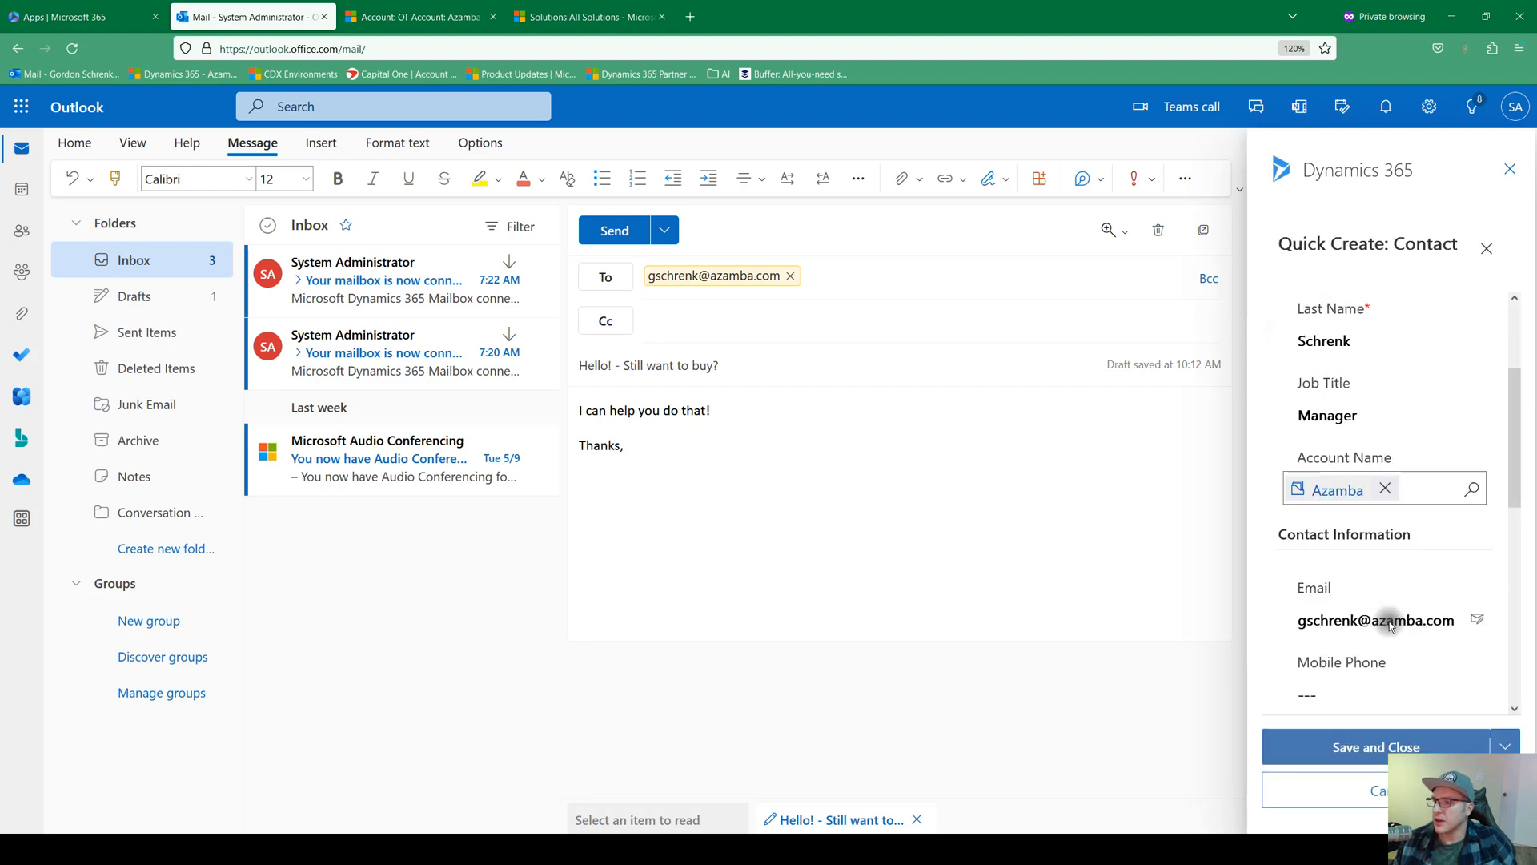
pyautogui.scroll(6, 1390, 621)
pyautogui.scroll(-7, 1390, 621)
pyautogui.scroll(5, 1389, 621)
pyautogui.scroll(3, 1390, 622)
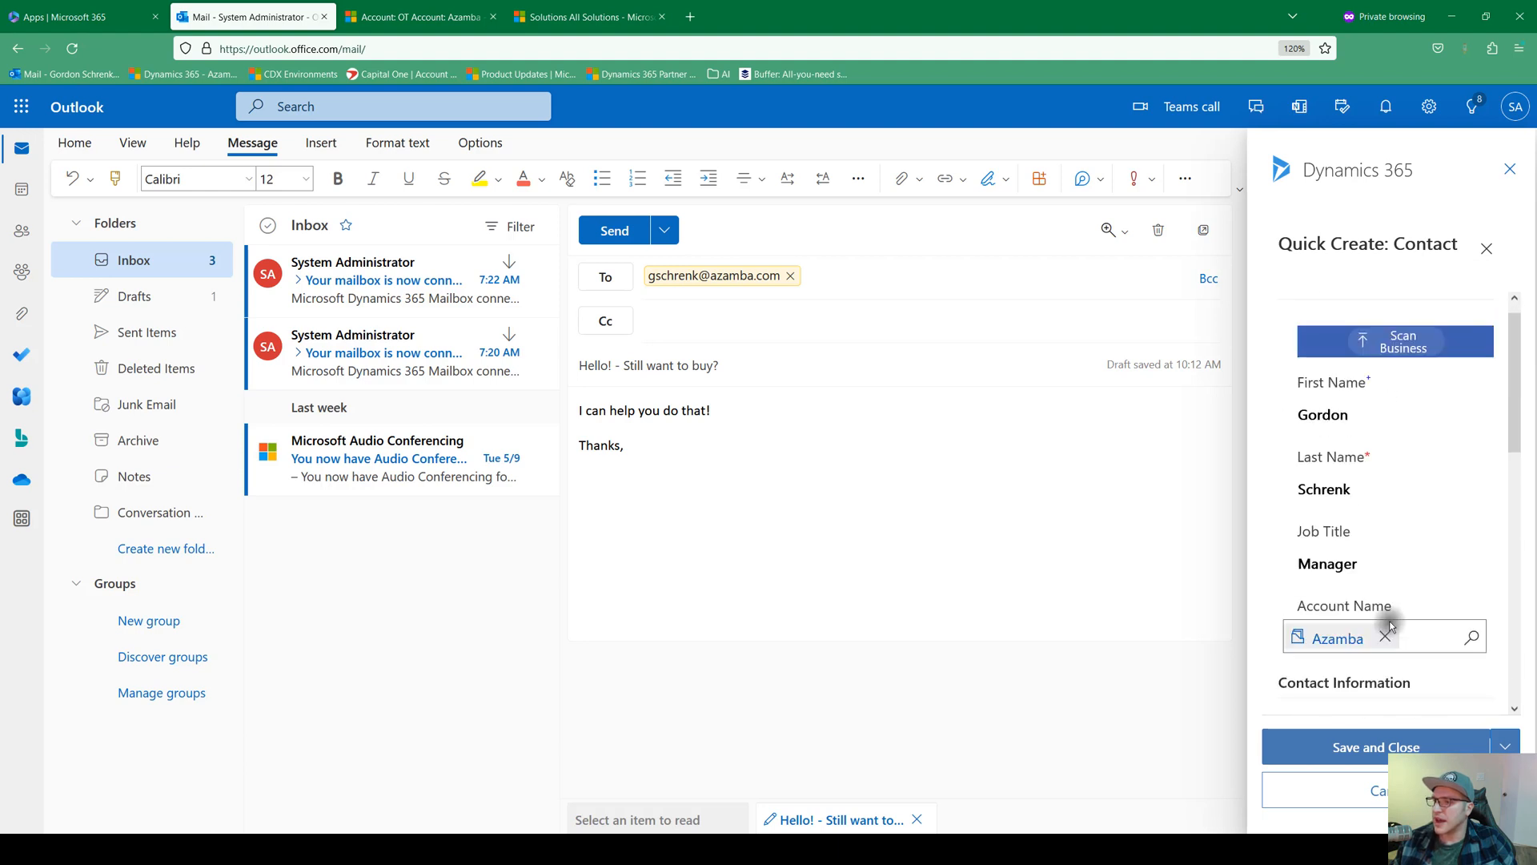
# Save the new contact and open its linked Azamba account in the Dynamics 365 add-in.
pyautogui.click(1384, 738)
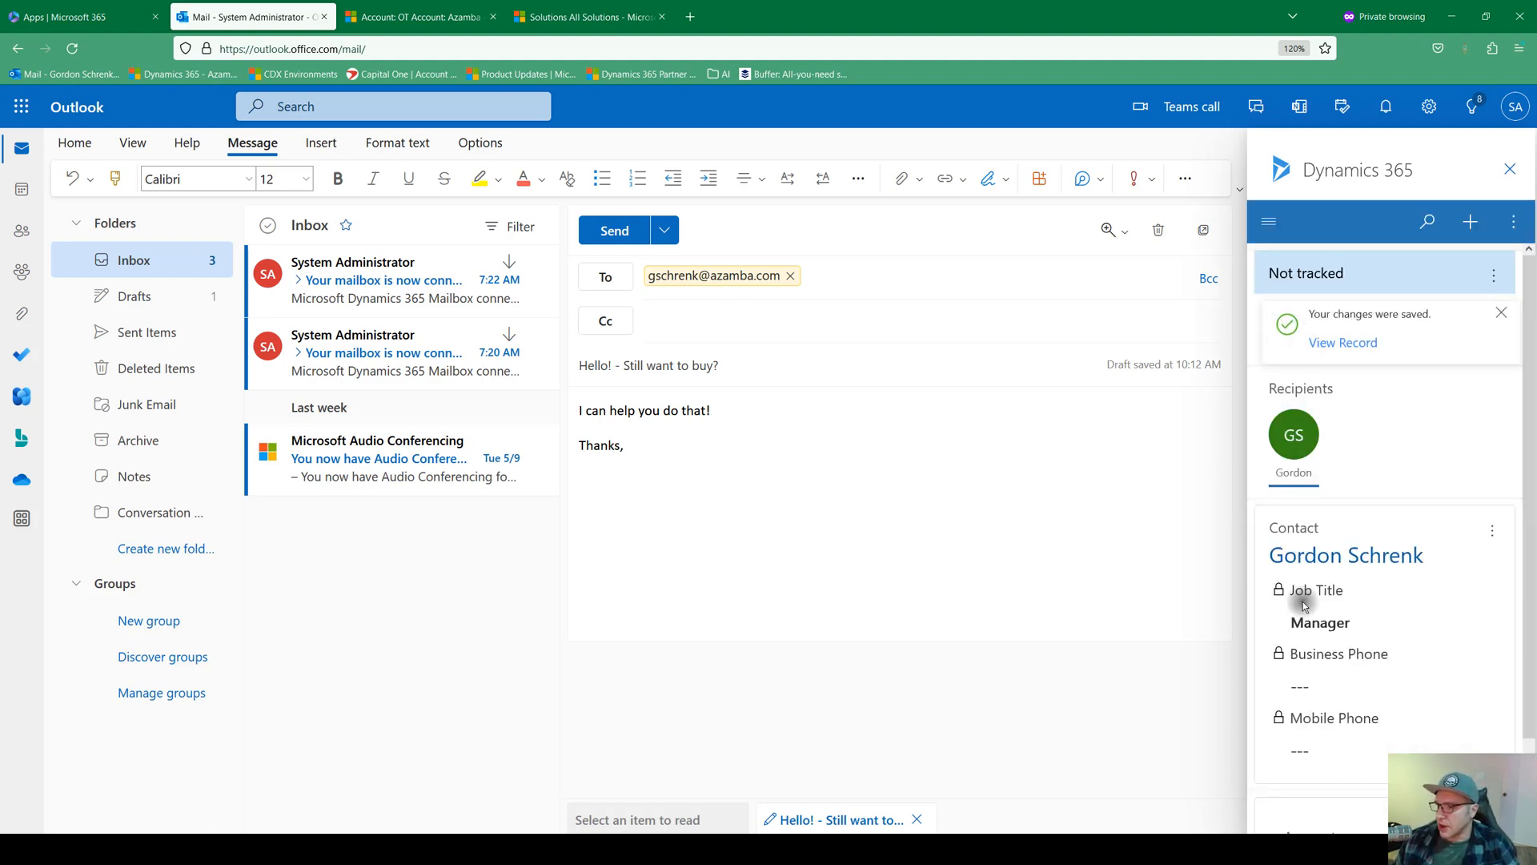
pyautogui.scroll(-2, 1345, 592)
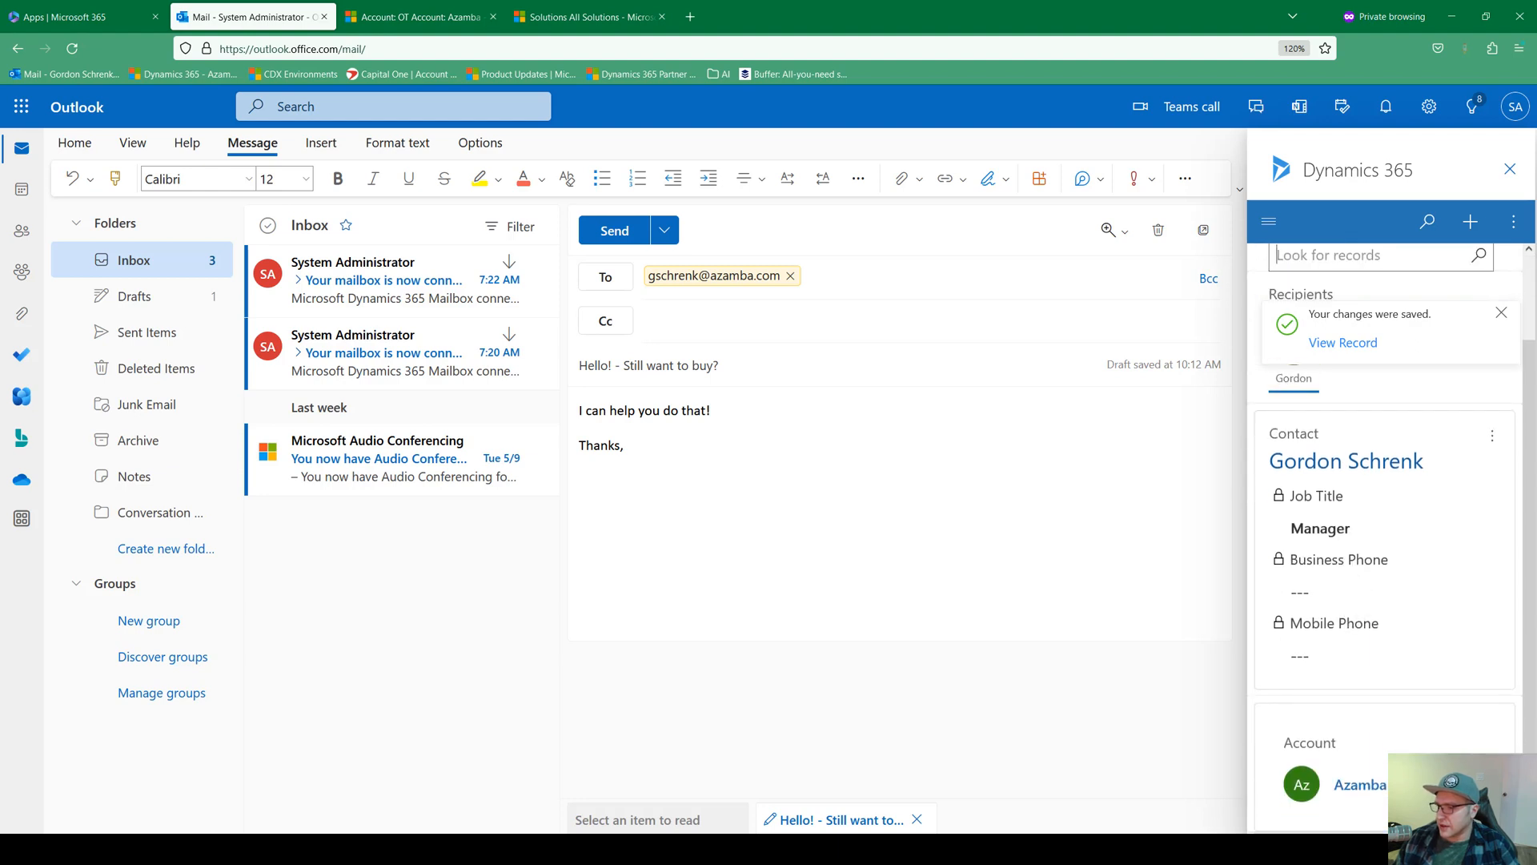
pyautogui.click(1364, 787)
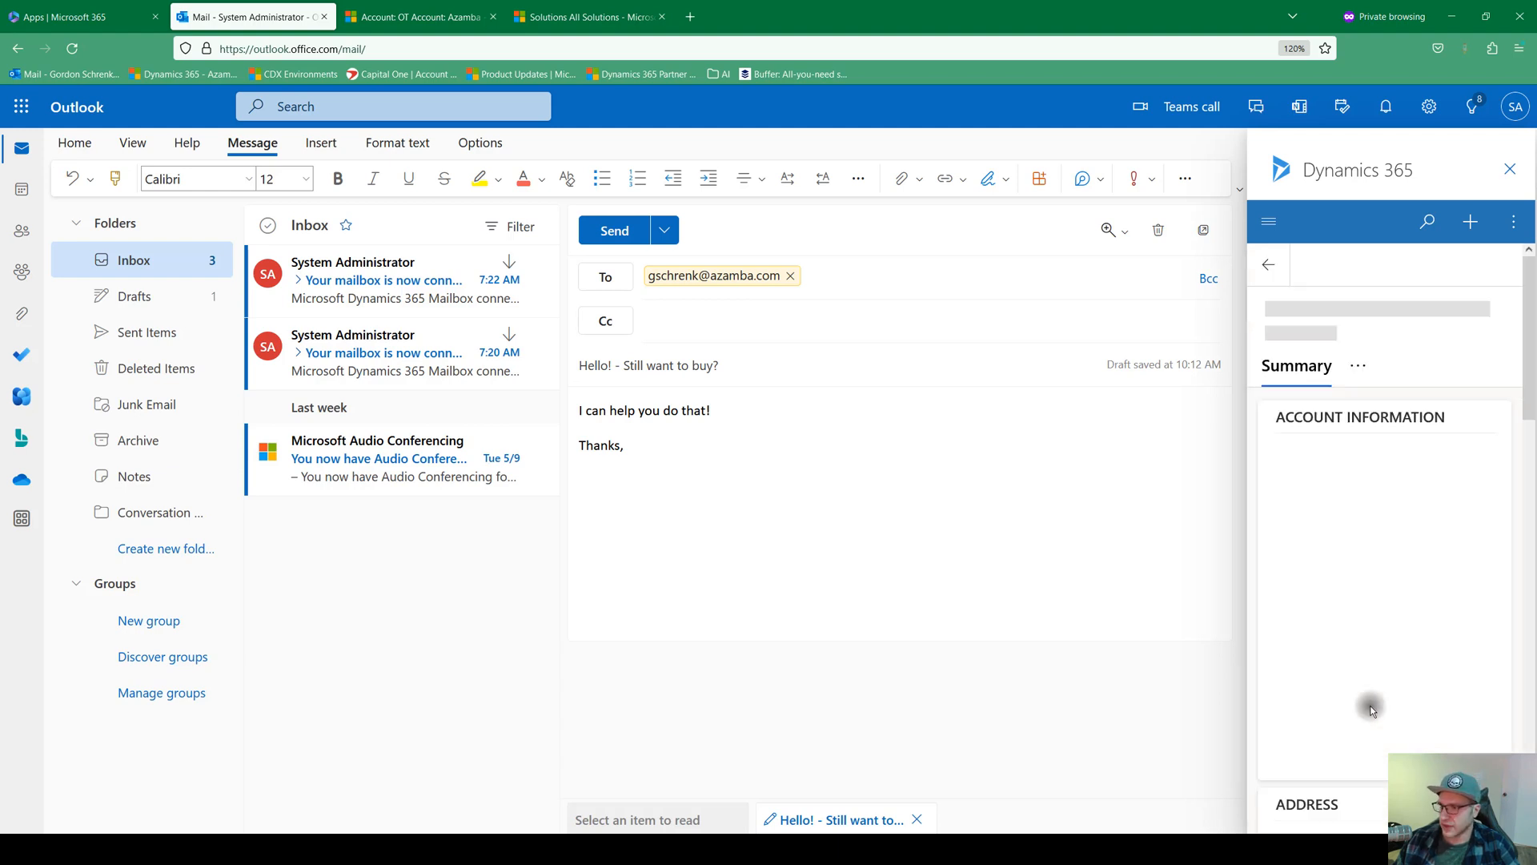
# Review the Azamba account's information and timeline, and open the related opportunity for 6 orders of Product SKU JJ202 from there.
pyautogui.scroll(-5, 1393, 448)
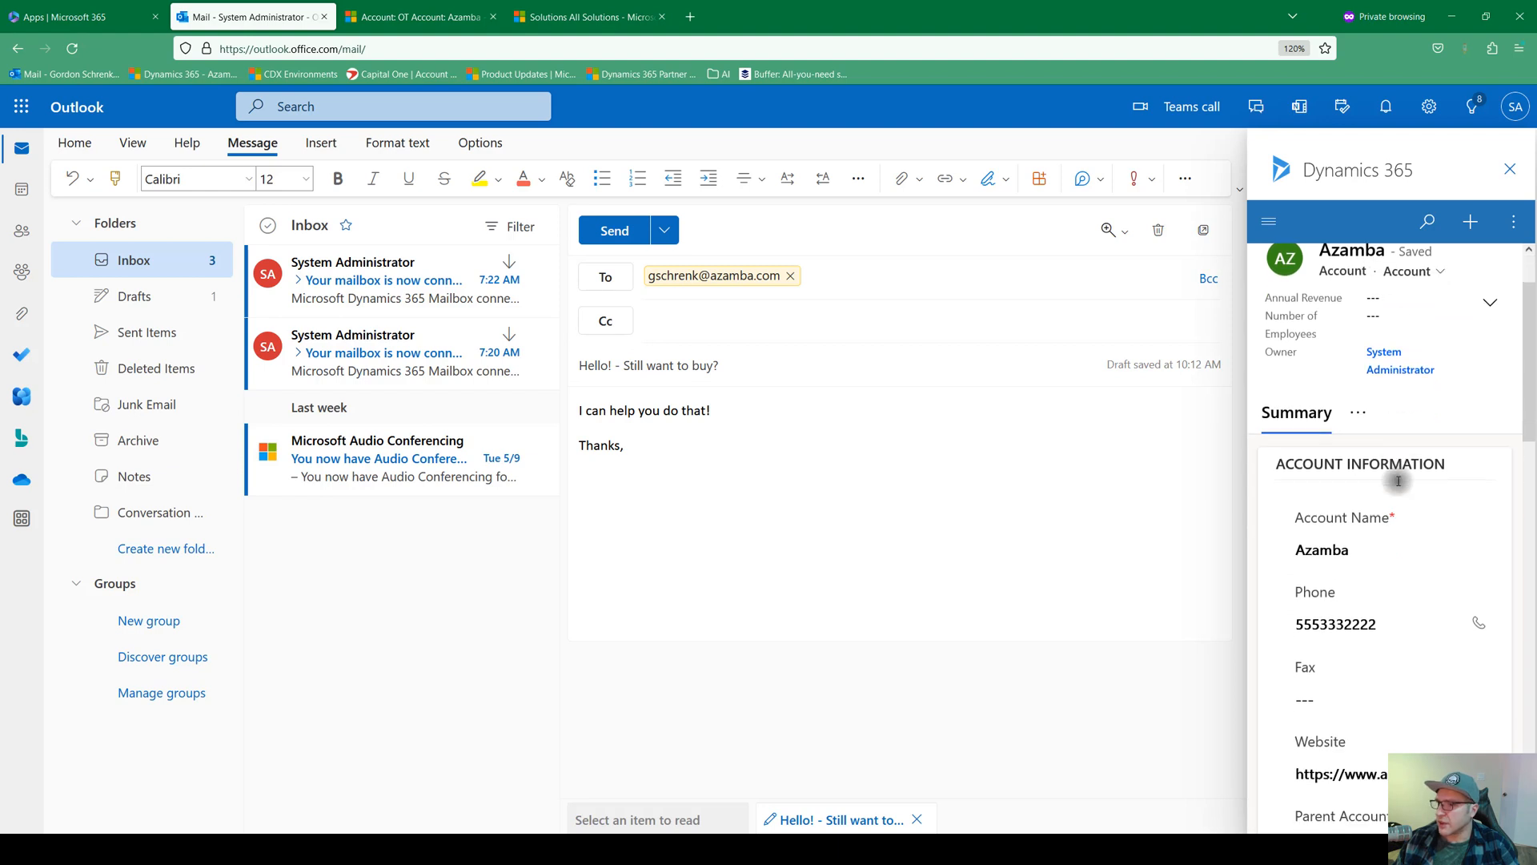
pyautogui.scroll(3, 1353, 360)
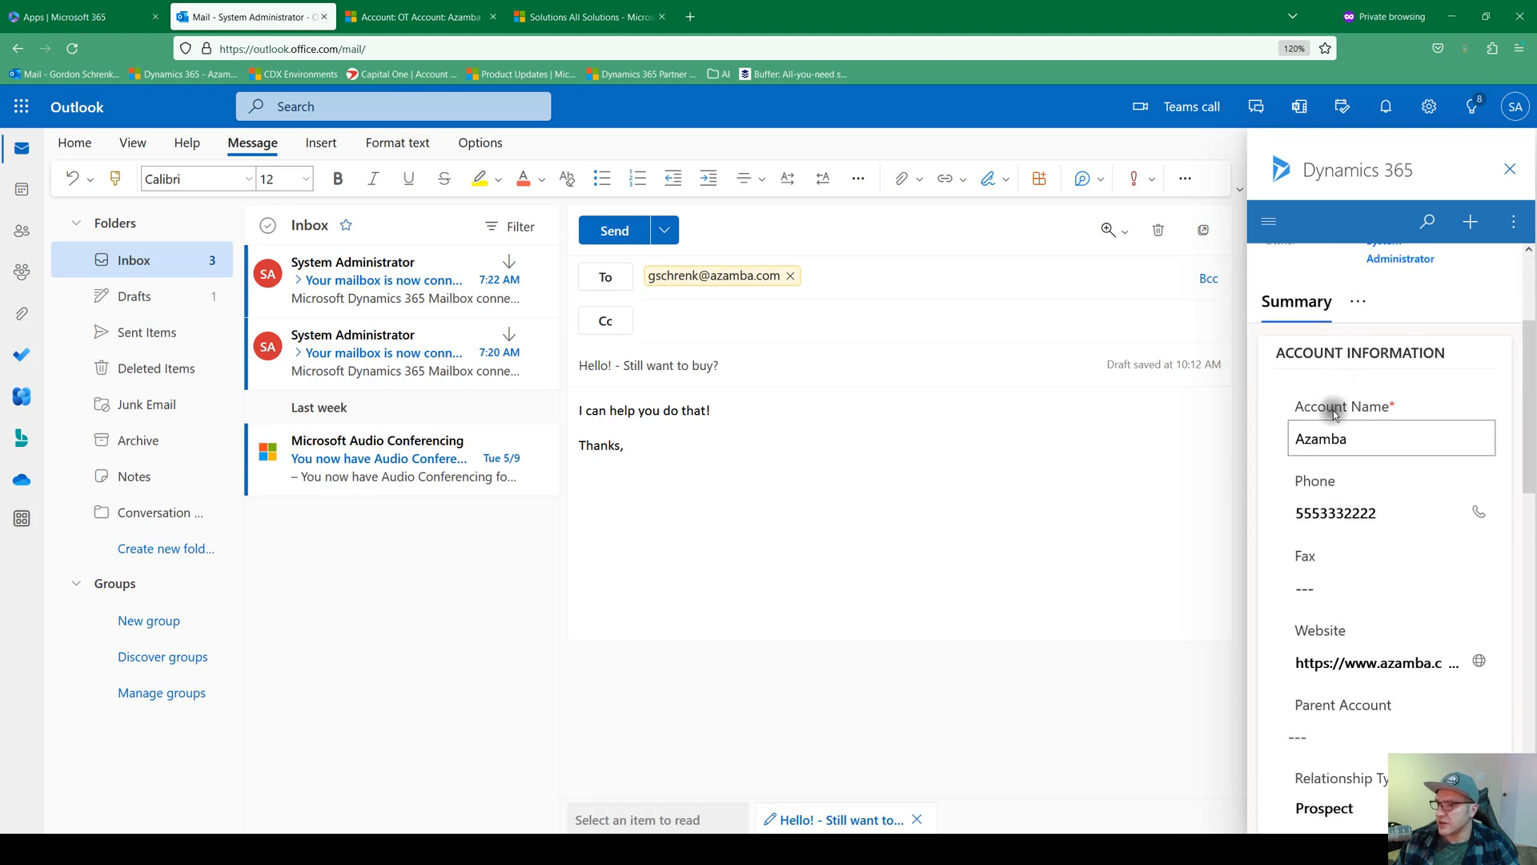
pyautogui.scroll(-2, 1353, 481)
pyautogui.scroll(-10, 1359, 545)
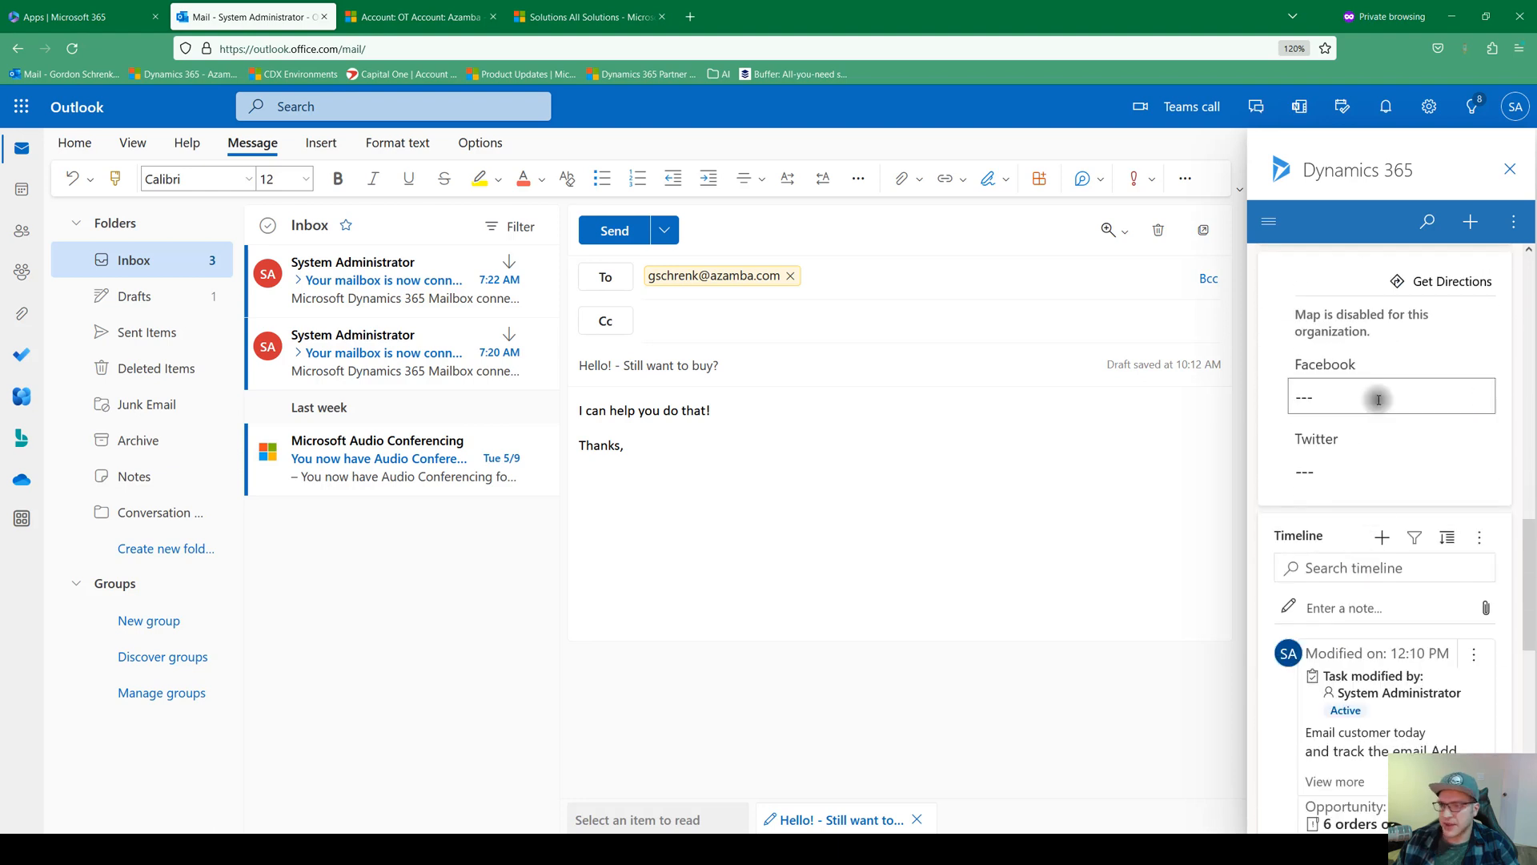
pyautogui.scroll(-4, 1366, 424)
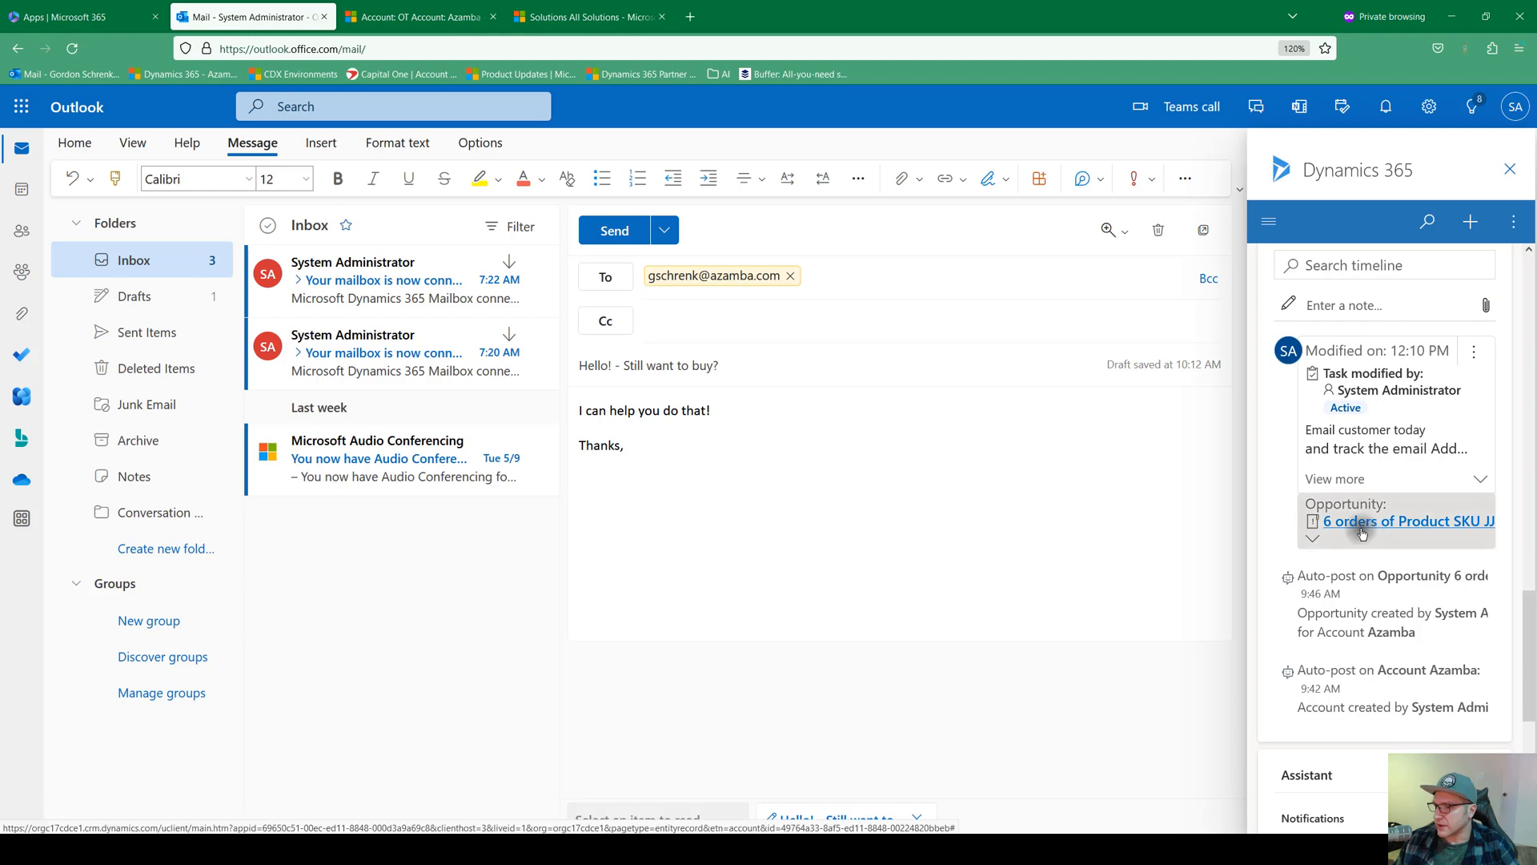
pyautogui.click(1378, 524)
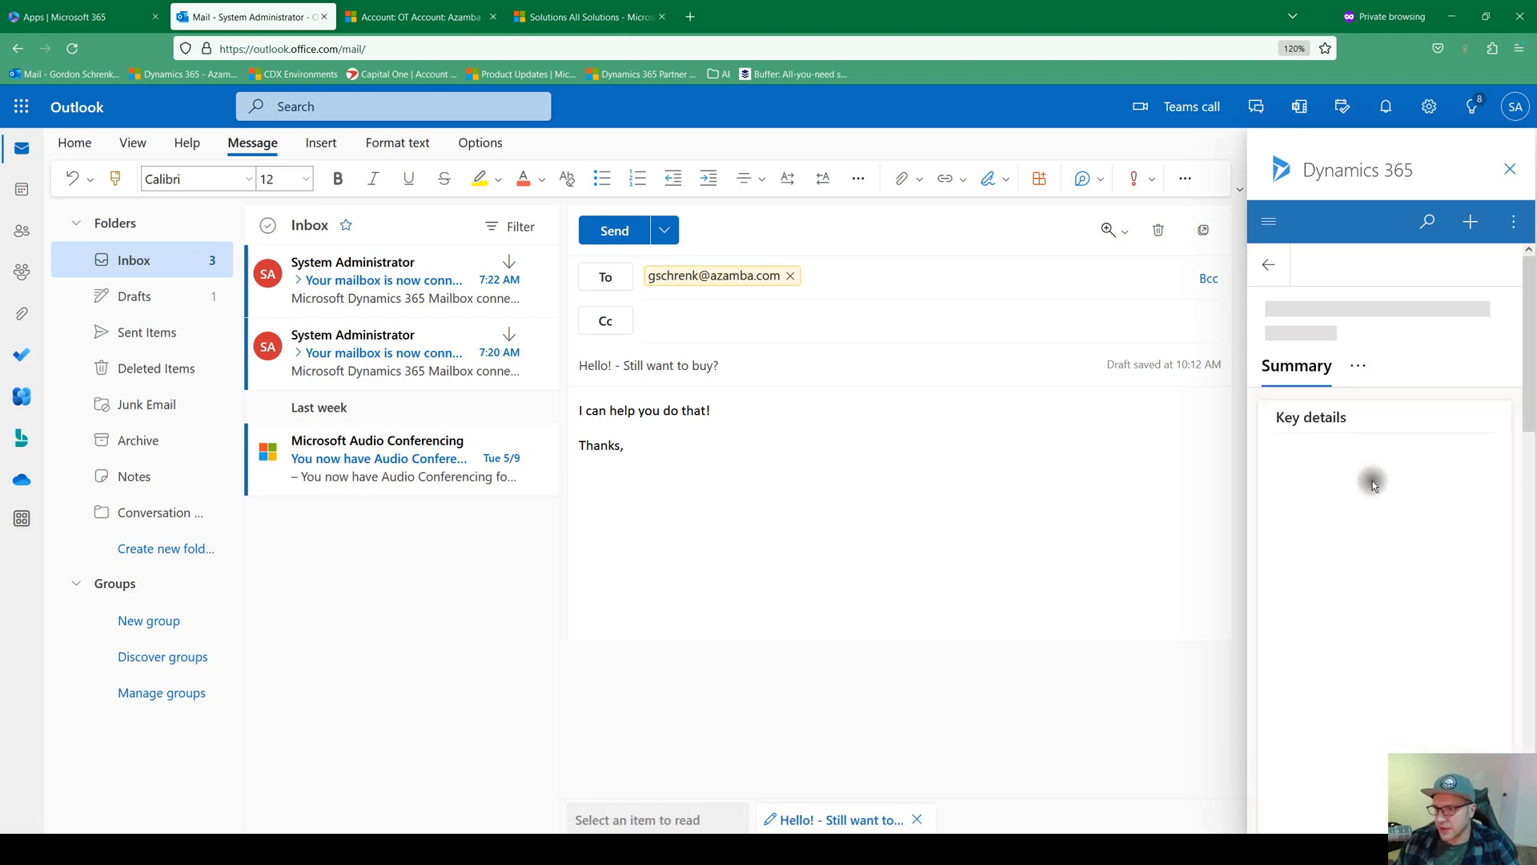
# Copy the opportunity's topic into the email body above the closing as "For order: 6 orders of Product SKU JJ202 (sample)".
pyautogui.click(1354, 616)
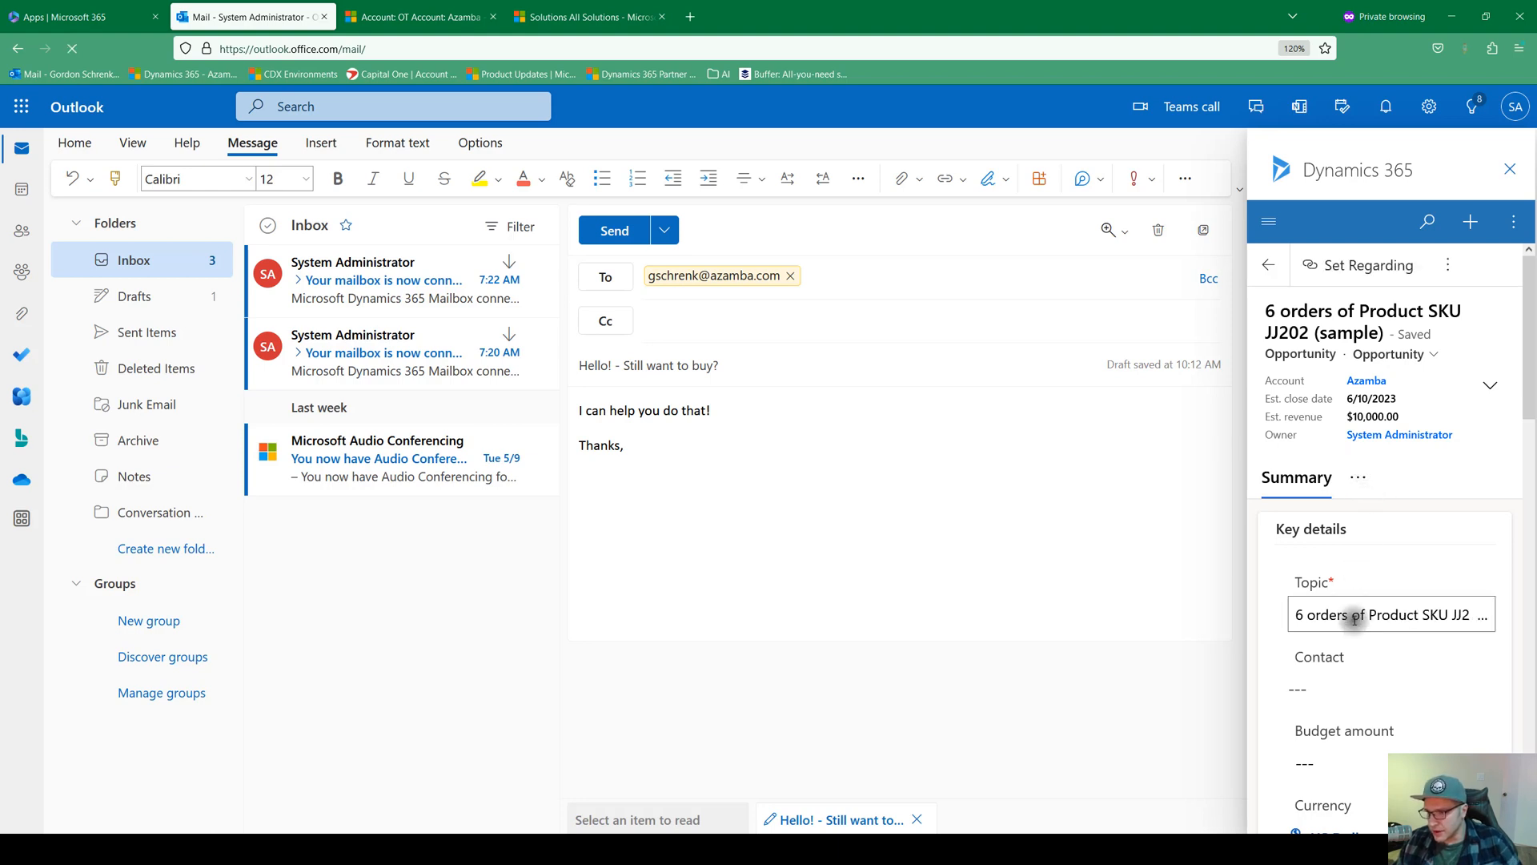
pyautogui.tripleClick(1354, 615)
pyautogui.hotkey('ctrl', 'c')
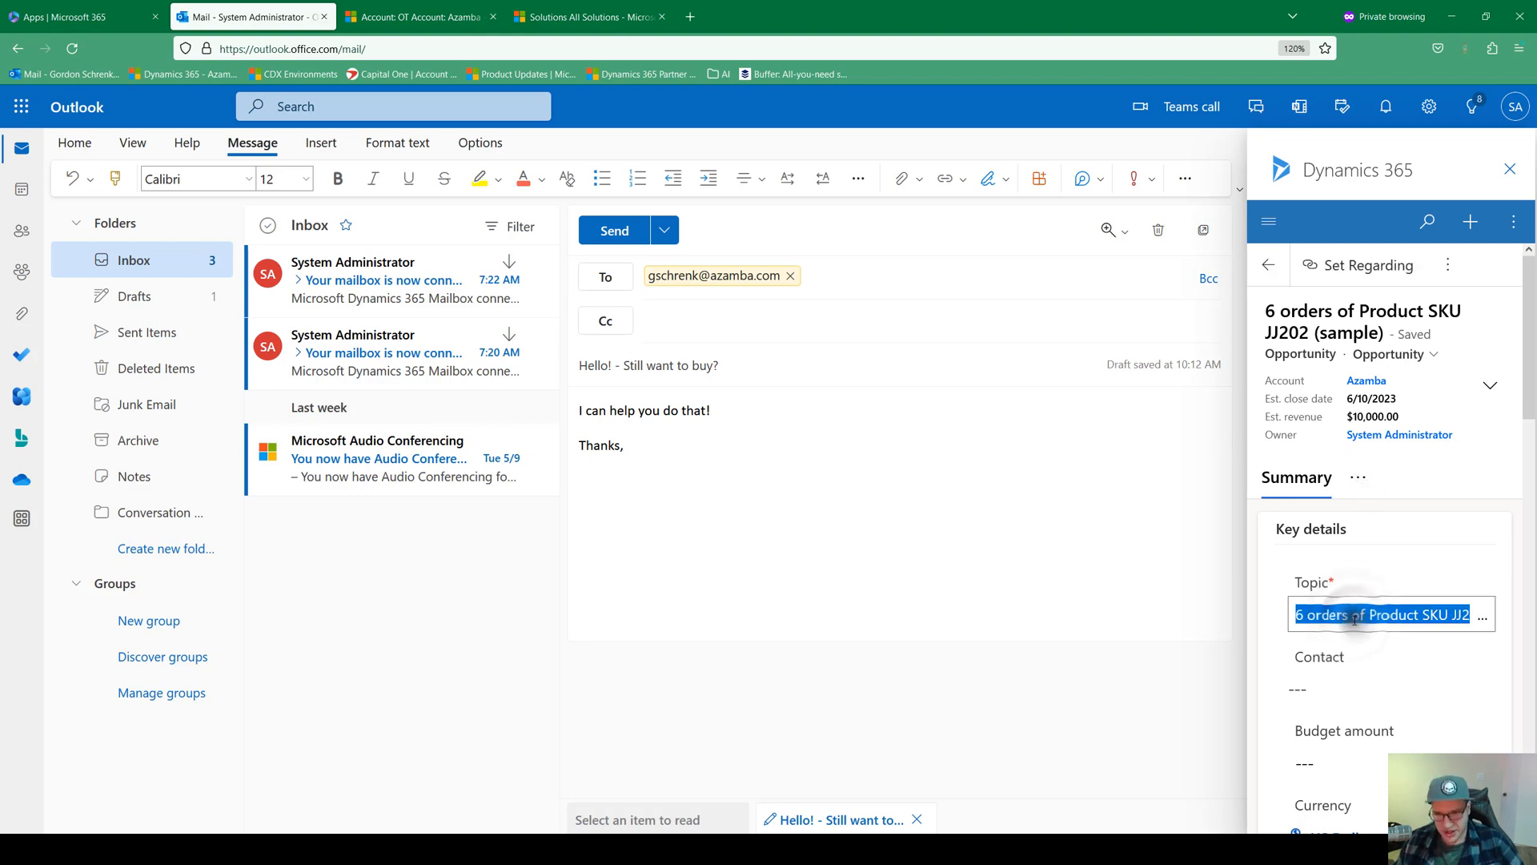
pyautogui.click(728, 407)
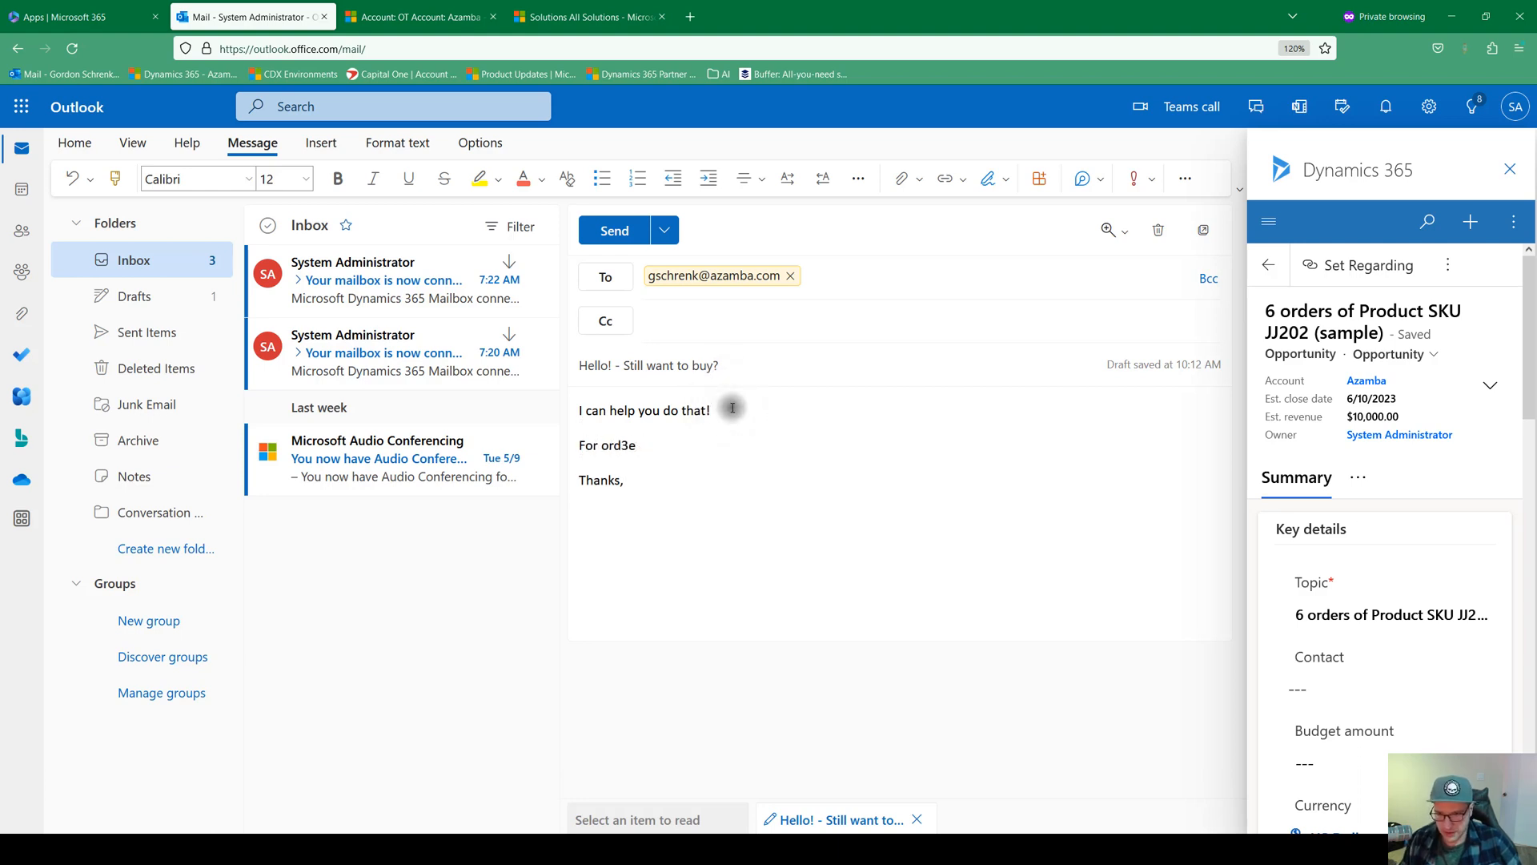
pyautogui.hotkey('ctrl', 'v')
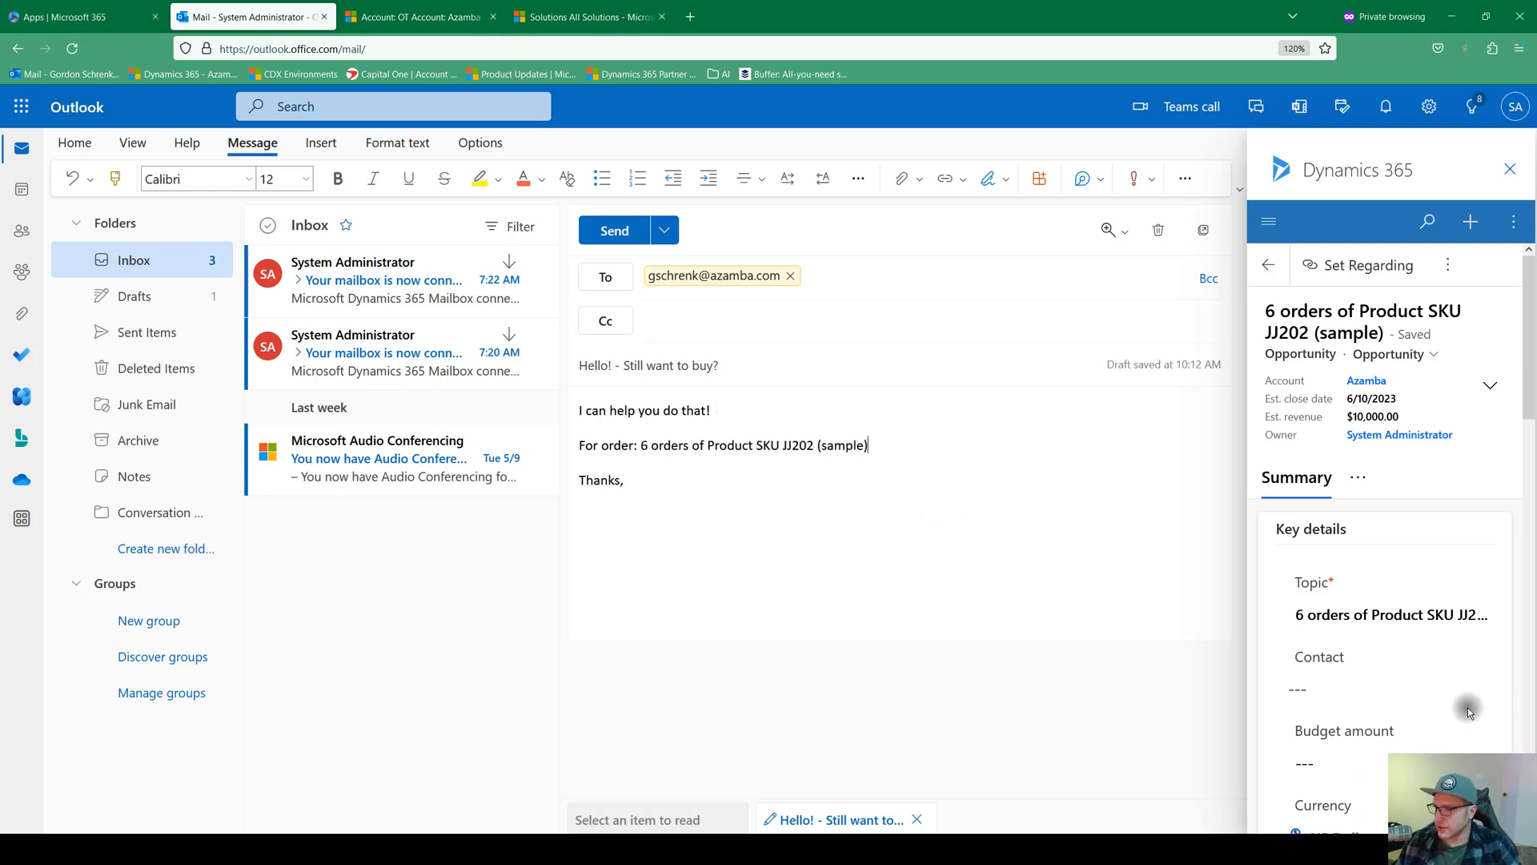
# Set the opportunity's Contact to the newly created contact and look over its other details.
pyautogui.scroll(-3, 1356, 690)
pyautogui.scroll(3, 1325, 512)
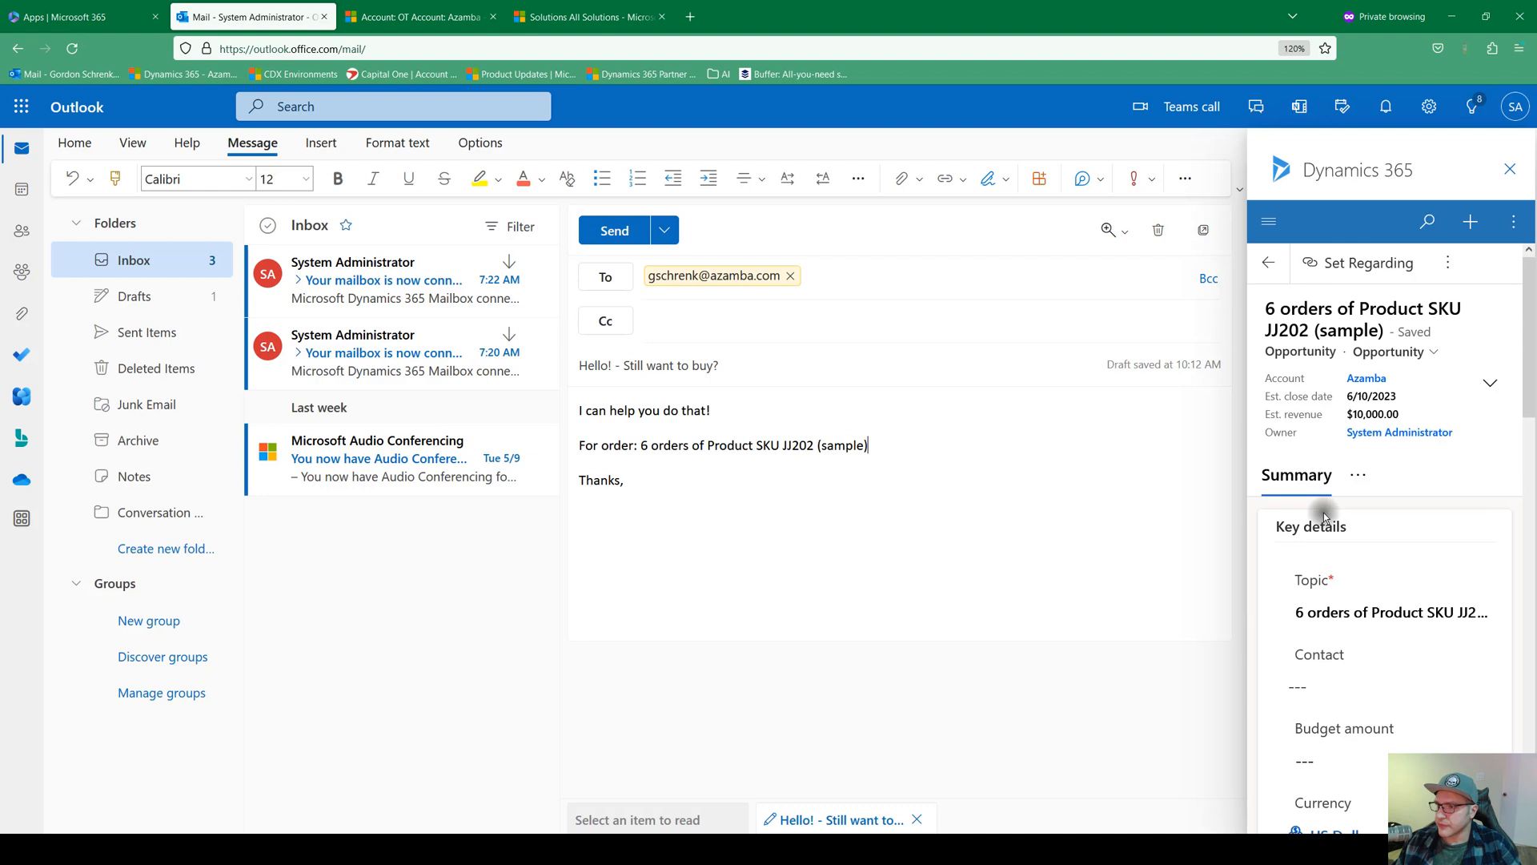
pyautogui.scroll(-1, 1325, 563)
pyautogui.click(1333, 583)
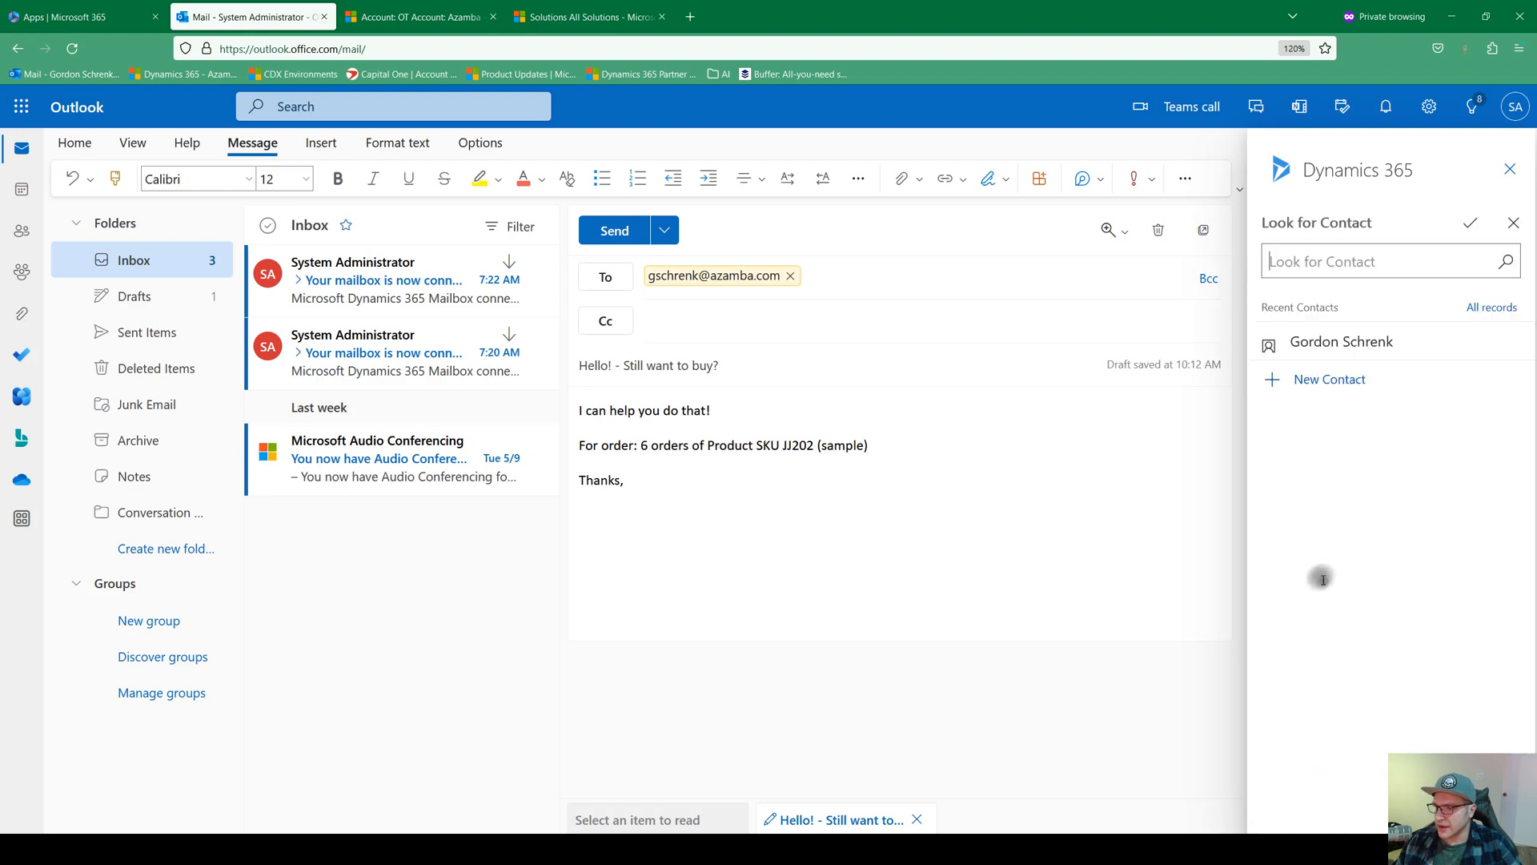
pyautogui.click(1329, 342)
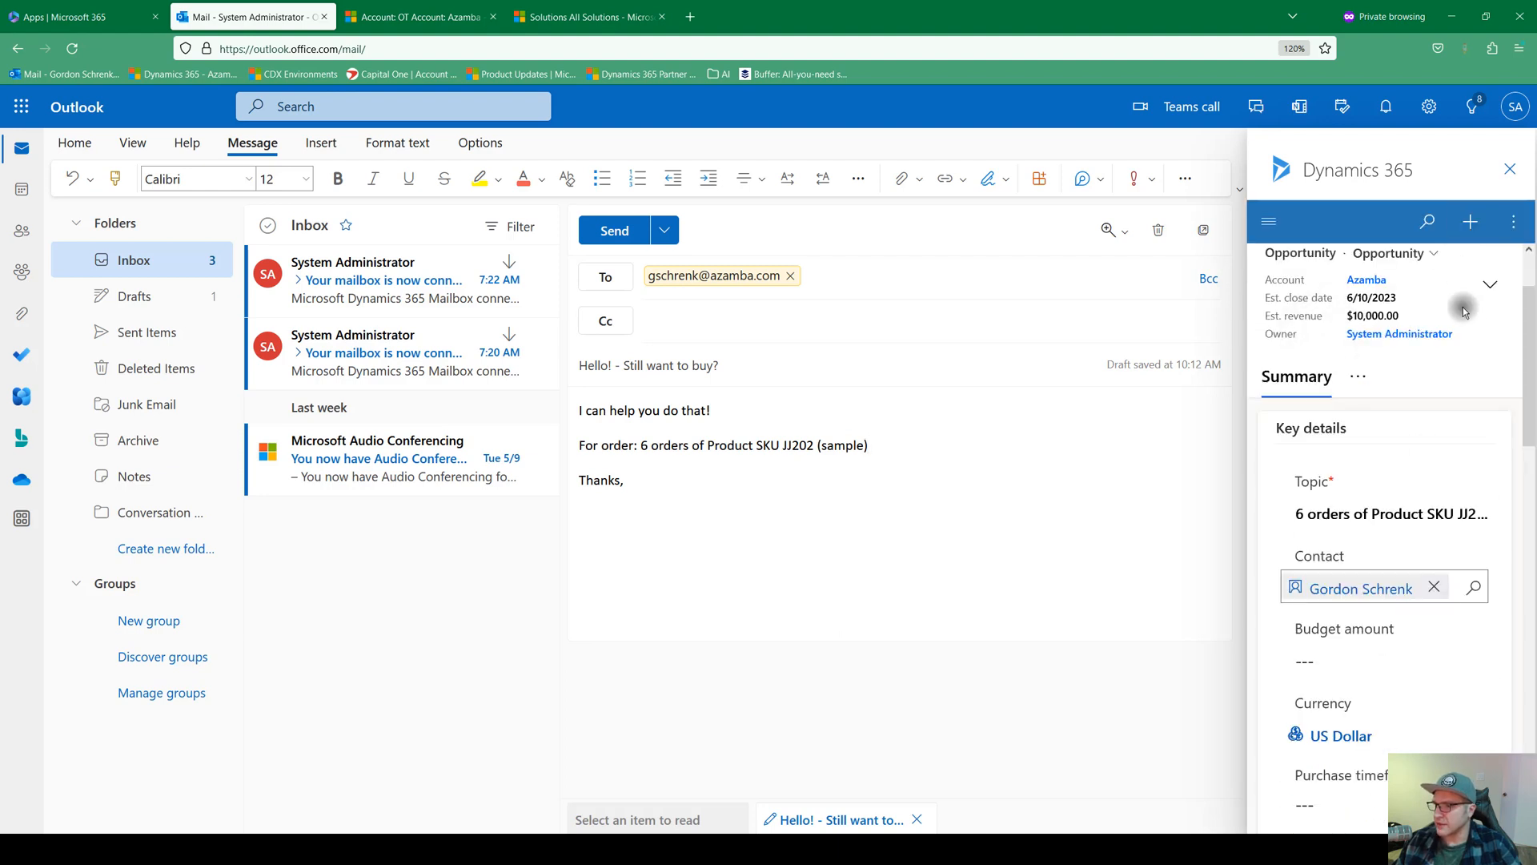
pyautogui.scroll(-5, 1438, 649)
pyautogui.scroll(5, 1437, 649)
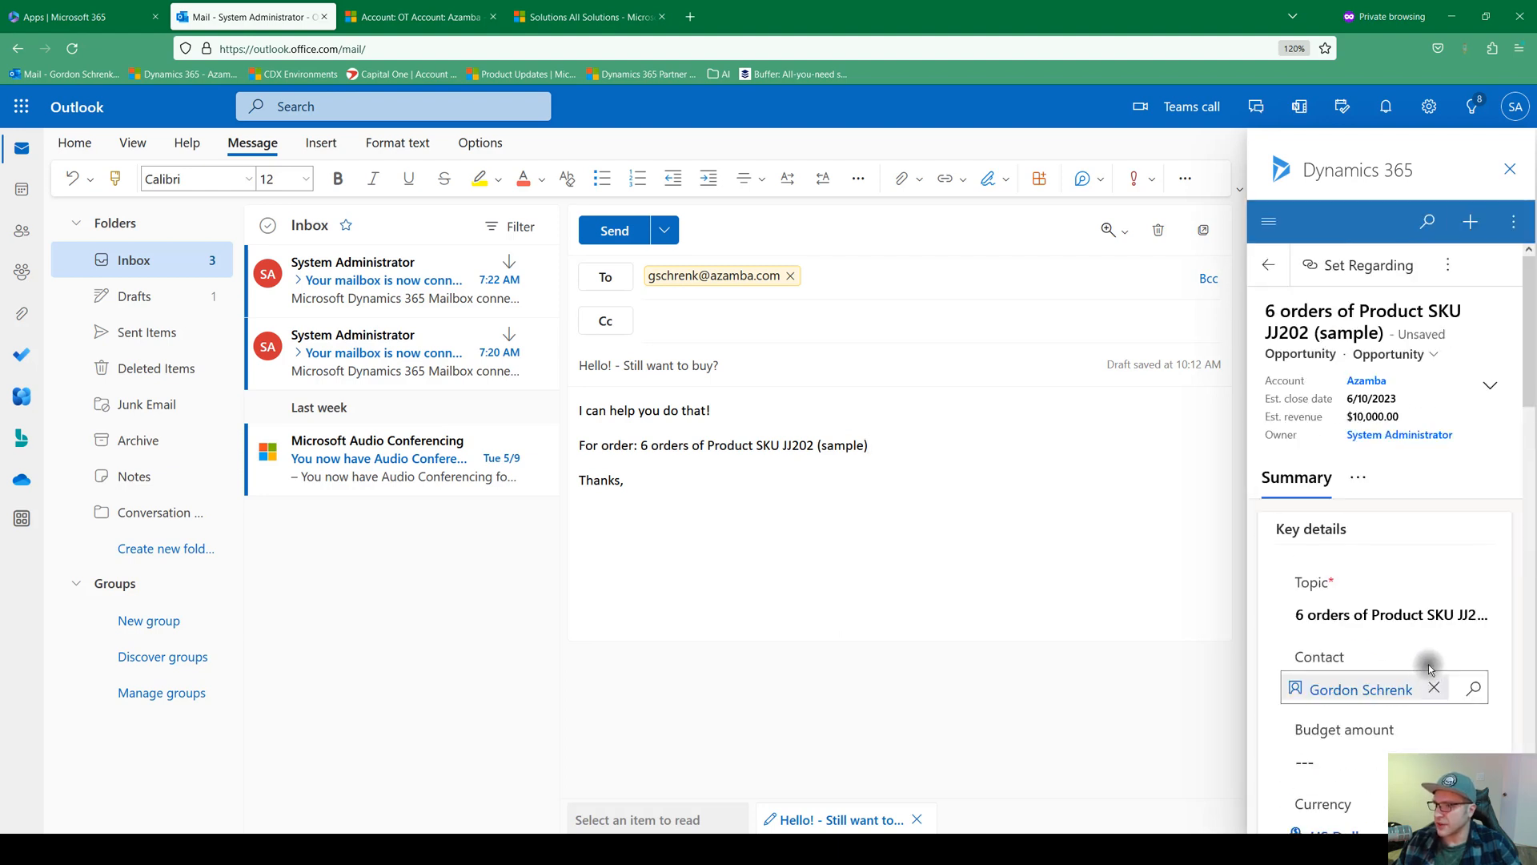
# Track the draft email regarding the opportunity 6 orders of Product SKU JJ202 (sample) and send it.
pyautogui.click(1274, 263)
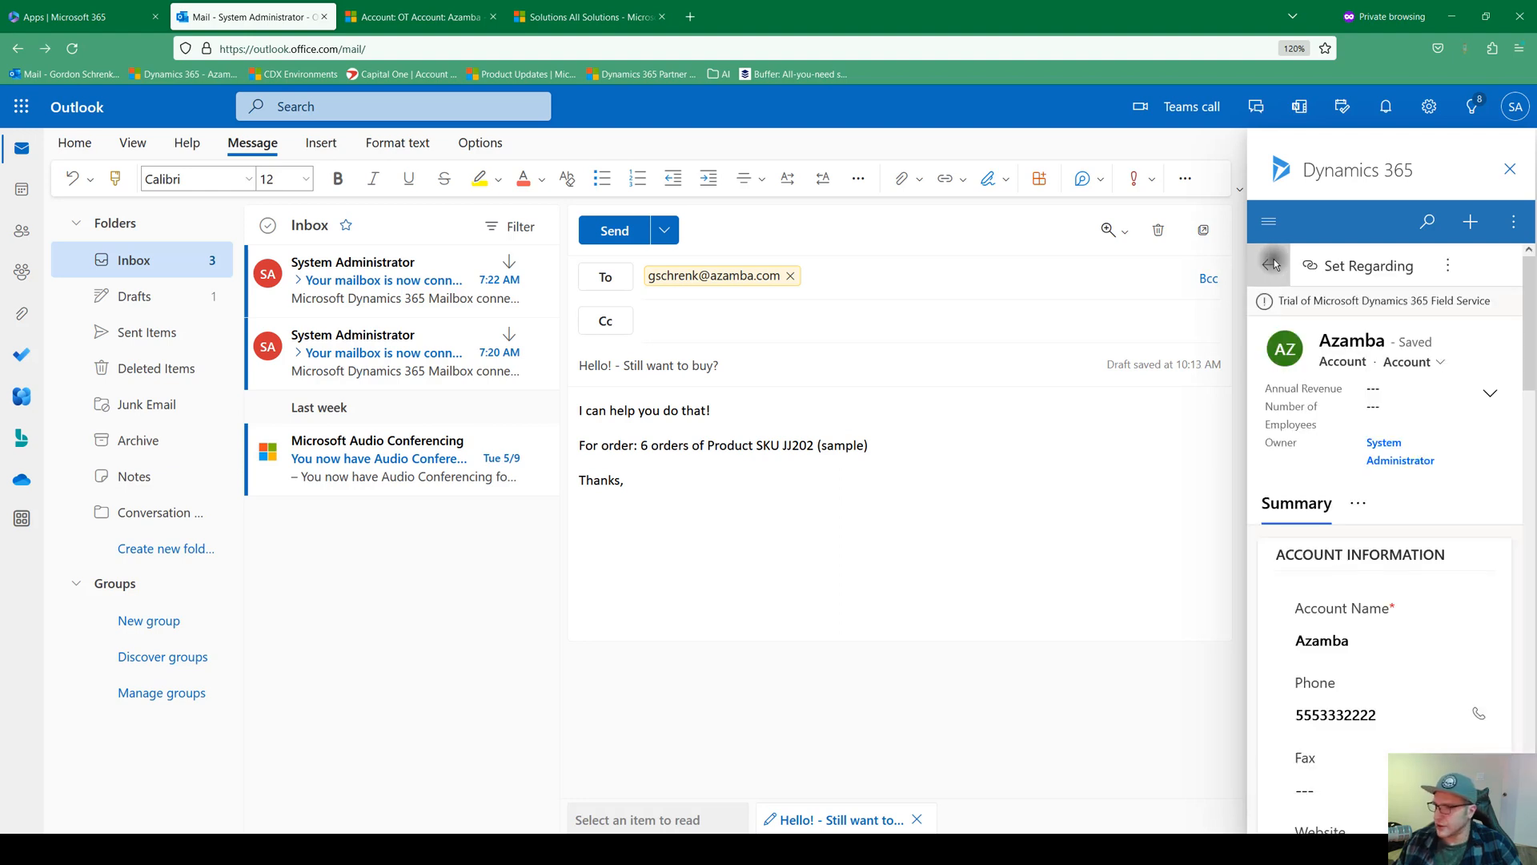
pyautogui.click(1274, 263)
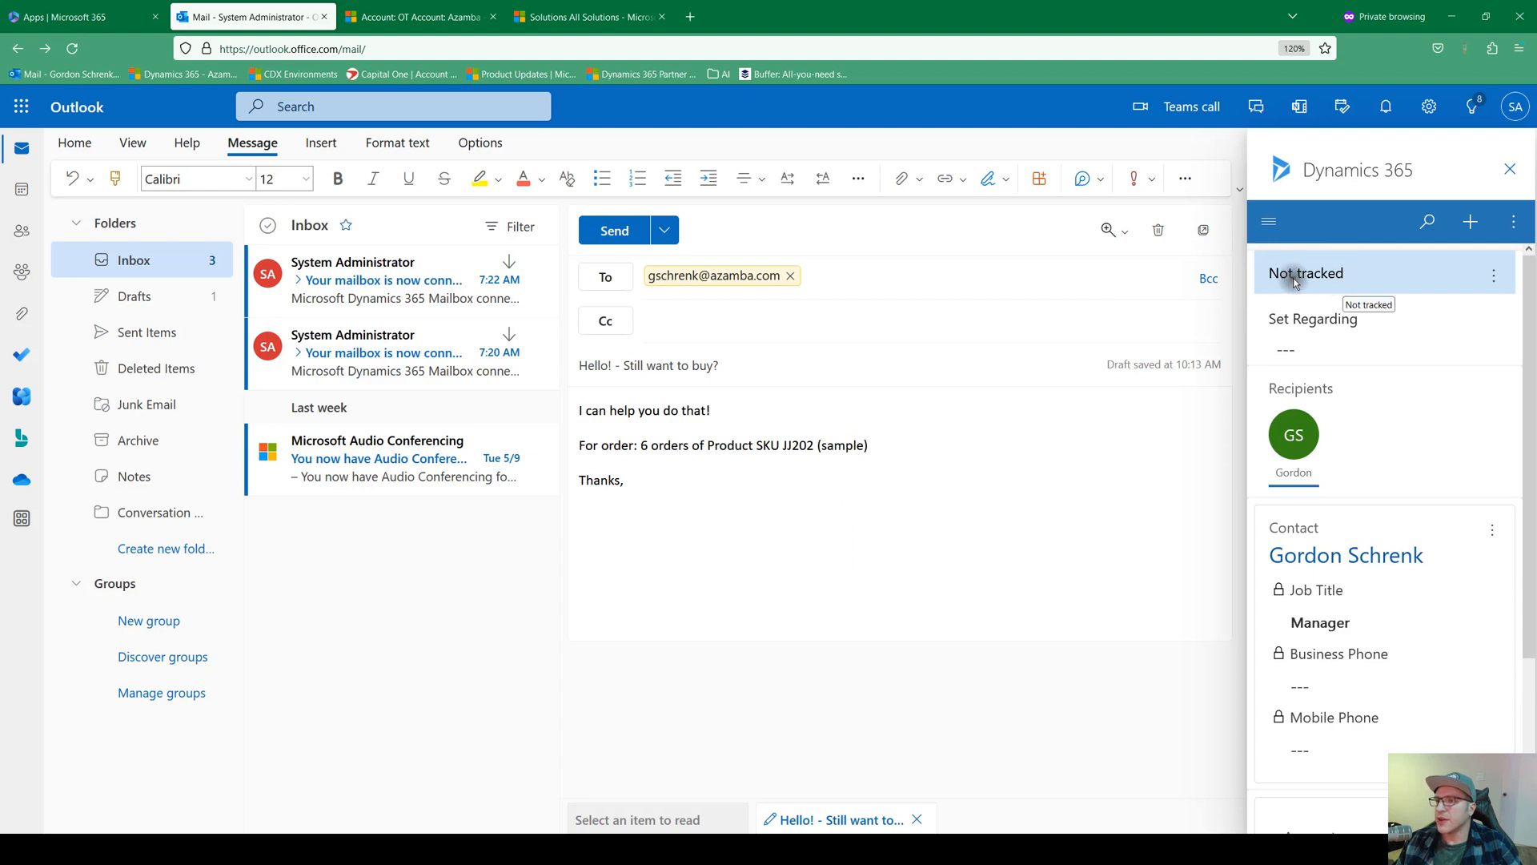
pyautogui.click(1496, 282)
pyautogui.click(1496, 282)
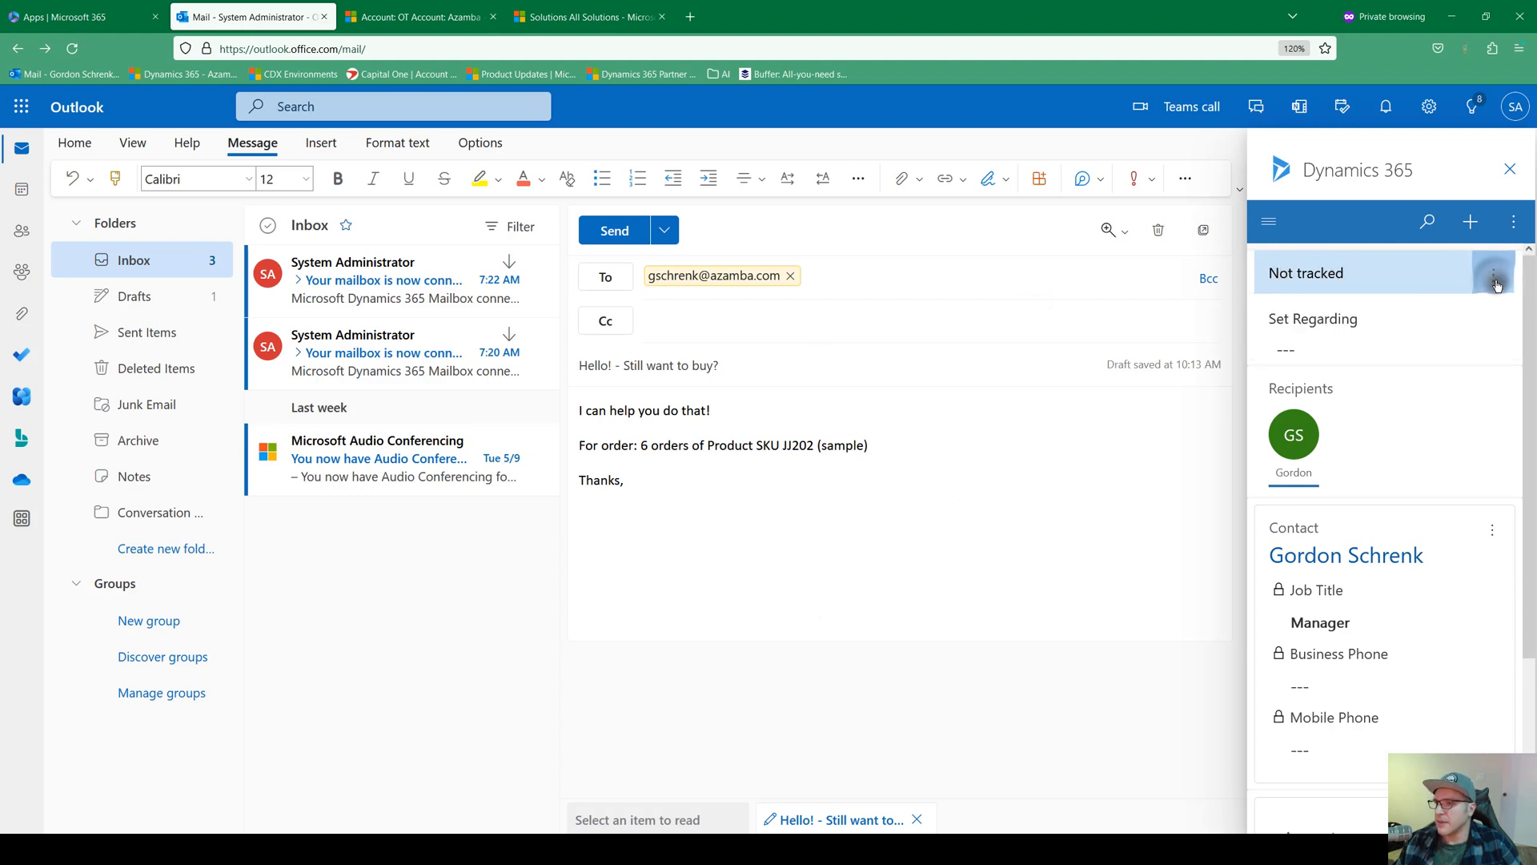
pyautogui.click(1293, 349)
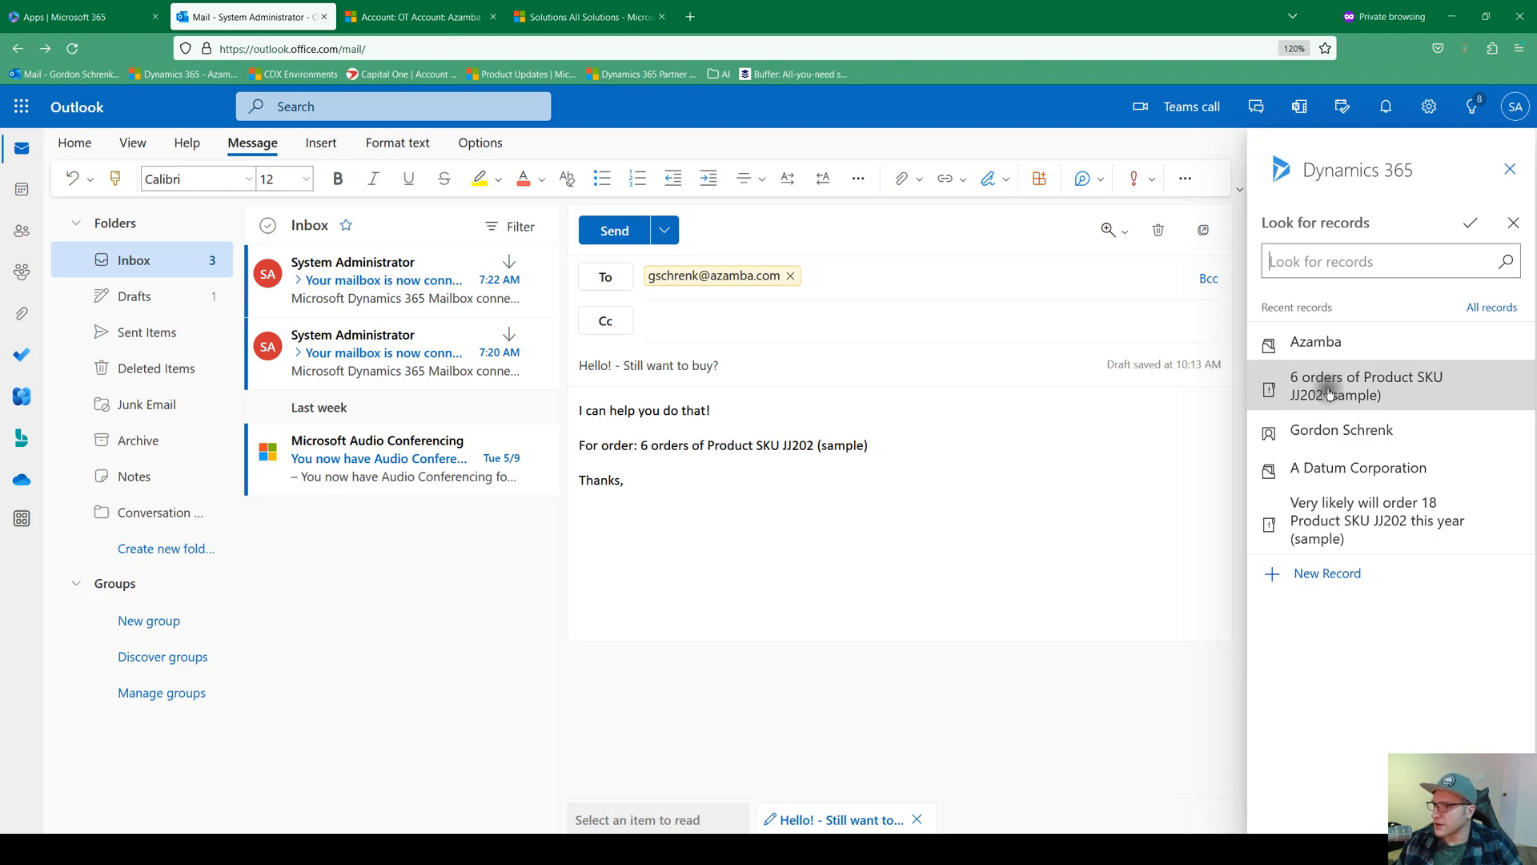
pyautogui.click(1377, 390)
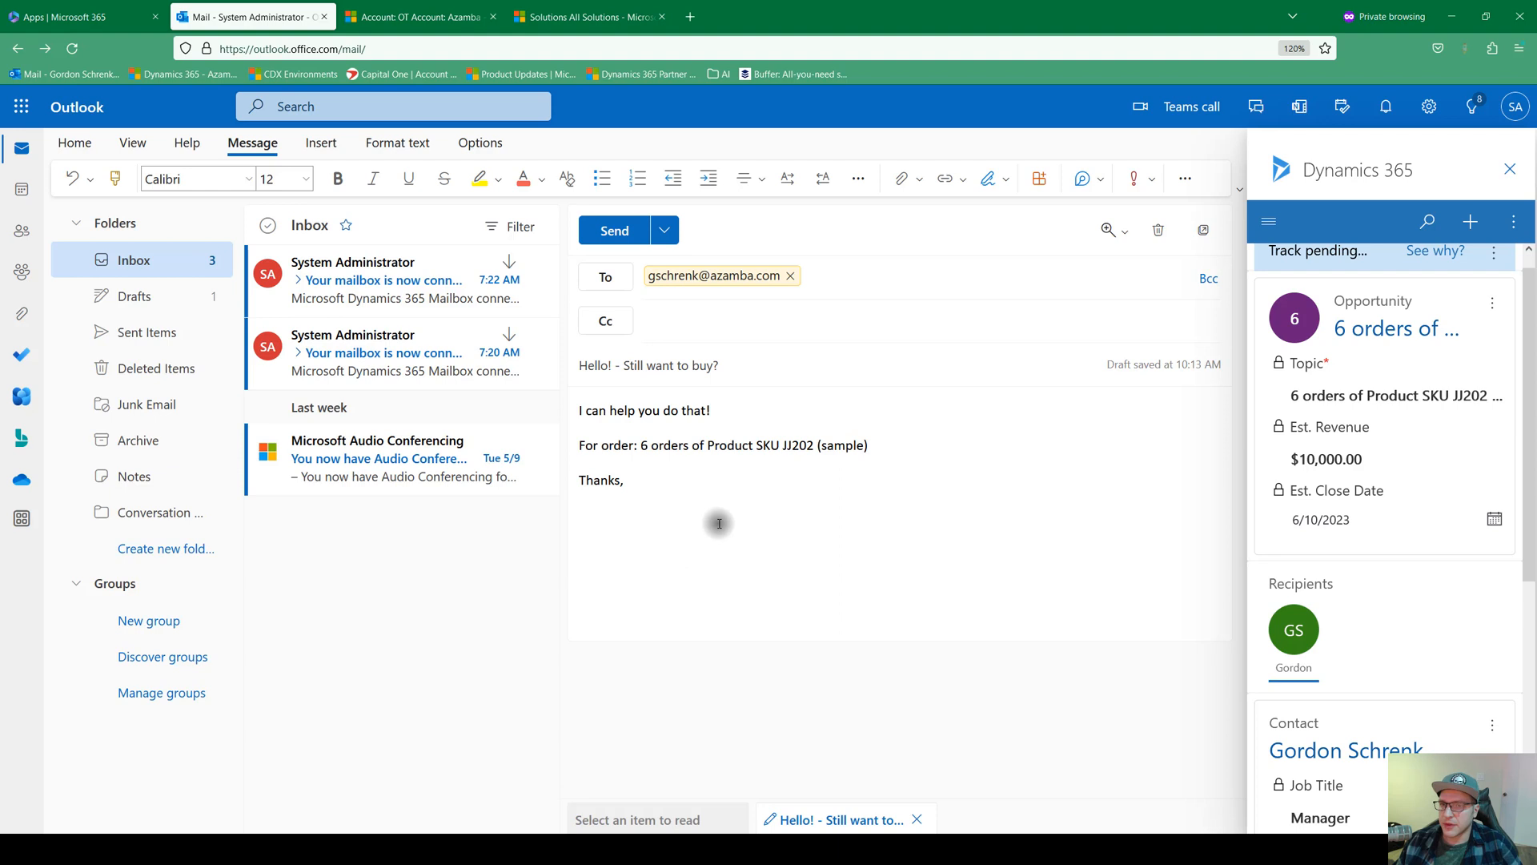
pyautogui.click(604, 237)
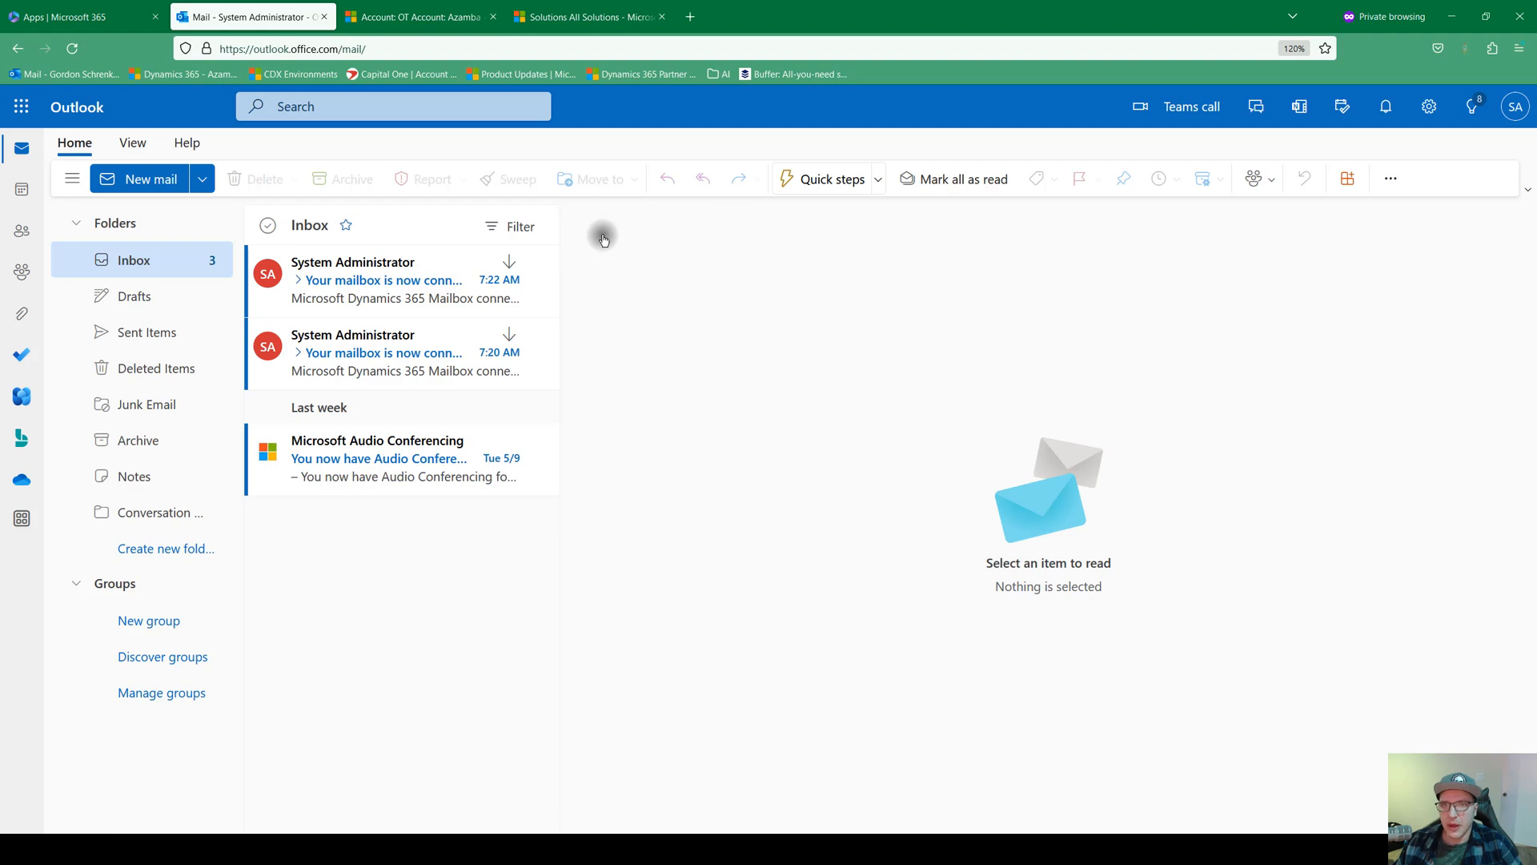
# Switch to the OnTrack Sales Hub, open the 6 orders of Product SKU JJ202 (sample) opportunity and expand the tracked email in its timeline.
pyautogui.click(435, 29)
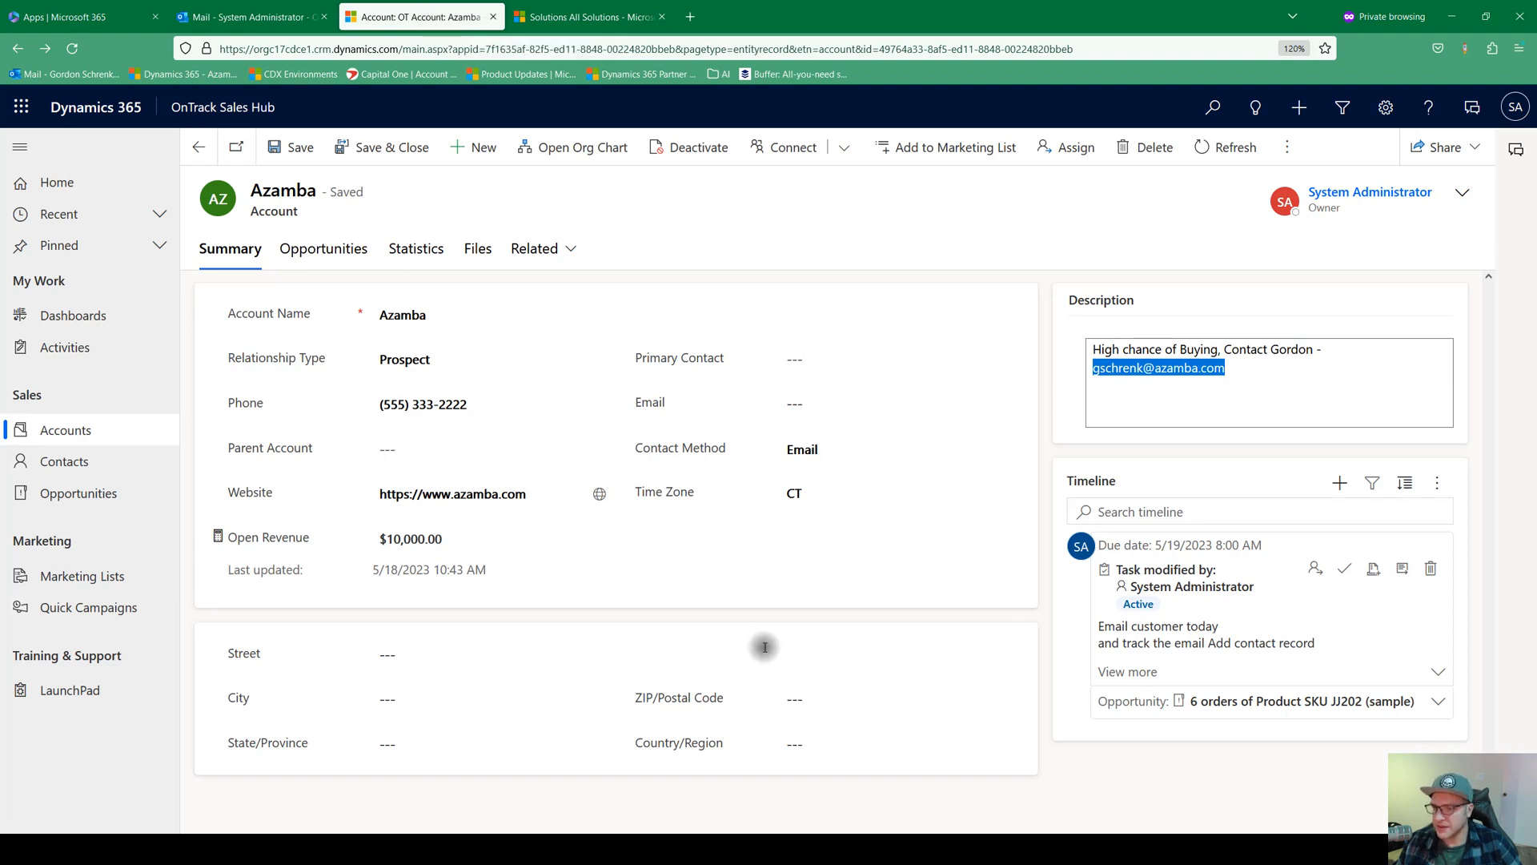
pyautogui.click(92, 506)
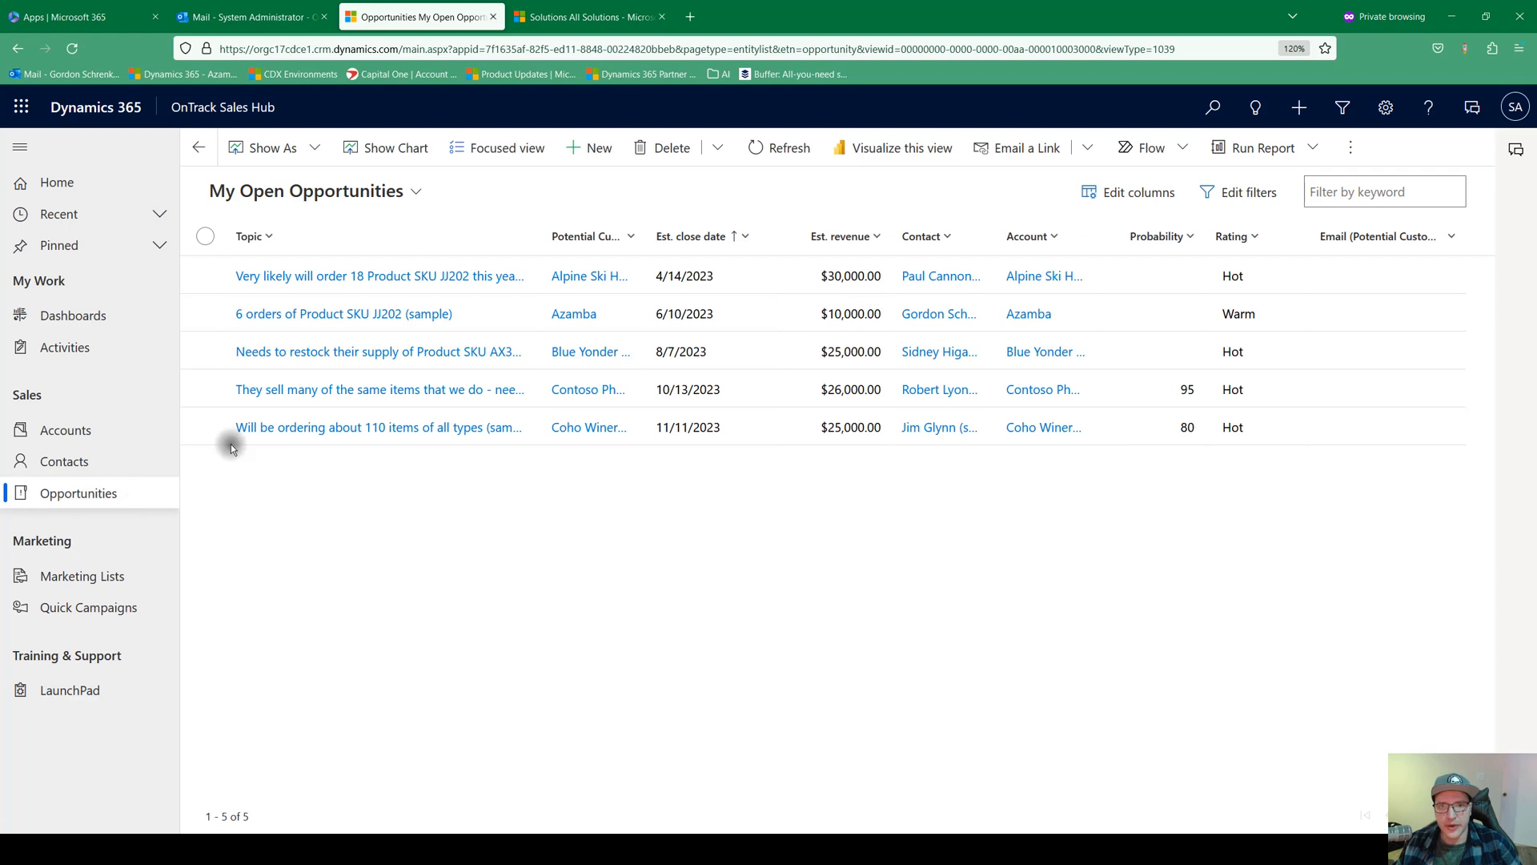
pyautogui.click(394, 313)
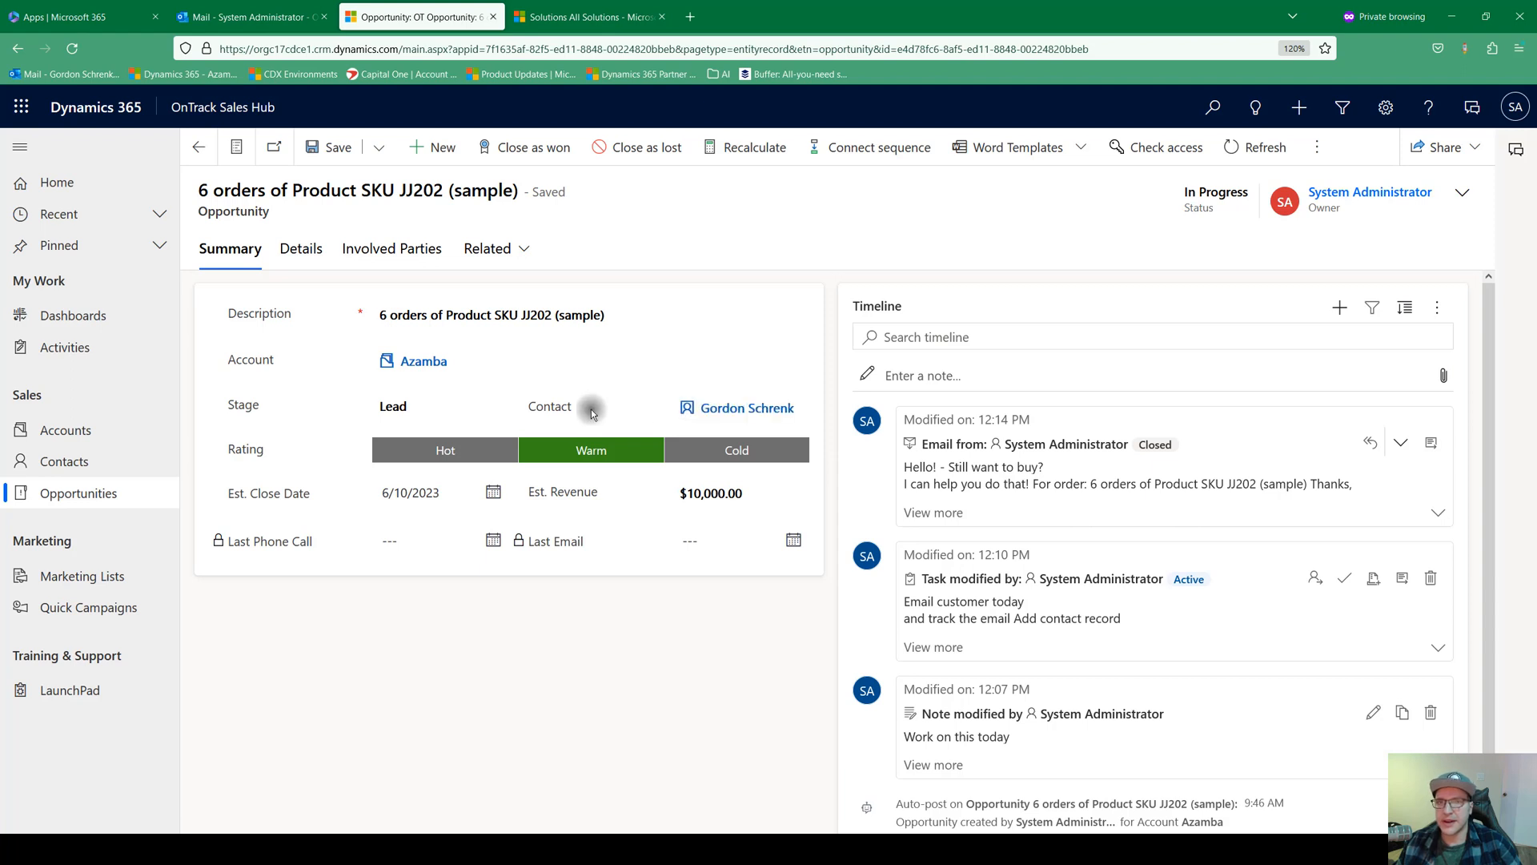
pyautogui.moveTo(722, 409)
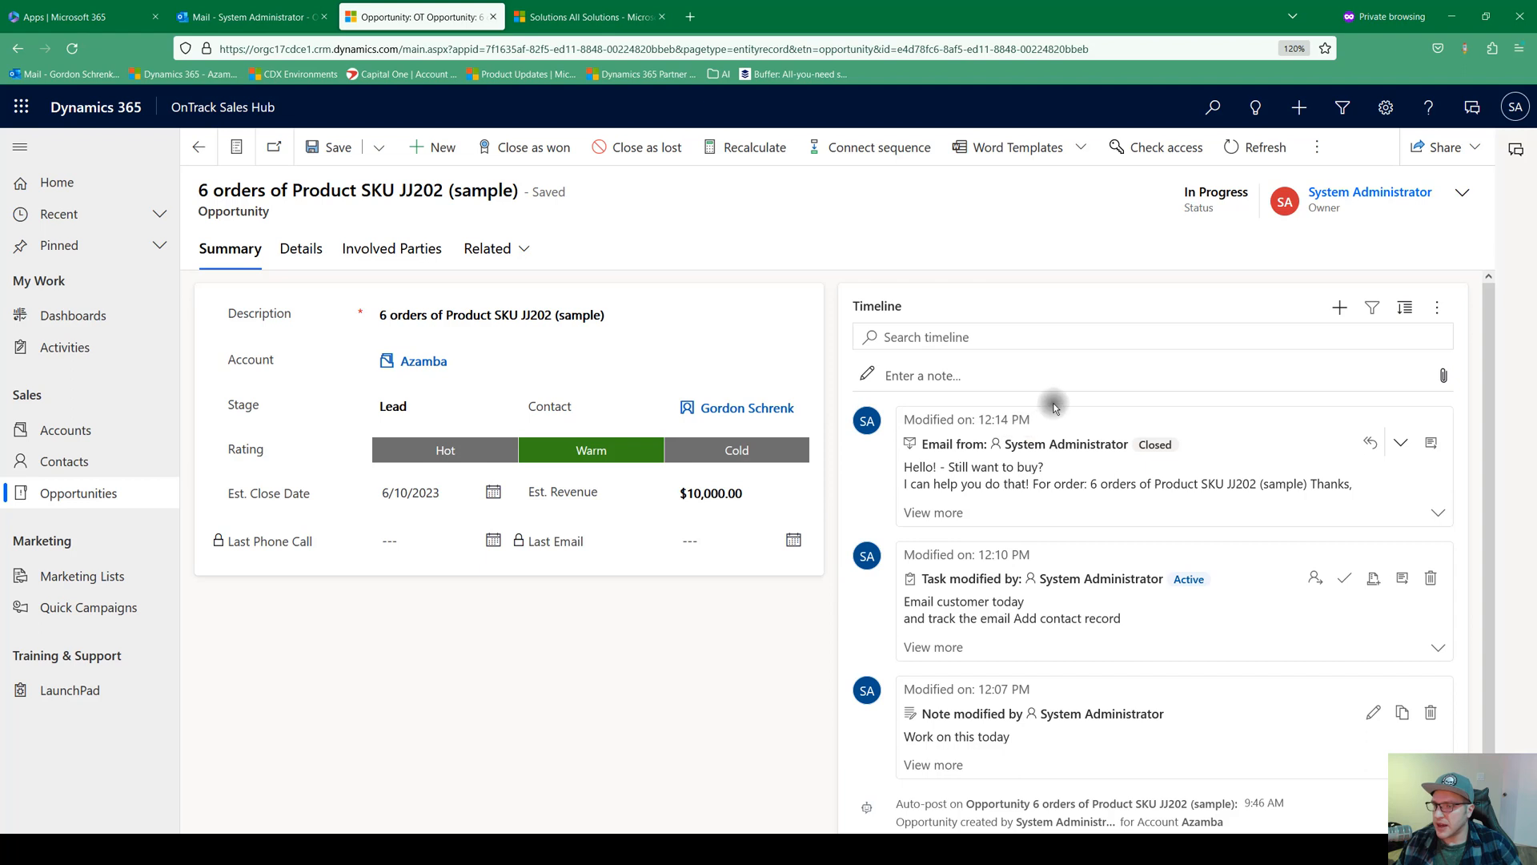
pyautogui.click(1209, 522)
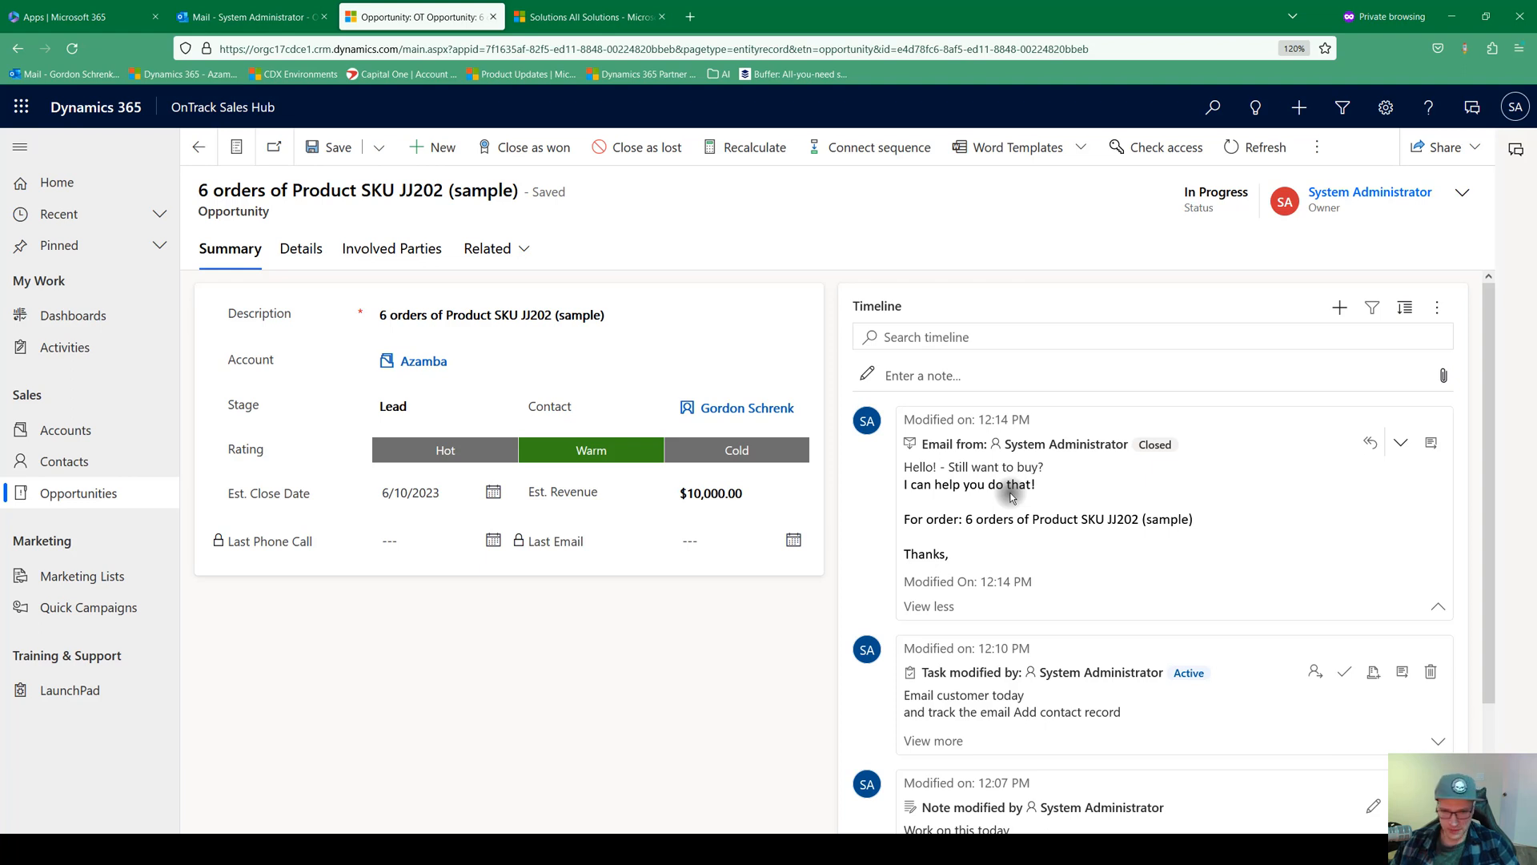
# Close the "Email customer today" task in the opportunity's timeline as Completed.
pyautogui.scroll(-1, 985, 481)
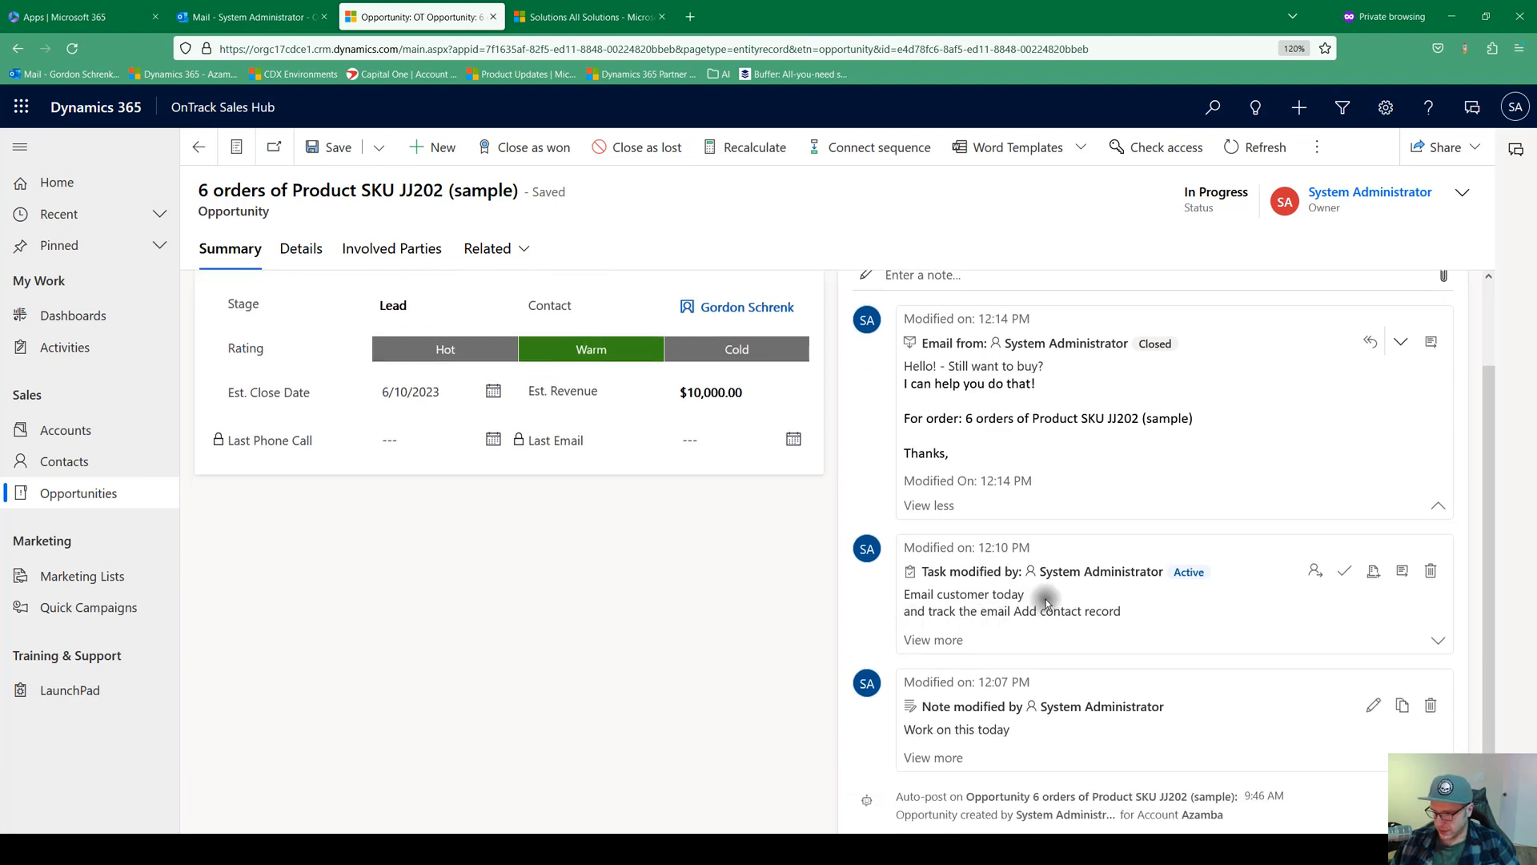
pyautogui.click(1345, 573)
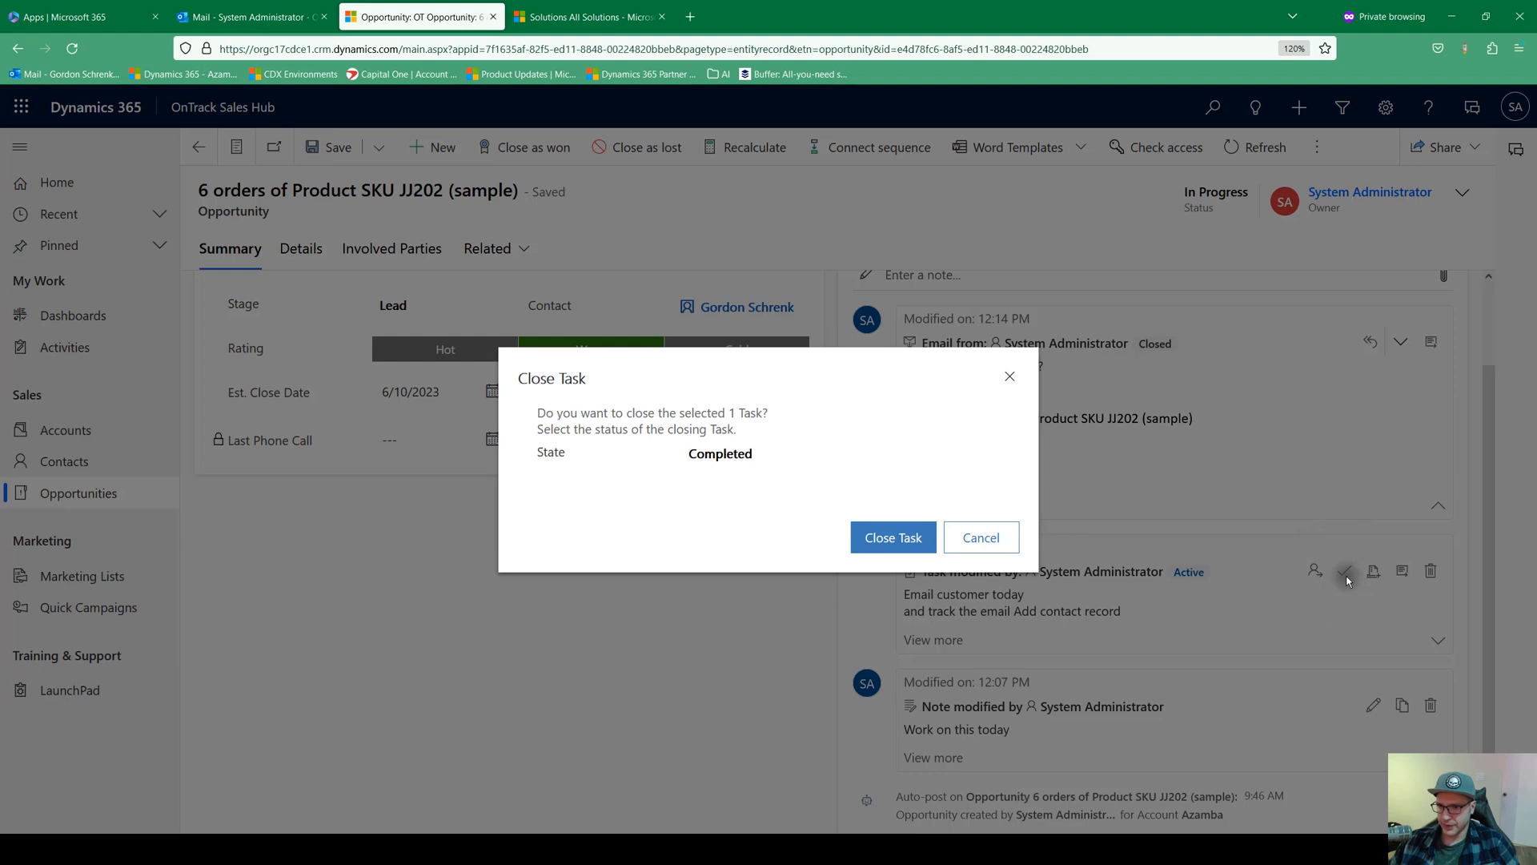
pyautogui.click(897, 537)
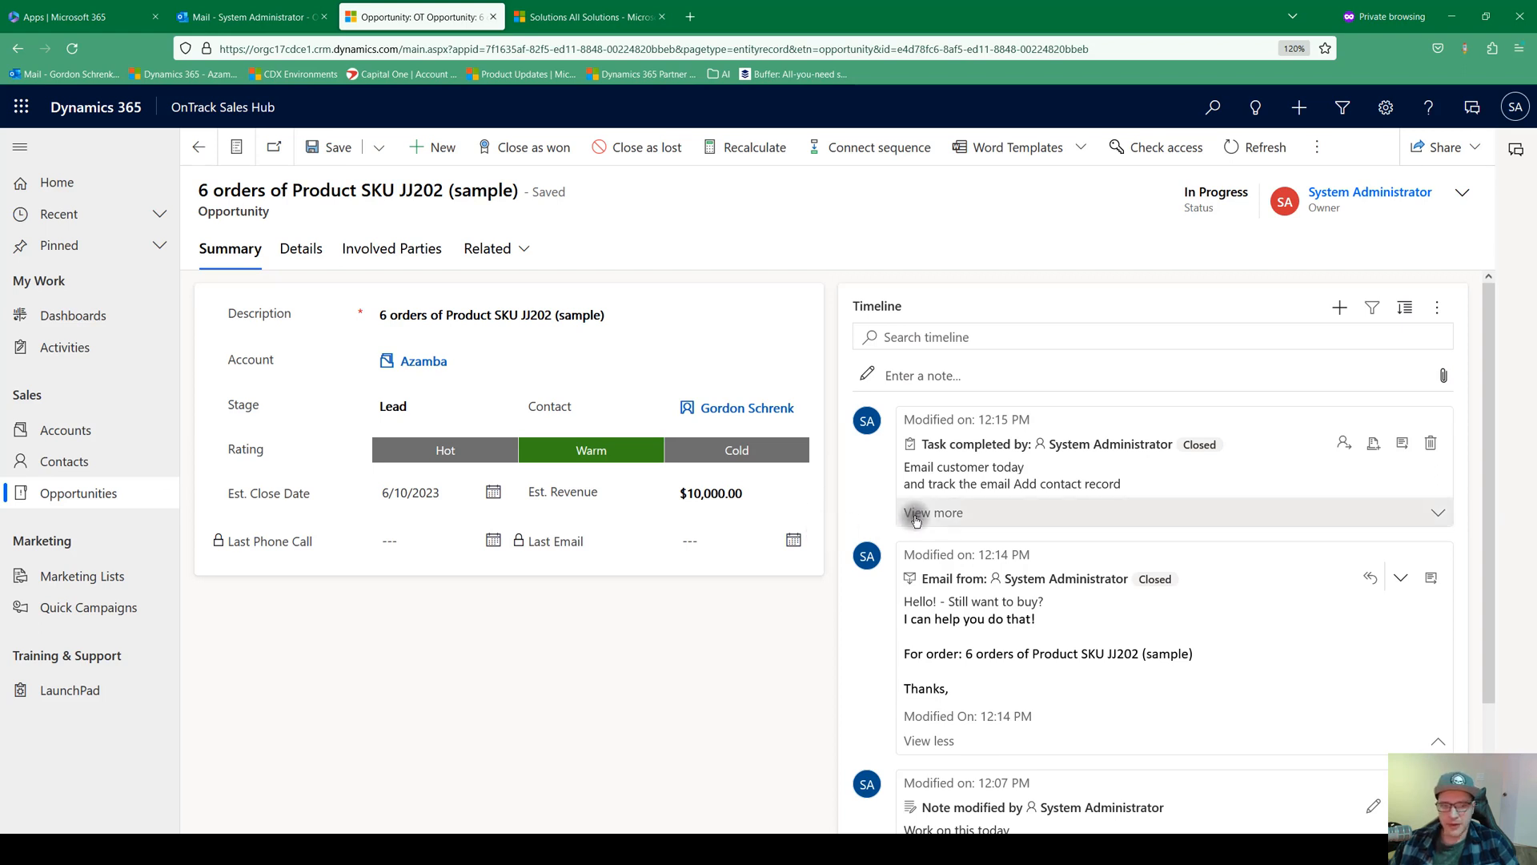
# Start a new quick-create task whose subject is to follow up with the opportunity's contact.
pyautogui.click(1300, 107)
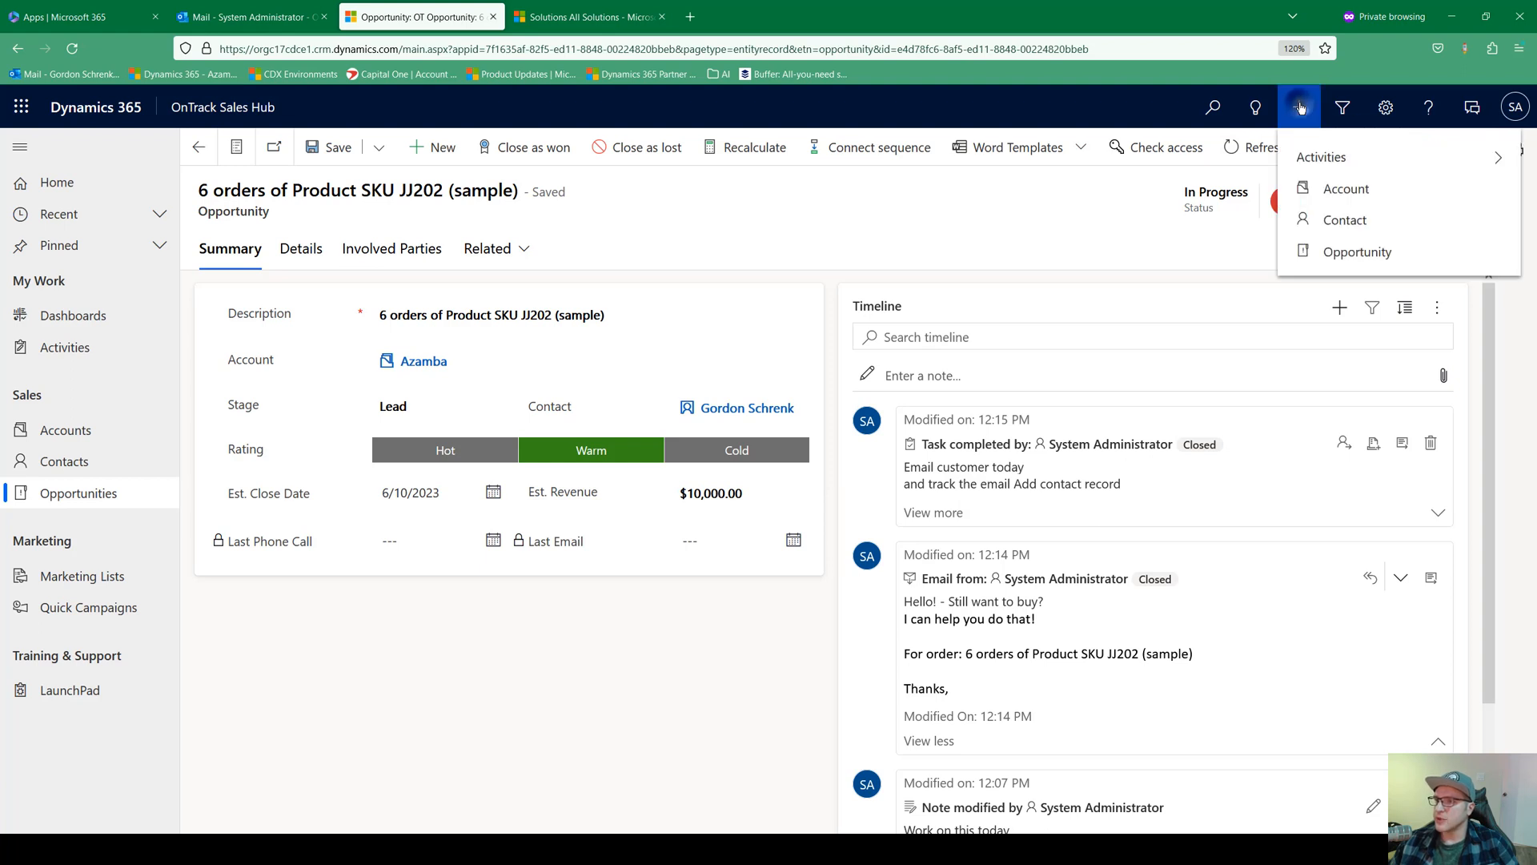
pyautogui.click(1326, 163)
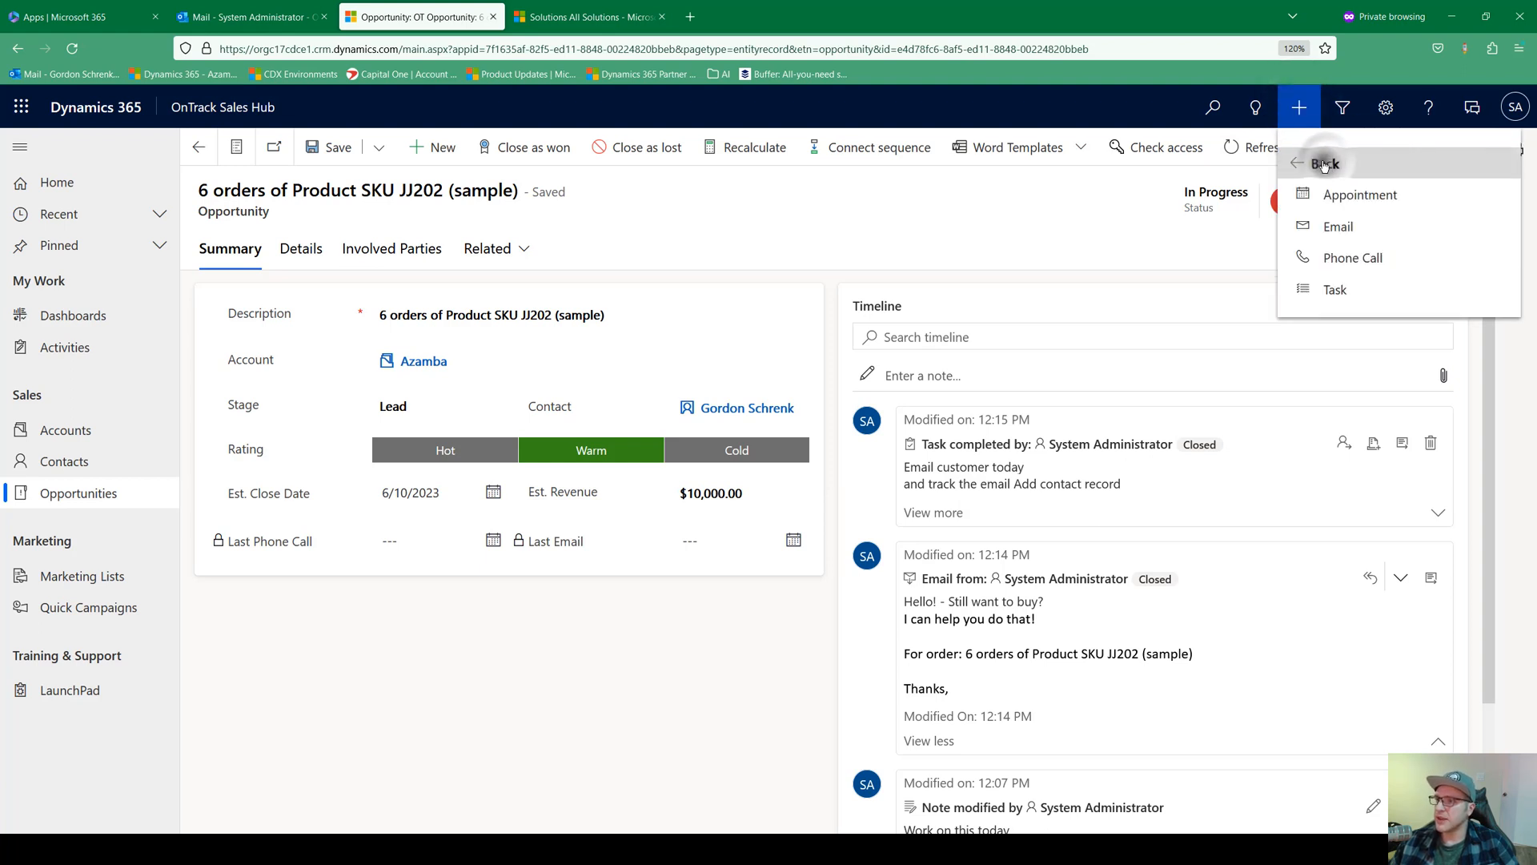
pyautogui.click(1357, 296)
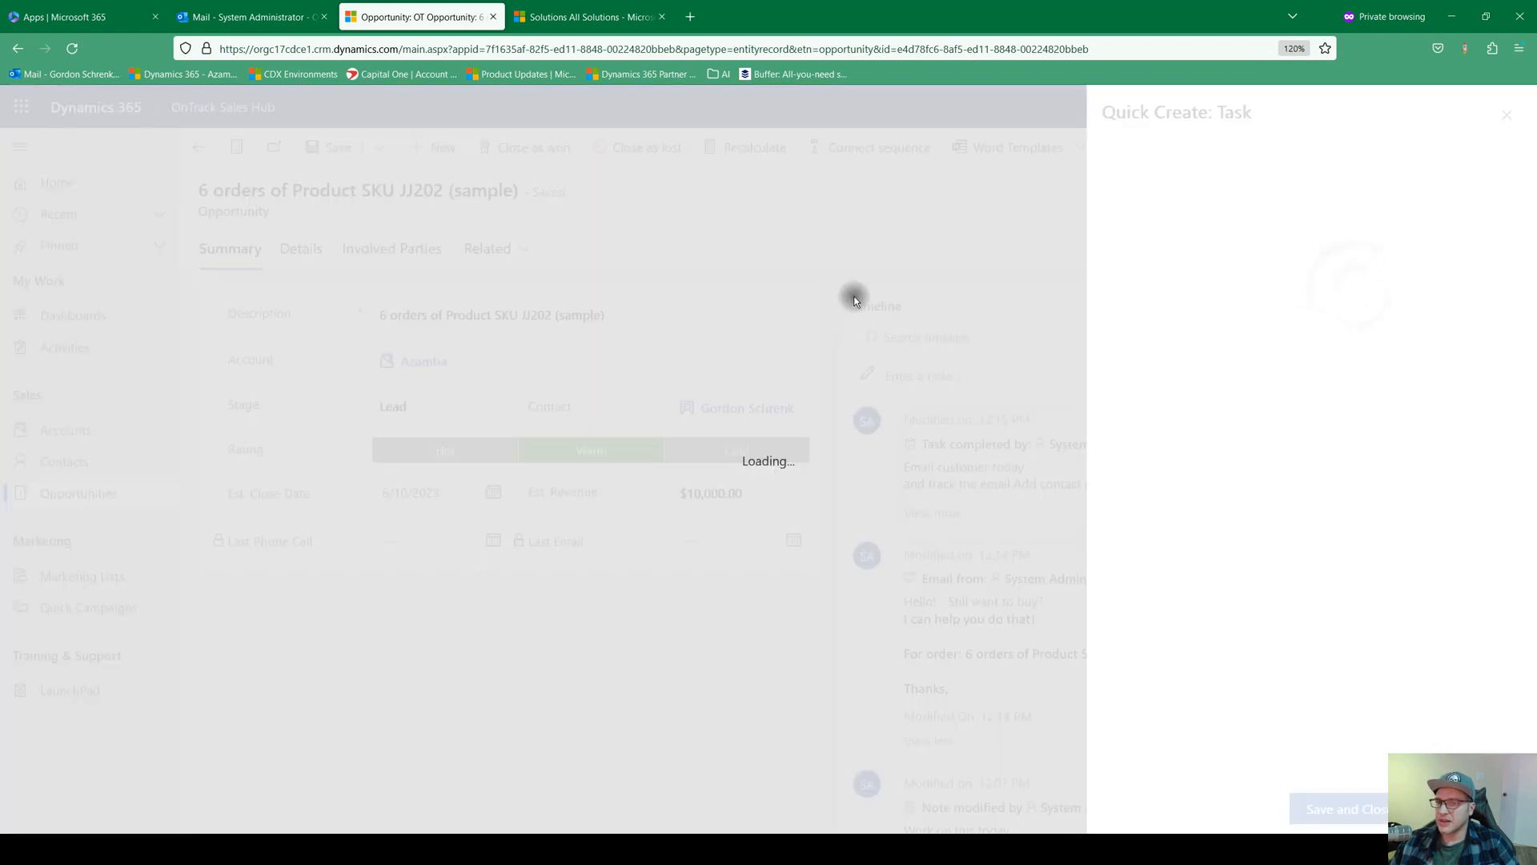
pyautogui.click(1291, 234)
pyautogui.write('Follow up wqith Gordon')
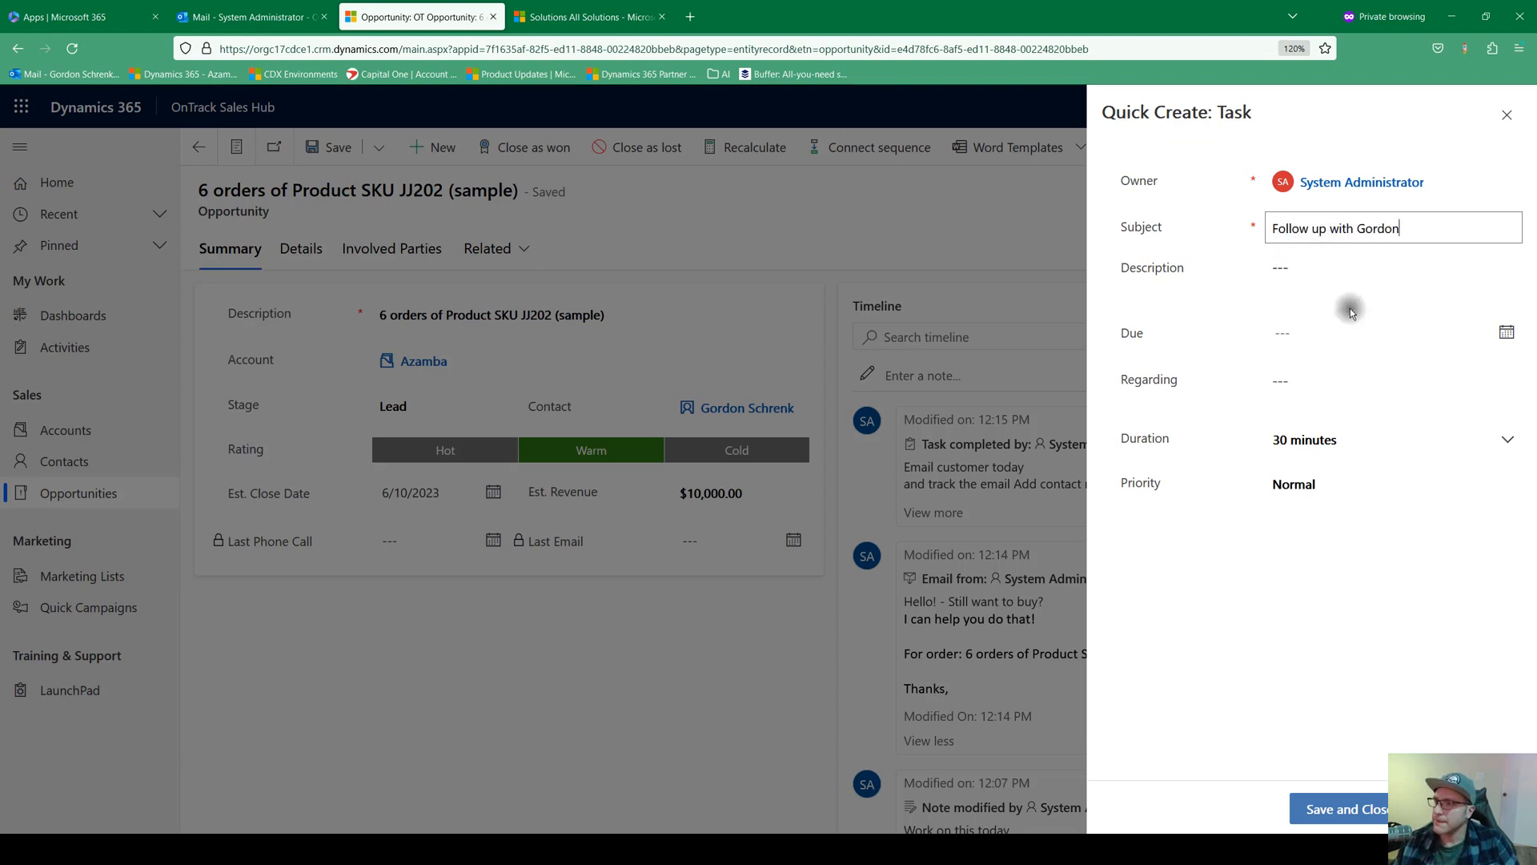
# Set the task's due date to 5/22/2023, set Regarding to 6 orders of Product SKU JJ202 (sample), and save it.
pyautogui.click(1500, 334)
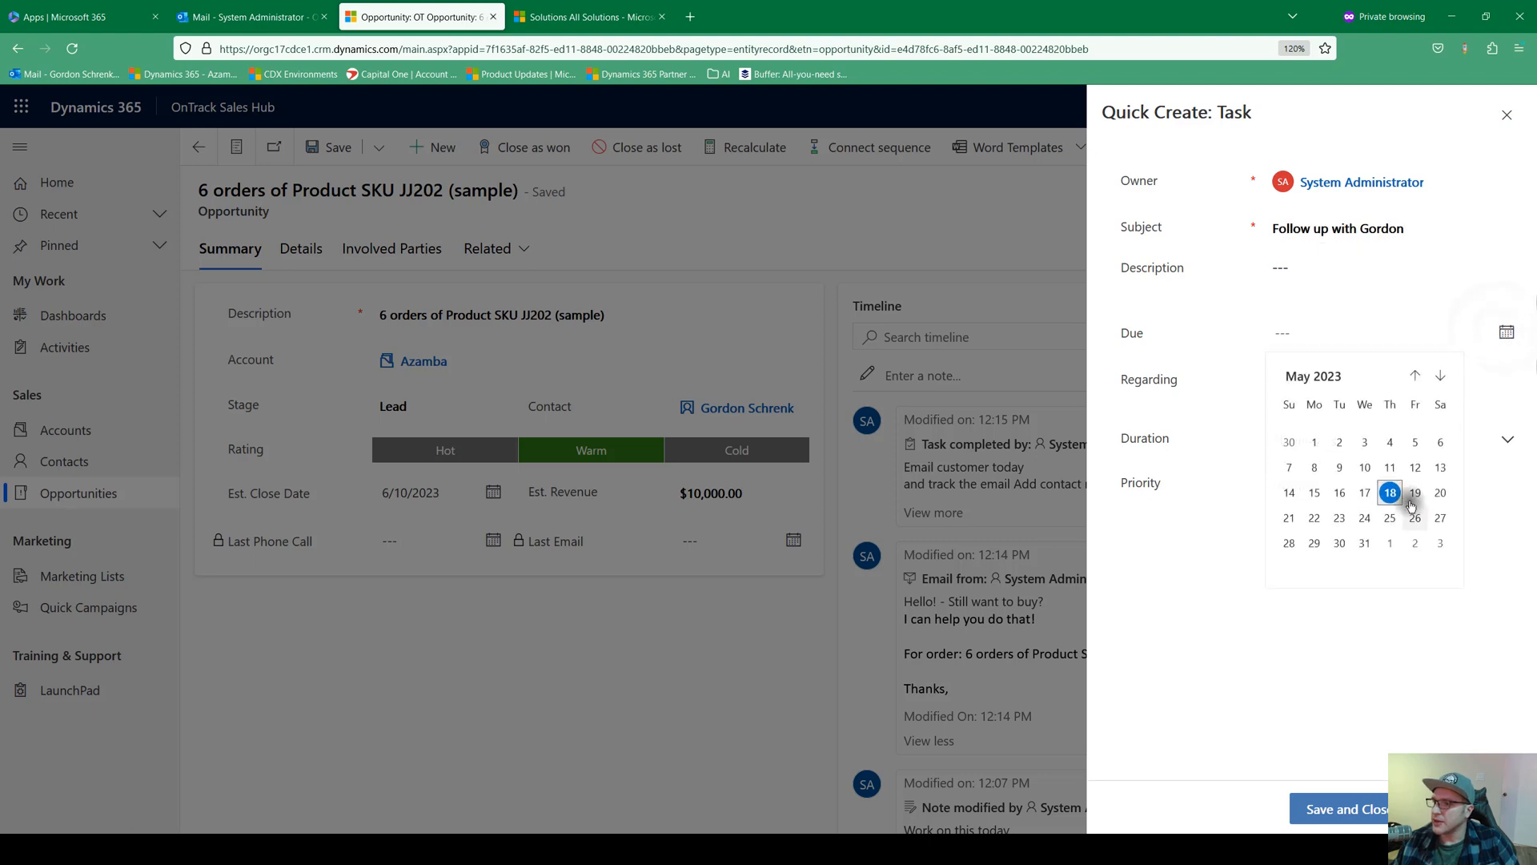
pyautogui.click(1316, 518)
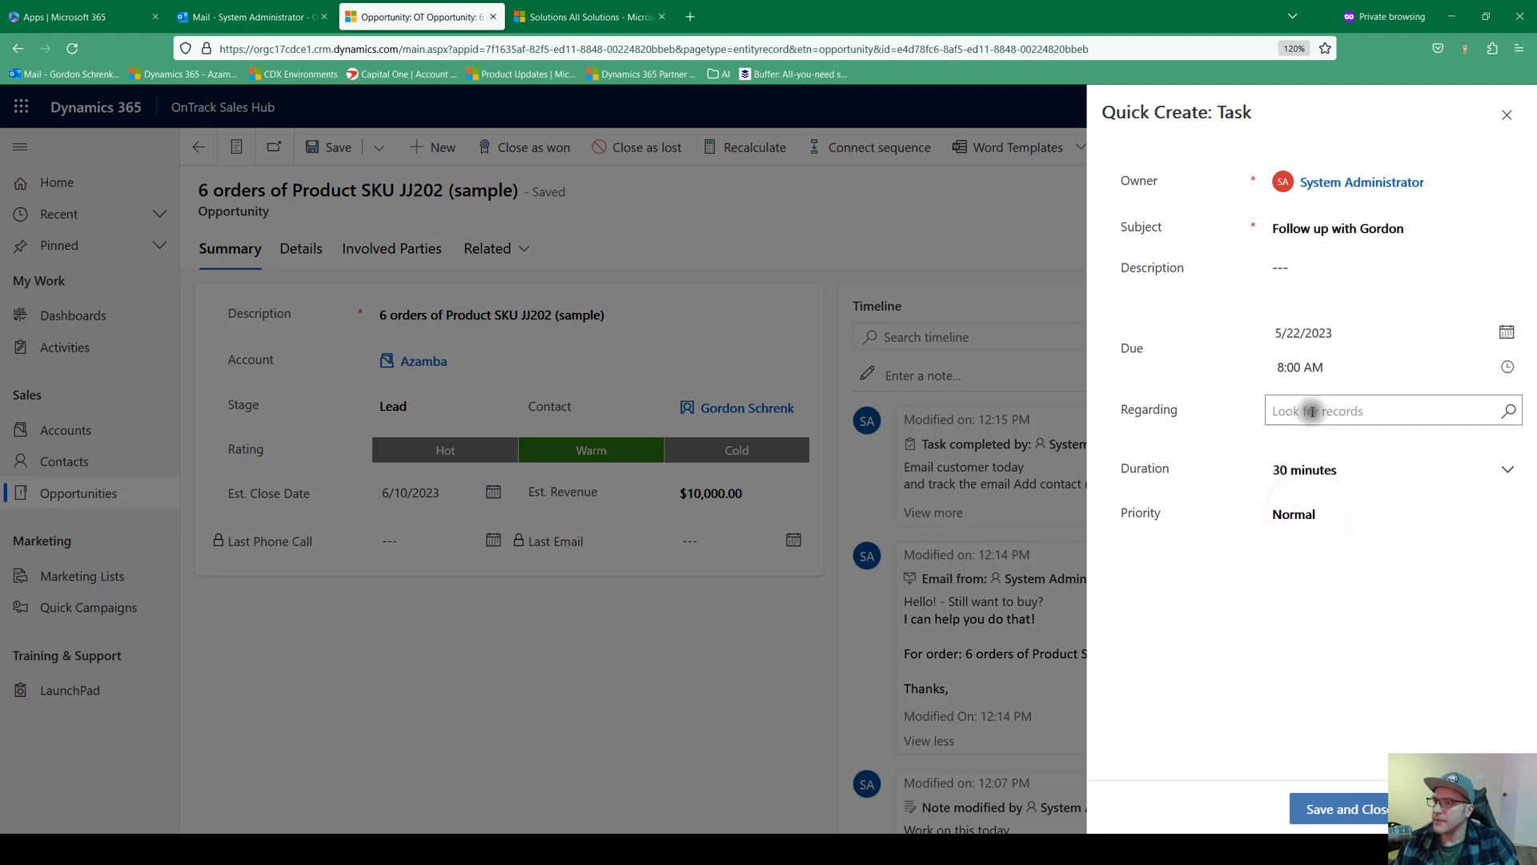
pyautogui.click(1312, 410)
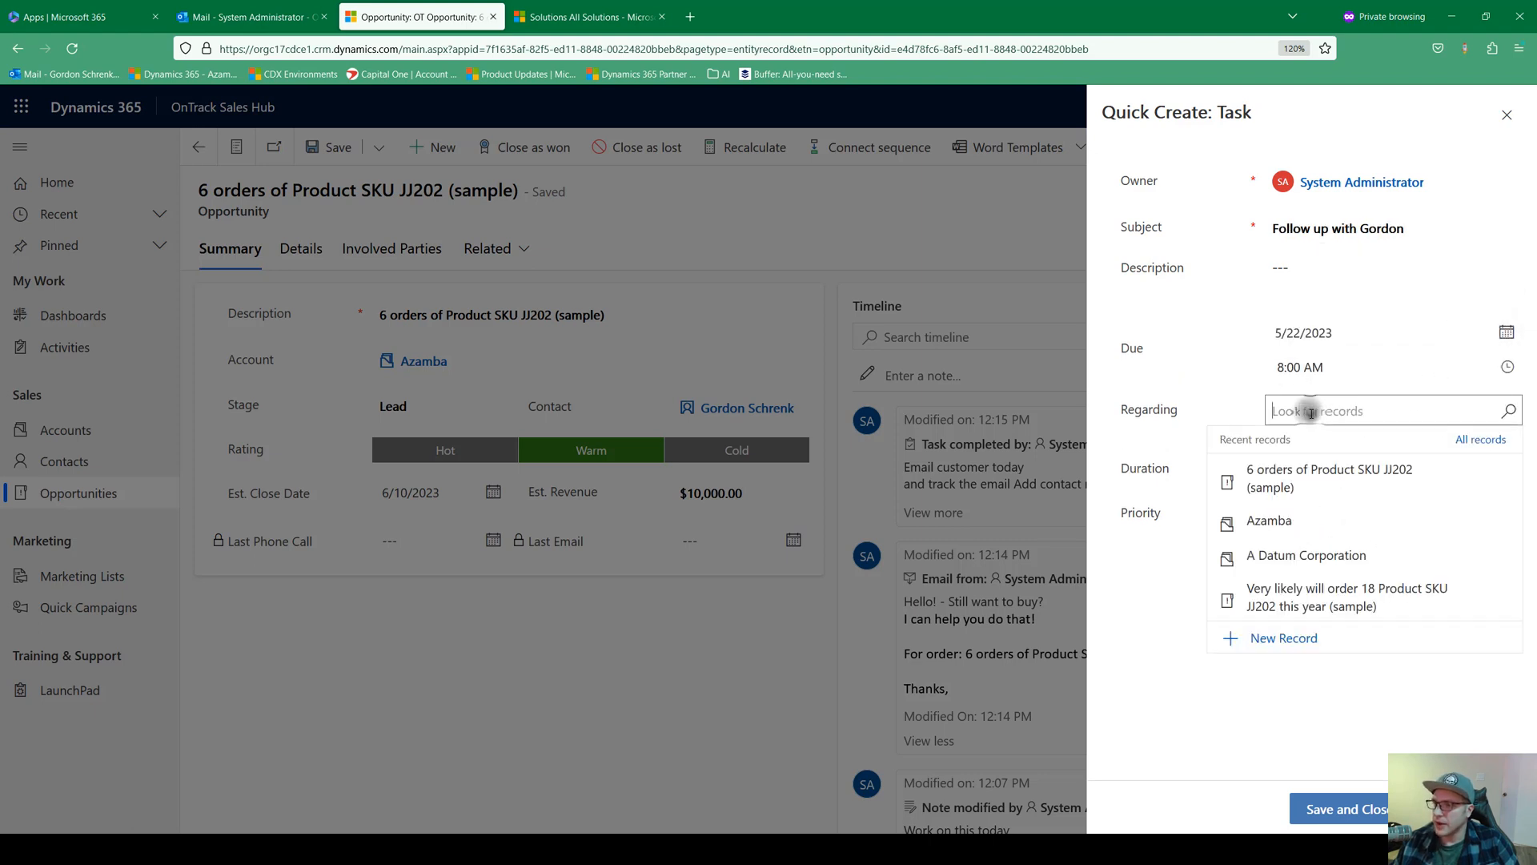
pyautogui.click(1321, 495)
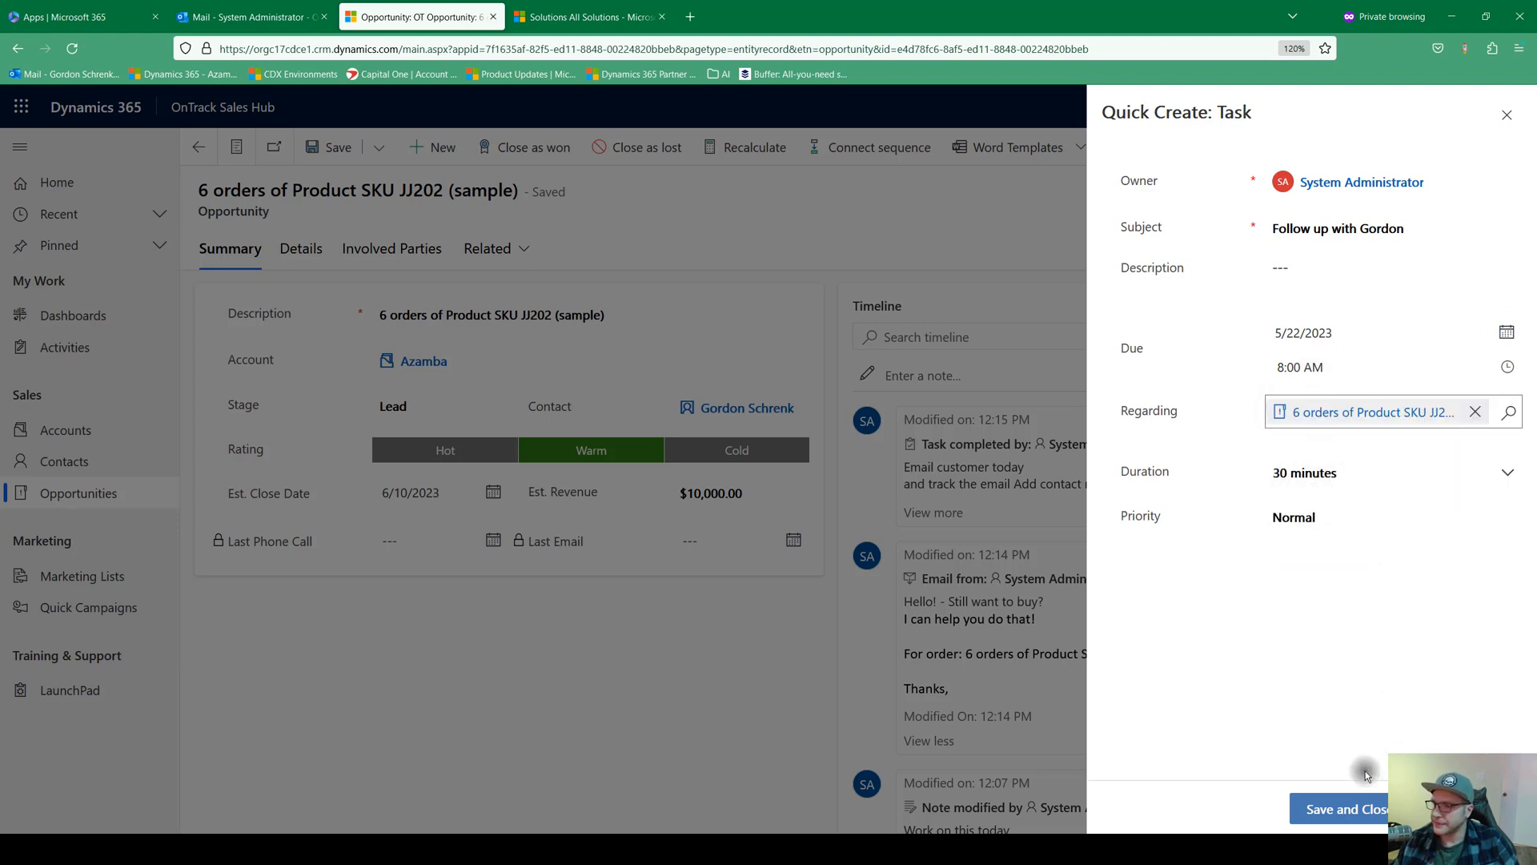
pyautogui.click(1335, 810)
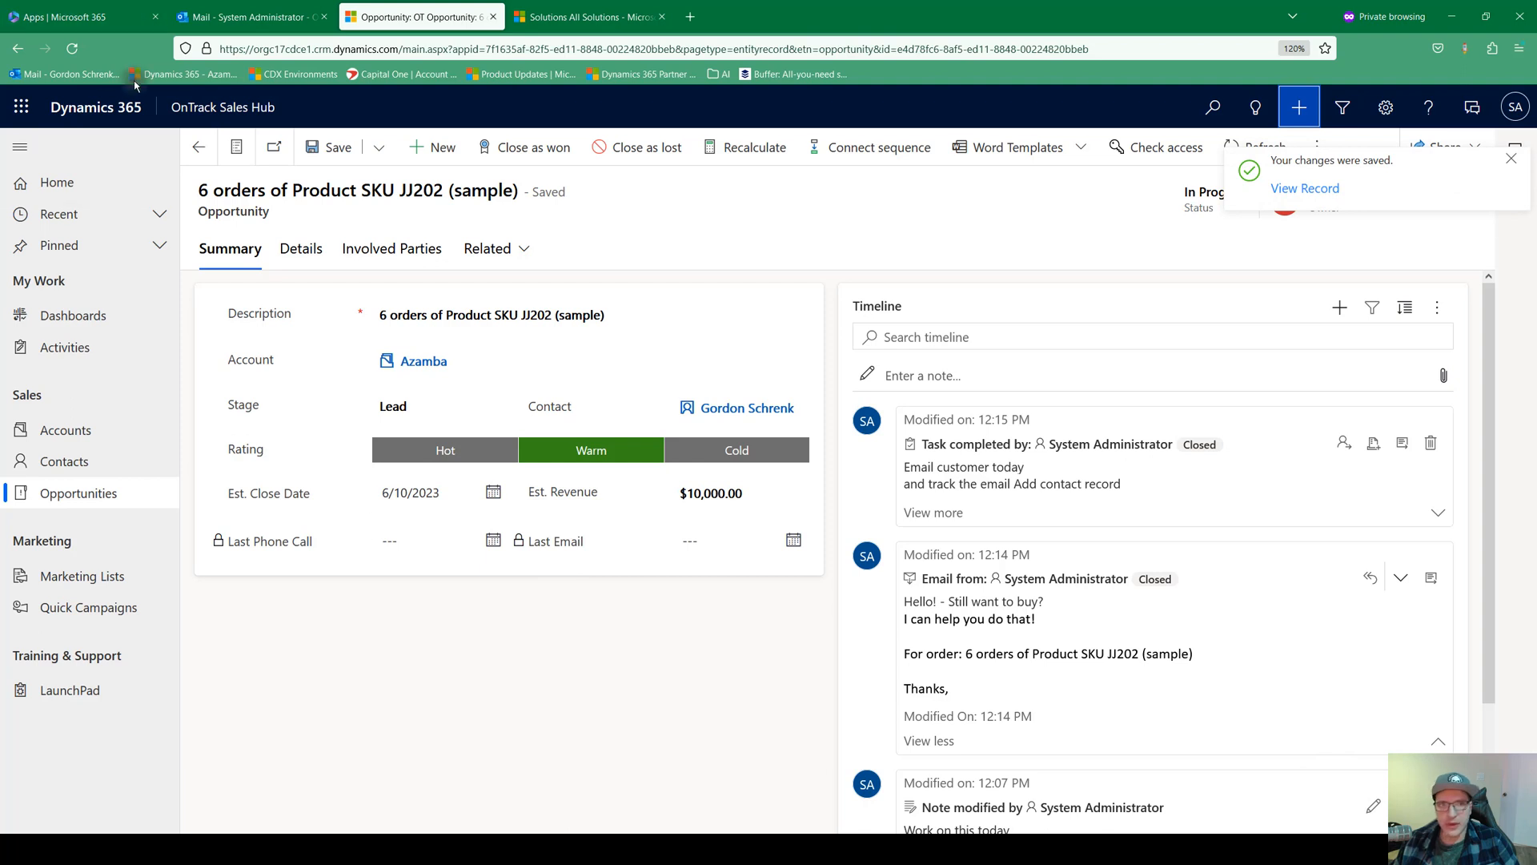
# Reload the opportunity page and review the follow-up task, completed task, tracked email and note in its timeline.
pyautogui.click(74, 50)
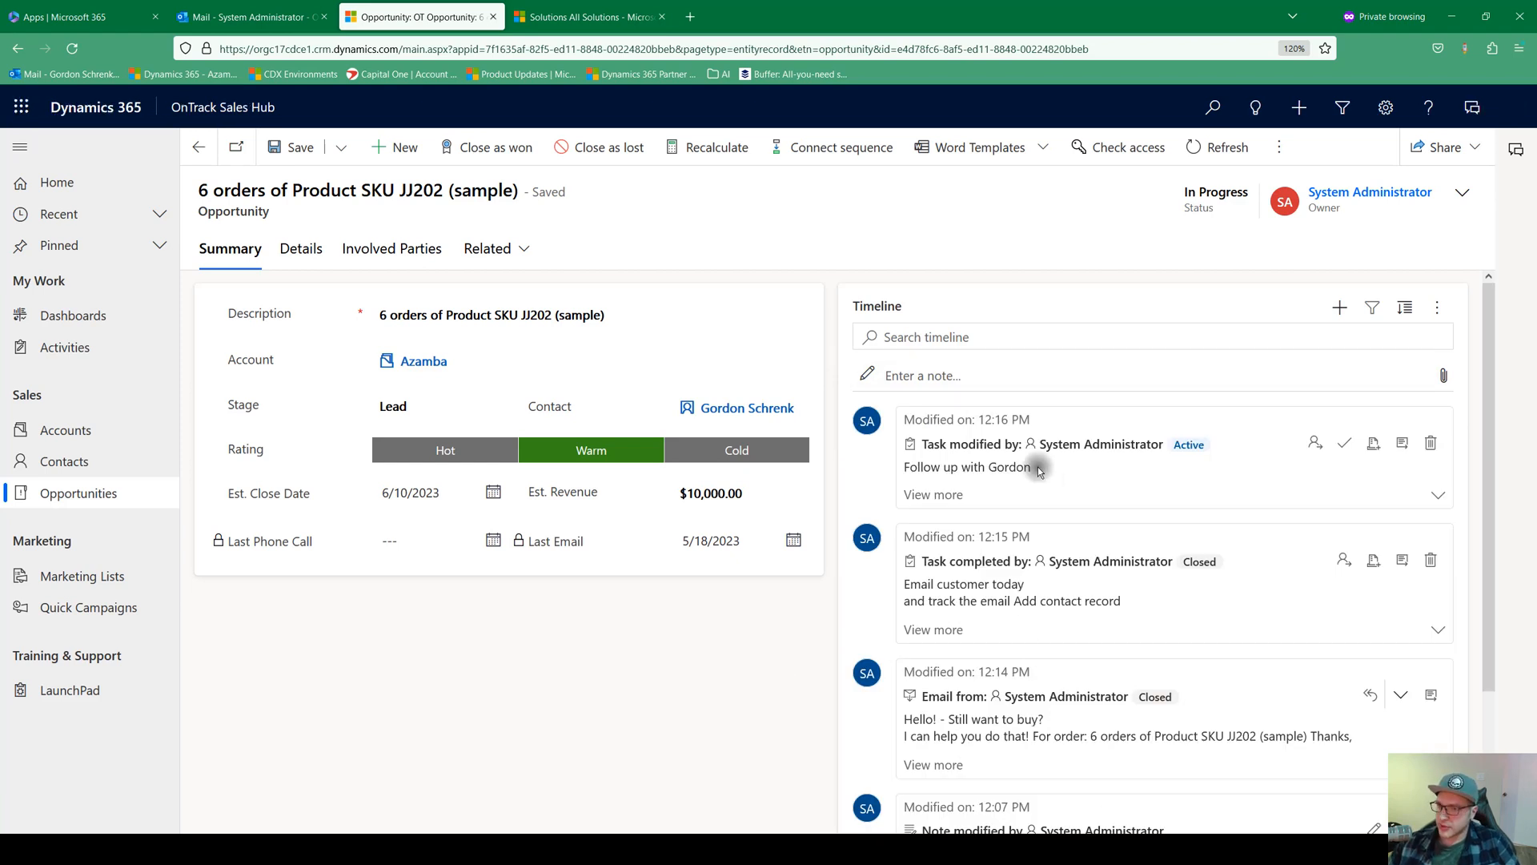
pyautogui.scroll(-2, 1003, 450)
pyautogui.scroll(2, 987, 600)
pyautogui.scroll(-2, 1007, 603)
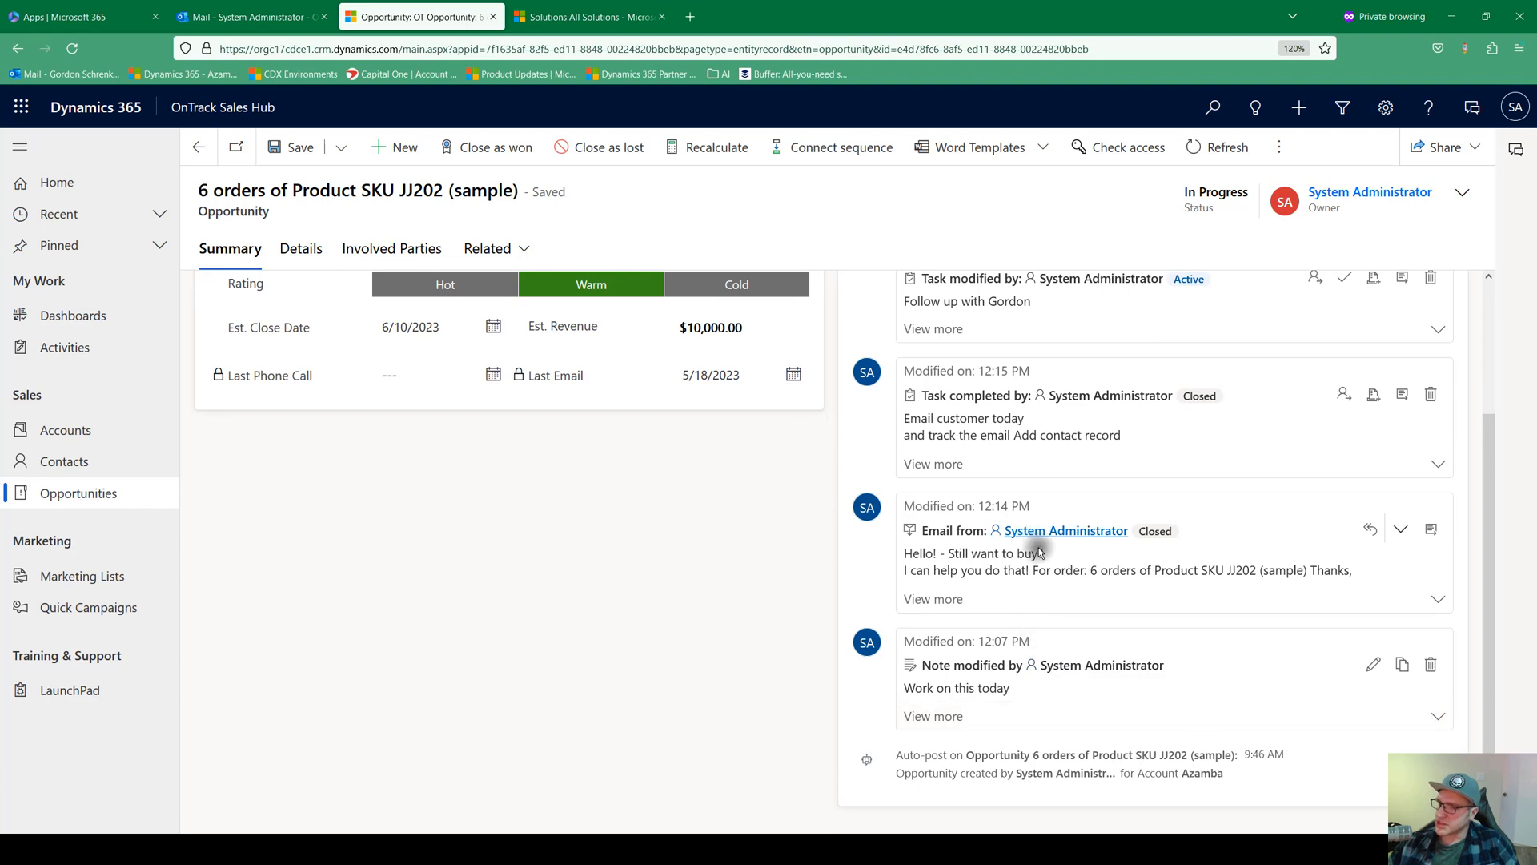
pyautogui.scroll(2, 1039, 548)
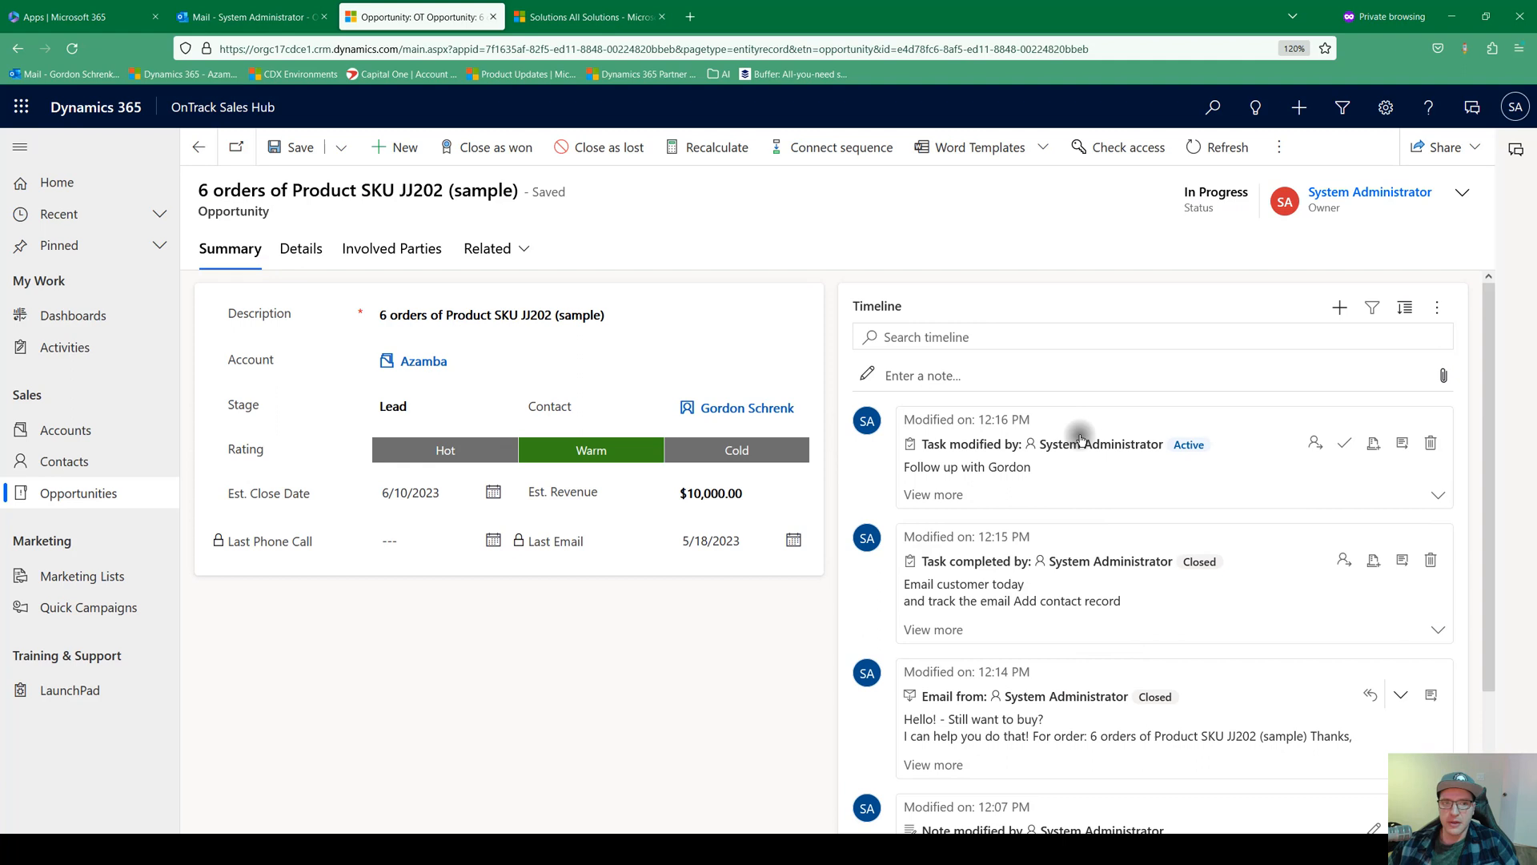
# Open the dashboards area and look over the lists on the My Red Alerts dashboard.
pyautogui.click(72, 320)
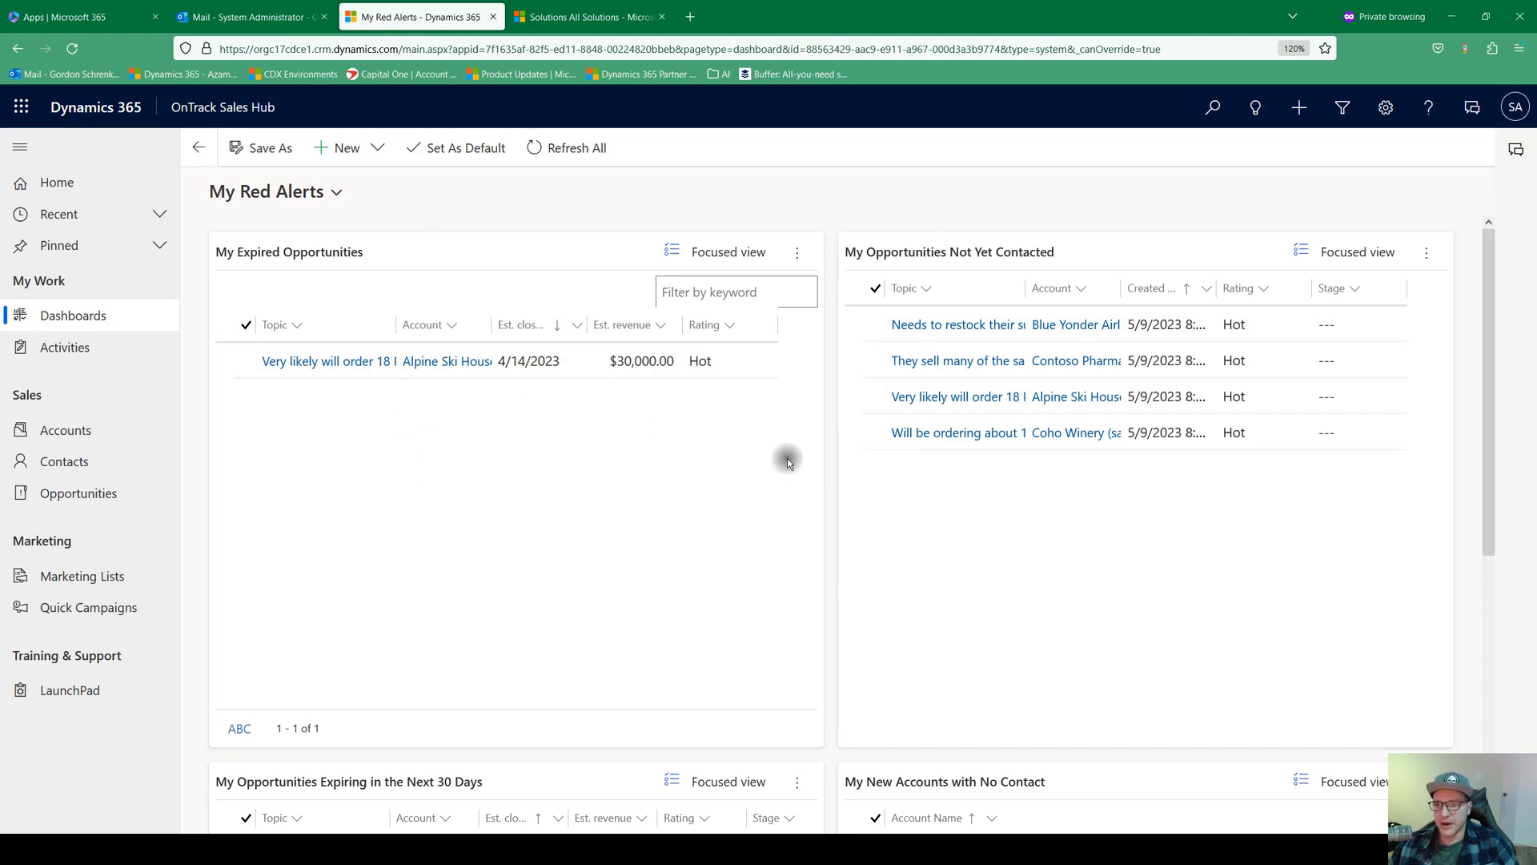
pyautogui.scroll(-2, 969, 573)
pyautogui.scroll(2, 830, 539)
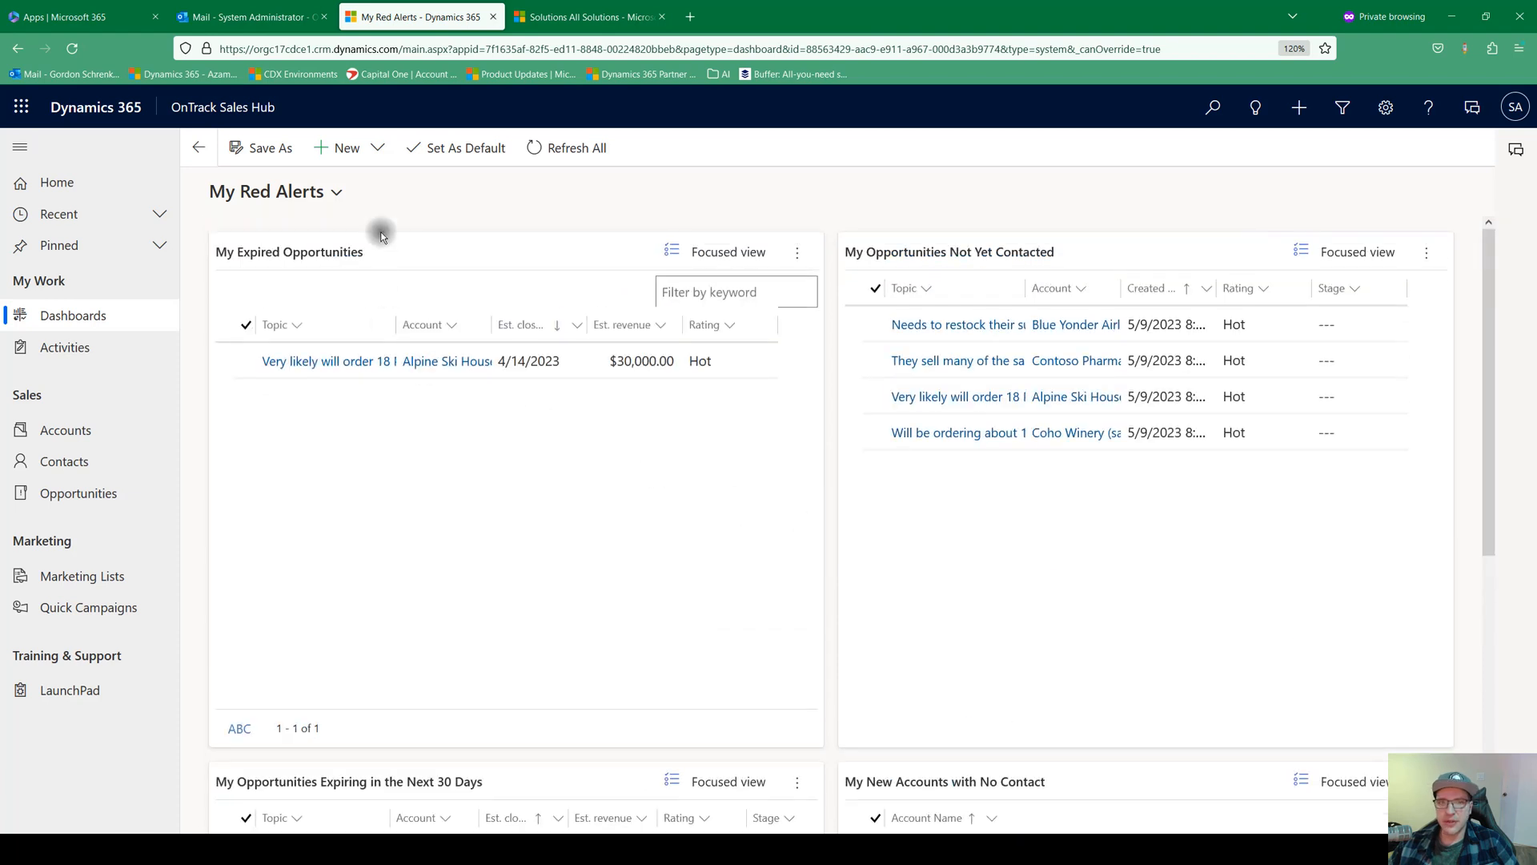
# Switch to the Sales Dashboard and examine its activities, open opportunities, active accounts, sales pipeline and top customers charts.
pyautogui.click(340, 193)
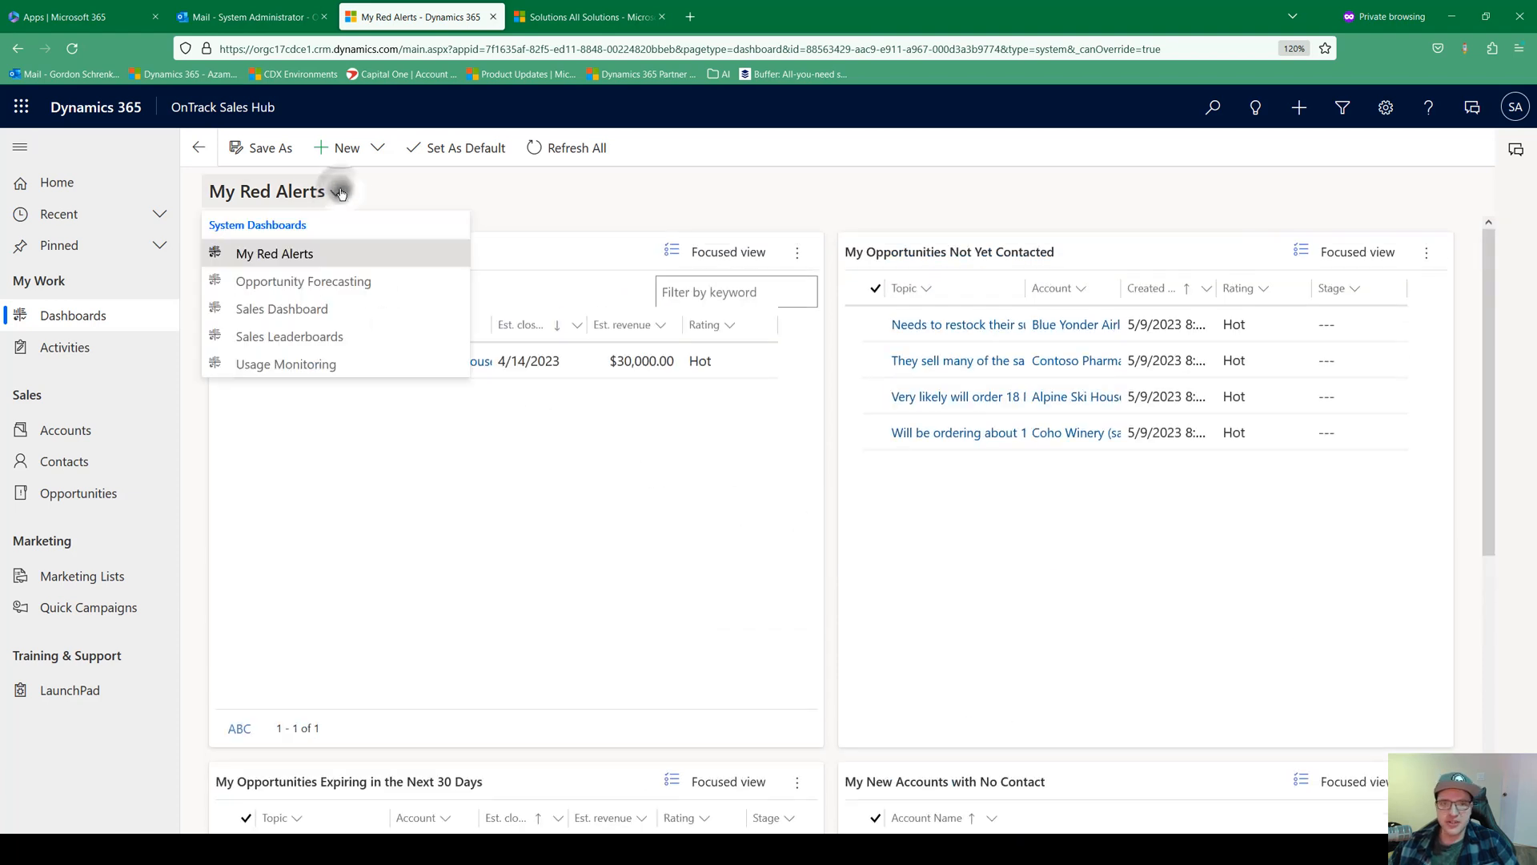
pyautogui.click(293, 316)
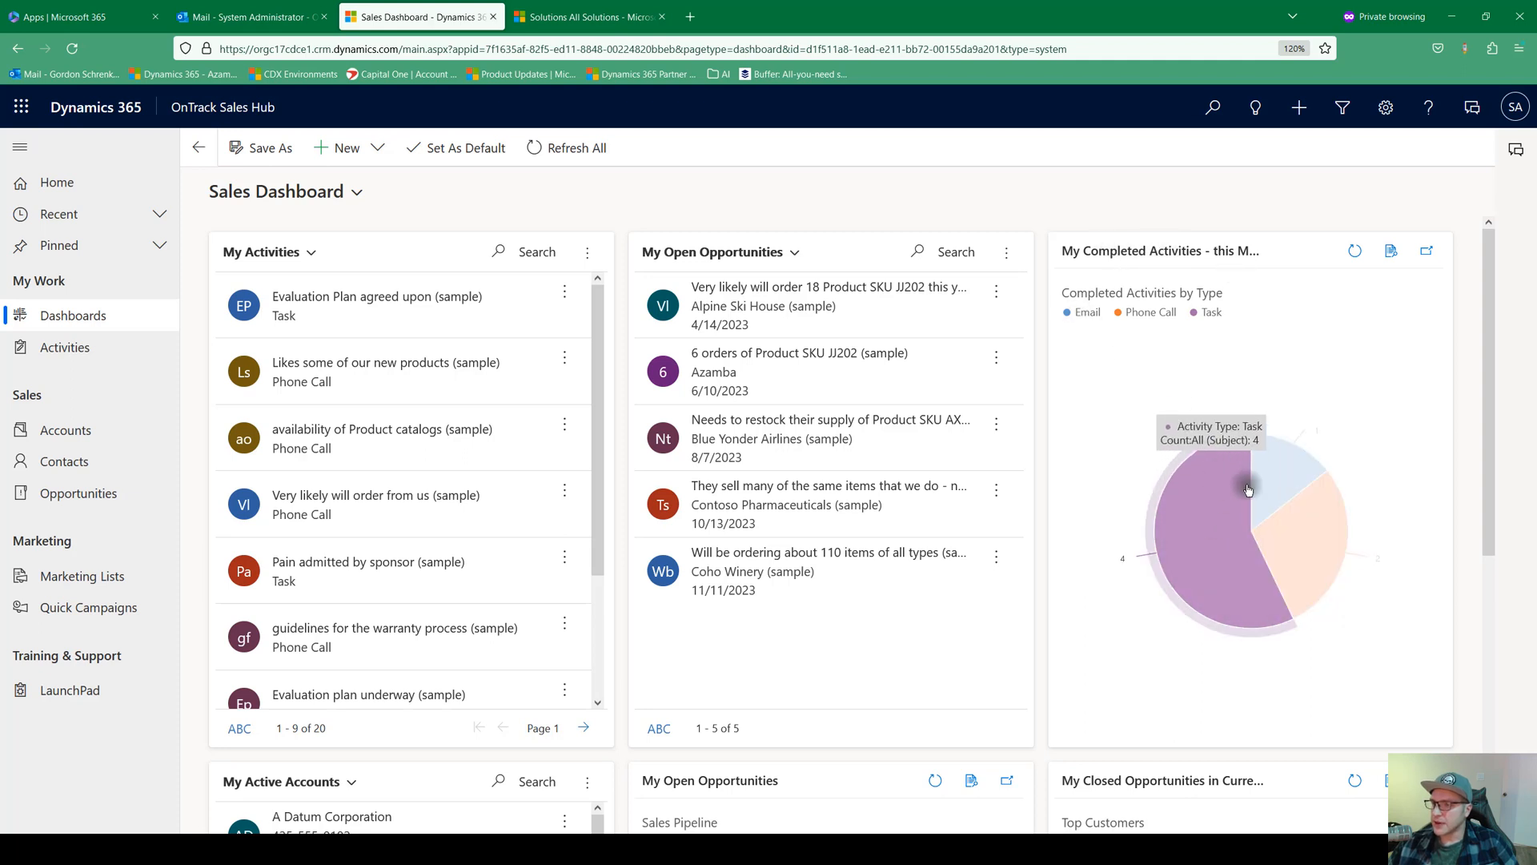
pyautogui.scroll(-5, 1173, 504)
pyautogui.scroll(-1, 1163, 506)
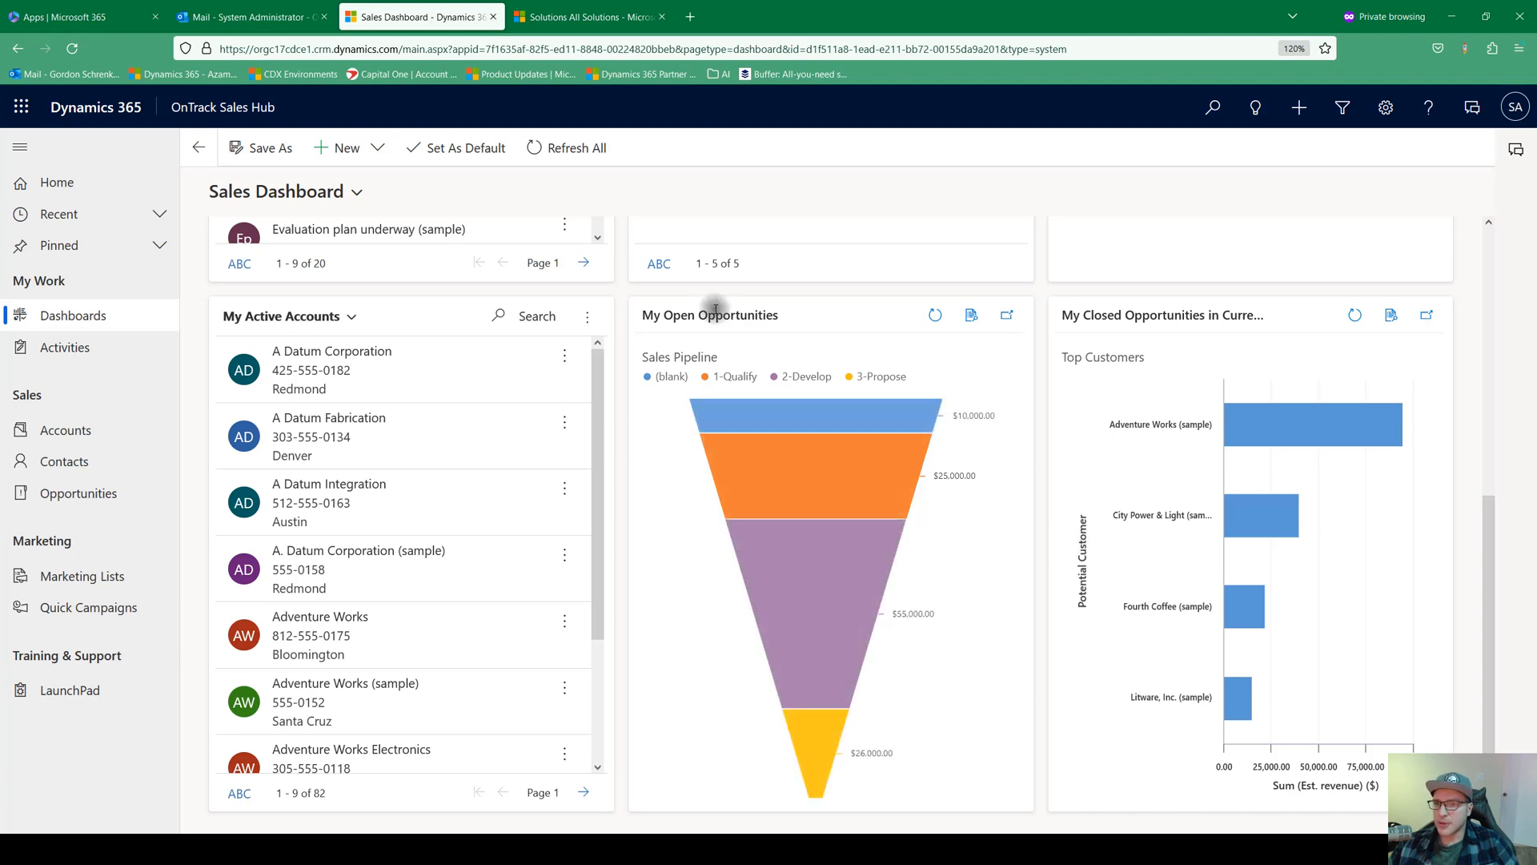
pyautogui.moveTo(834, 446)
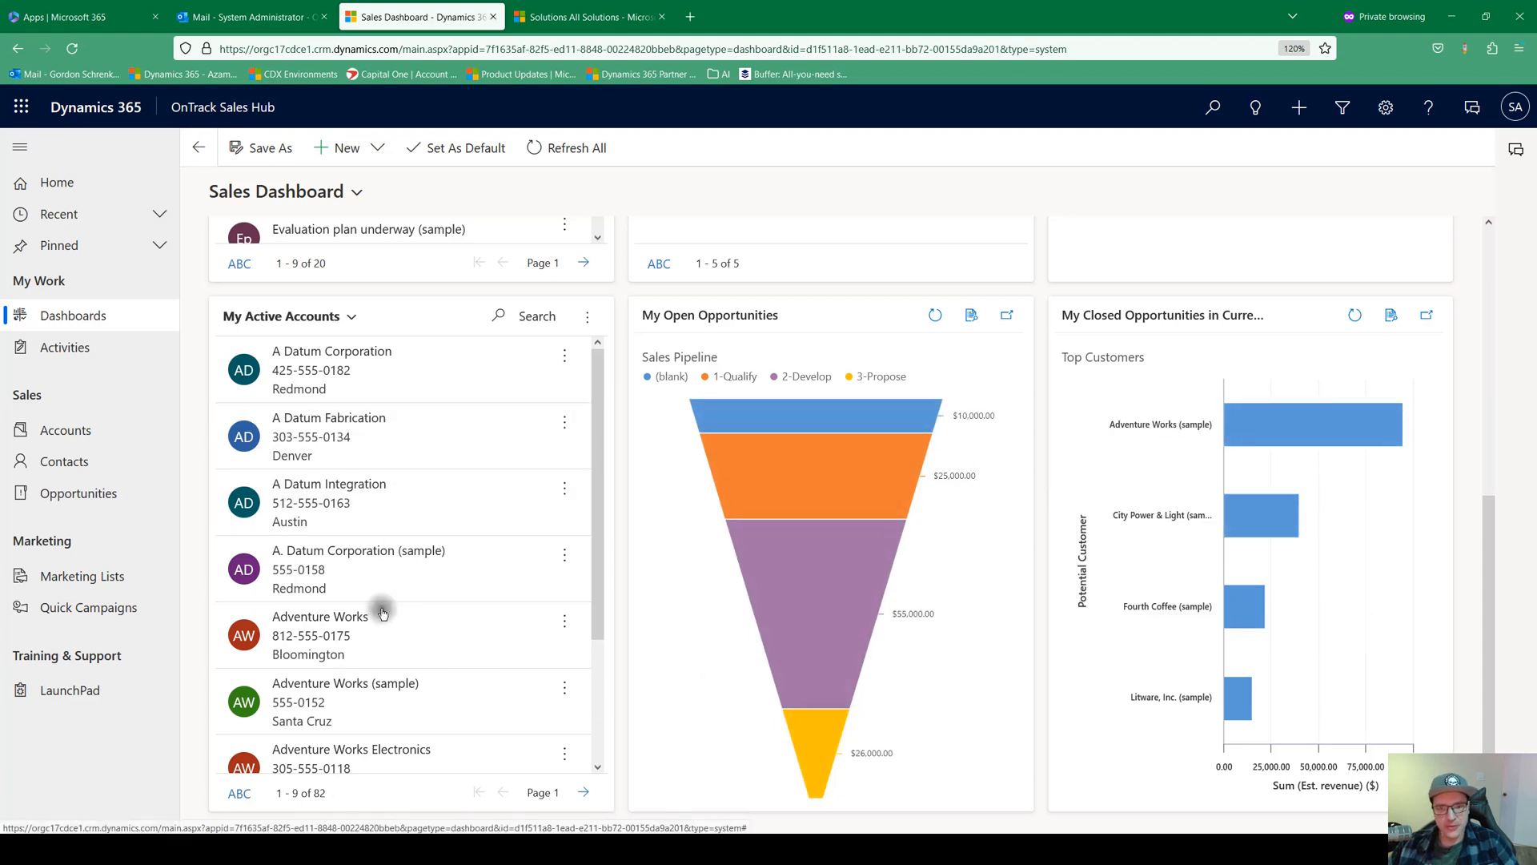
pyautogui.scroll(-2, 415, 670)
pyautogui.scroll(2, 415, 670)
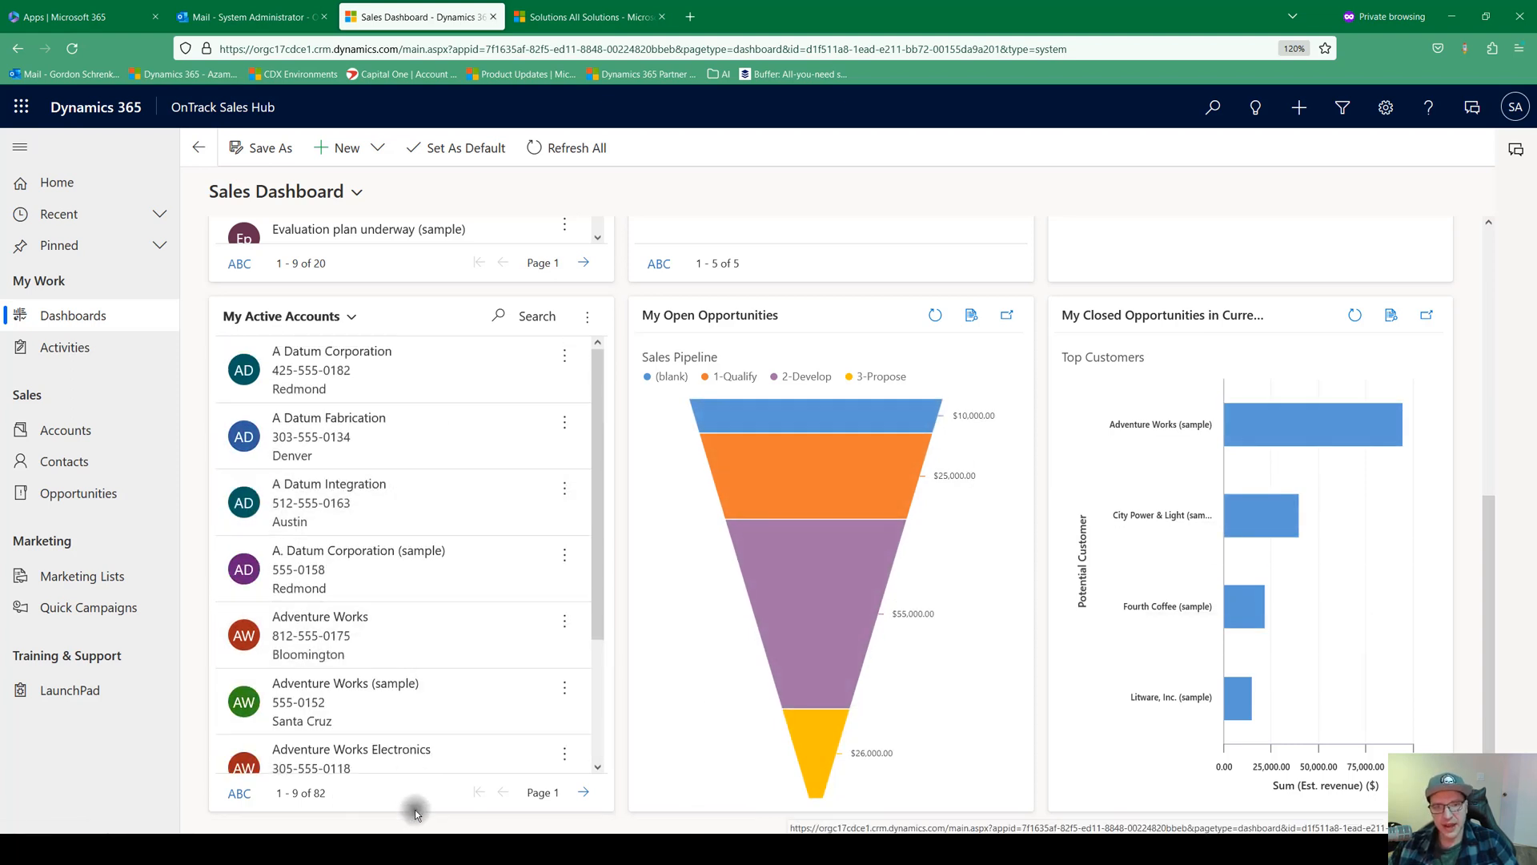
pyautogui.scroll(5, 438, 603)
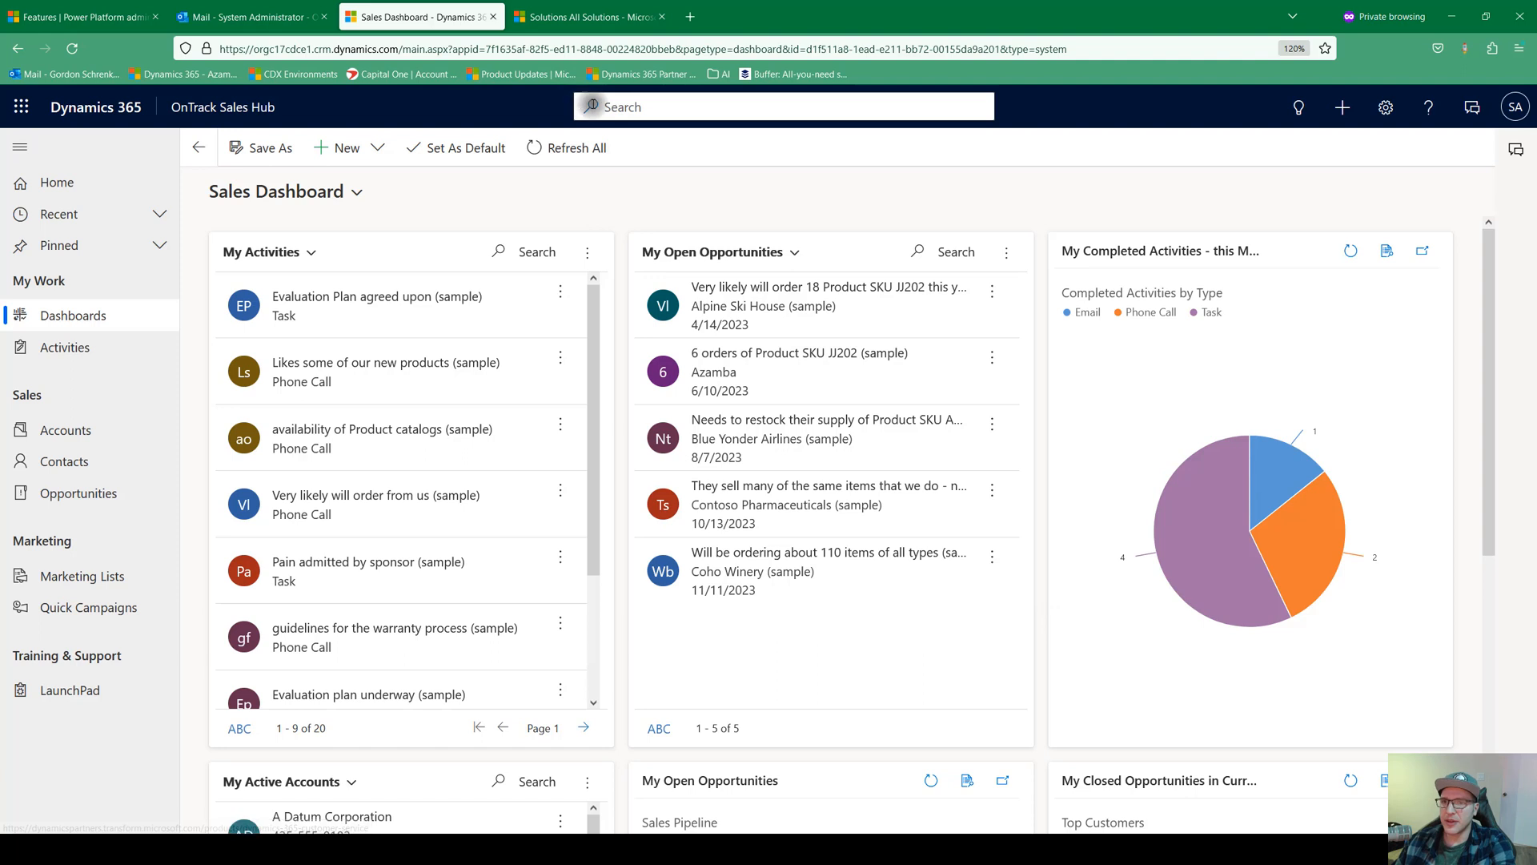
# Bring up the global search suggestions, look over the recent records and their quick actions, and dismiss the list.
pyautogui.click(632, 106)
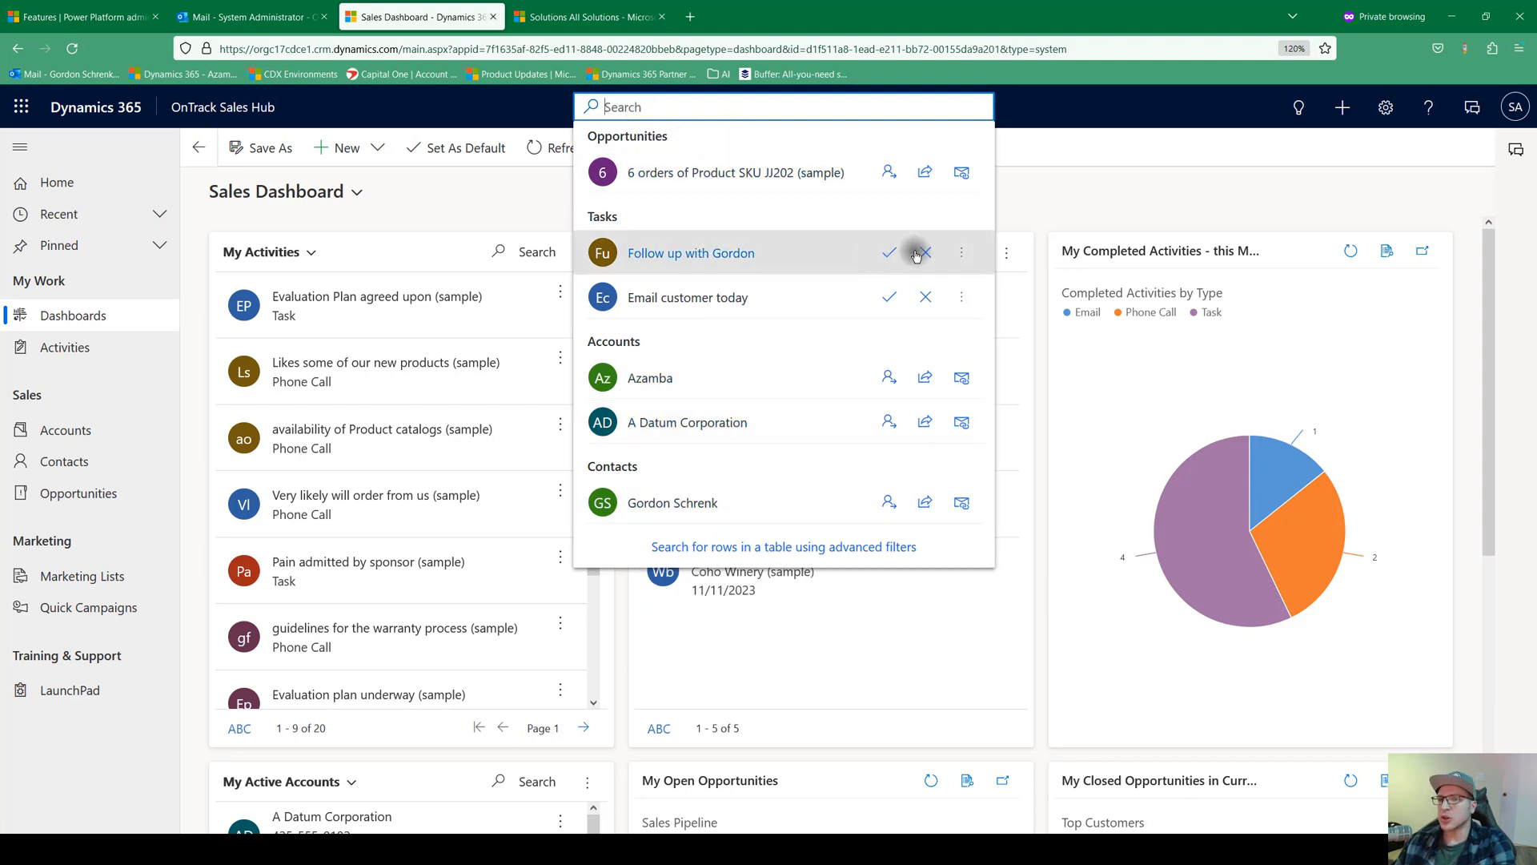
pyautogui.click(890, 298)
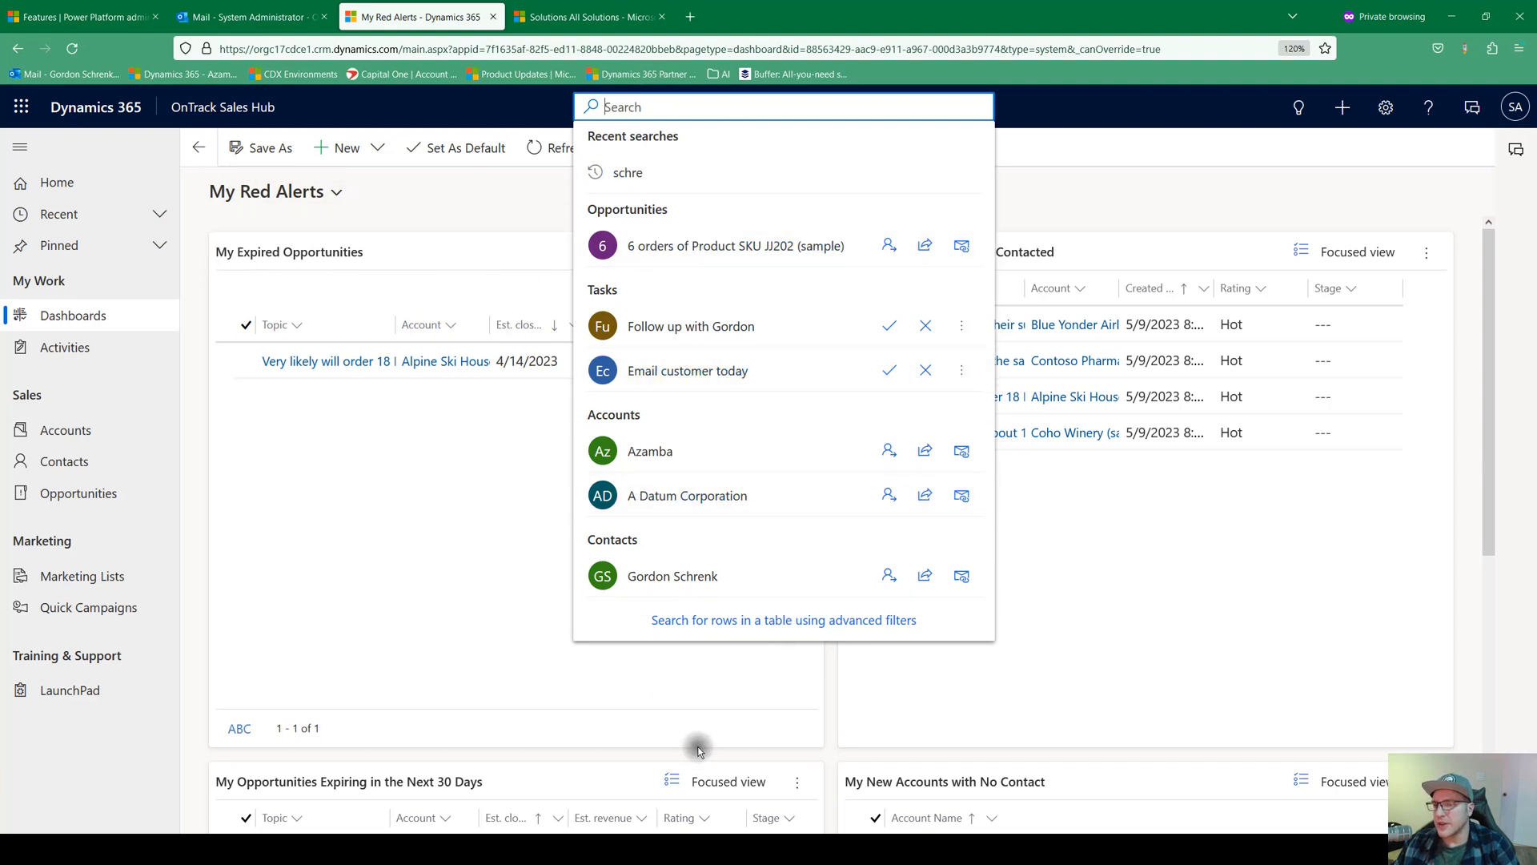
pyautogui.click(830, 765)
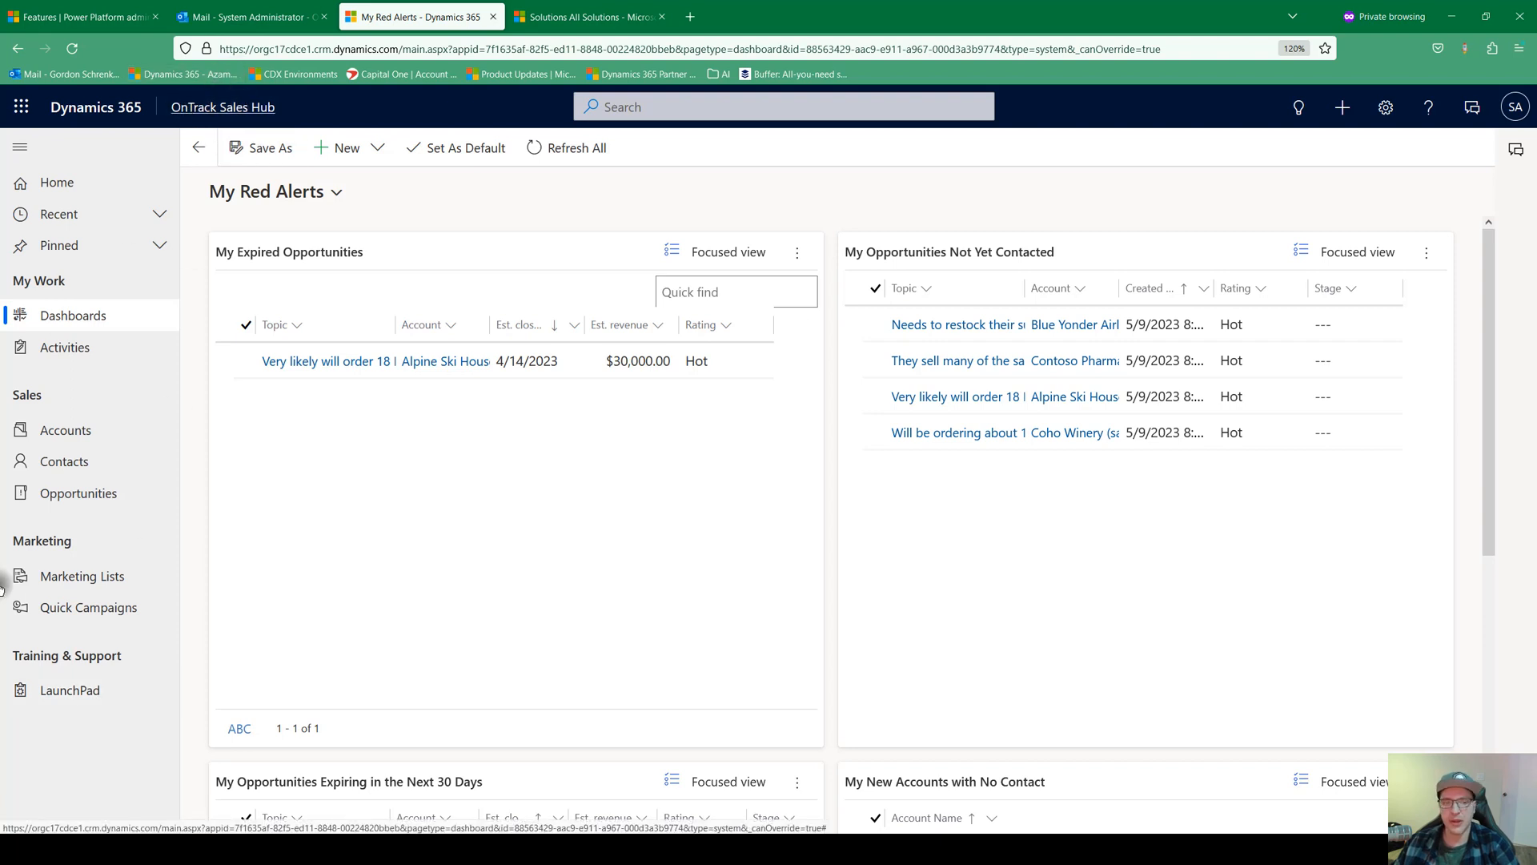
# Open LaunchPad, browse its welcome page and articles, and view the Support Portal page.
pyautogui.click(100, 690)
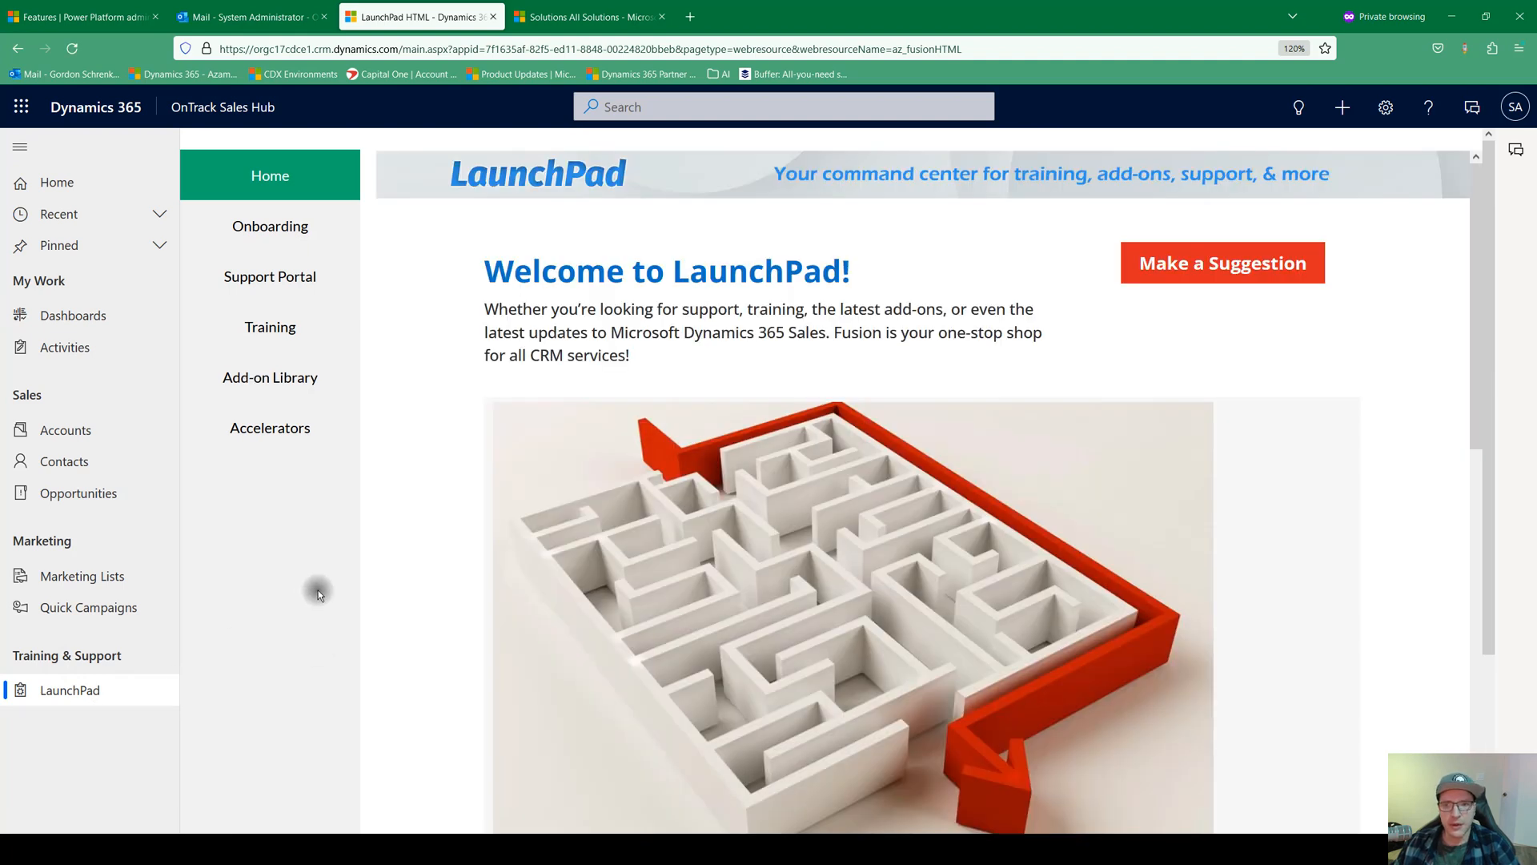
pyautogui.scroll(-1, 735, 524)
pyautogui.scroll(-8, 735, 524)
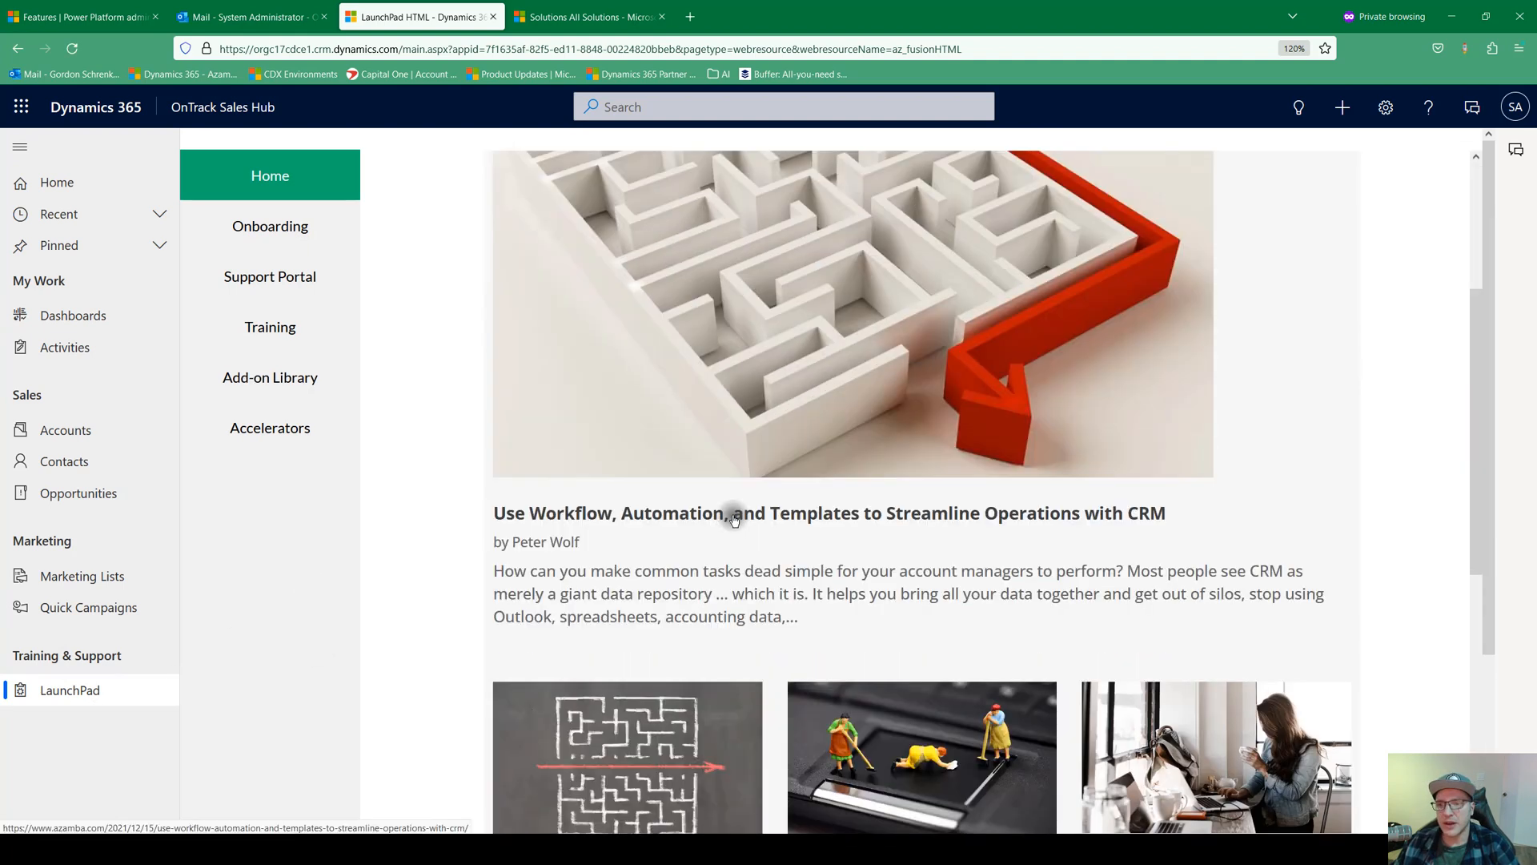
pyautogui.scroll(10, 696, 538)
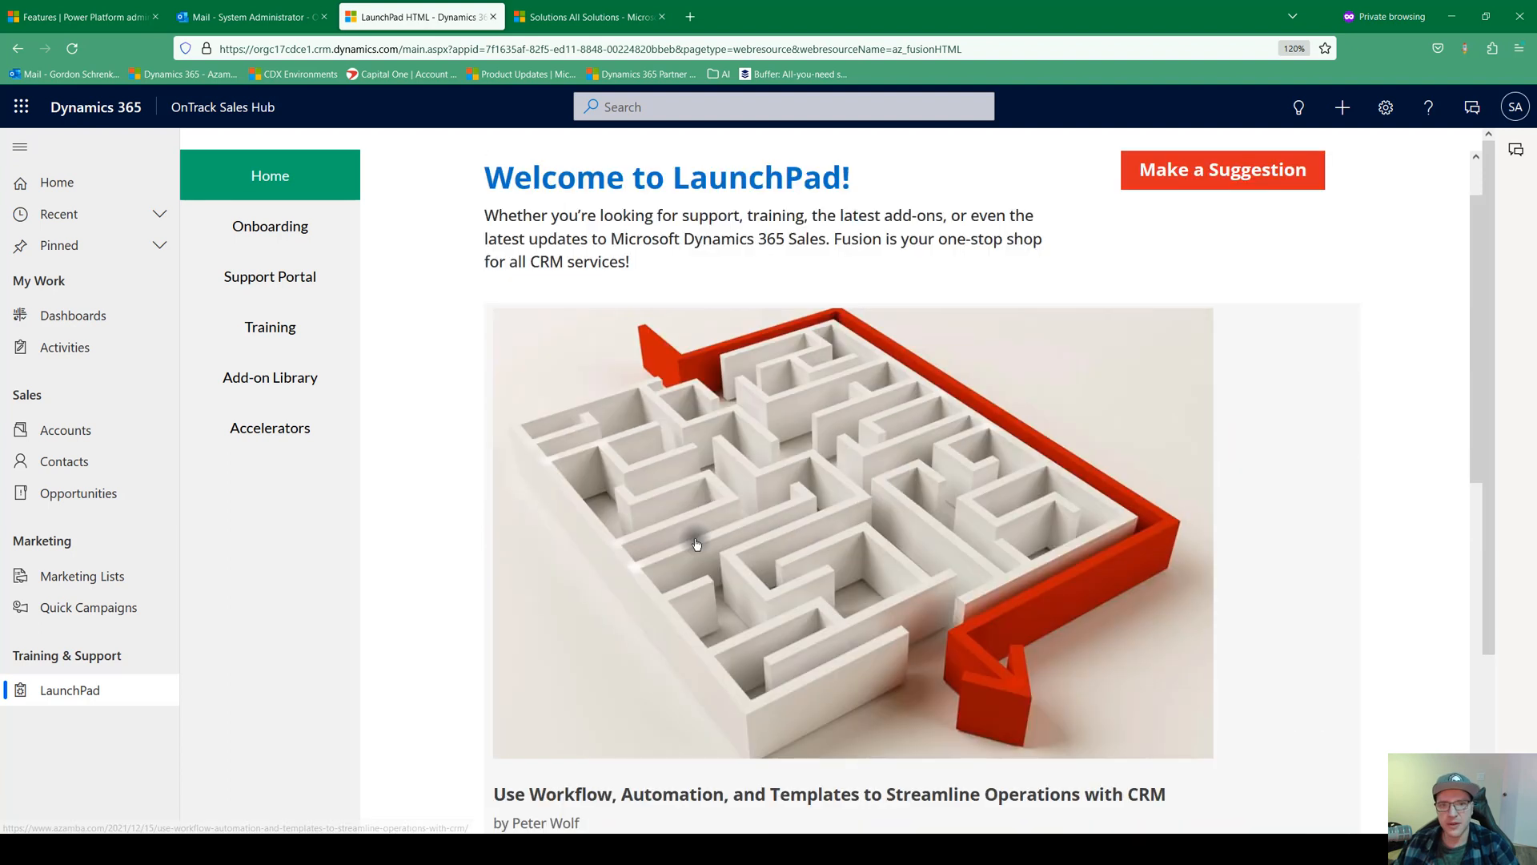
pyautogui.click(269, 279)
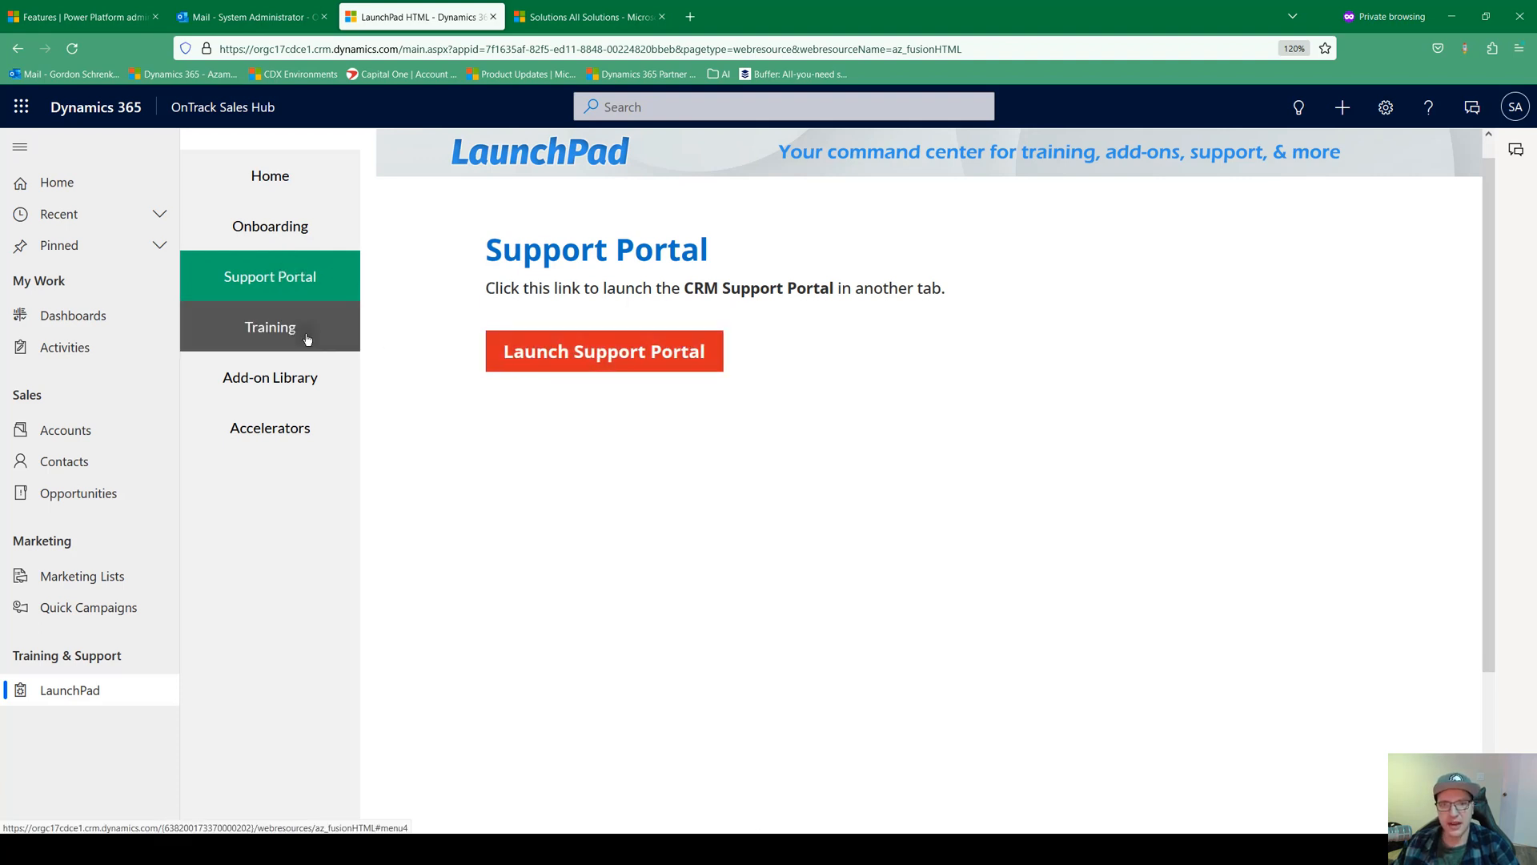
# Open the Sales Training course from LaunchPad's Training page, expand its "Welcome to the course!" section, and return to LaunchPad.
pyautogui.click(279, 336)
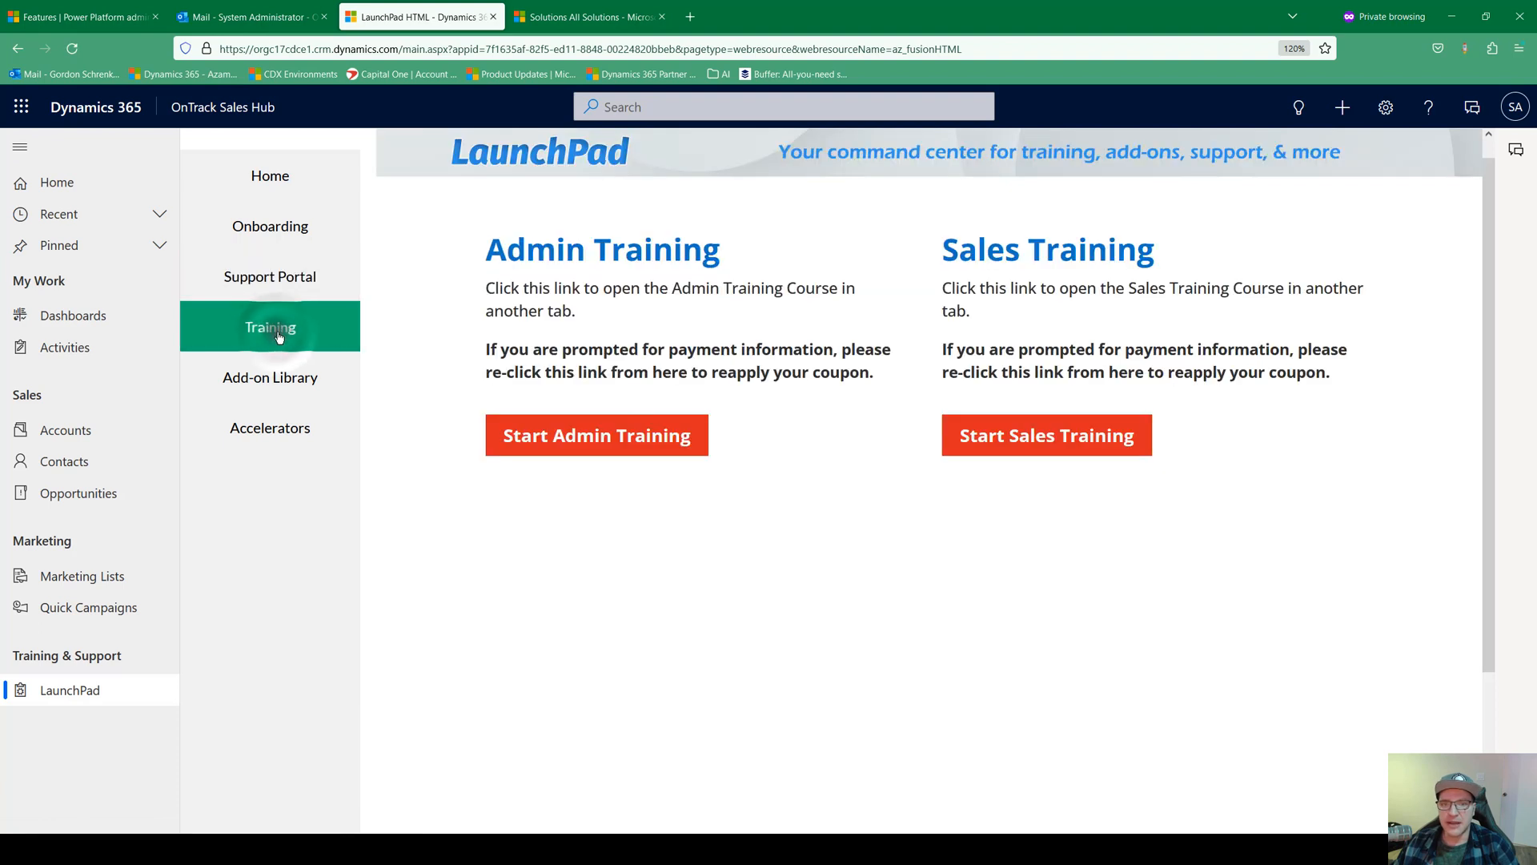
pyautogui.click(1039, 441)
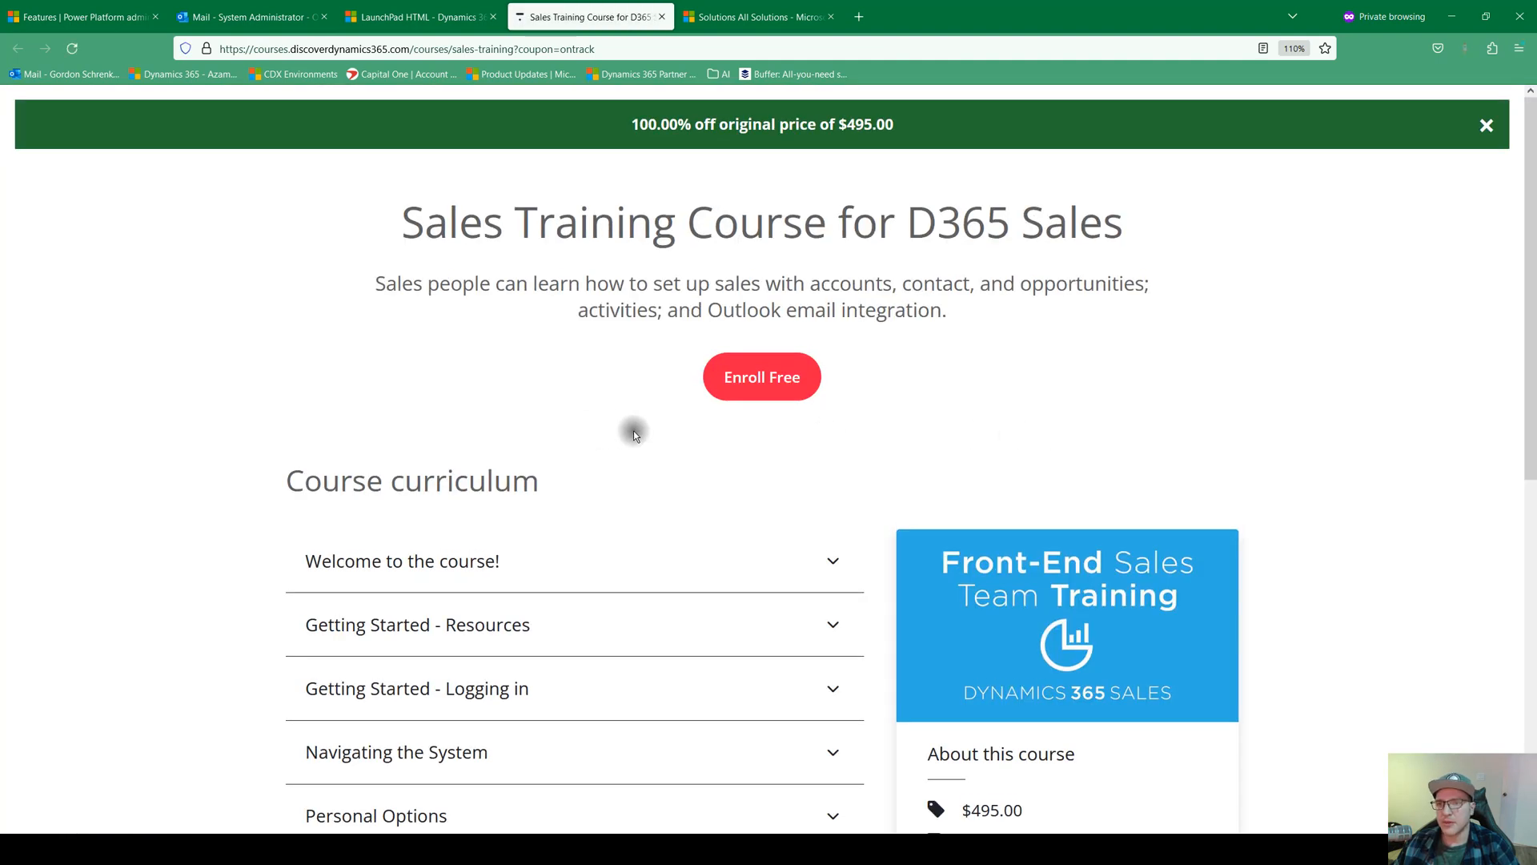
pyautogui.scroll(-3, 761, 377)
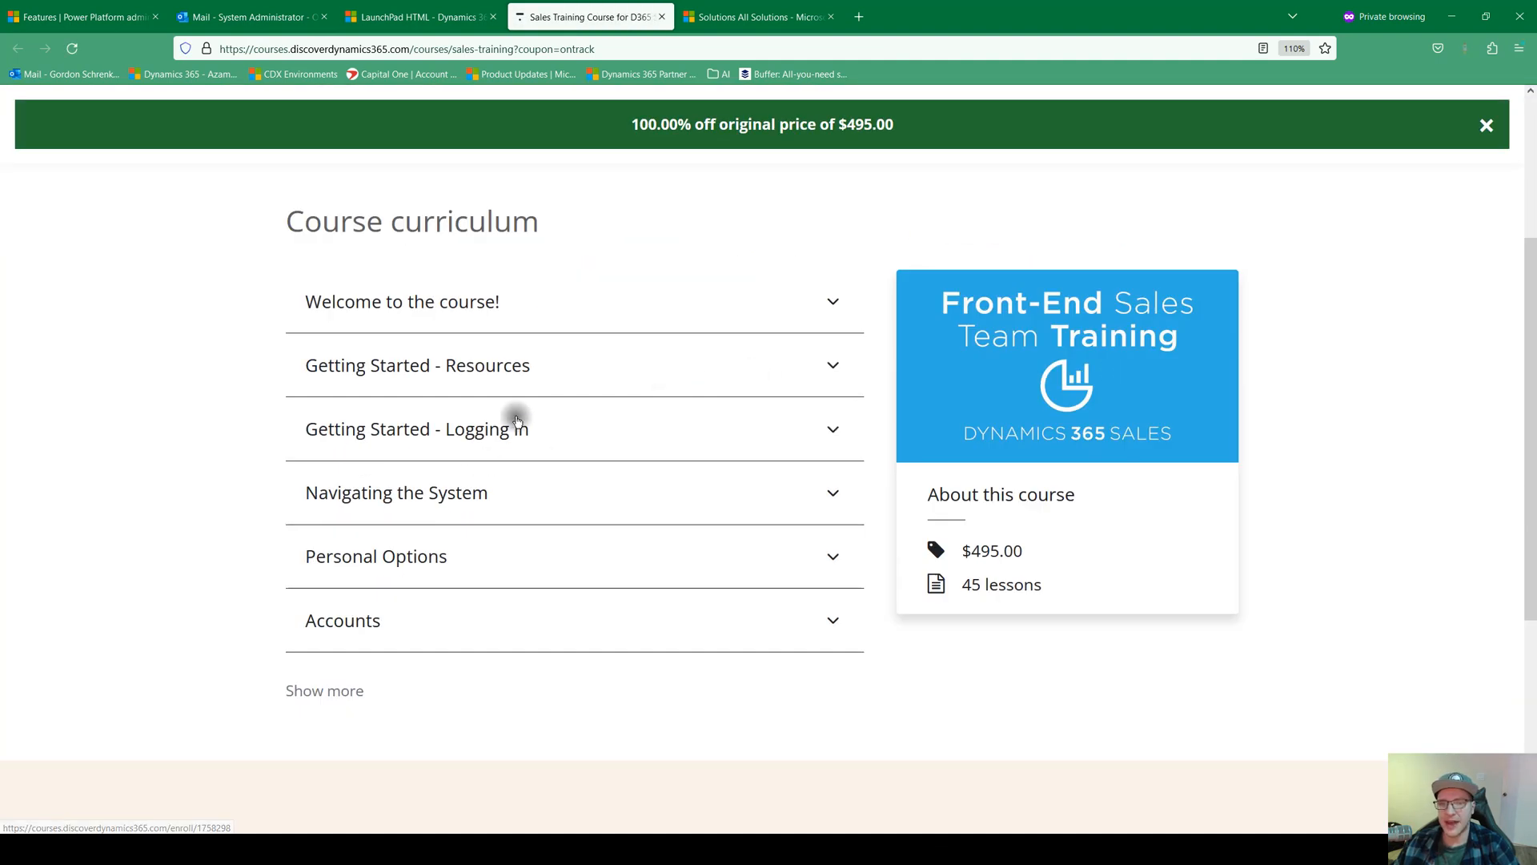
pyautogui.click(829, 304)
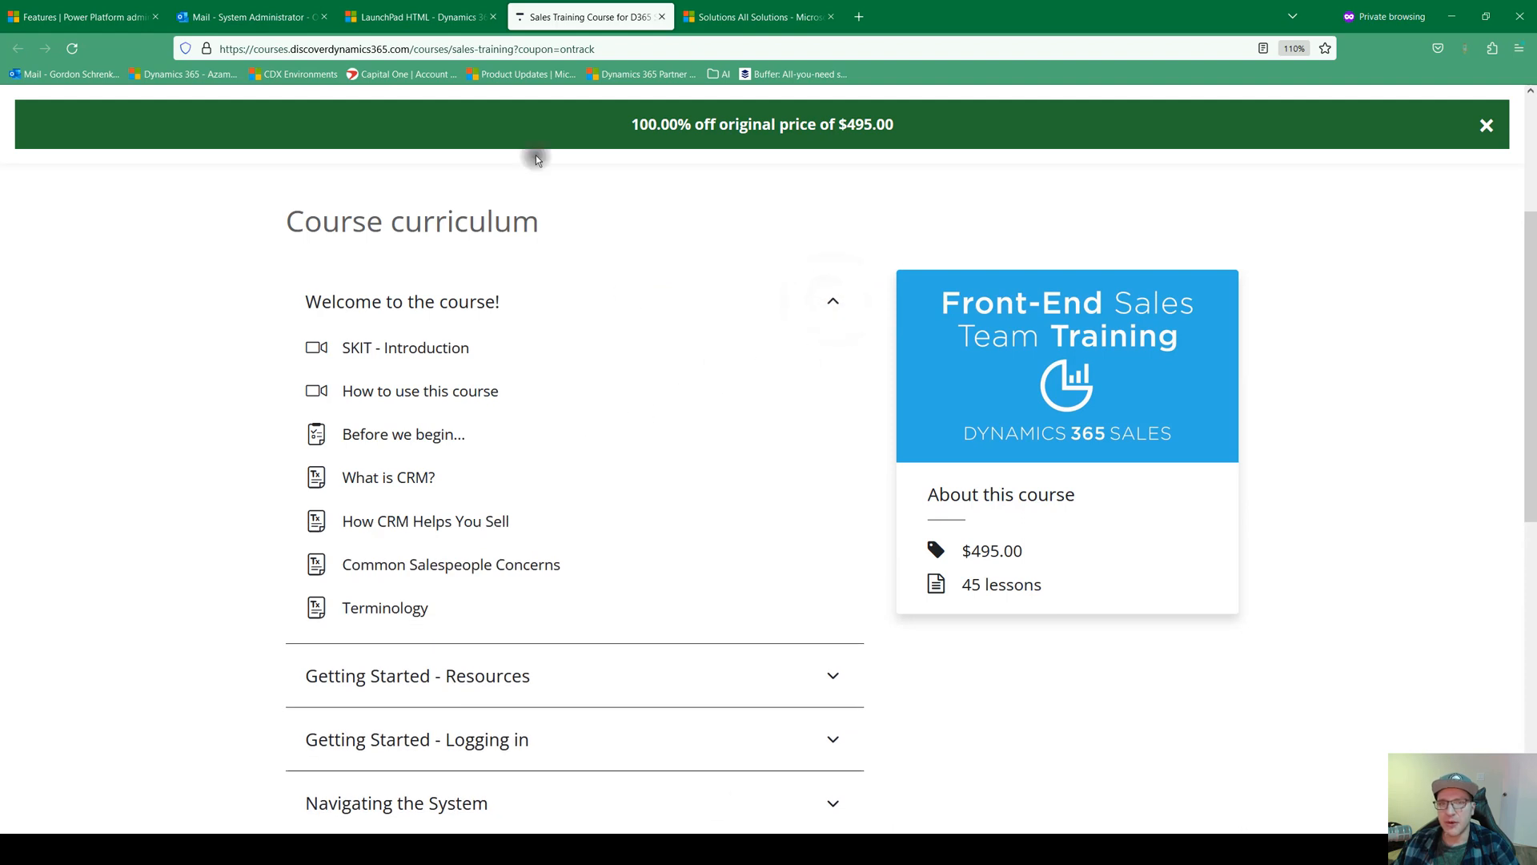
pyautogui.click(429, 18)
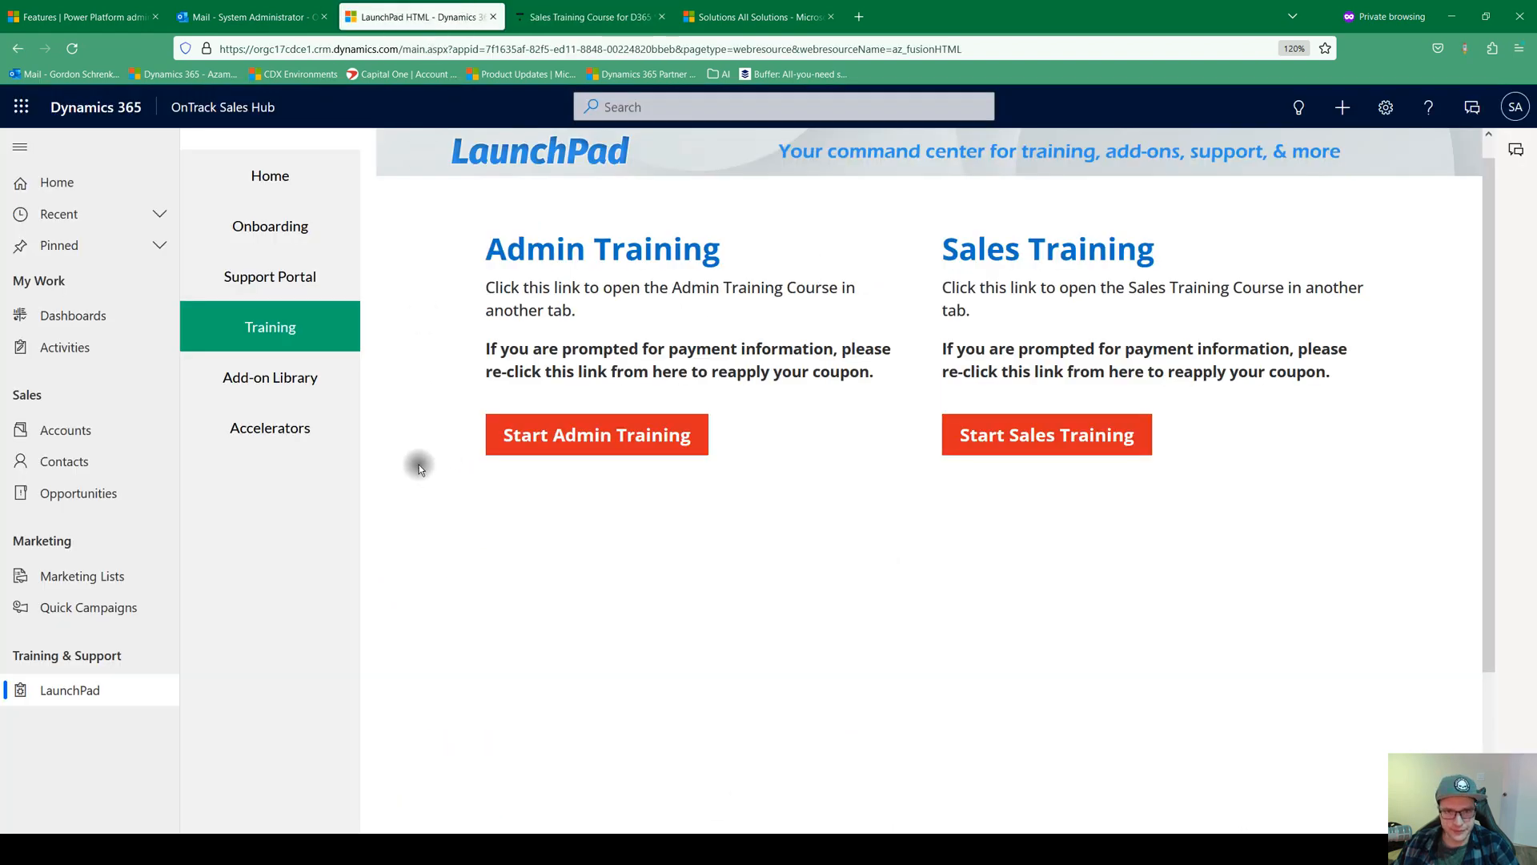
# Browse LaunchPad's Add-on Library, read the full EZ MailChimp description, and close it.
pyautogui.click(266, 389)
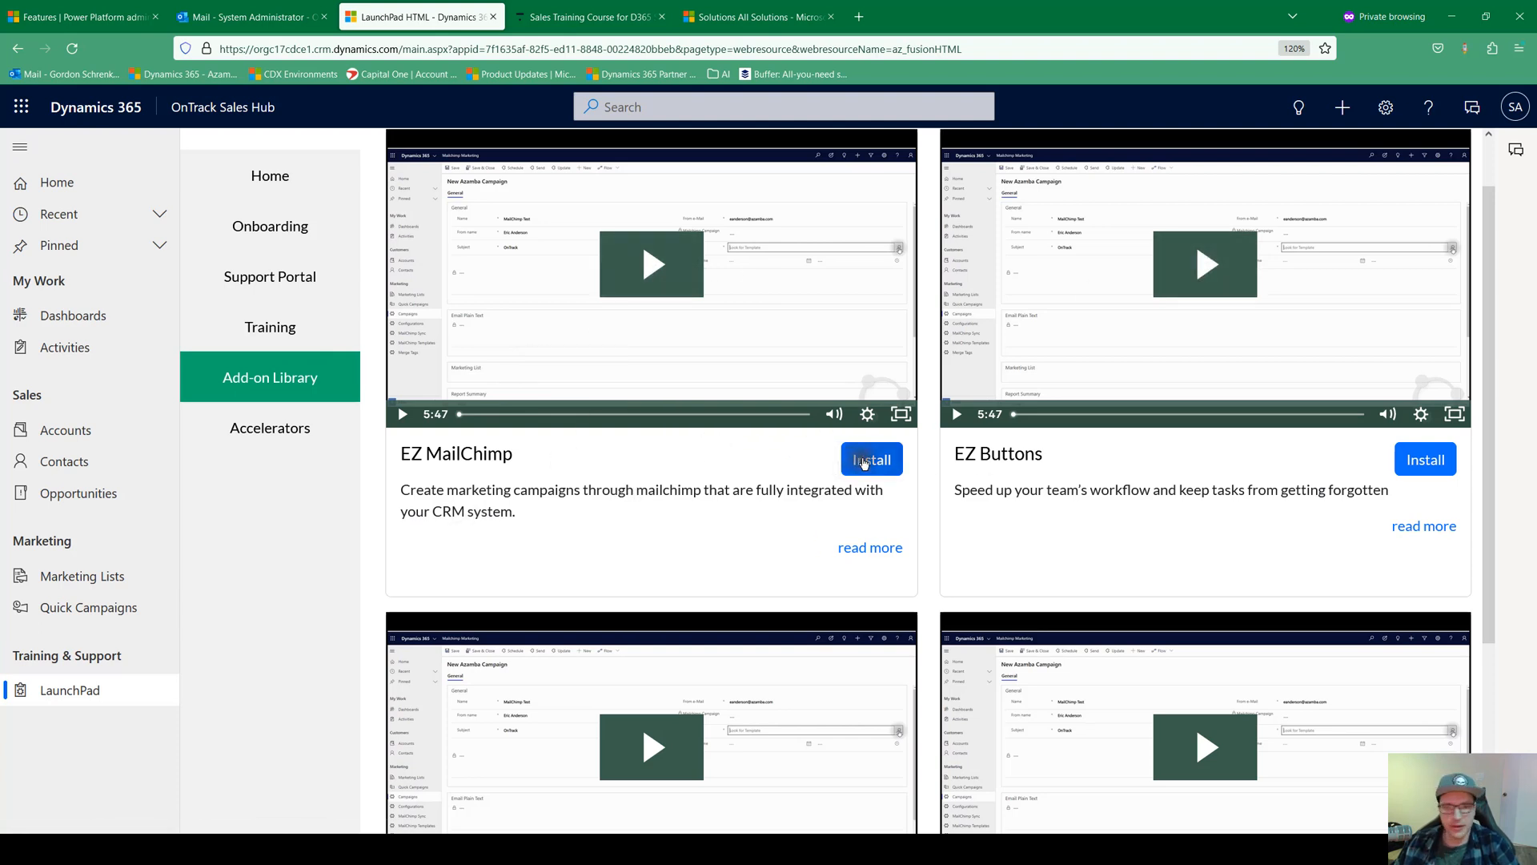
pyautogui.click(861, 548)
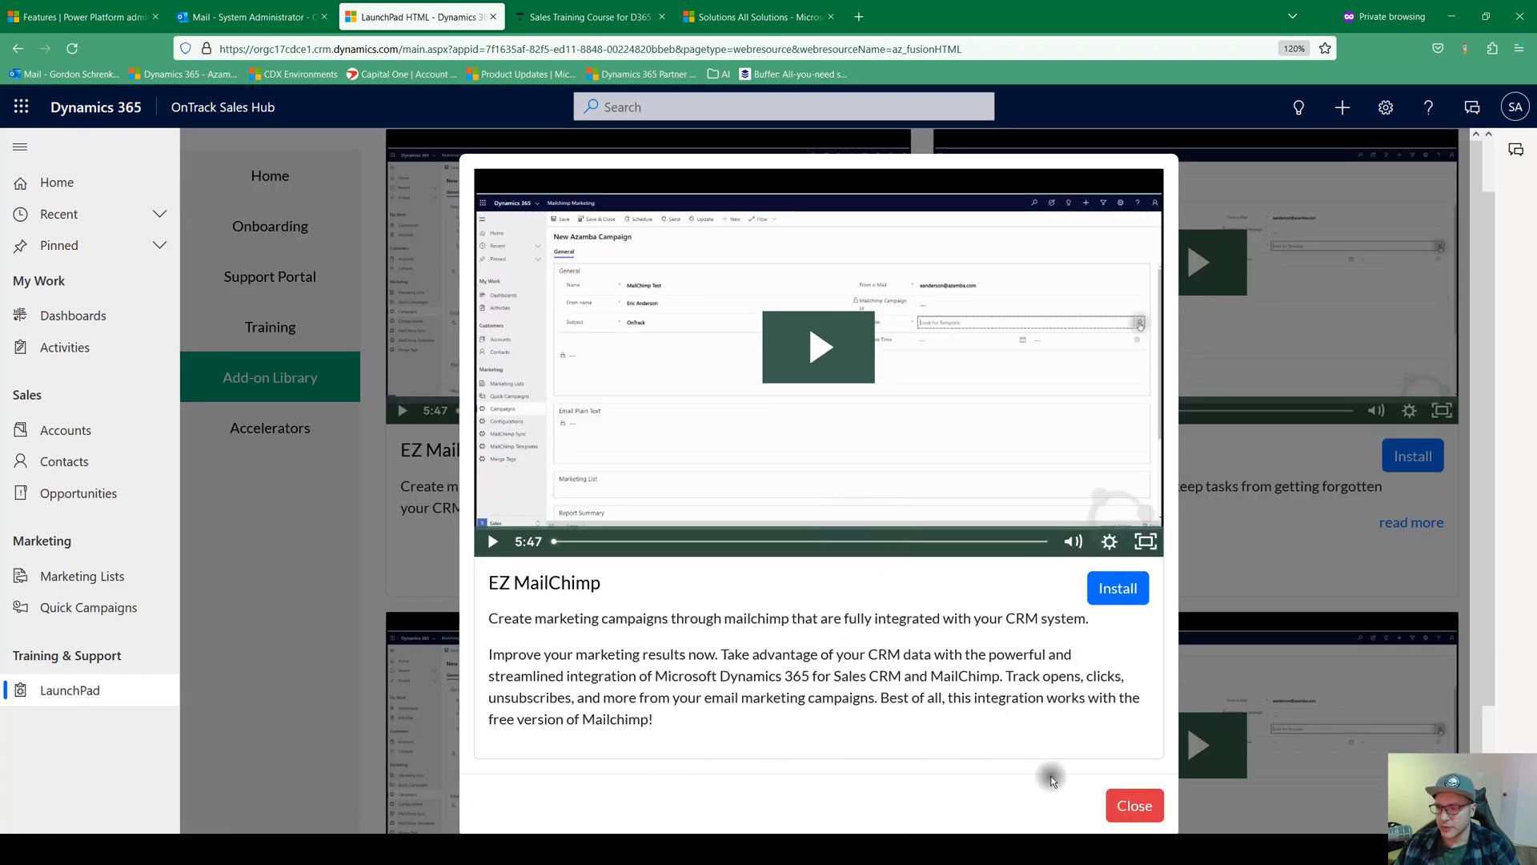
pyautogui.click(1143, 807)
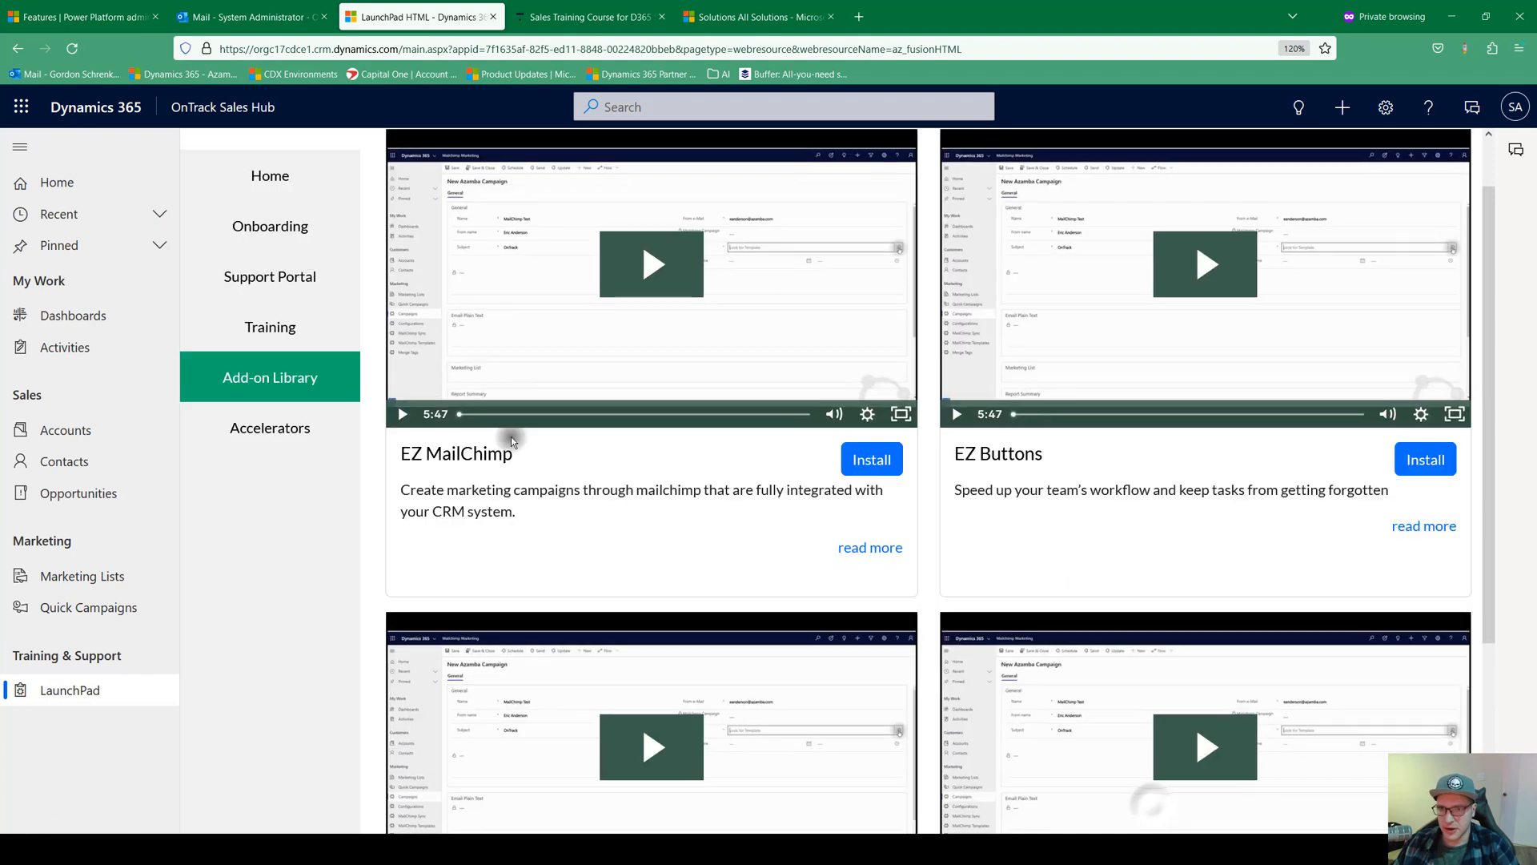
# View LaunchPad's Accelerators page and return to the My Red Alerts dashboard.
pyautogui.click(249, 439)
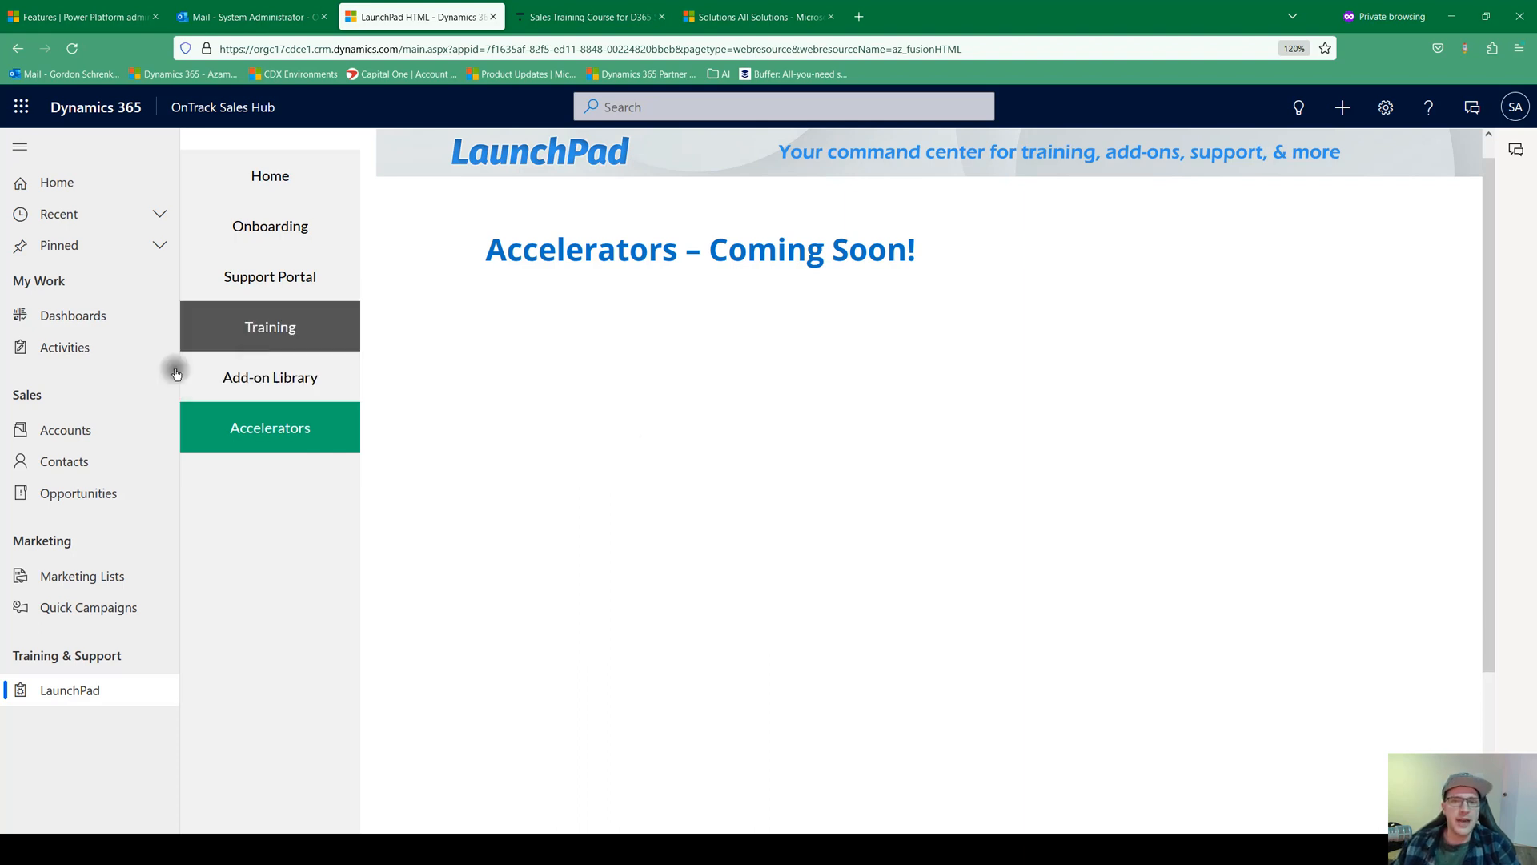
pyautogui.click(69, 311)
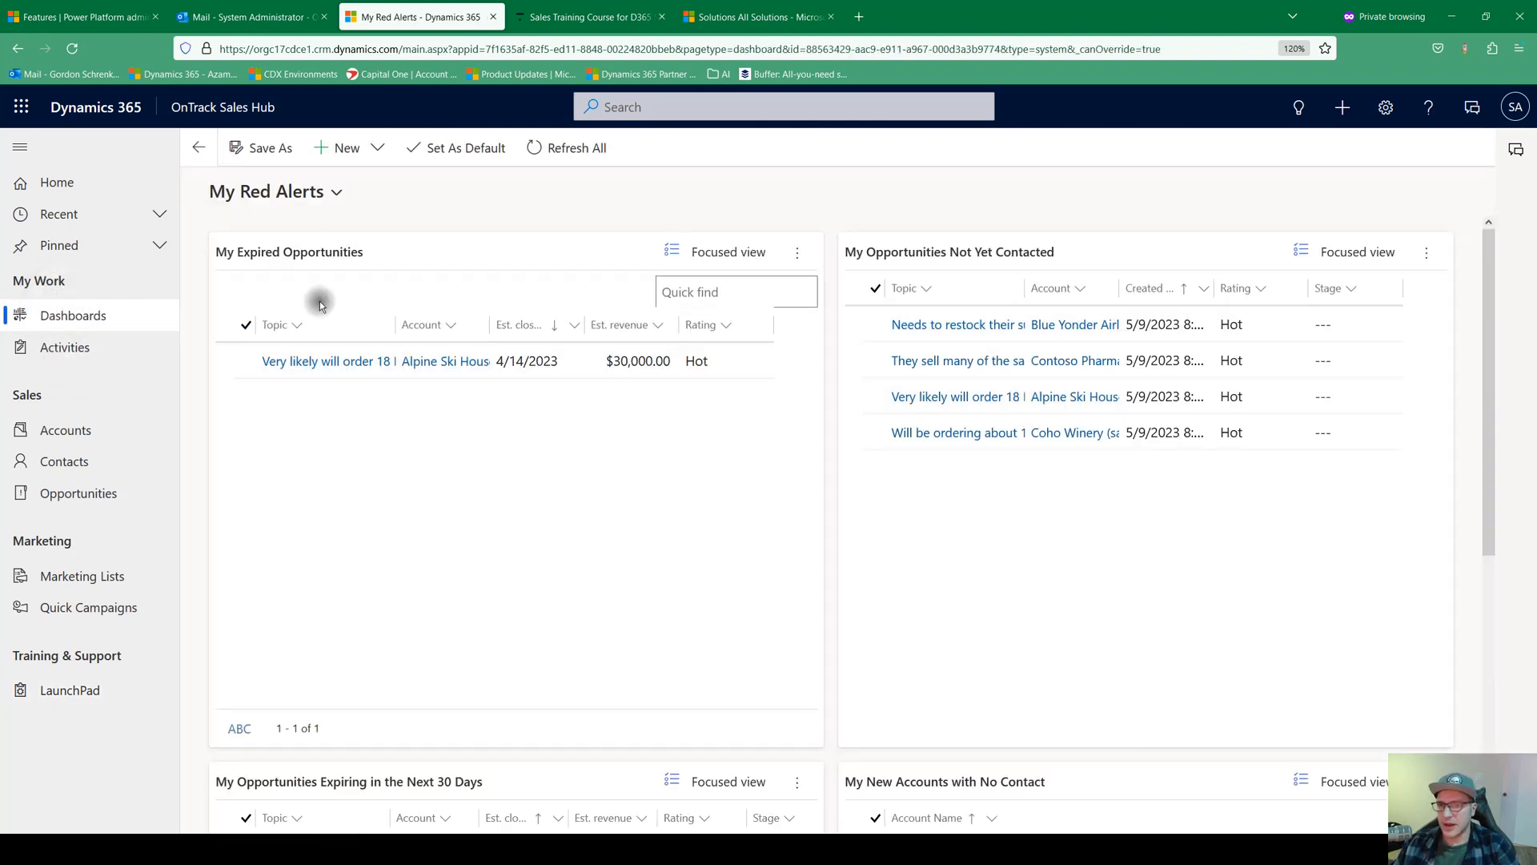